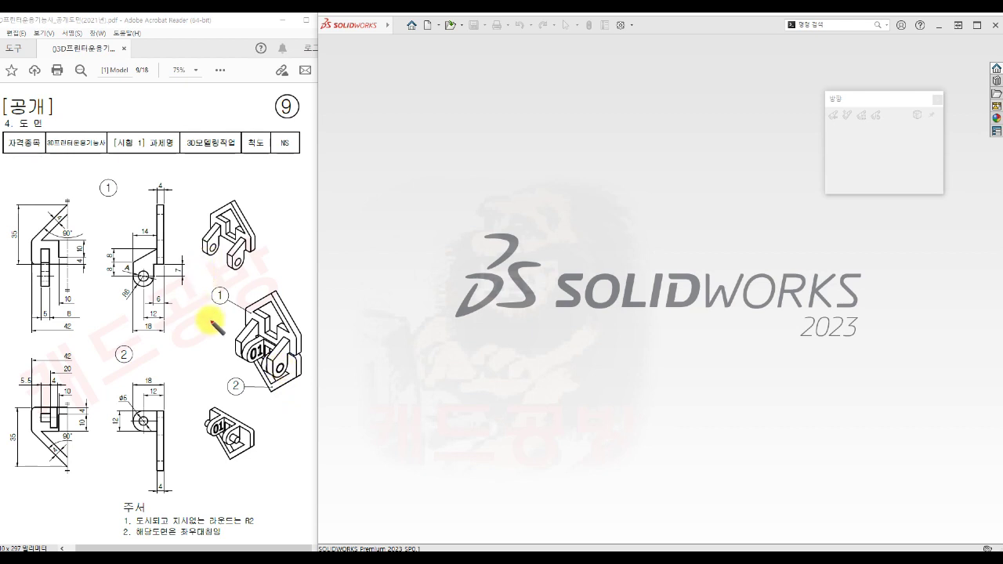
drag(221, 320, 312, 361)
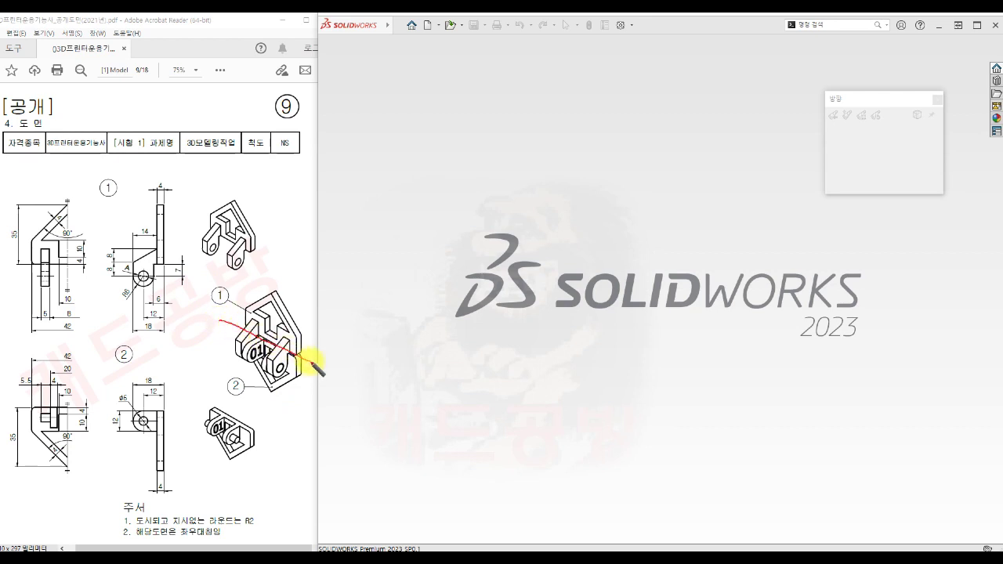
drag(202, 314, 212, 323)
drag(211, 313, 202, 324)
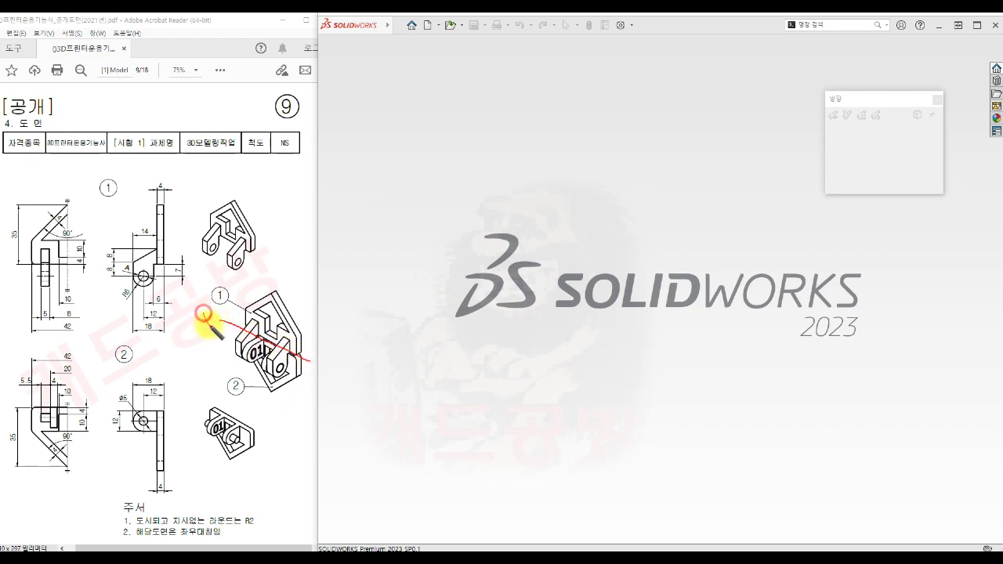
drag(274, 267, 270, 419)
drag(270, 244, 274, 266)
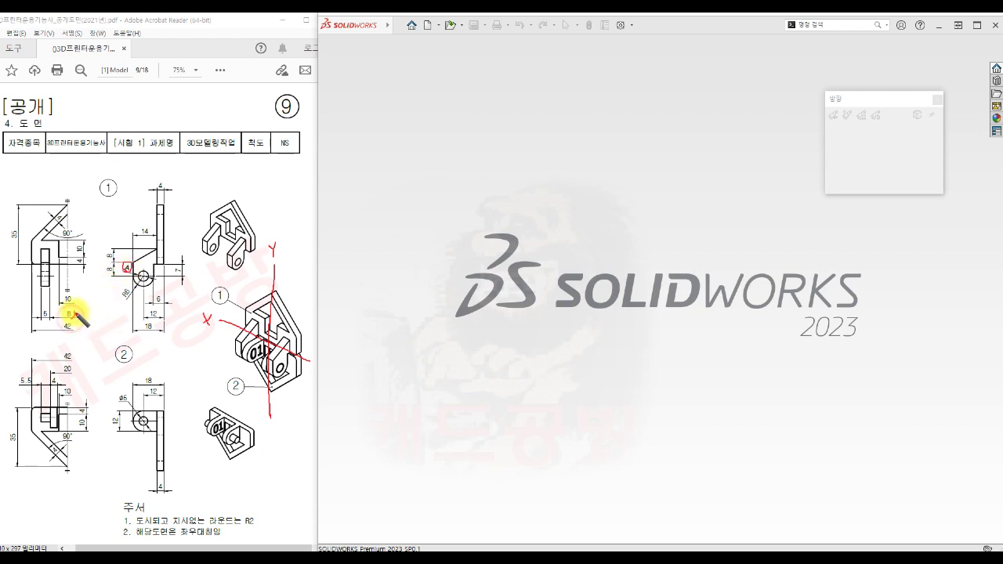
drag(65, 312, 73, 318)
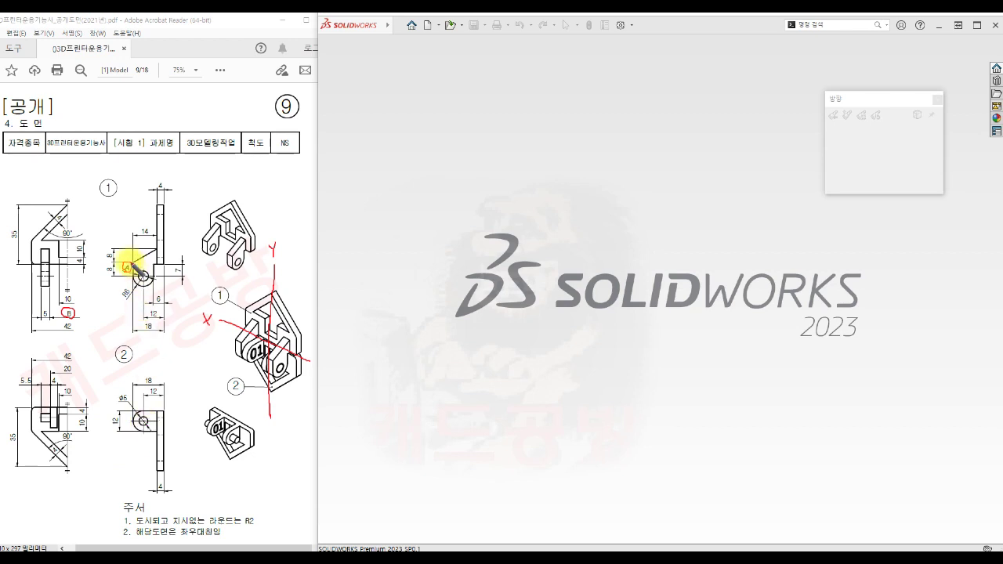
mouse_move(133, 267)
mouse_down()
mouse_move(117, 224)
mouse_move(128, 221)
mouse_move(113, 229)
mouse_move(133, 220)
mouse_move(137, 227)
mouse_up()
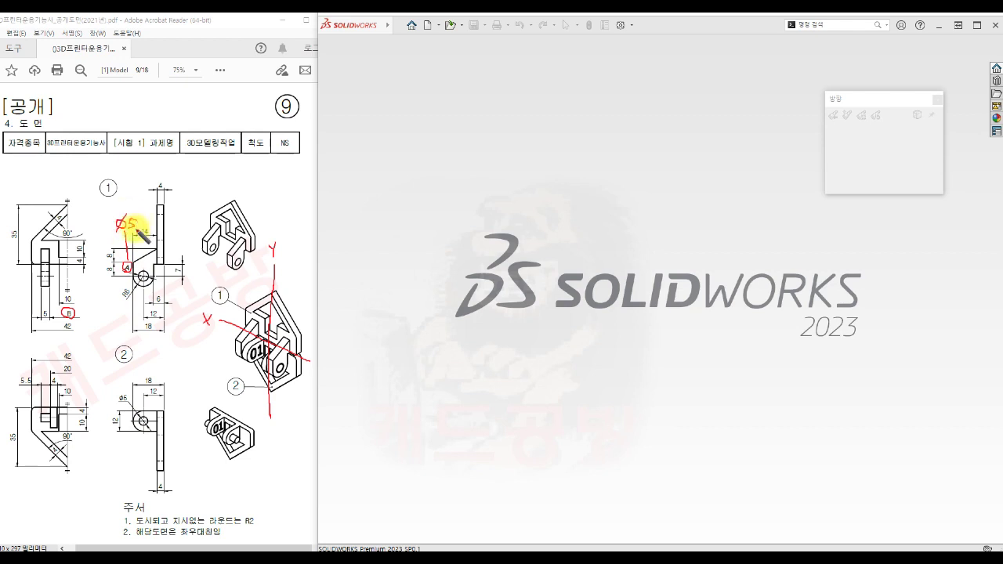
mouse_move(141, 218)
mouse_down()
mouse_move(139, 227)
mouse_move(146, 217)
mouse_up()
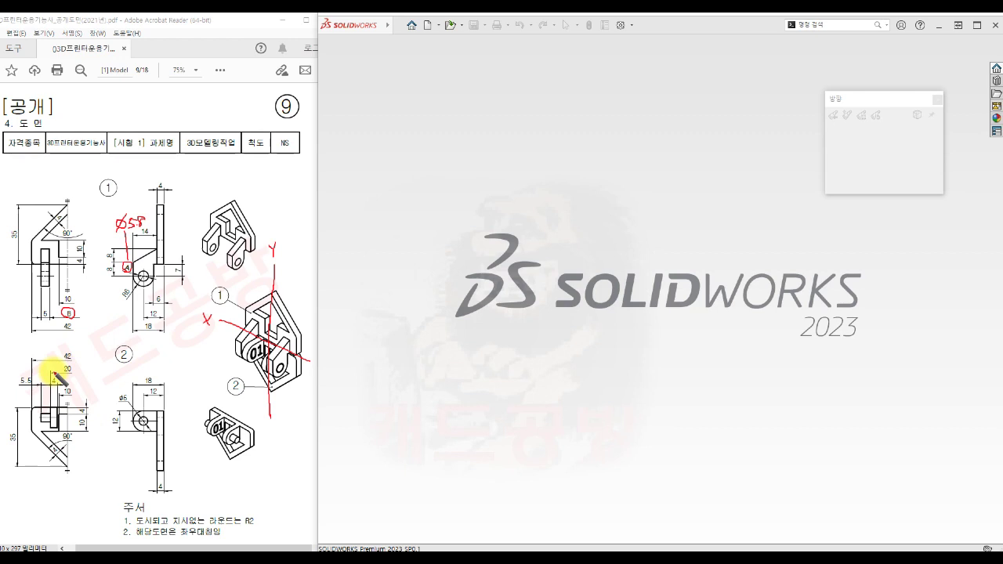
drag(80, 337, 110, 337)
click(100, 341)
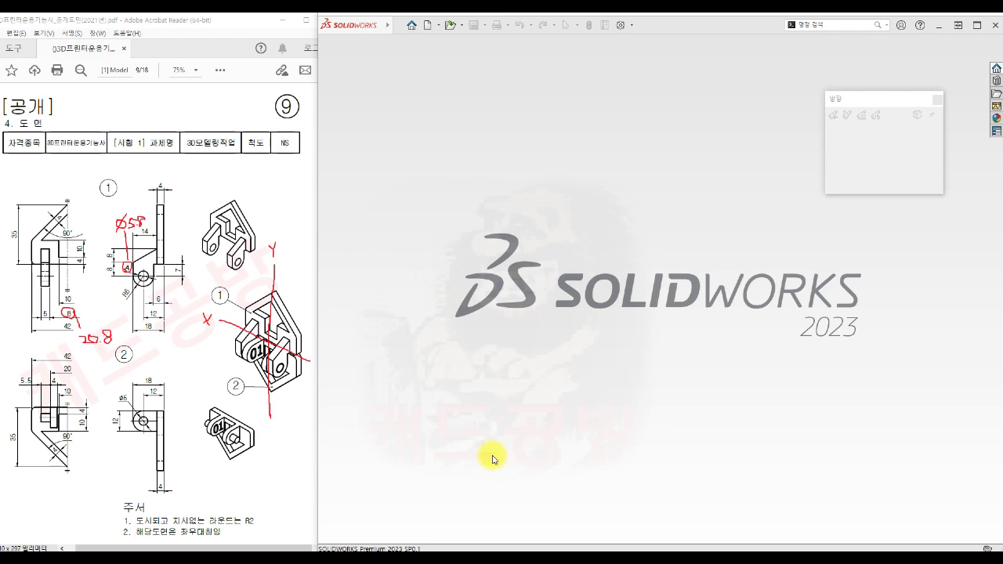
Create a new part document from the custom part template in the 0Templates_2023 set
click(427, 25)
click(488, 169)
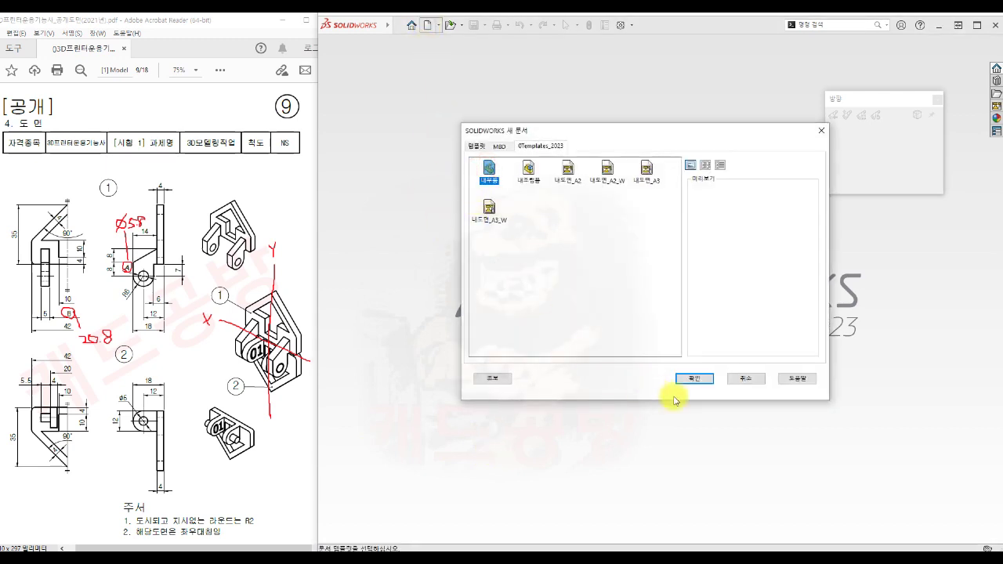
click(694, 379)
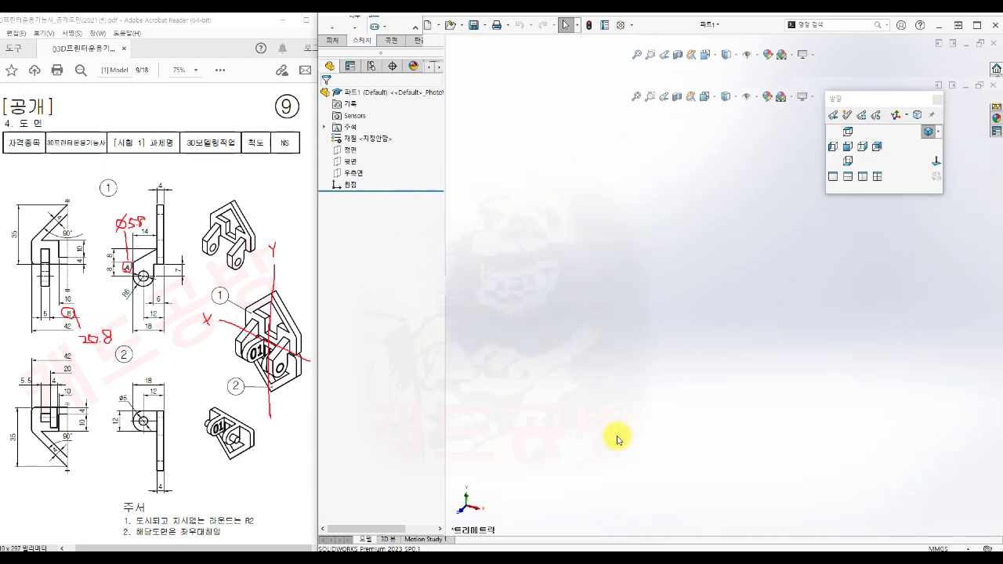
Check the unit system in the document properties of the new part
click(631, 25)
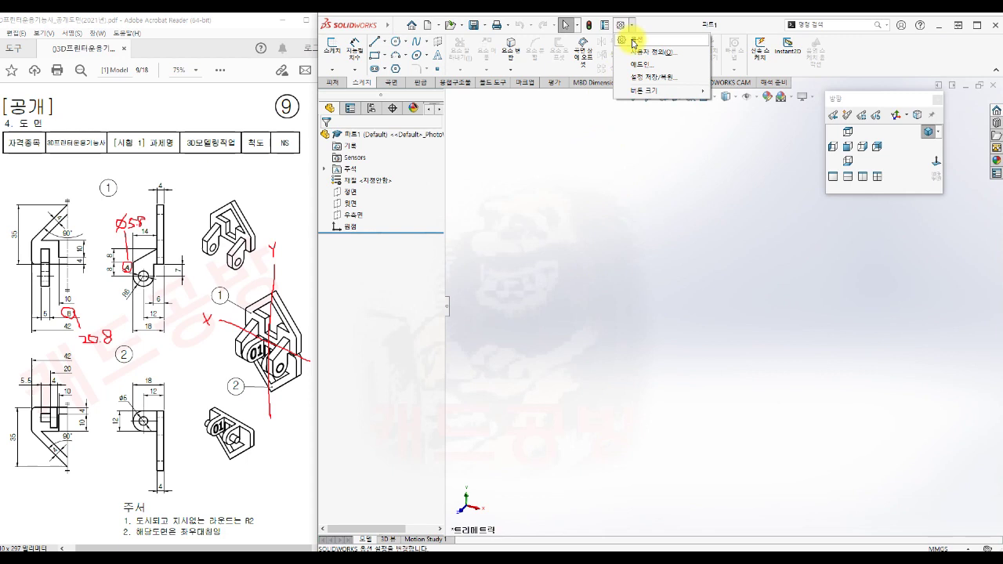
click(632, 43)
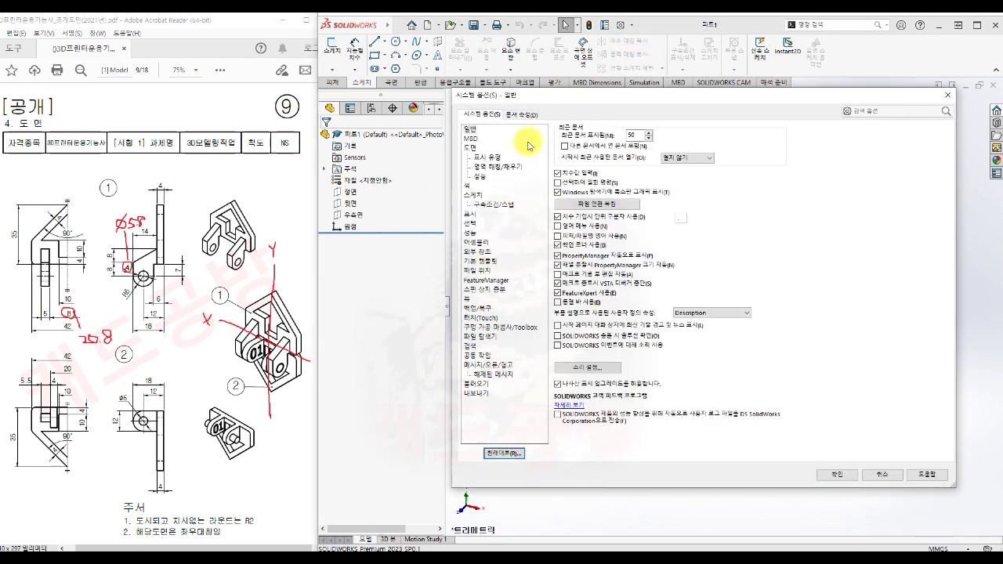
click(523, 114)
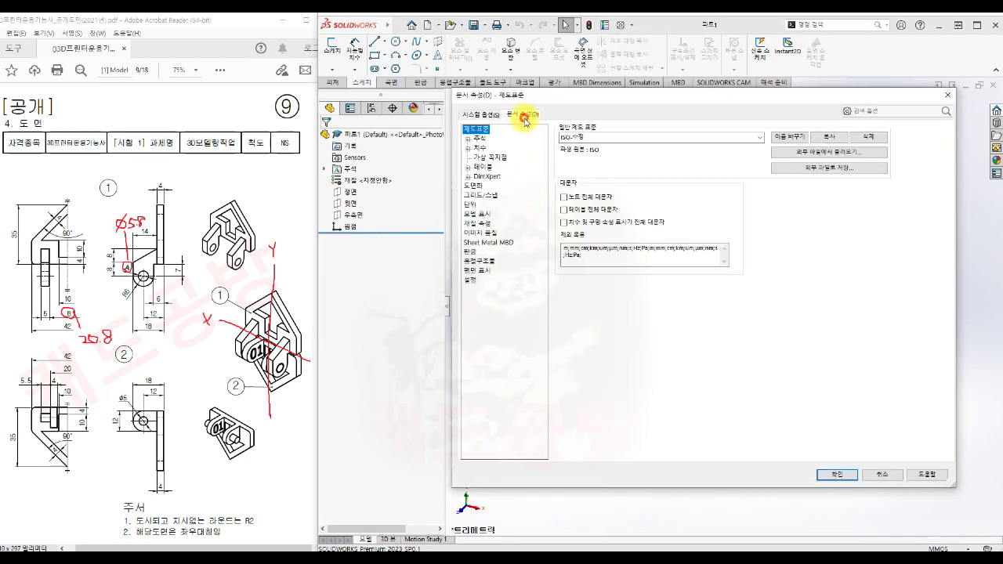
click(471, 205)
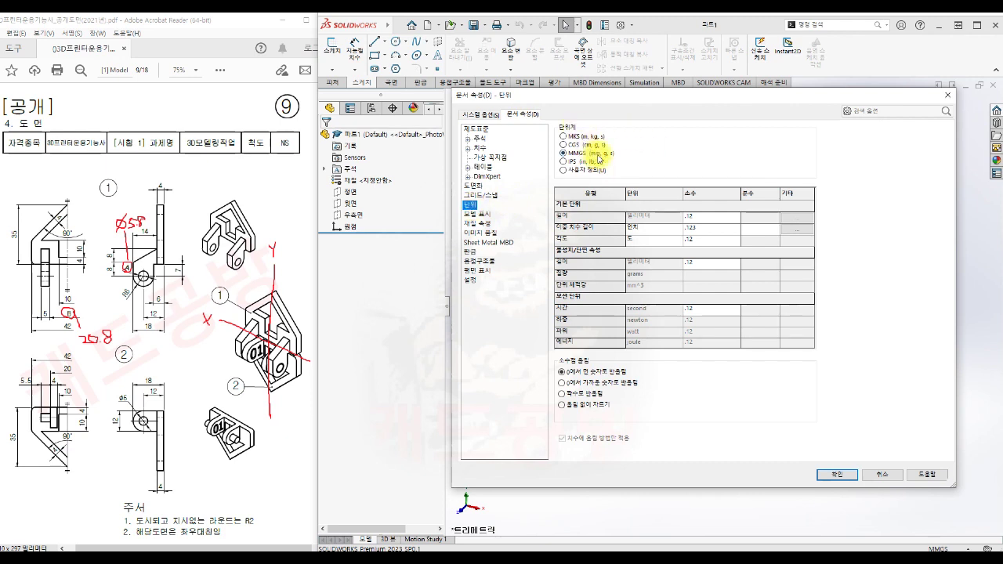
click(835, 473)
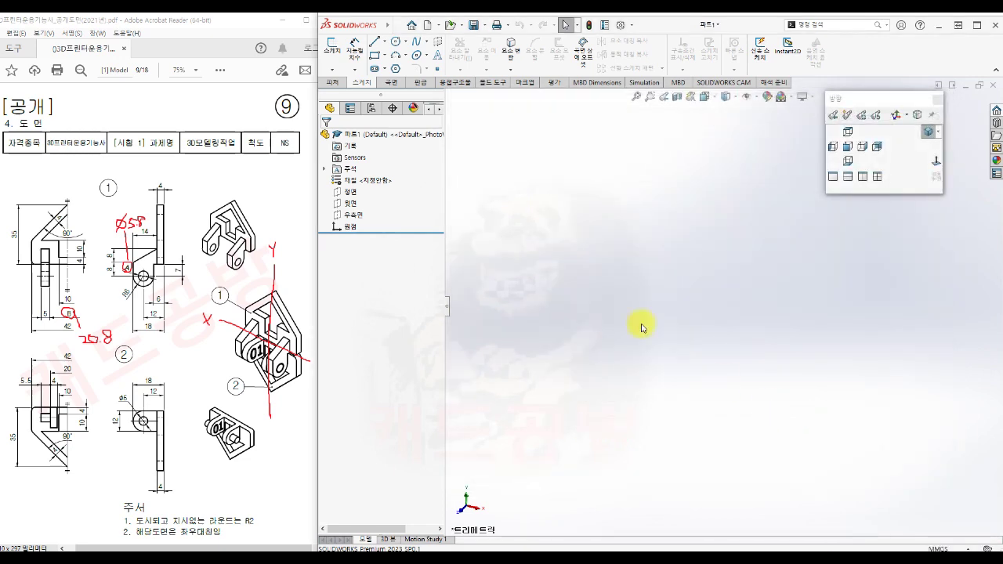
Save the part as 파트1.SLDPRT in the 09 folder
click(484, 33)
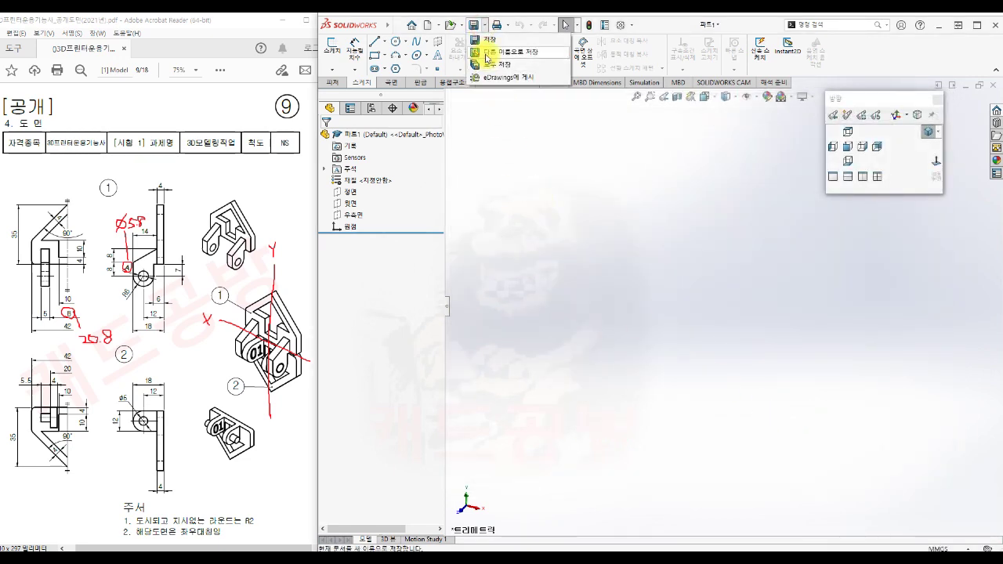
click(484, 53)
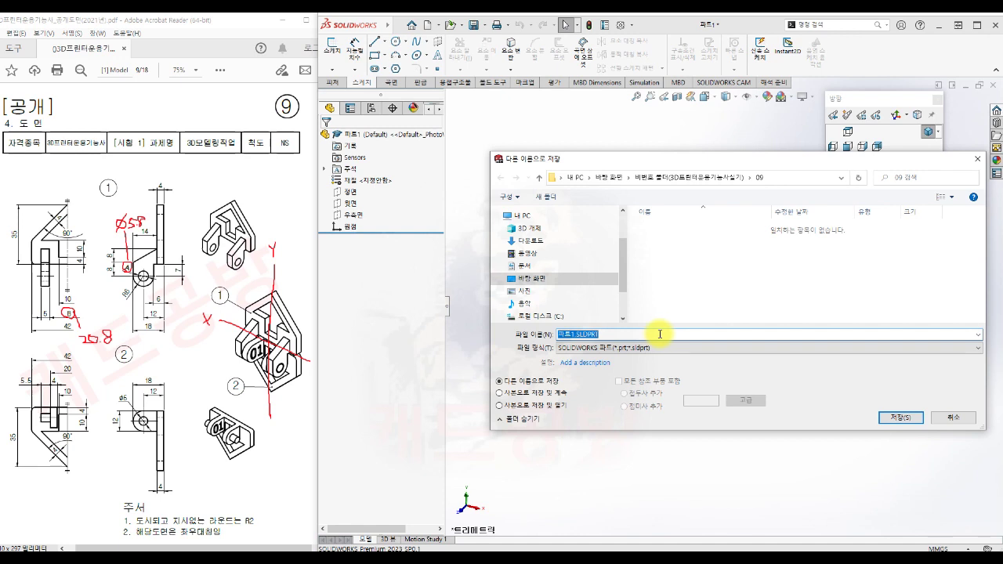
click(896, 419)
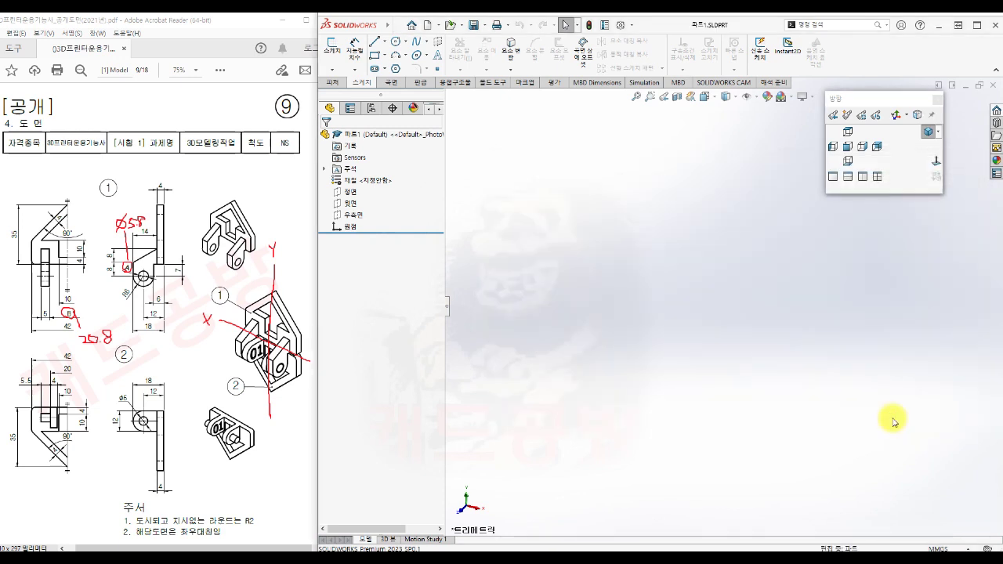
Start a new sketch on the front plane, viewed from the front
key(ctrl+1)
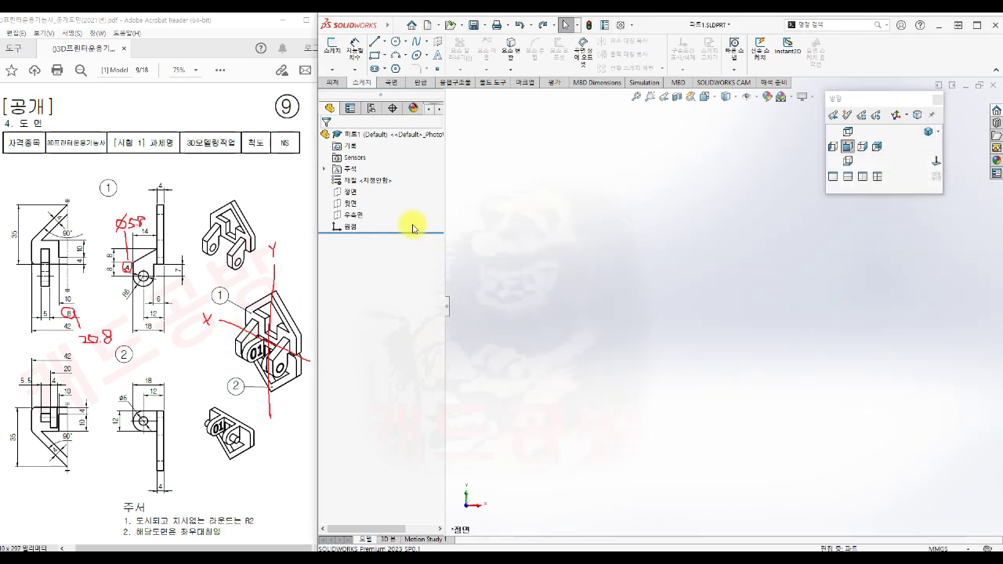
click(349, 192)
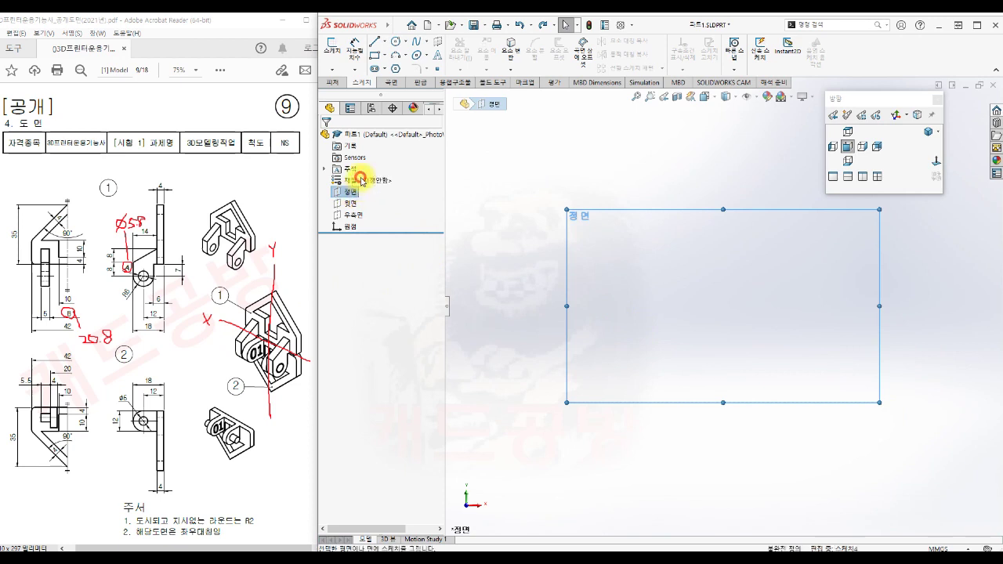
key(s)
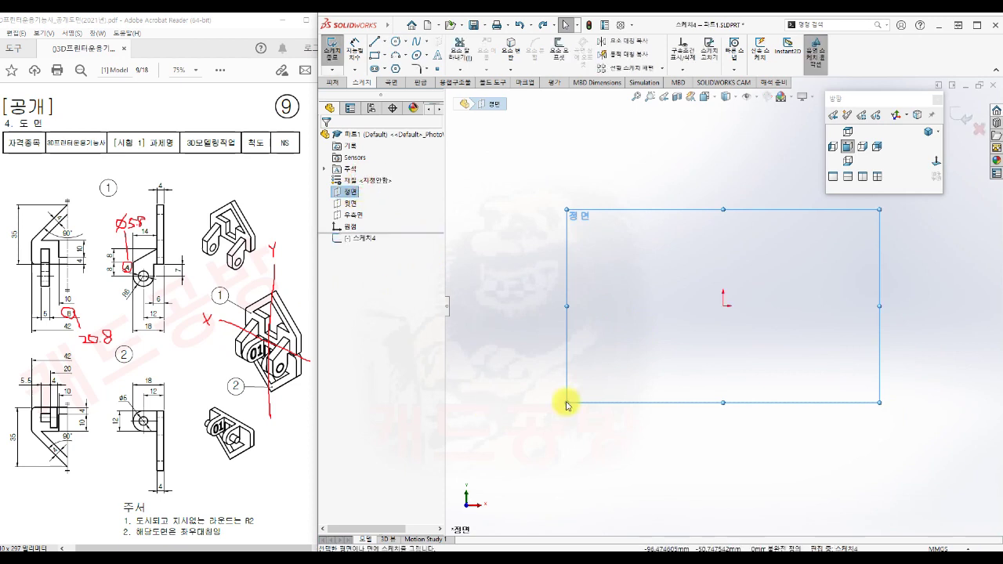
click(713, 472)
ctrl+middle_drag(737, 316, 707, 385)
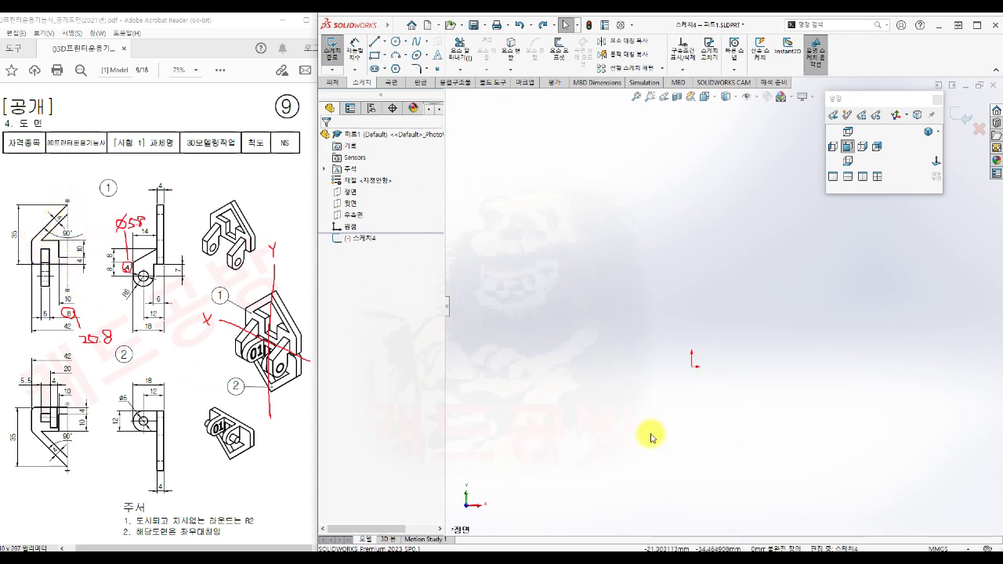
Sketch a house-shaped outline of five lines around the origin, about 60 mm wide, with vertical sides, a pointed roof and a base overrunning the lower-left corner
key(s)
click(713, 447)
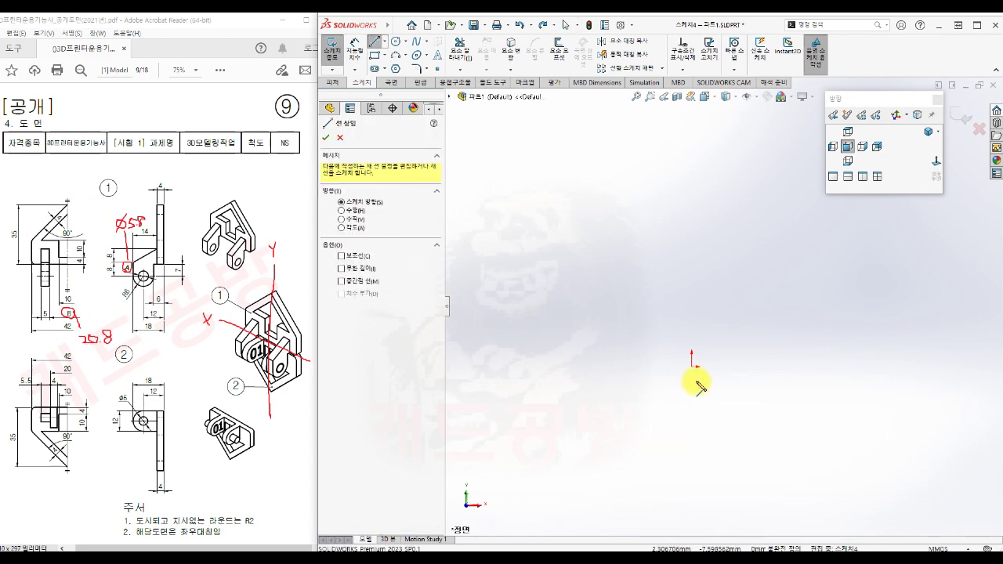
click(637, 381)
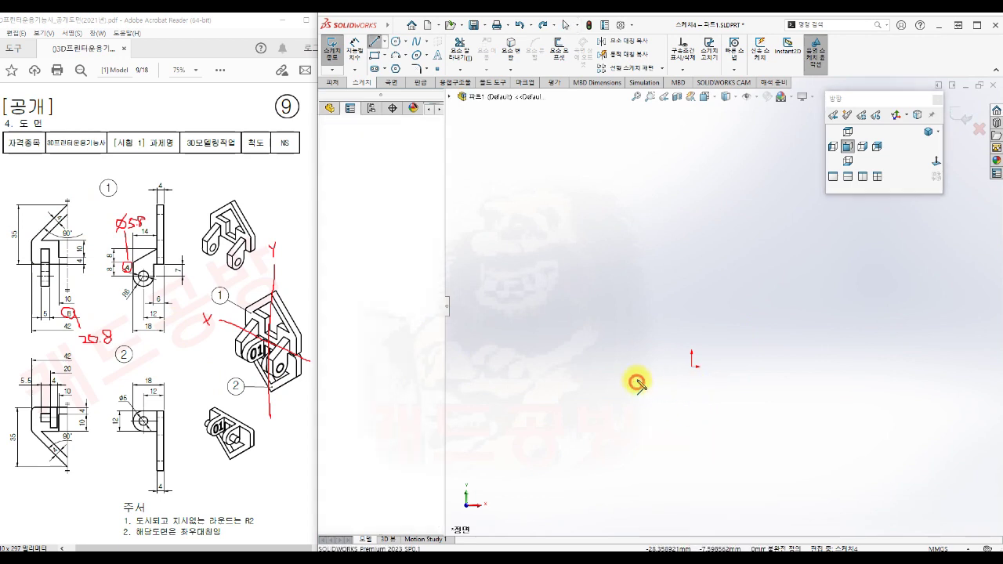
click(636, 329)
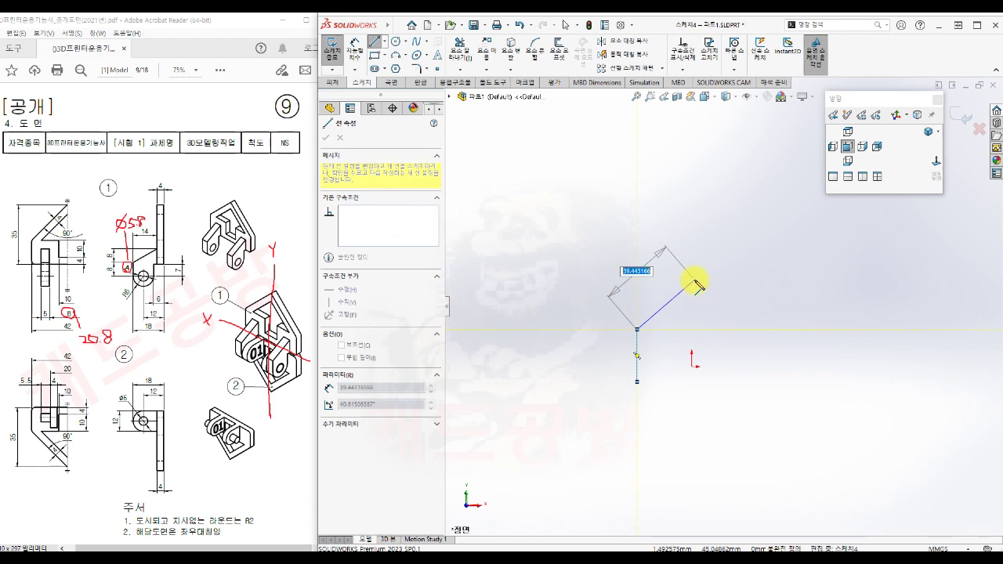
click(694, 281)
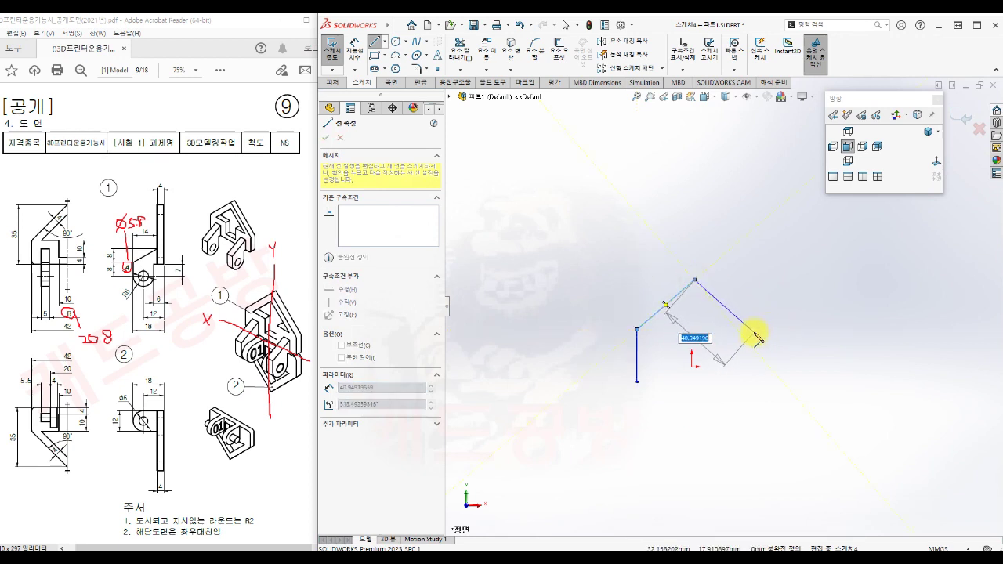
double_click(753, 331)
click(753, 332)
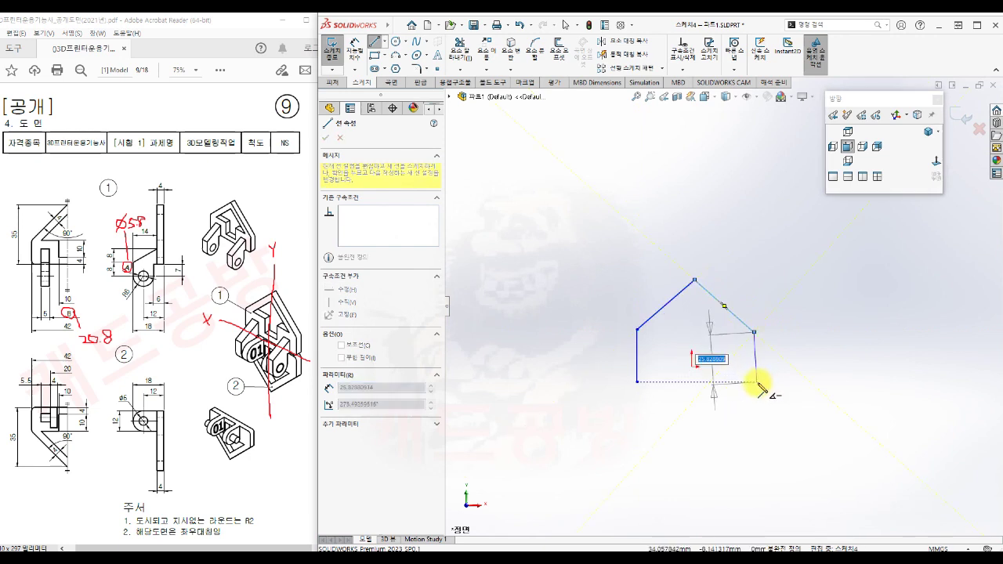
click(753, 379)
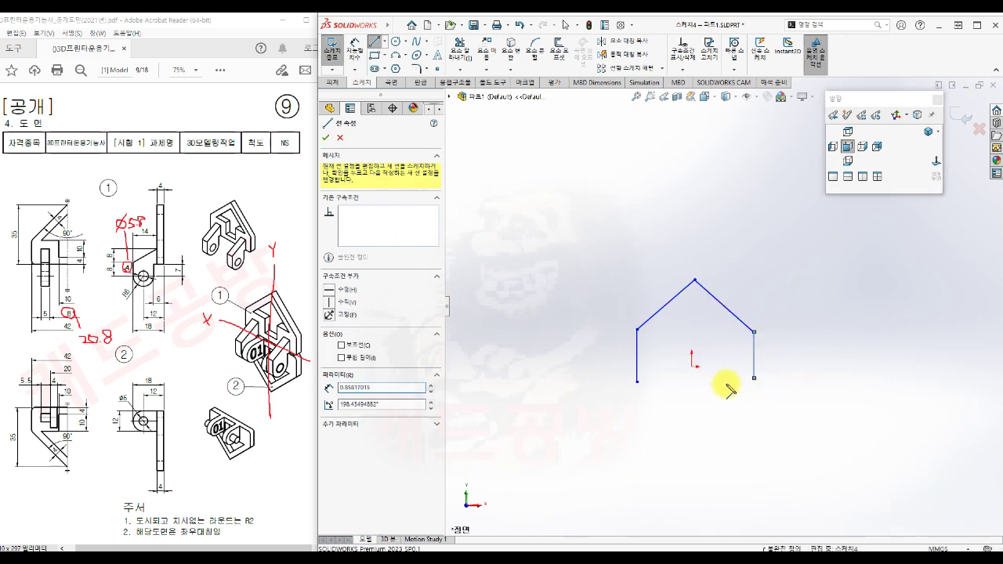
double_click(618, 379)
key(Escape)
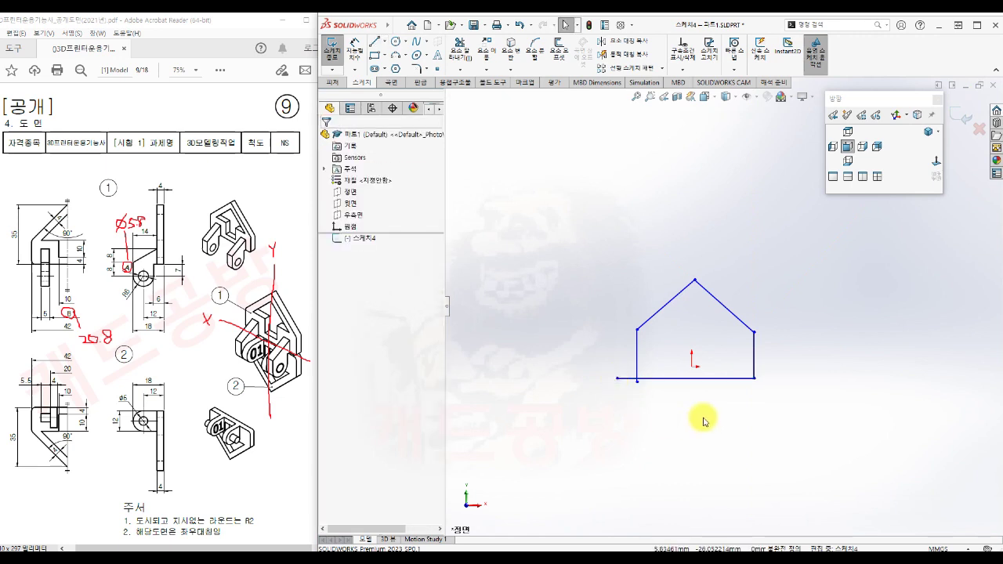
Trim the two line ends that overshoot the lower-left corner of the house-shaped outline
scroll(682, 400, down, 3)
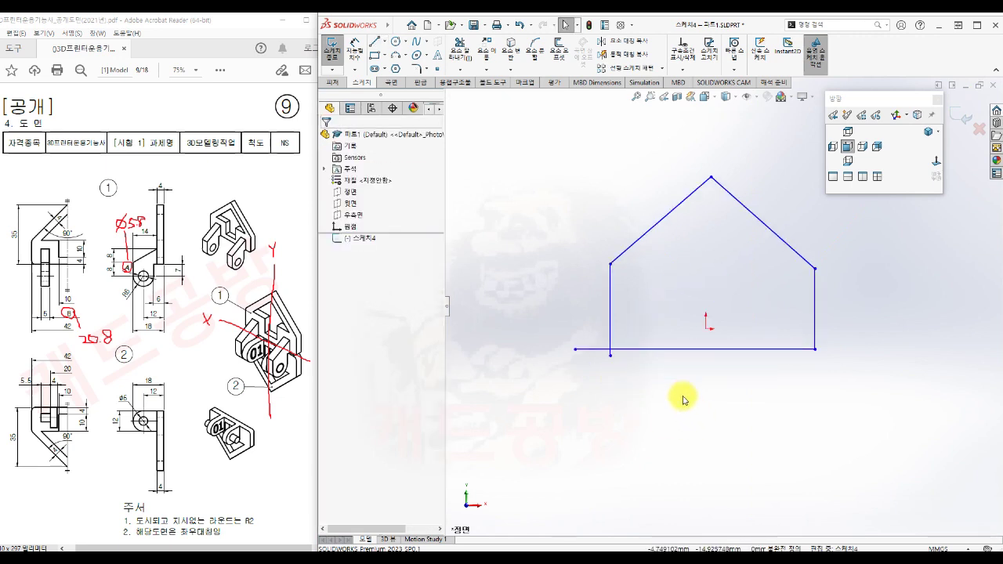
key(s)
click(693, 441)
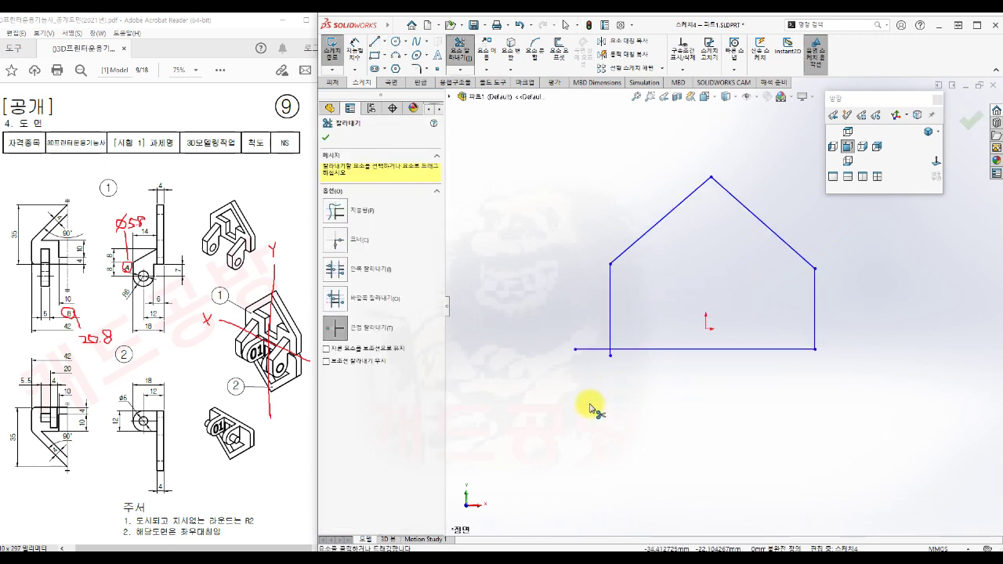
click(610, 353)
click(587, 349)
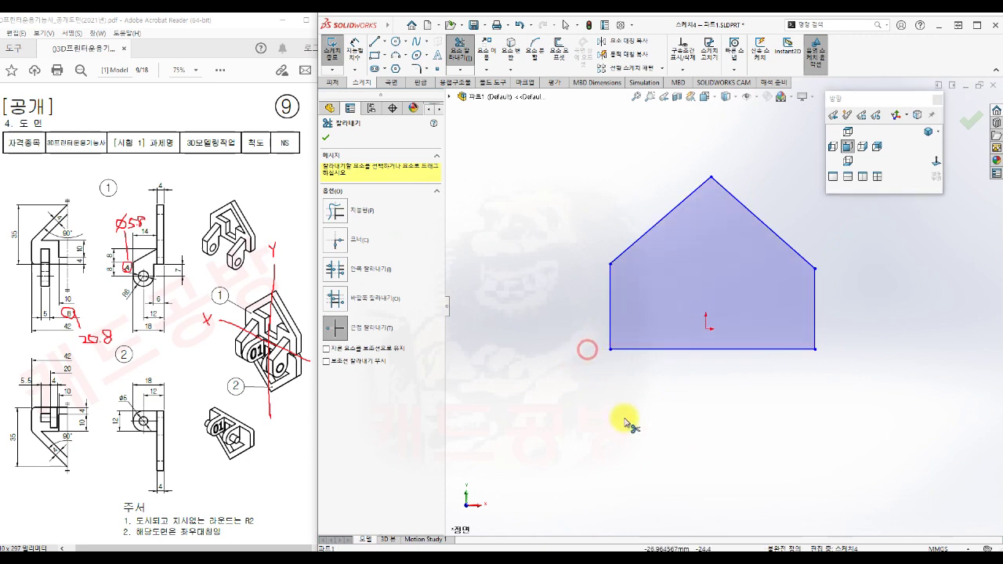
key(Escape)
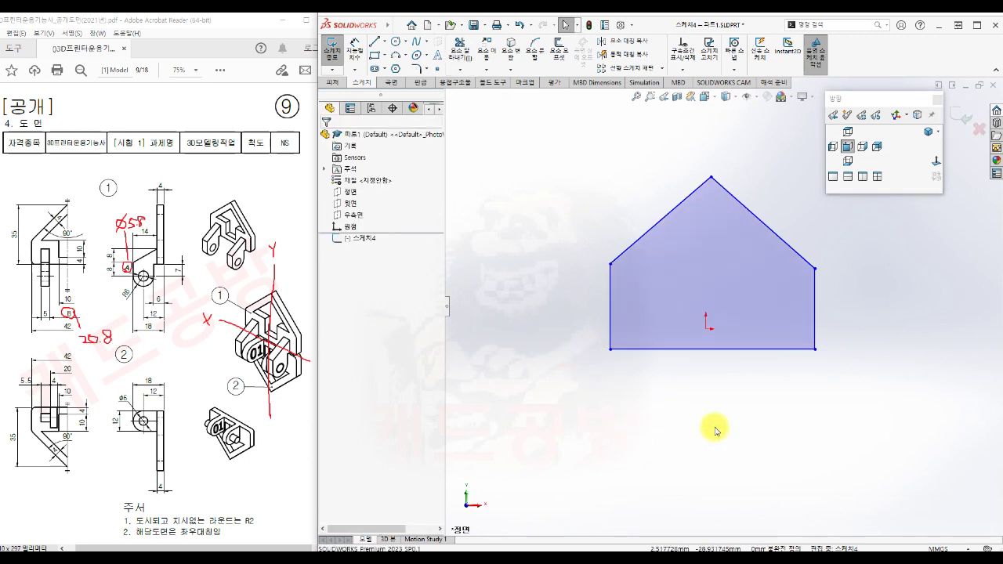
Add a midpoint relation between the outline's bottom line and the origin
click(738, 349)
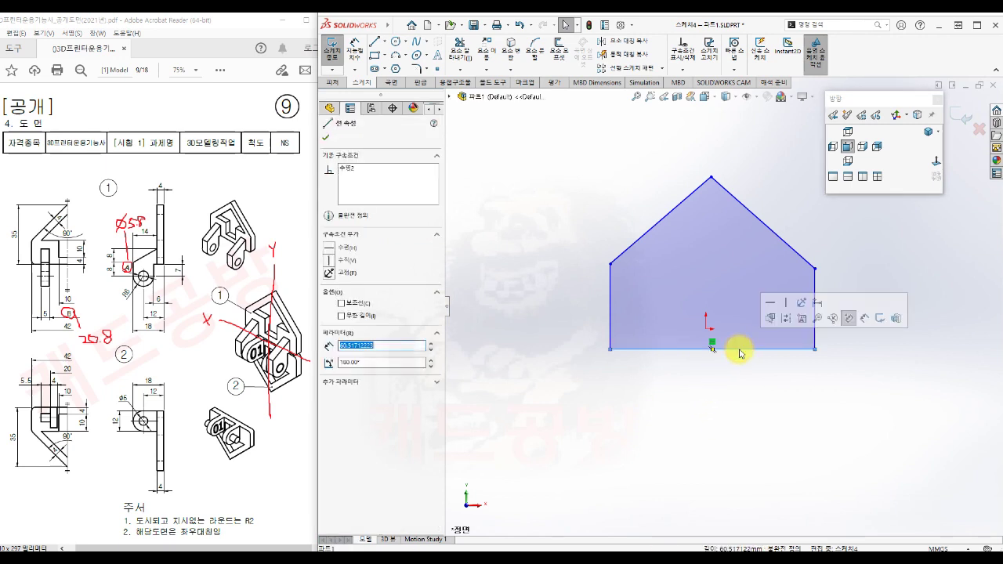
ctrl+click(706, 328)
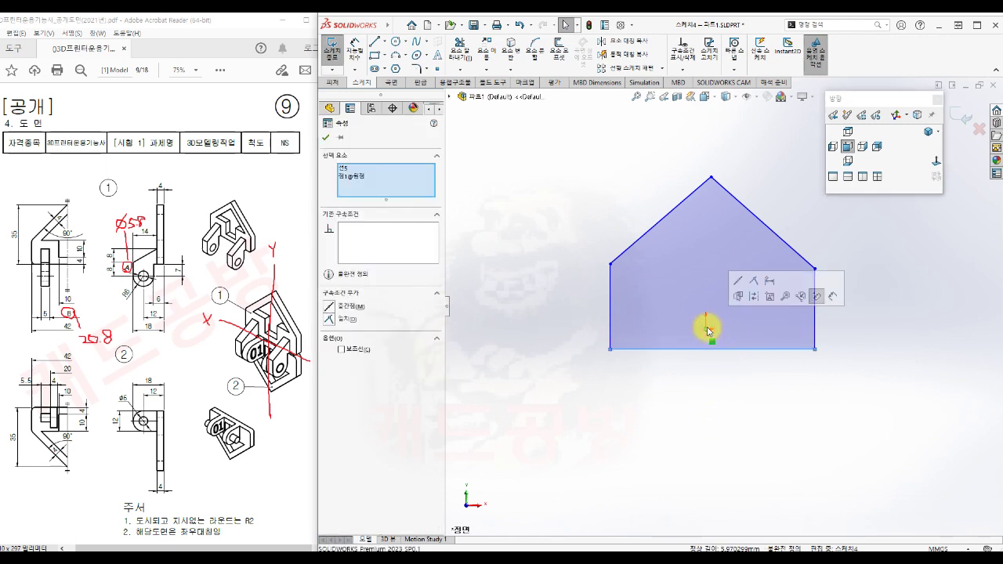
click(738, 281)
click(714, 405)
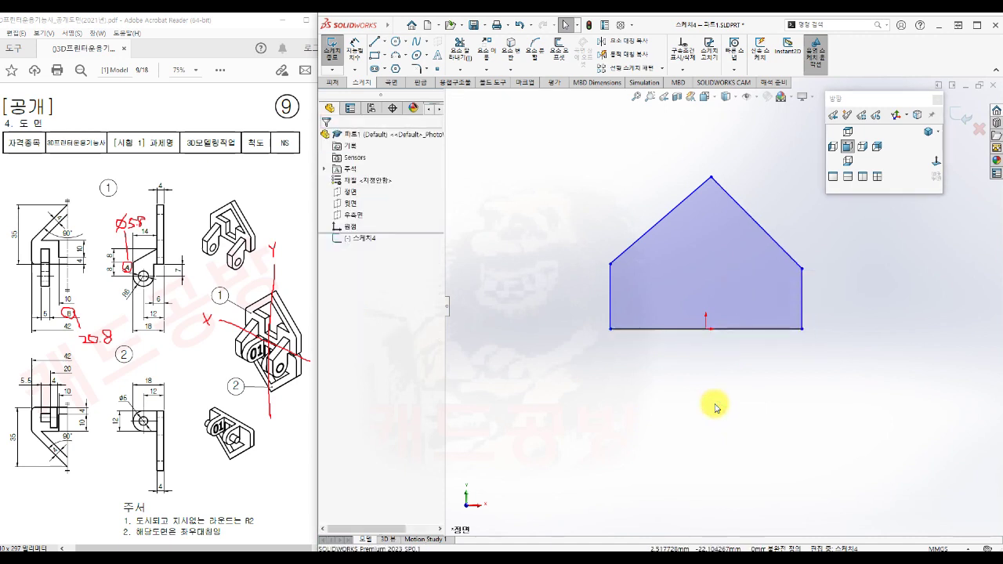
Add a vertical relation between the midpoint of the outline's bottom line and the roof's peak
click(707, 328)
ctrl+click(712, 179)
click(758, 133)
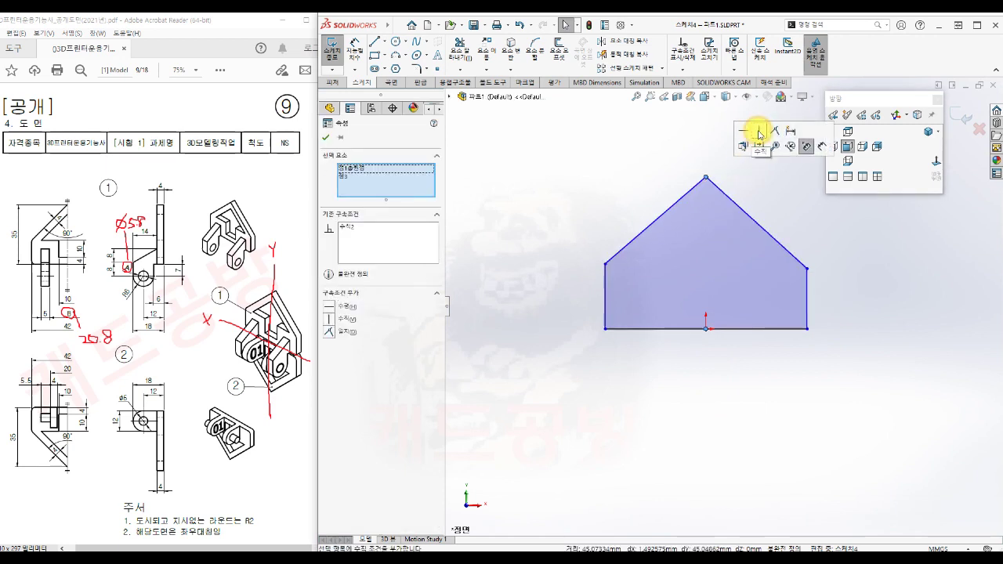
click(708, 385)
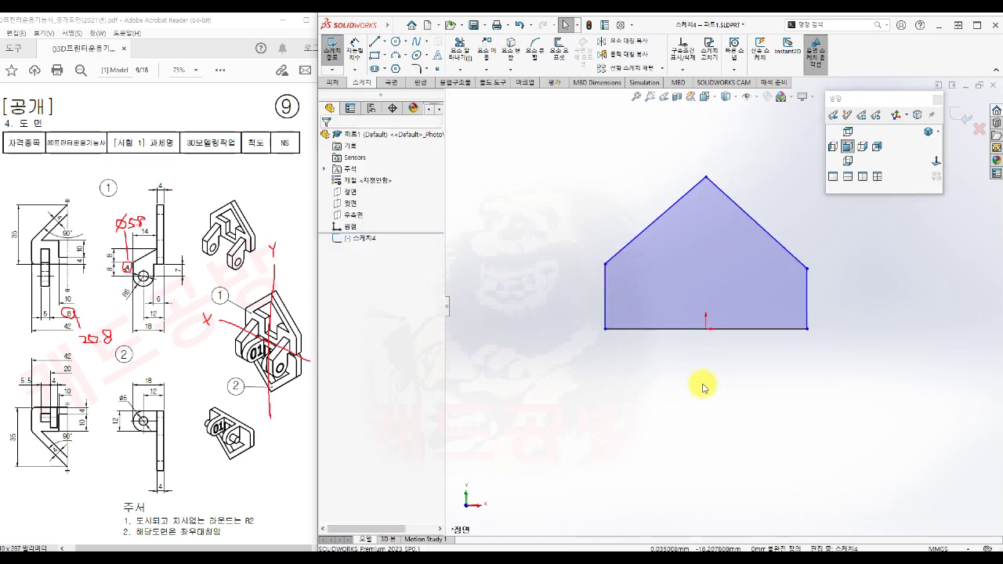
Make the outline's two vertical side lines equal in length
click(606, 318)
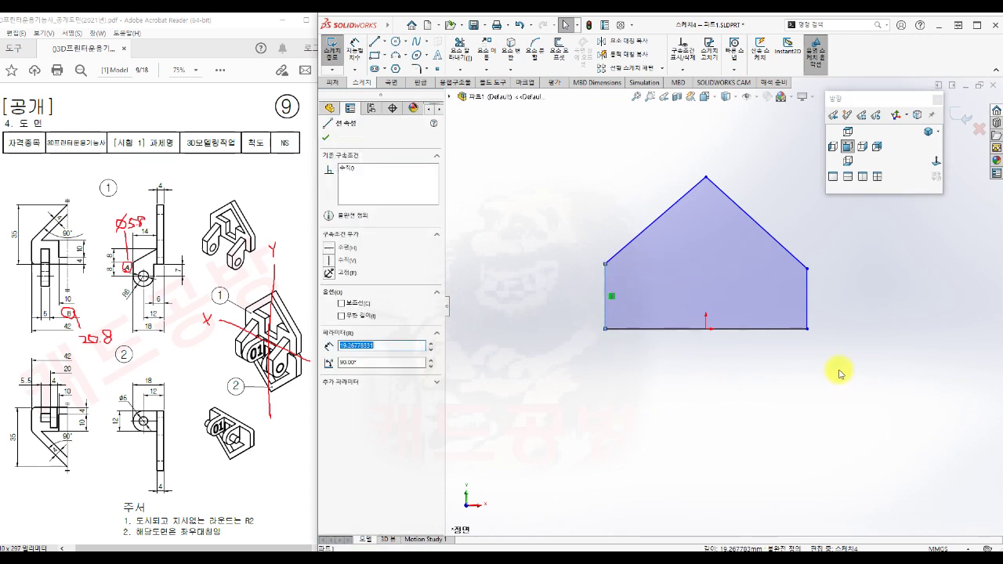
ctrl+click(806, 309)
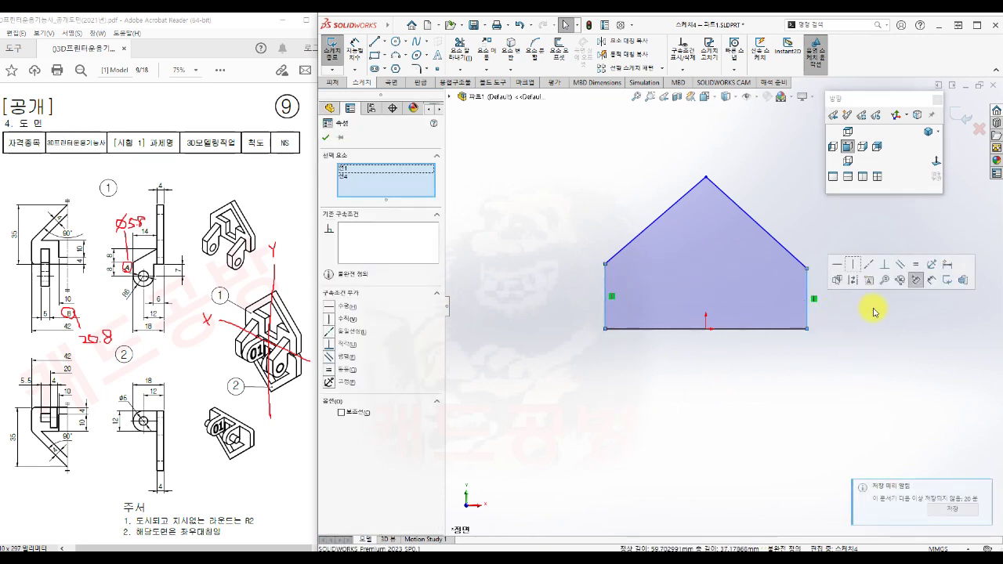
click(915, 264)
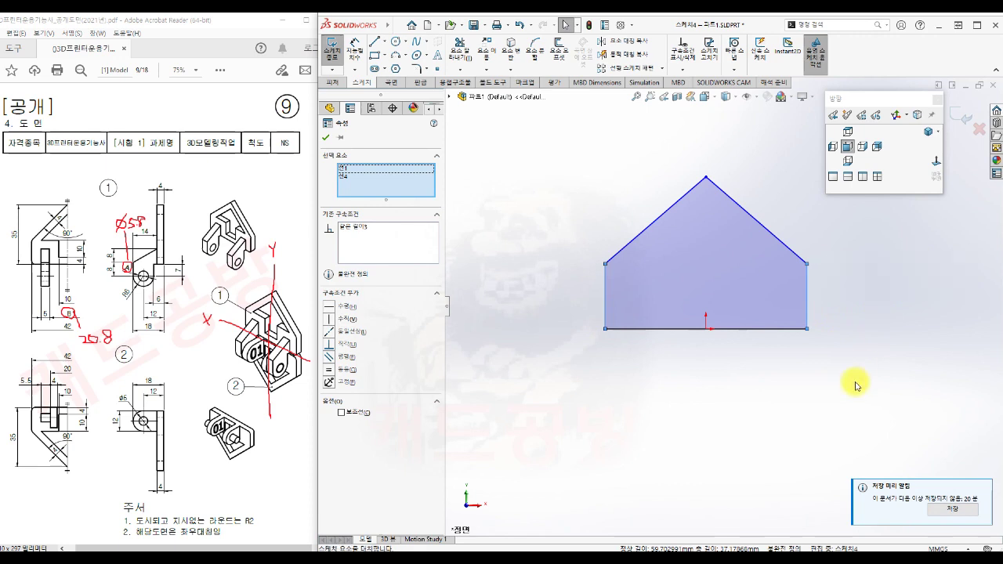
click(857, 386)
Make the outline's two sloping roof lines equal in length
click(763, 225)
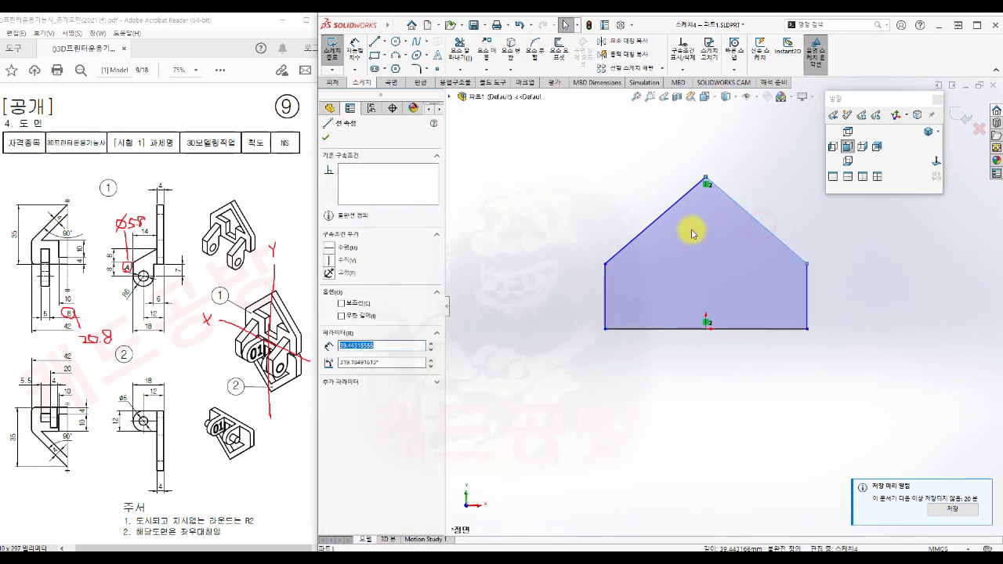
ctrl+click(651, 225)
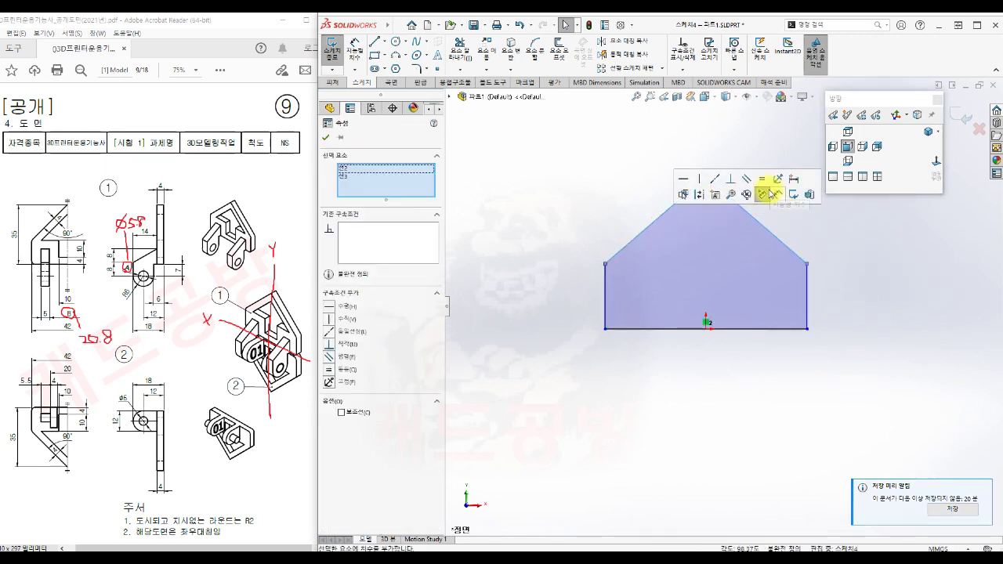
click(761, 179)
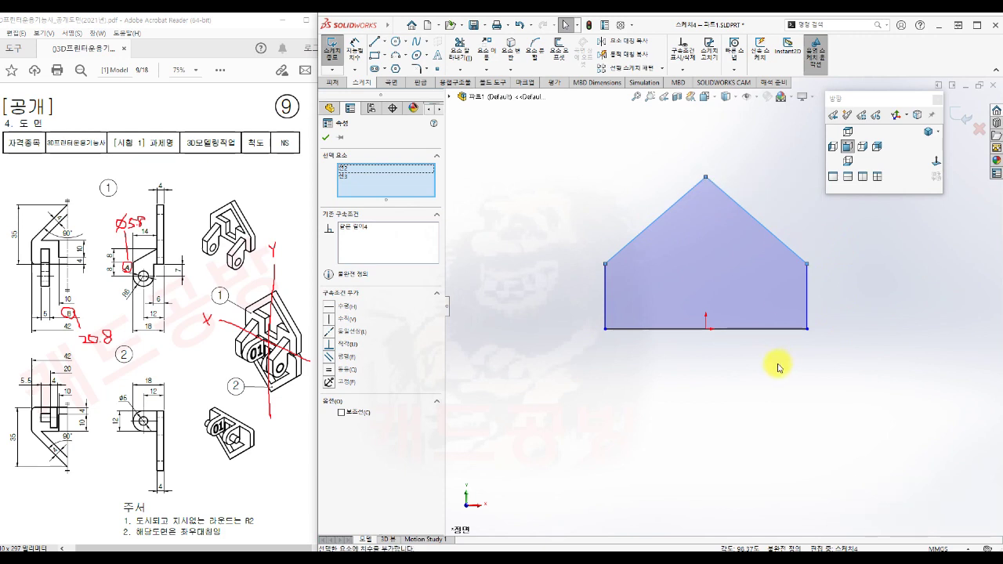
click(777, 365)
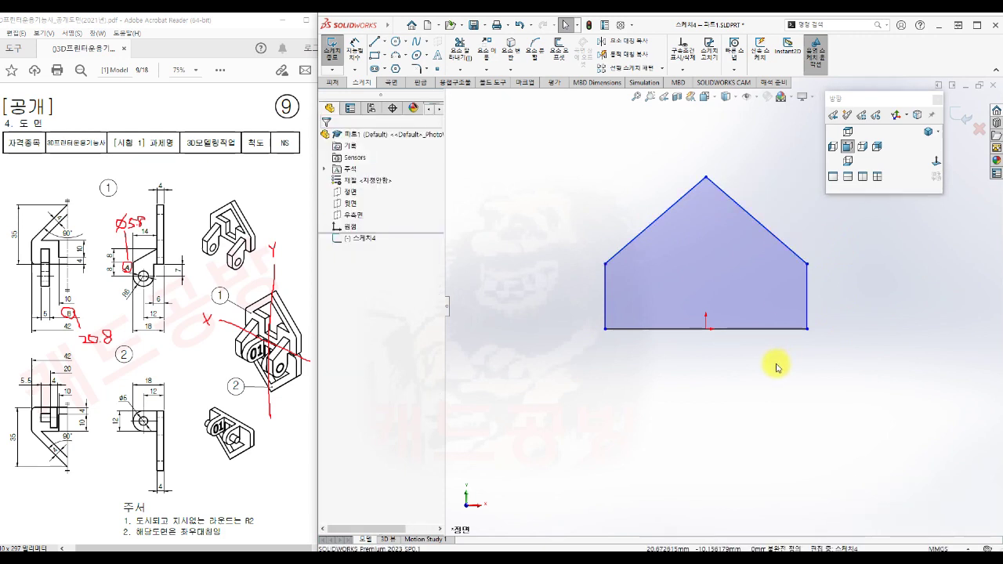
Dimension the angle between the two roof lines as 90°
ctrl+middle_drag(772, 365, 761, 418)
key(s)
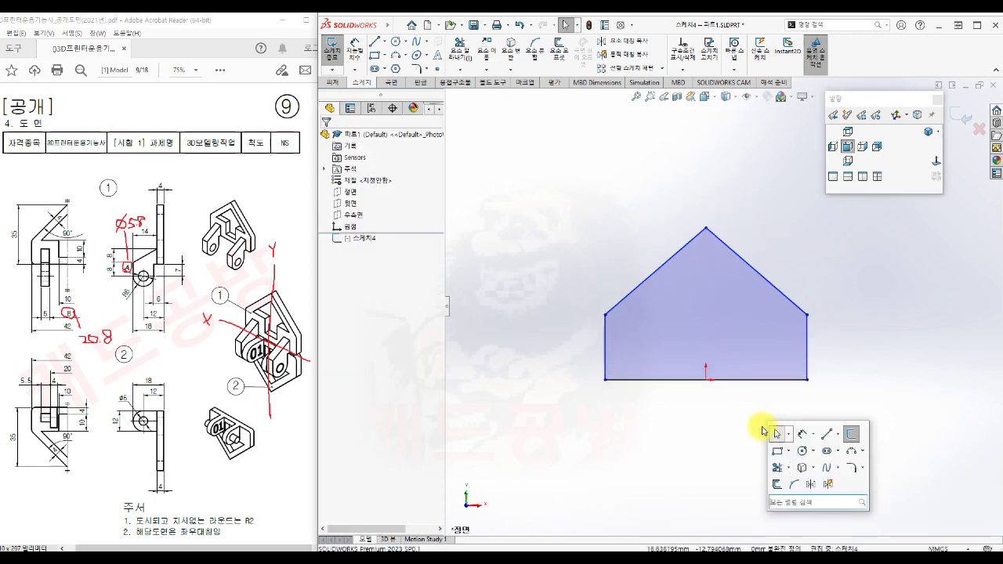
click(756, 438)
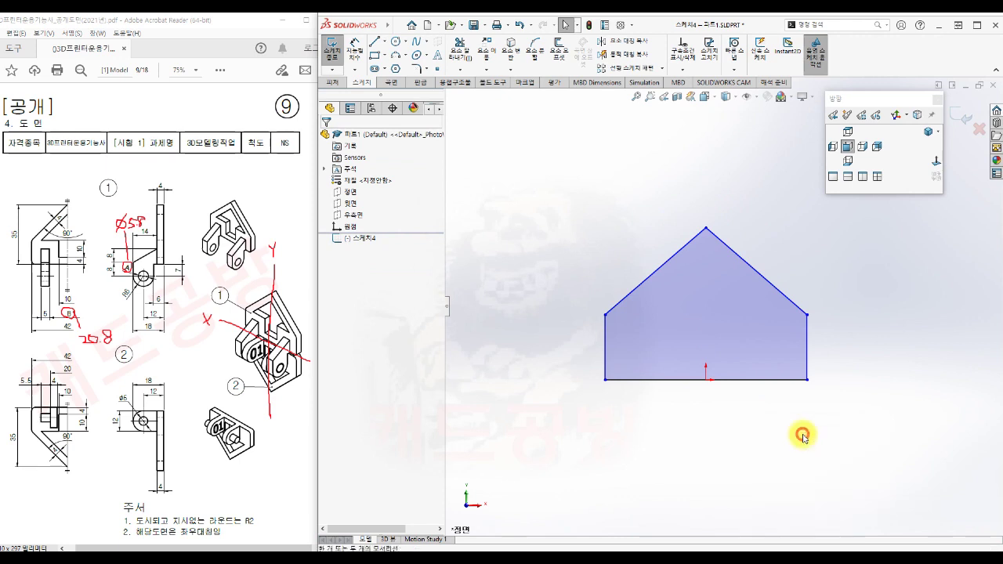
click(681, 251)
click(735, 255)
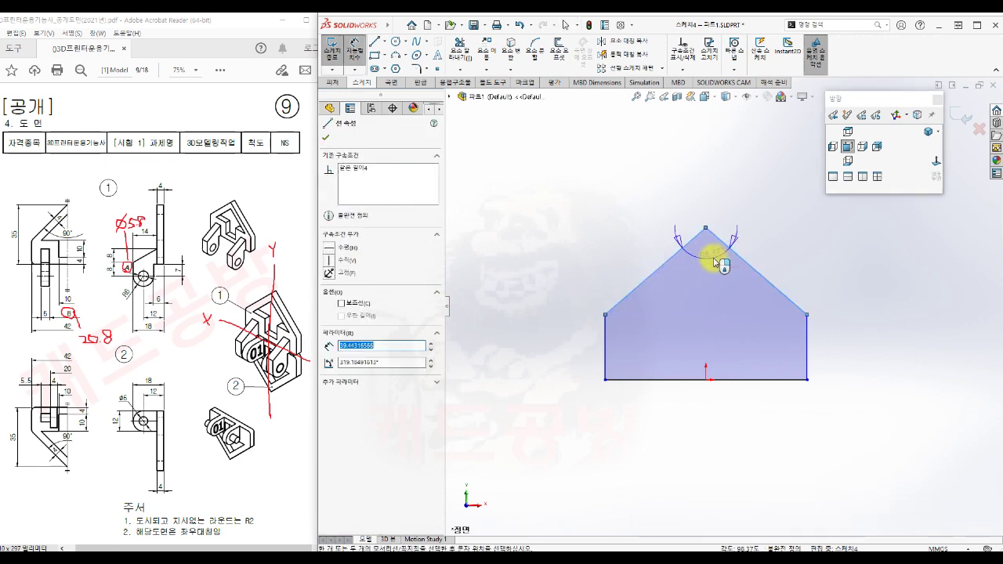
click(714, 259)
text(90)
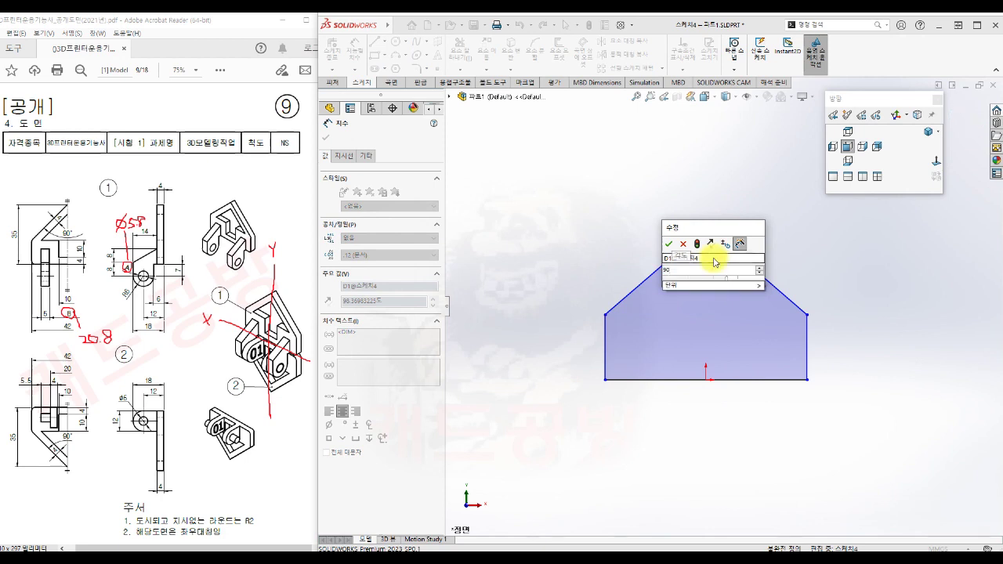
key(Return)
Dimension the distance between the two vertical side lines as 42 mm
click(610, 362)
click(799, 365)
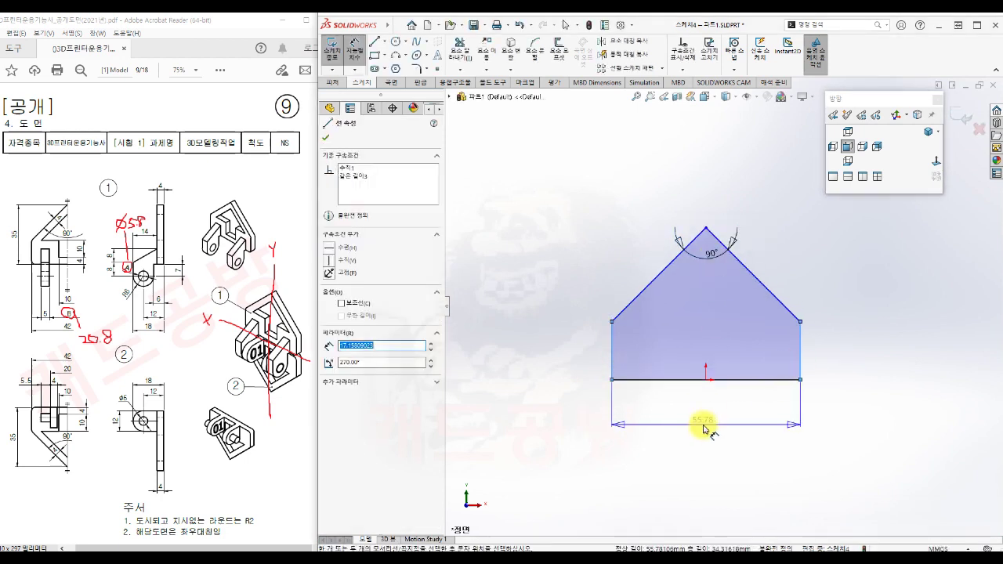
click(708, 422)
text(42)
key(Return)
key(Escape)
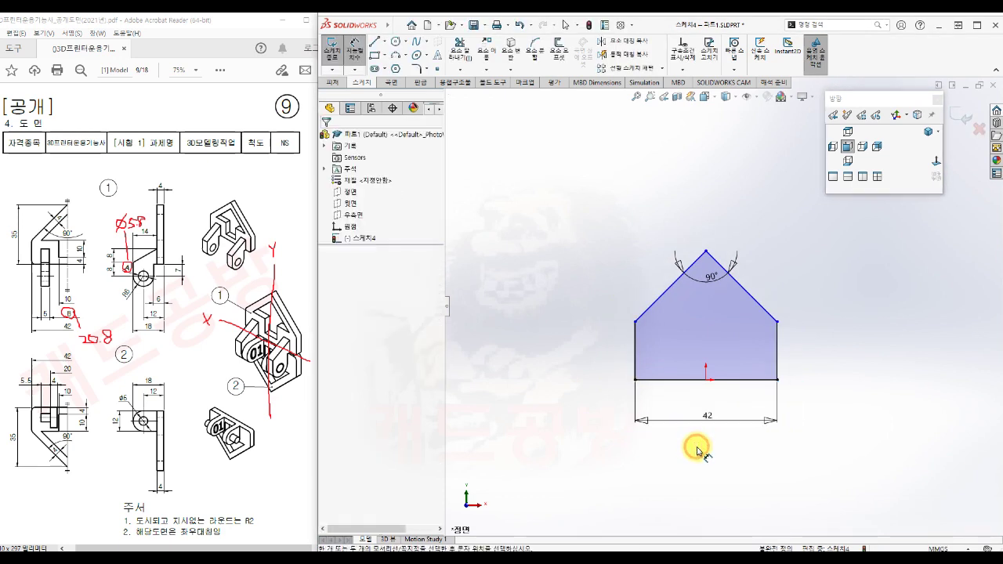
Dimension the height from the bottom line to the roof's peak as 35 mm
click(706, 253)
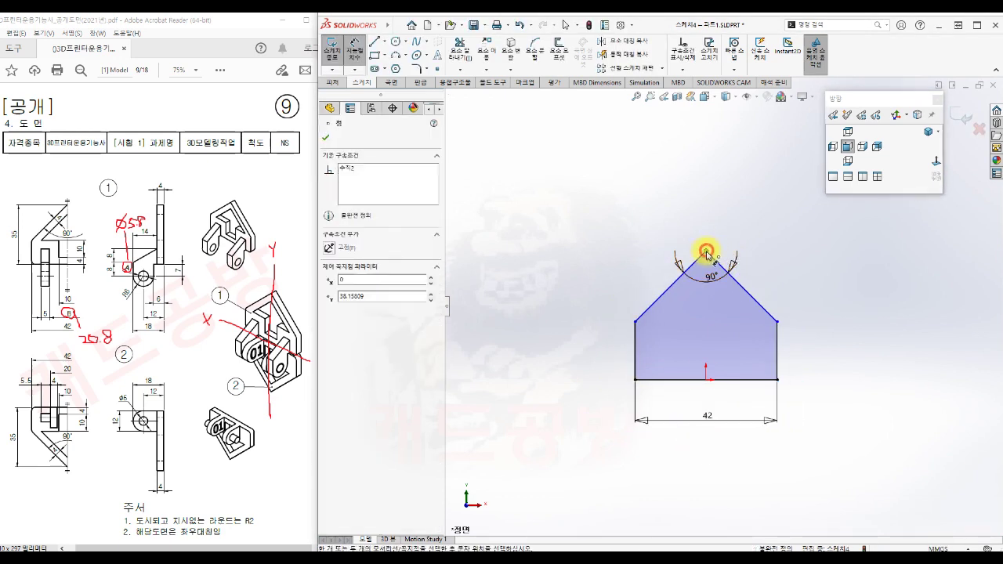
click(698, 381)
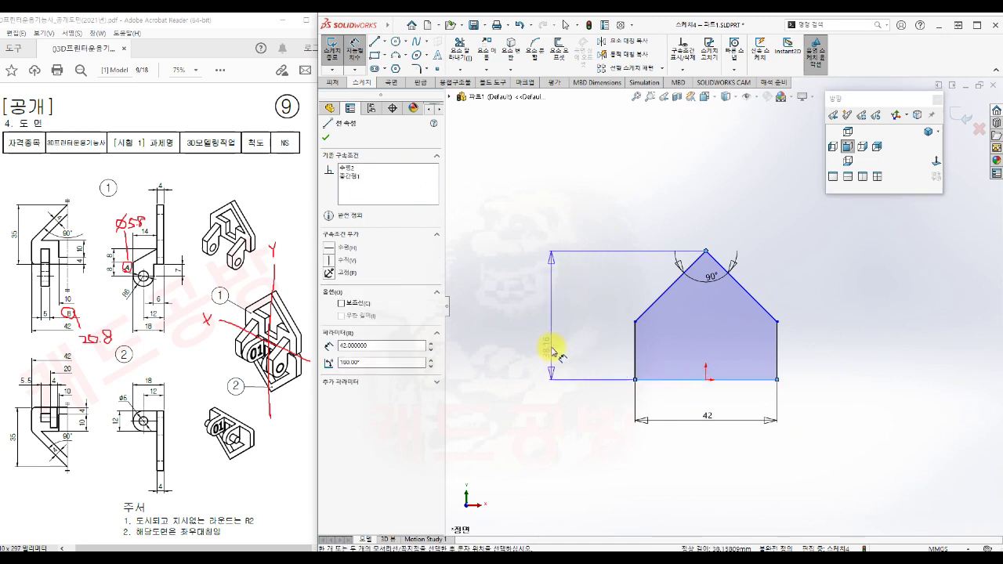
click(551, 350)
key(BackSpace)
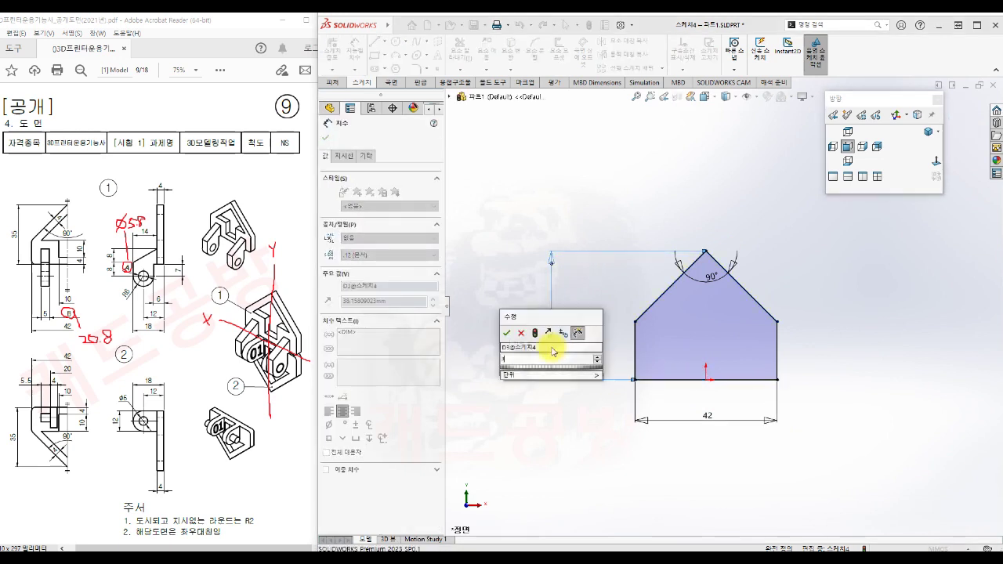
text(35)
key(Return)
key(Escape)
Reposition the 35 mm height and 42 mm width dimensions closer to the outline
scroll(706, 317, down, 2)
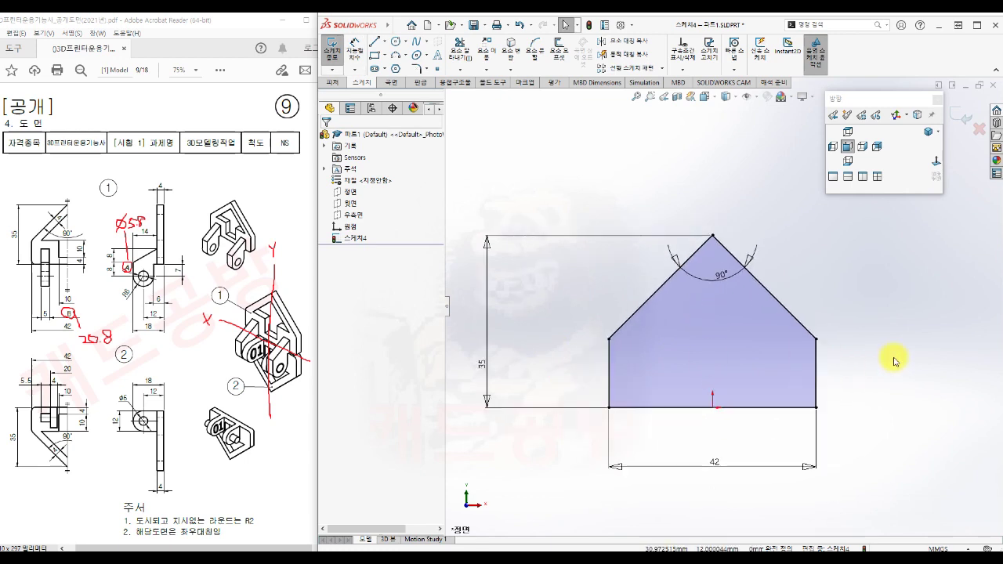
drag(481, 365, 580, 317)
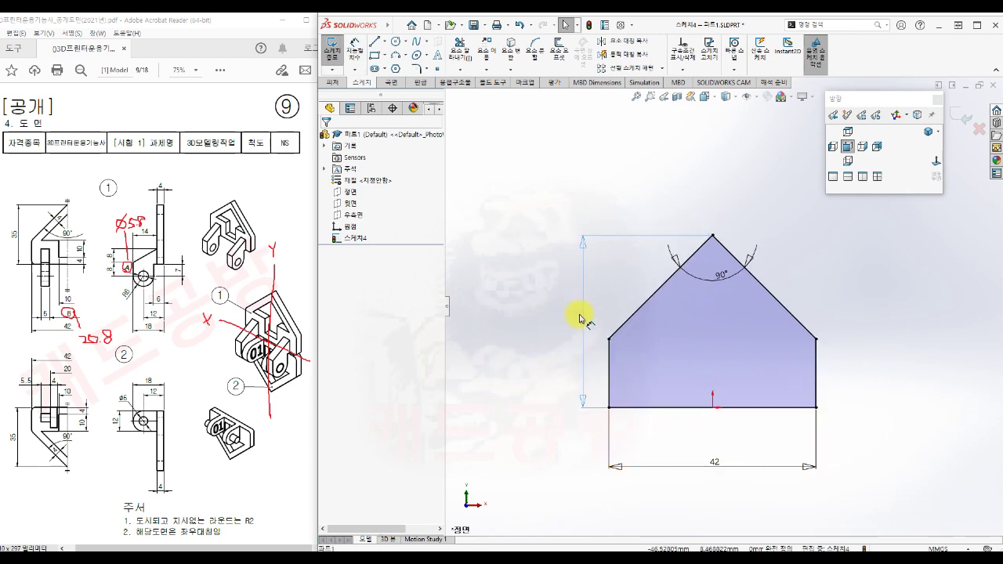
drag(719, 462, 722, 429)
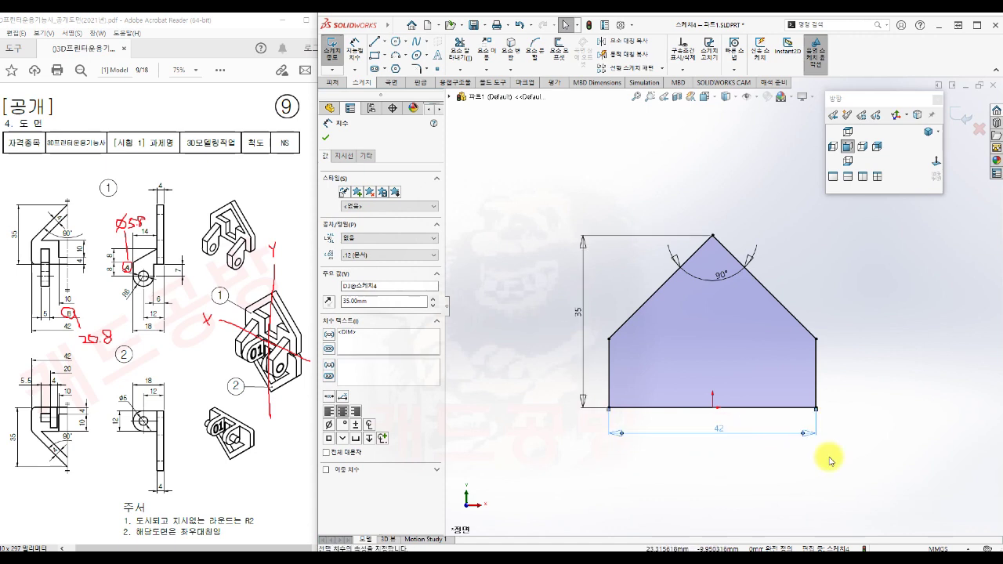
click(823, 461)
scroll(703, 351, down, 2)
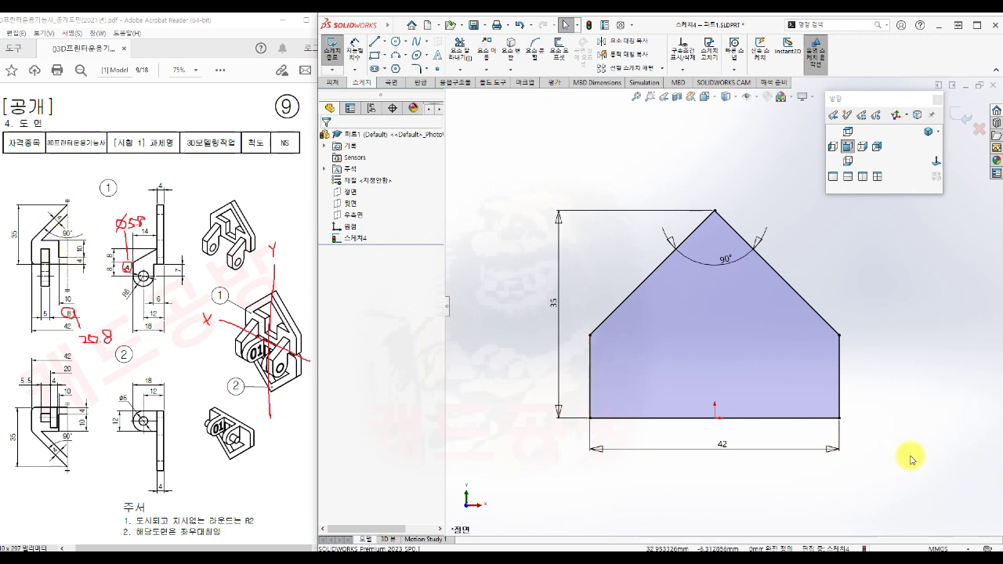
Sketch an upward arrow of seven lines inside the house outline, its left slope about 25 mm long and its two slopes crossing at the tip
right_drag(915, 459, 959, 467)
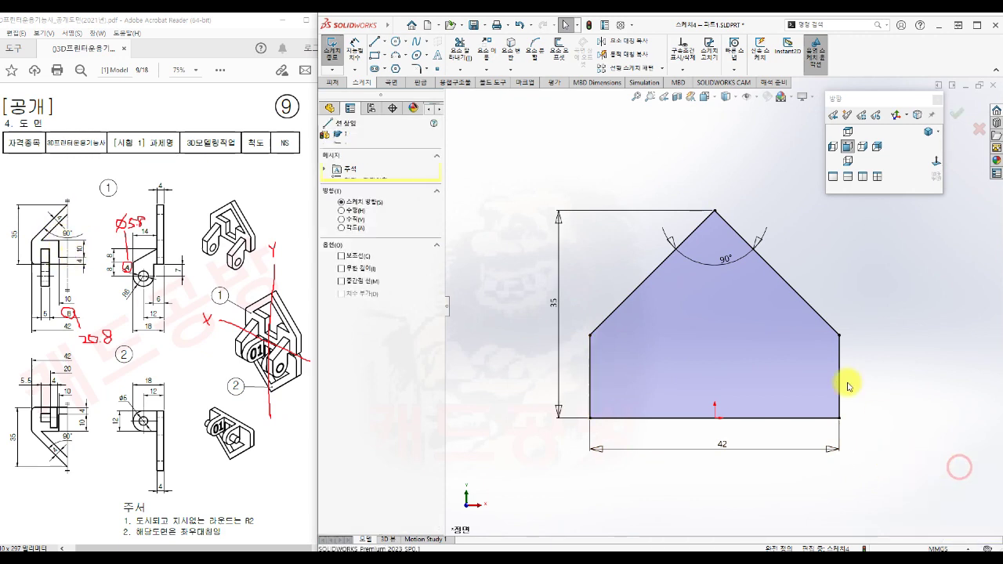
click(715, 241)
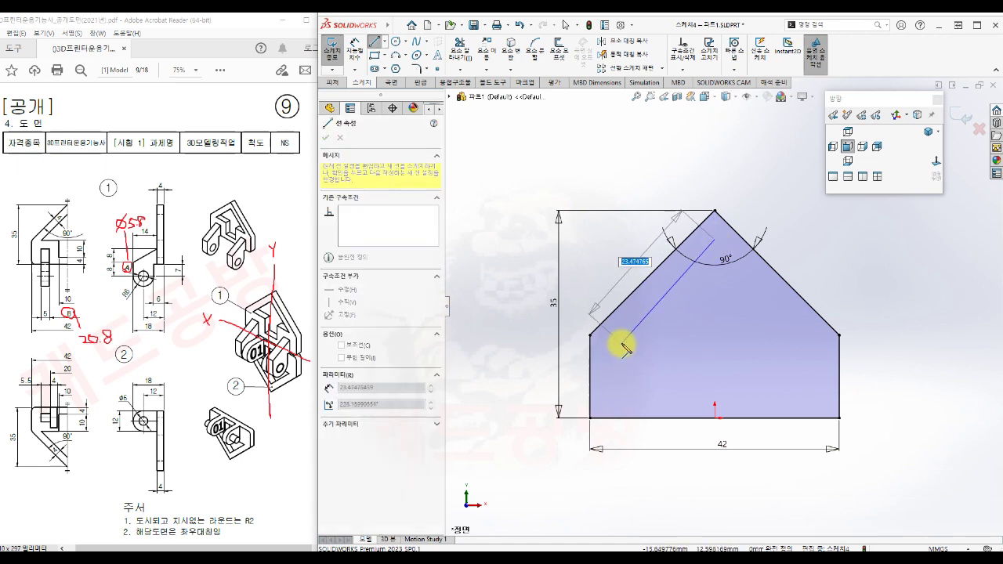
click(620, 351)
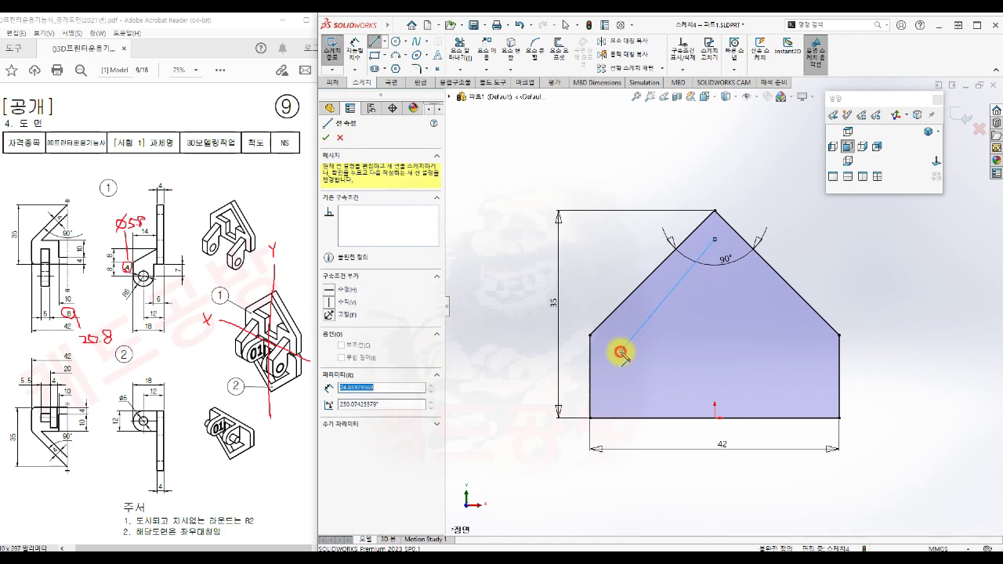
click(673, 351)
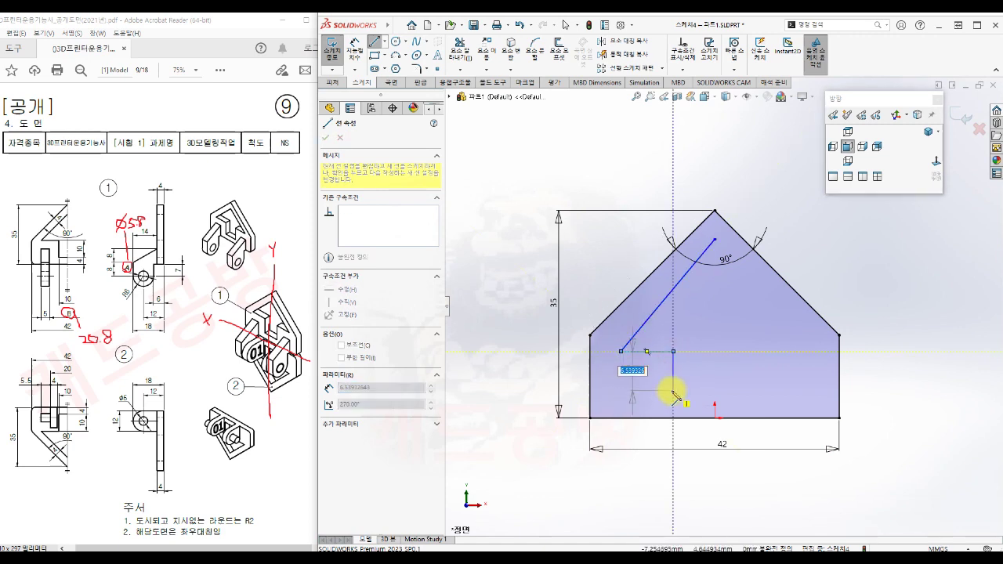
click(671, 396)
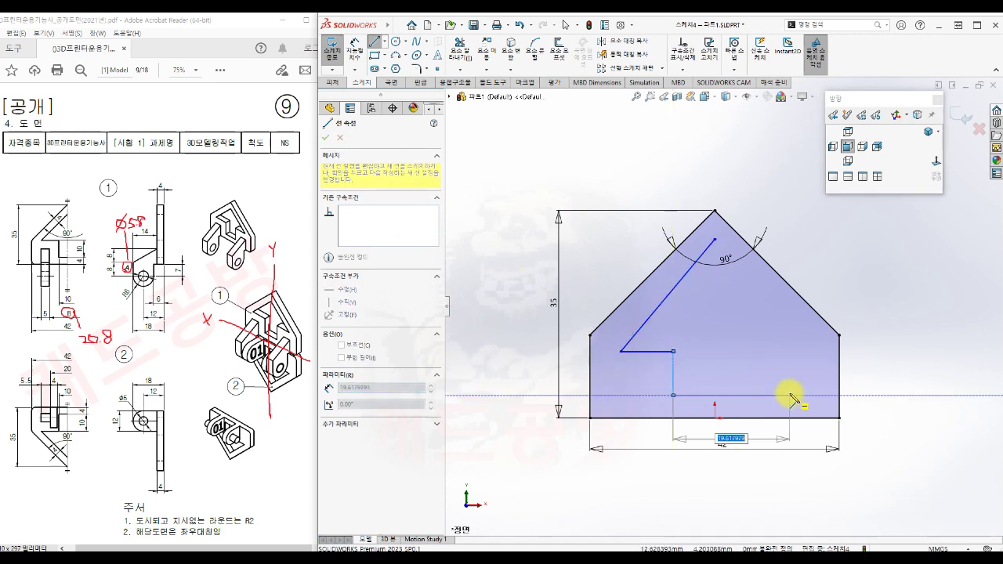
click(755, 396)
click(755, 351)
click(805, 351)
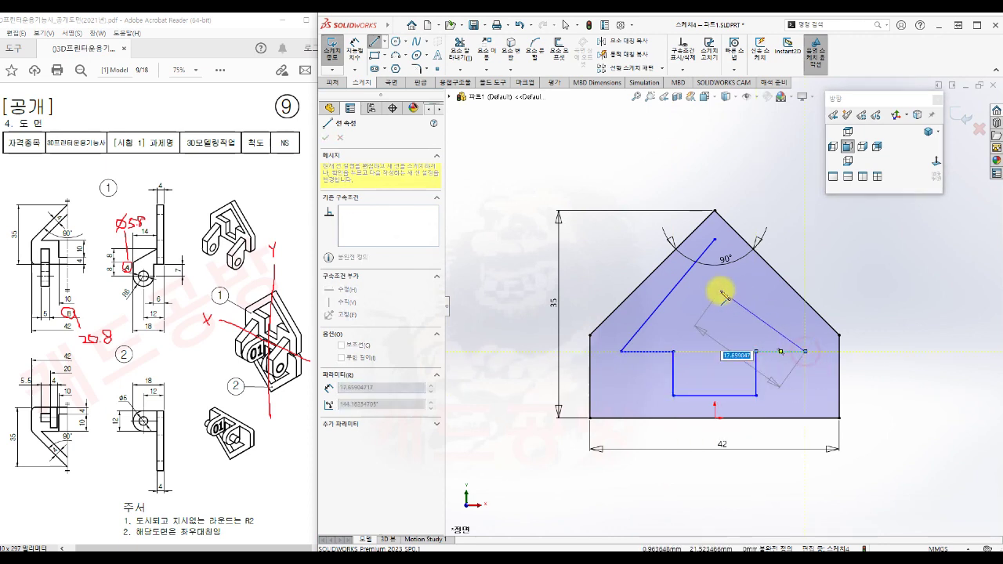
click(695, 242)
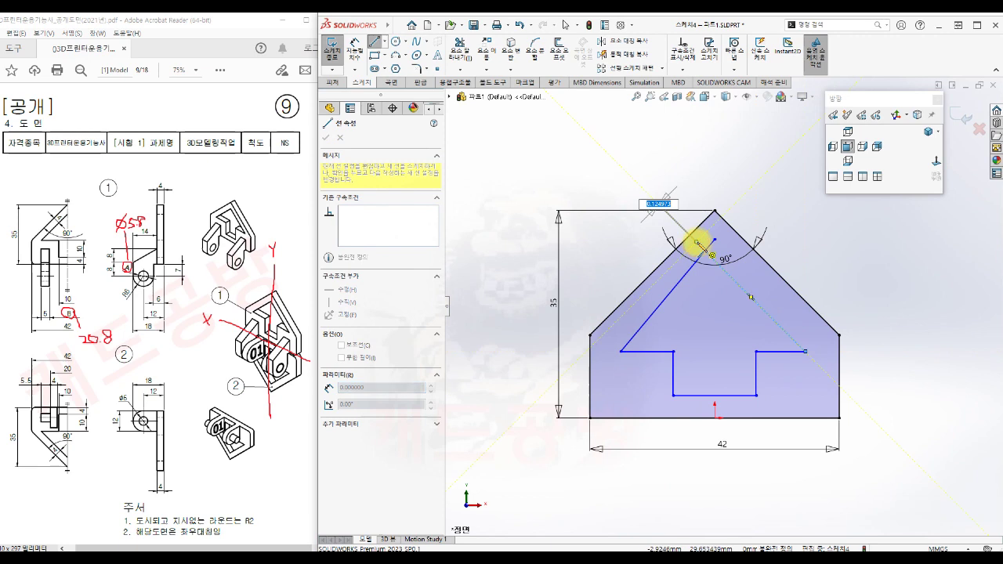
key(Escape)
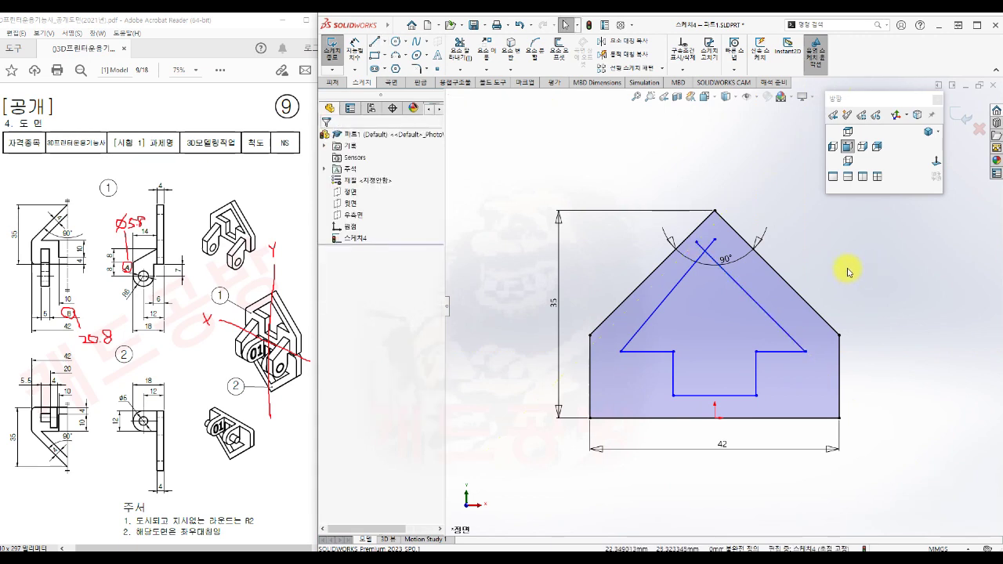
Trim the two line ends that overshoot the tip of the inner arrow outline
key(s)
click(851, 319)
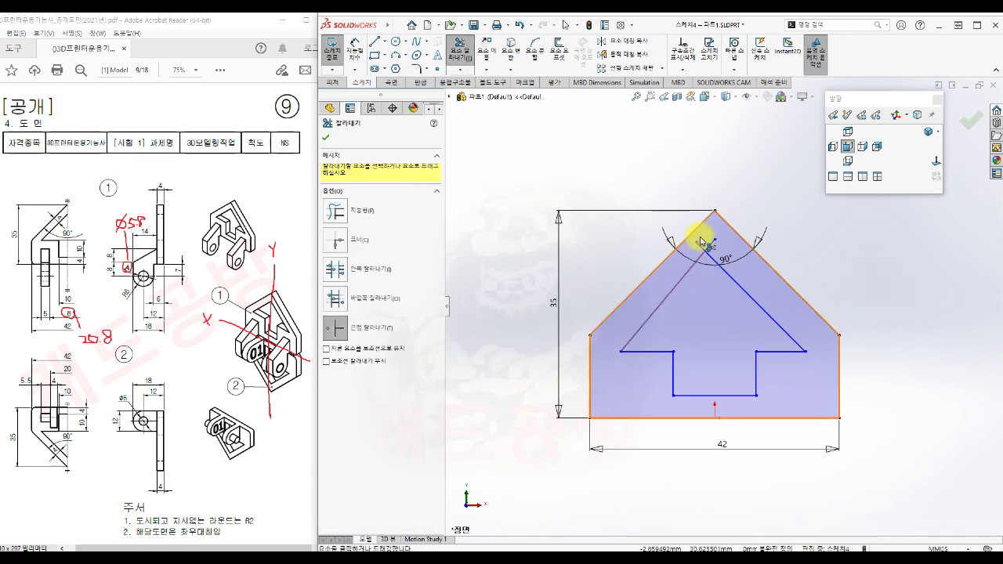
click(714, 242)
click(699, 245)
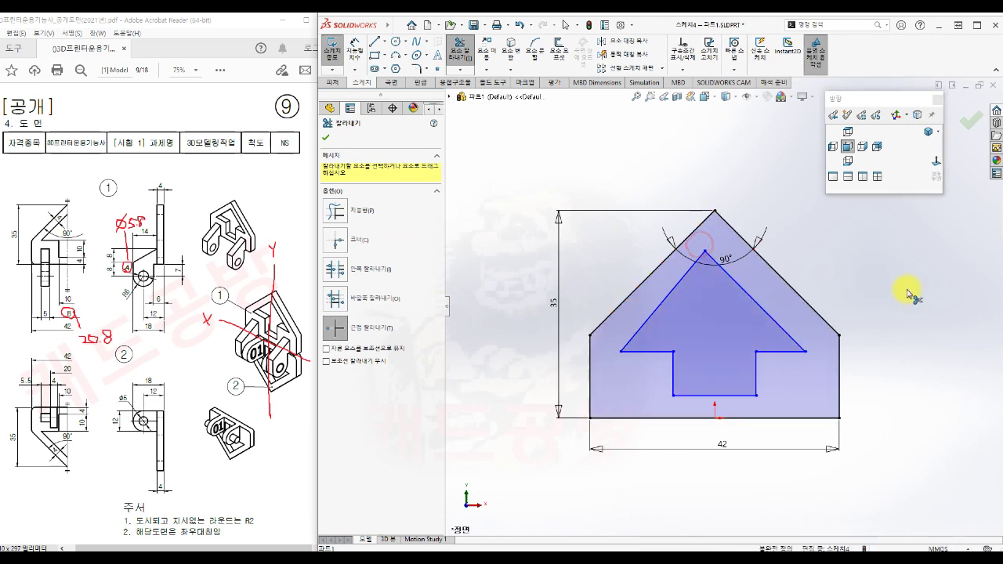
key(Escape)
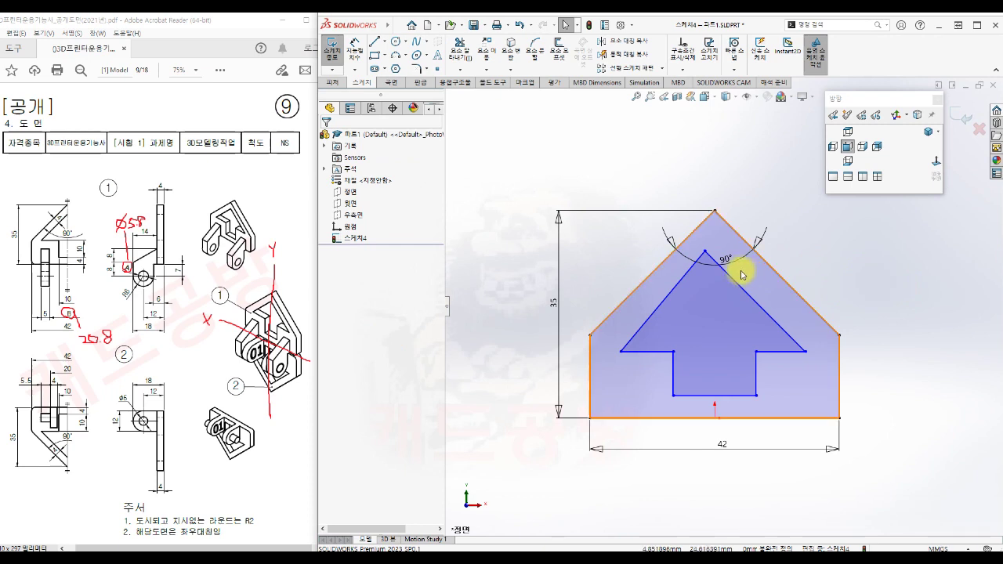
Align the inner arrow's tip and the midpoint of its bottom line vertically with the origin
click(705, 252)
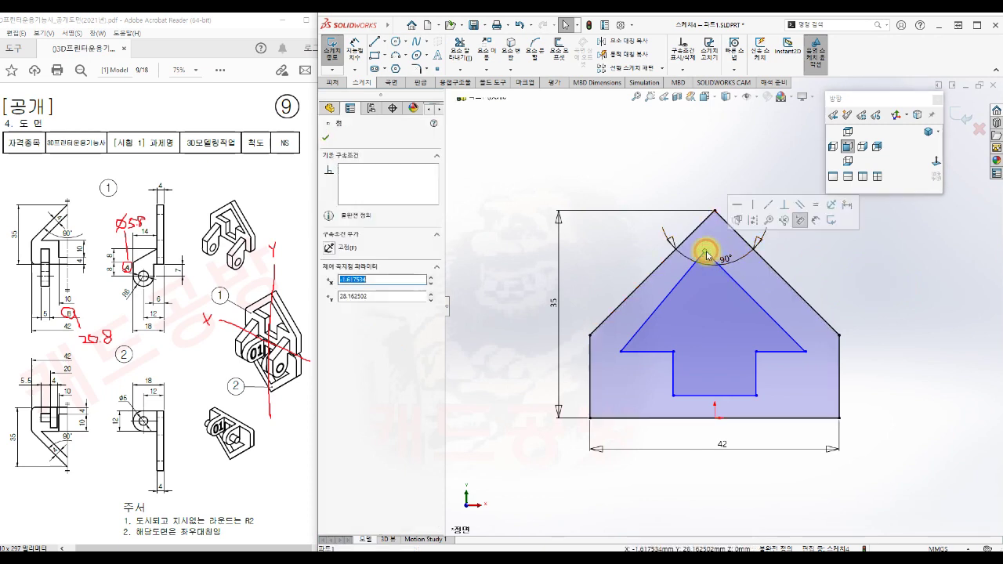
ctrl+click(715, 395)
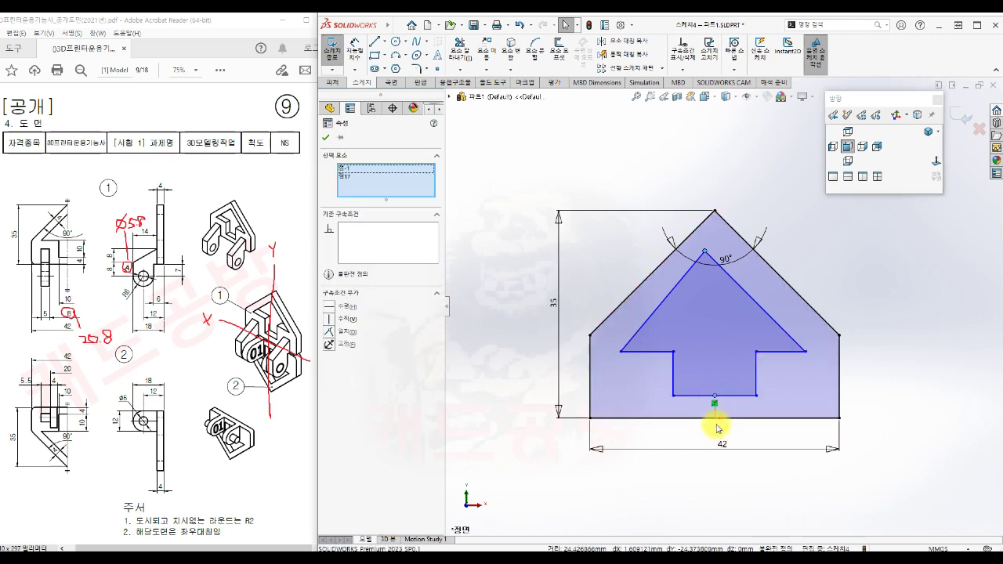
ctrl+click(717, 417)
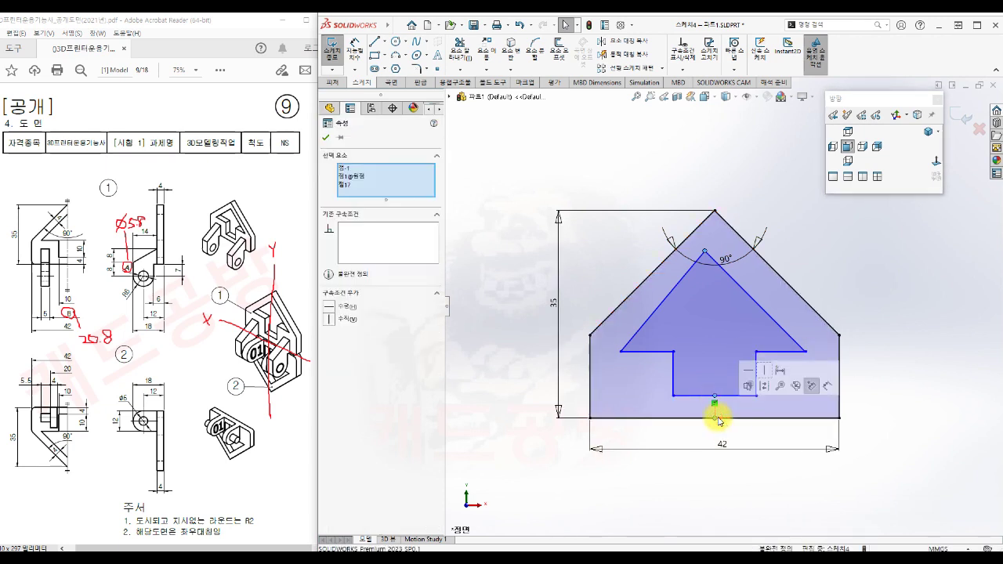
click(767, 374)
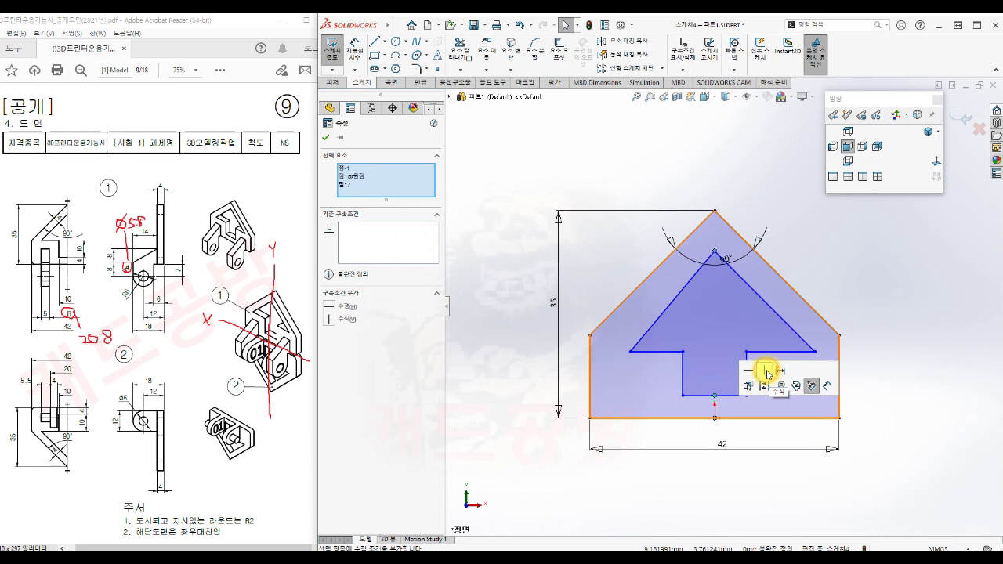
click(913, 418)
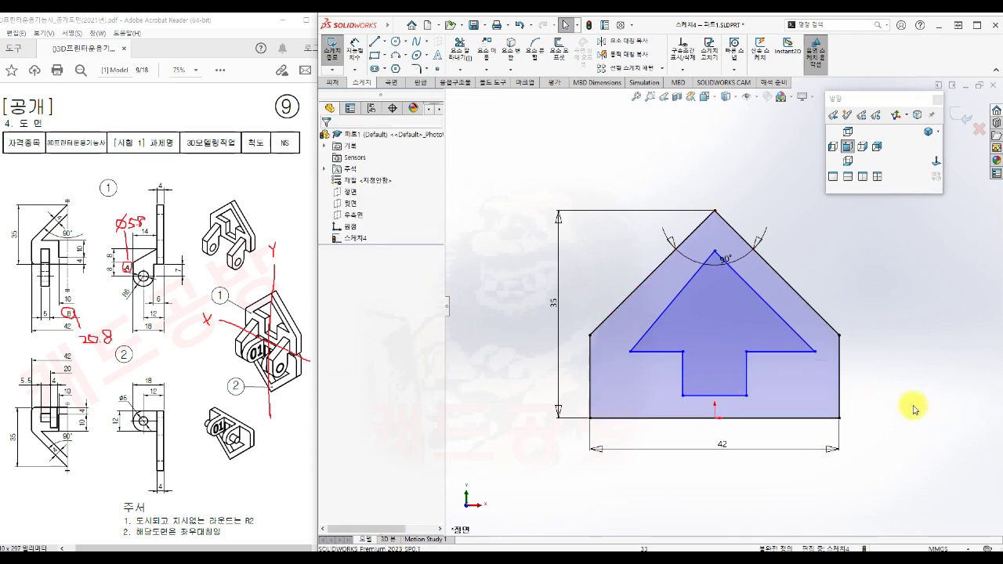
Make the two slopes of the inner arrow equal in length
click(780, 319)
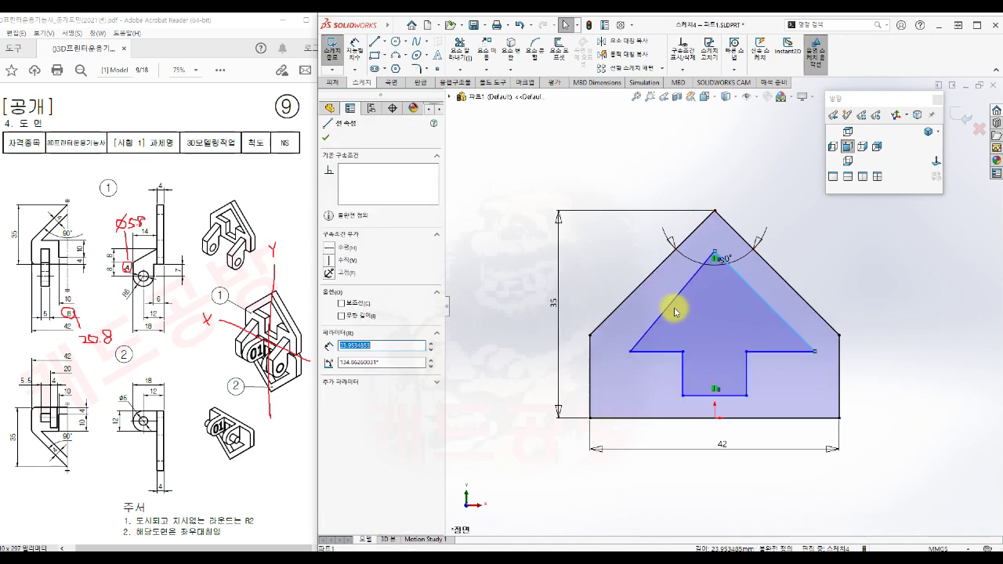
ctrl+click(672, 311)
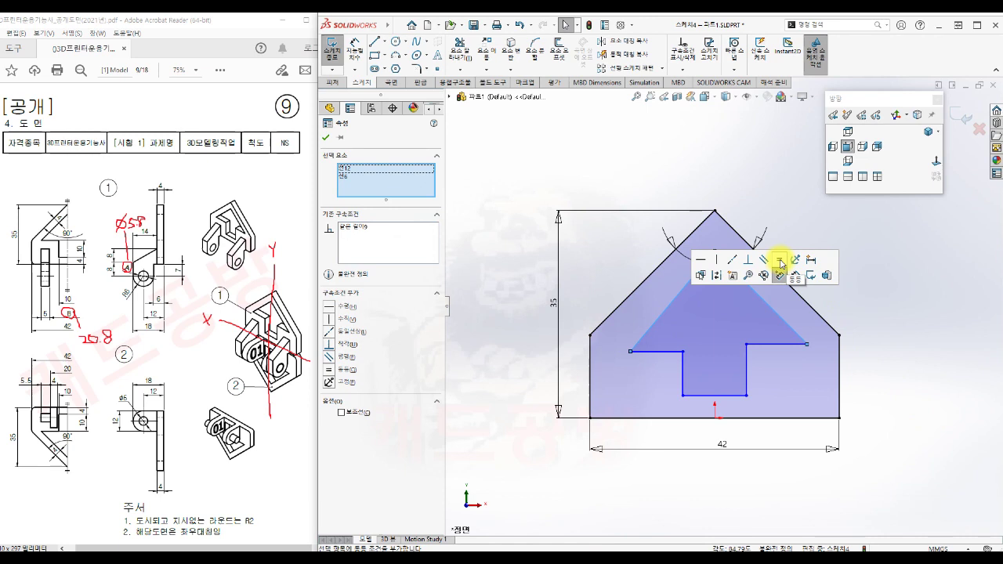
click(880, 311)
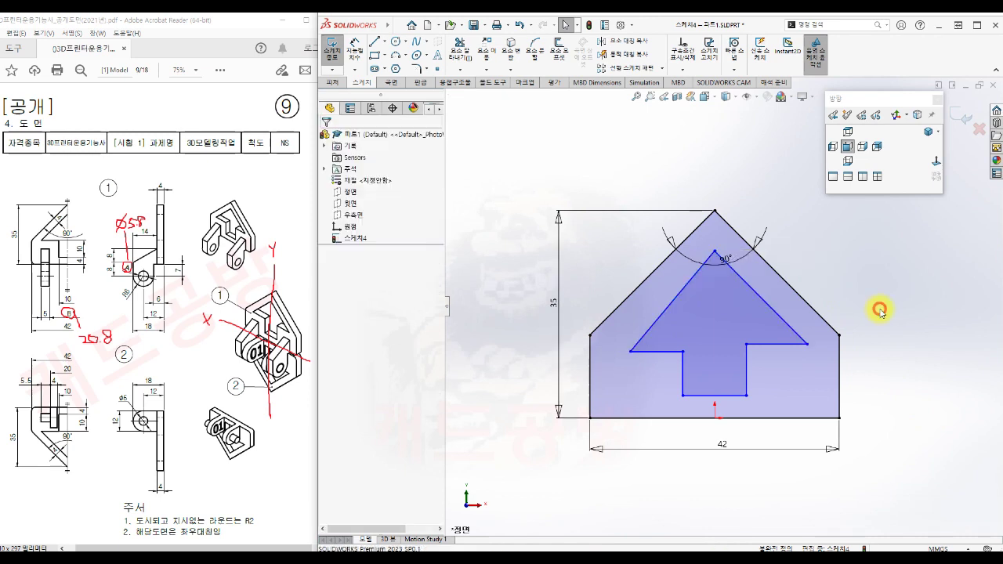
Make the two short horizontal lines under the arrowhead collinear and equal in length
click(774, 343)
ctrl+click(654, 353)
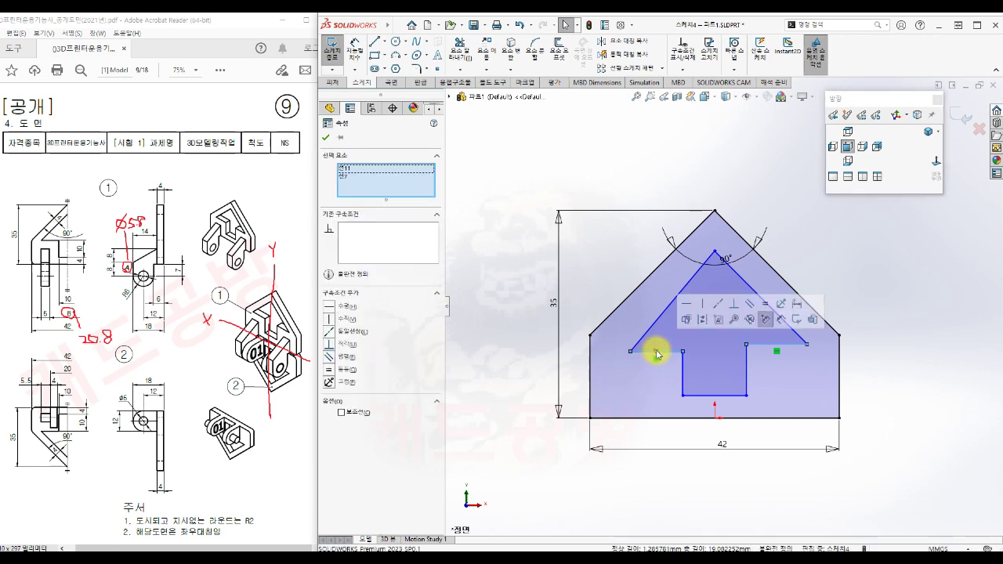
click(716, 304)
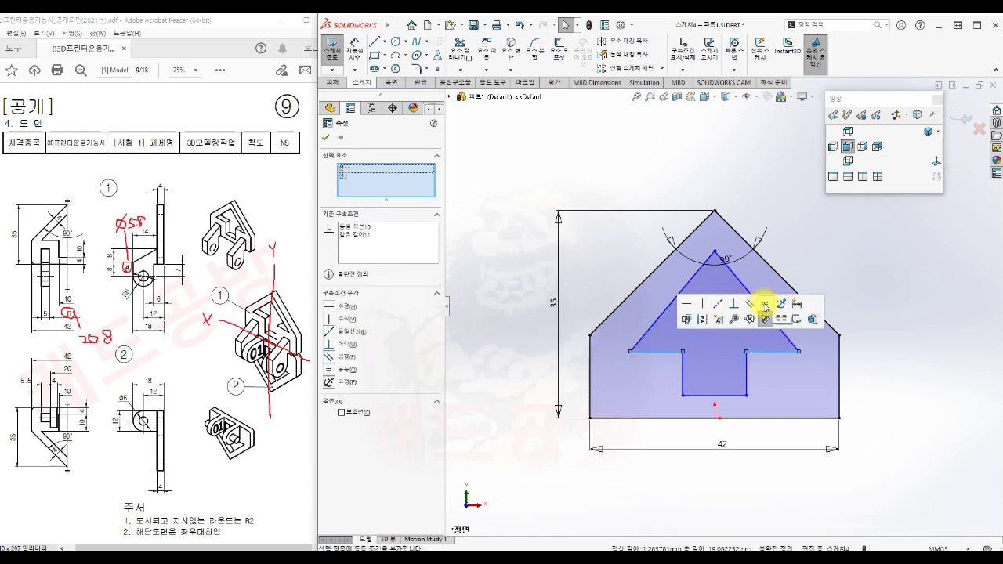
click(899, 407)
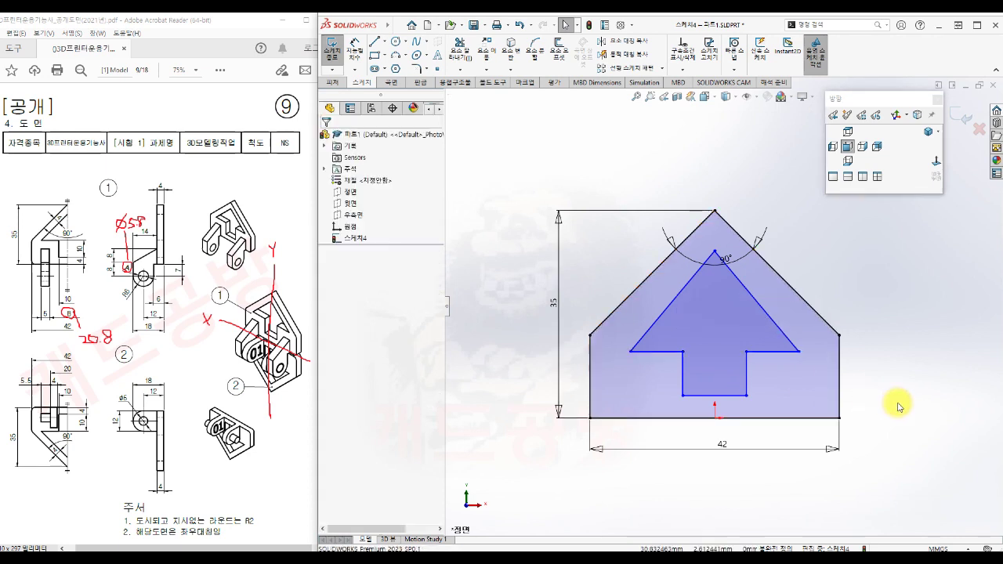
Make the two vertical sides of the arrow's shaft equal in length
click(745, 376)
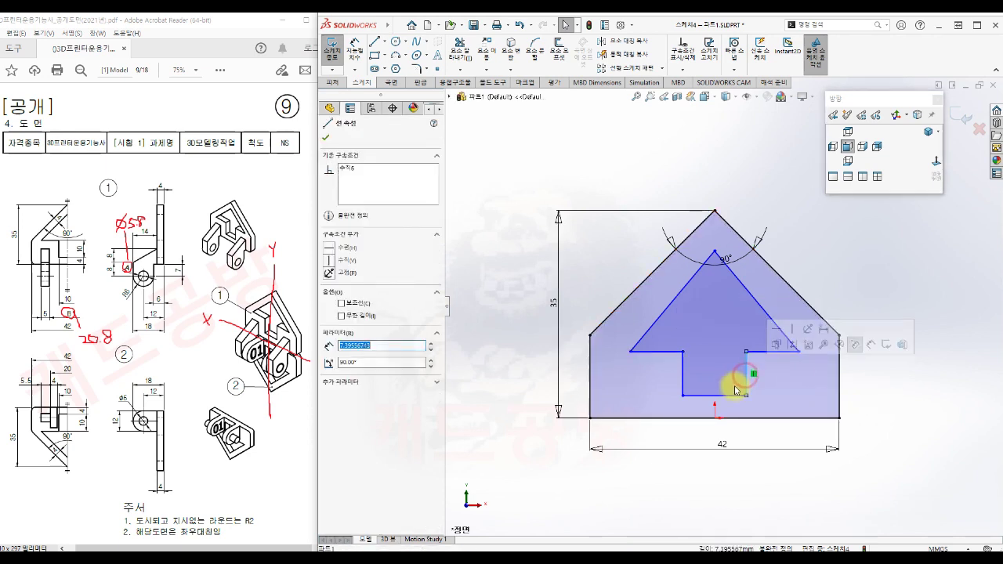
ctrl+click(682, 376)
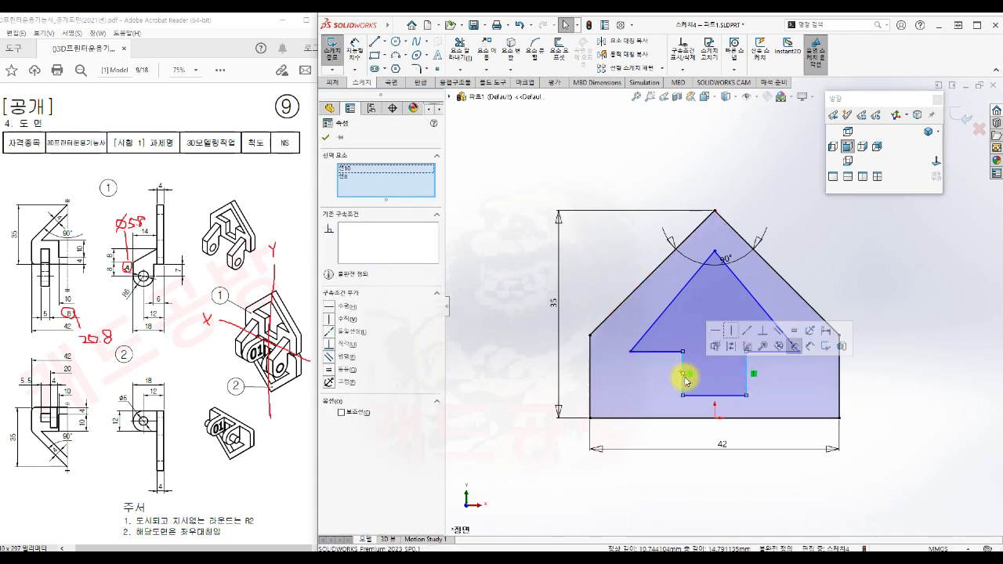
click(794, 330)
click(907, 432)
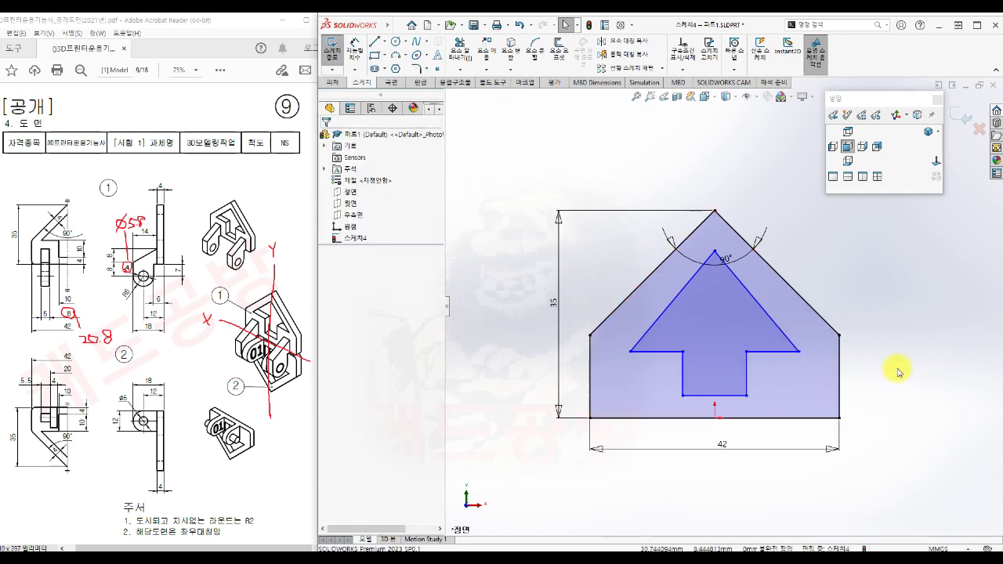
Make each slope of the inner arrow parallel to the roof line on the same side of the house outline
click(771, 323)
ctrl+click(808, 308)
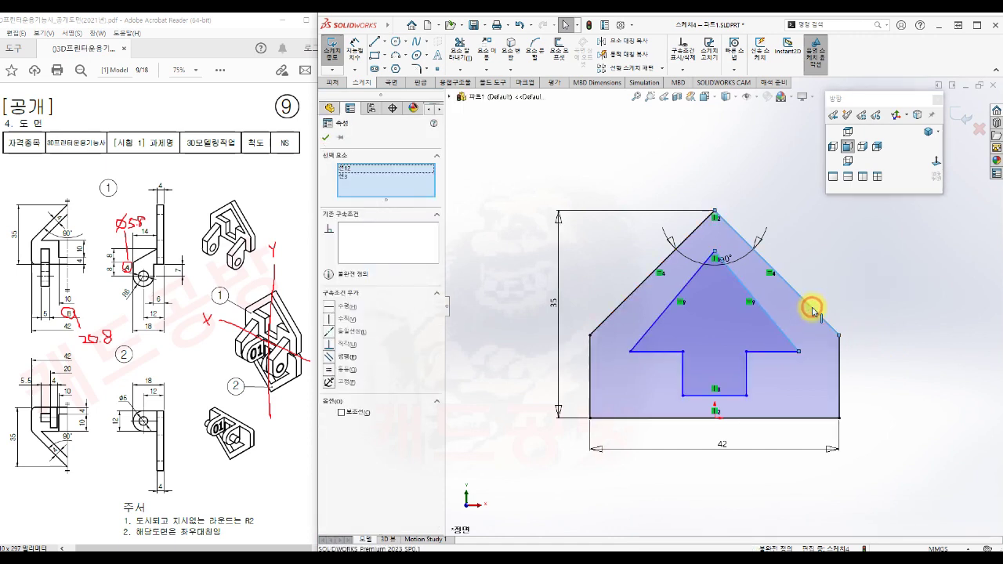
click(906, 260)
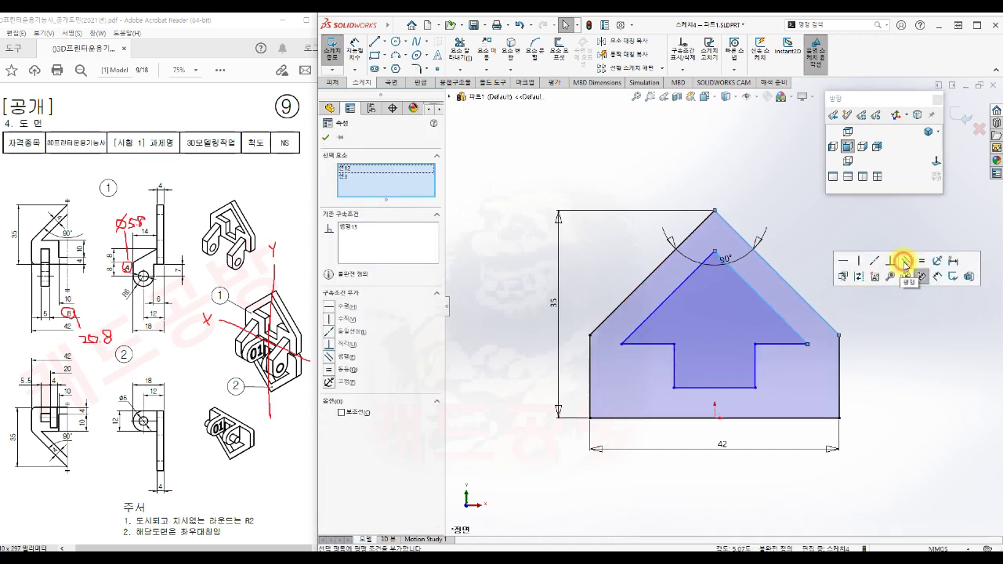
click(895, 346)
click(660, 306)
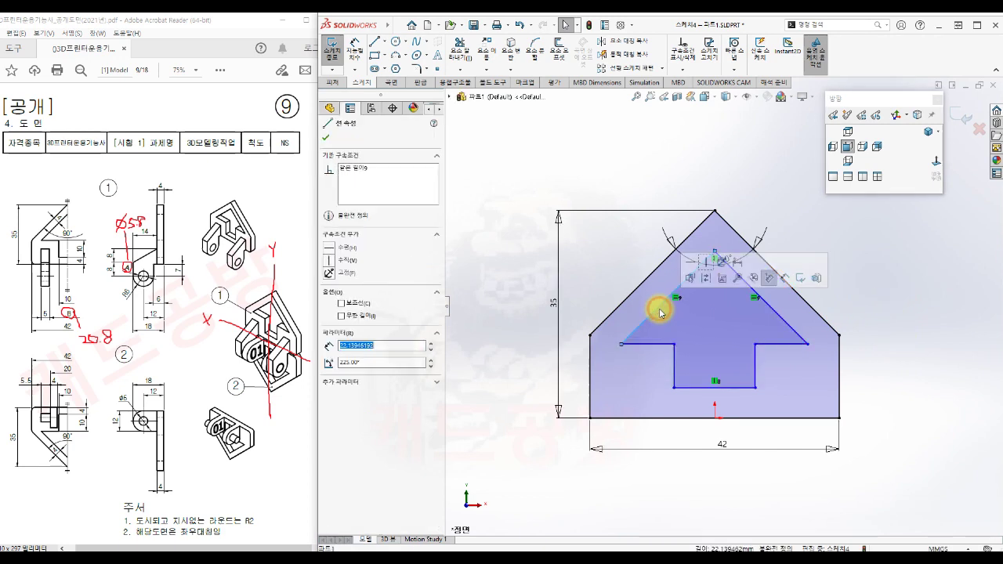
ctrl+click(633, 296)
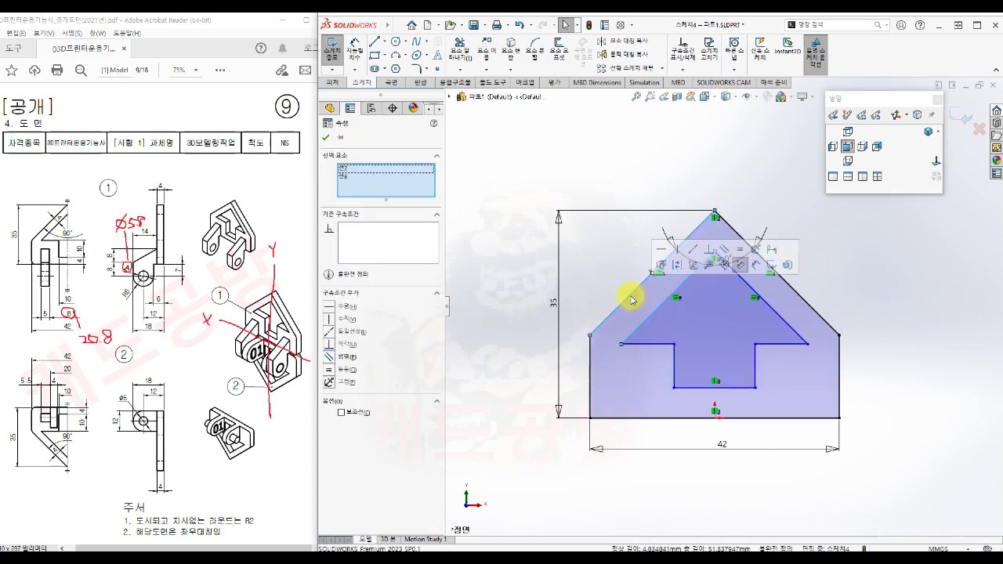
click(724, 251)
click(933, 342)
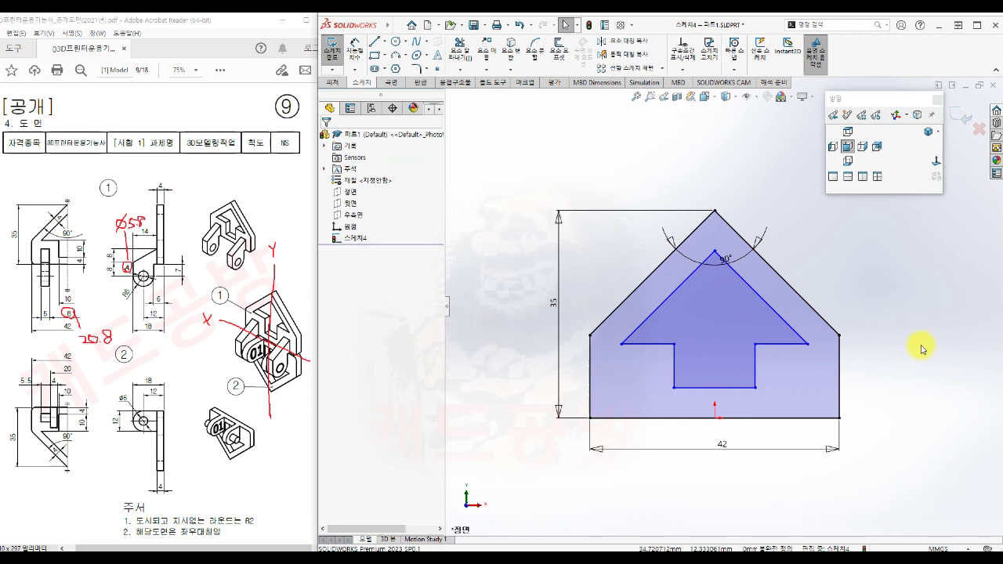
Dimension the gap between the arrow's right slope and the right roof line as 4 mm
key(s)
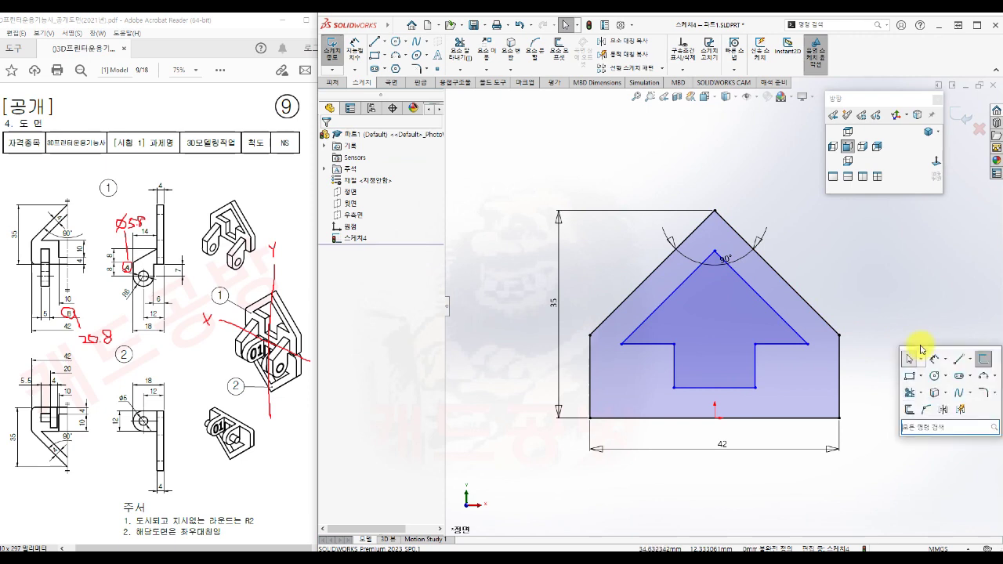
click(930, 354)
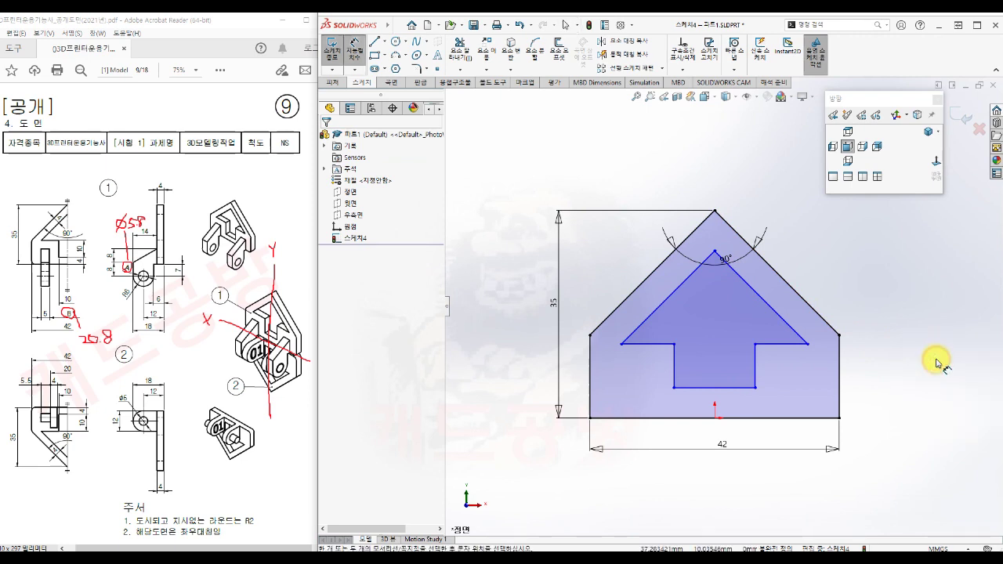
click(776, 313)
click(799, 295)
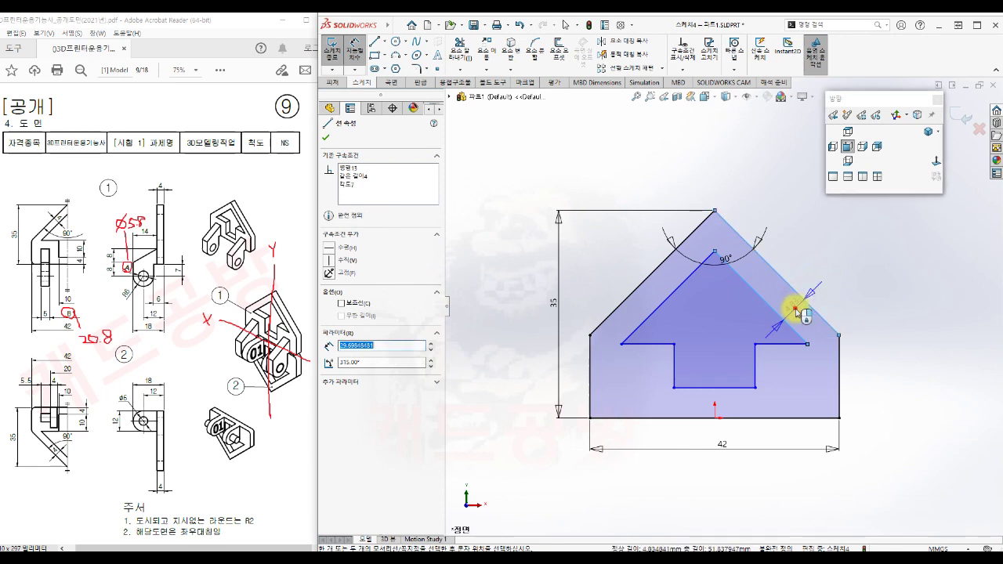
click(795, 308)
text(4)
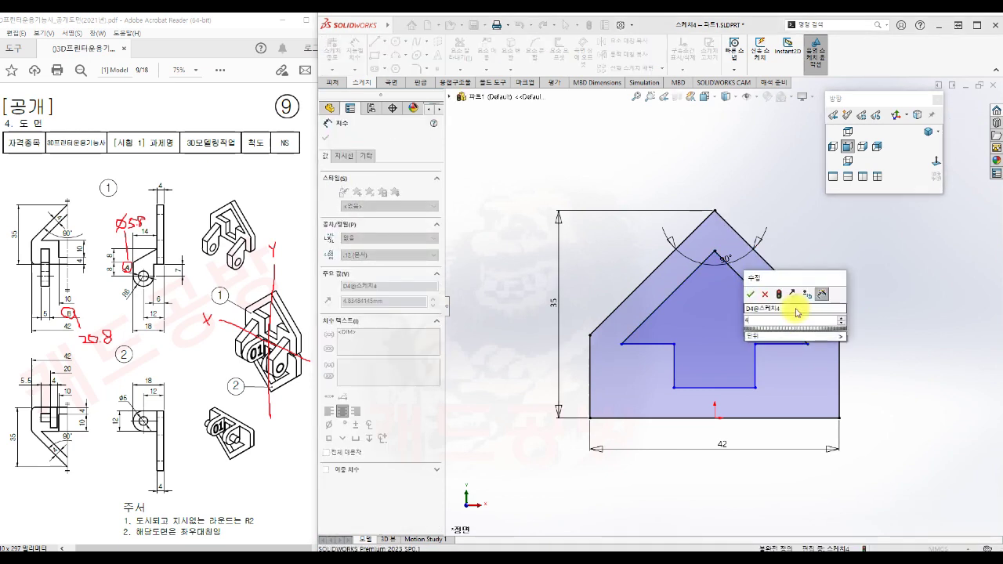
key(Return)
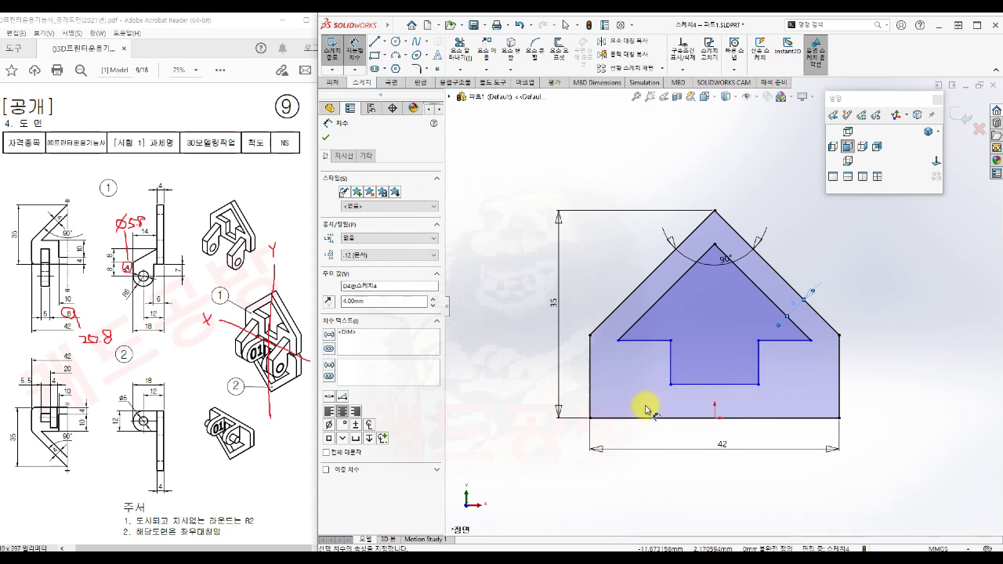
Dimension the arrow shaft's width between its two vertical sides as 10 mm
click(670, 375)
click(758, 367)
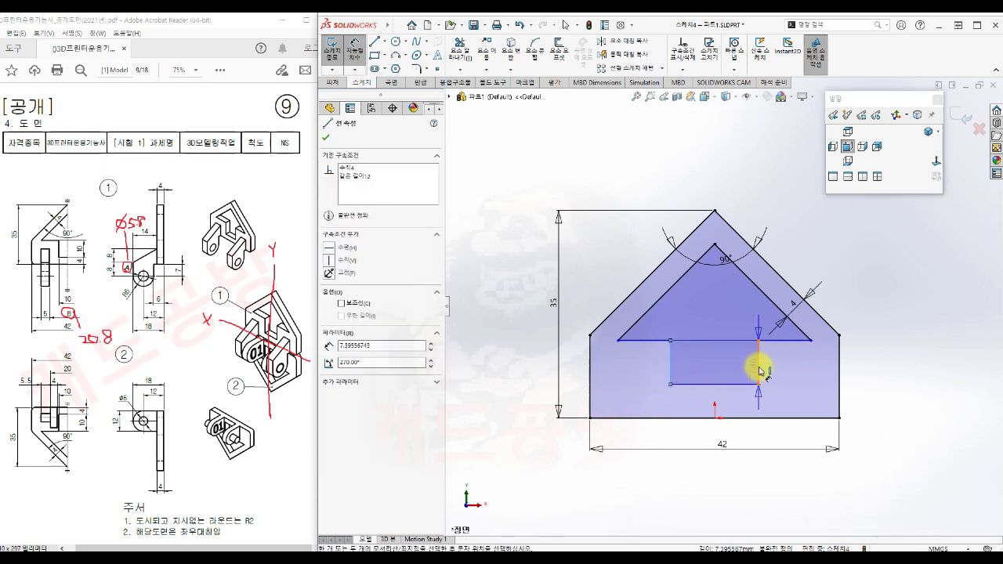
click(717, 434)
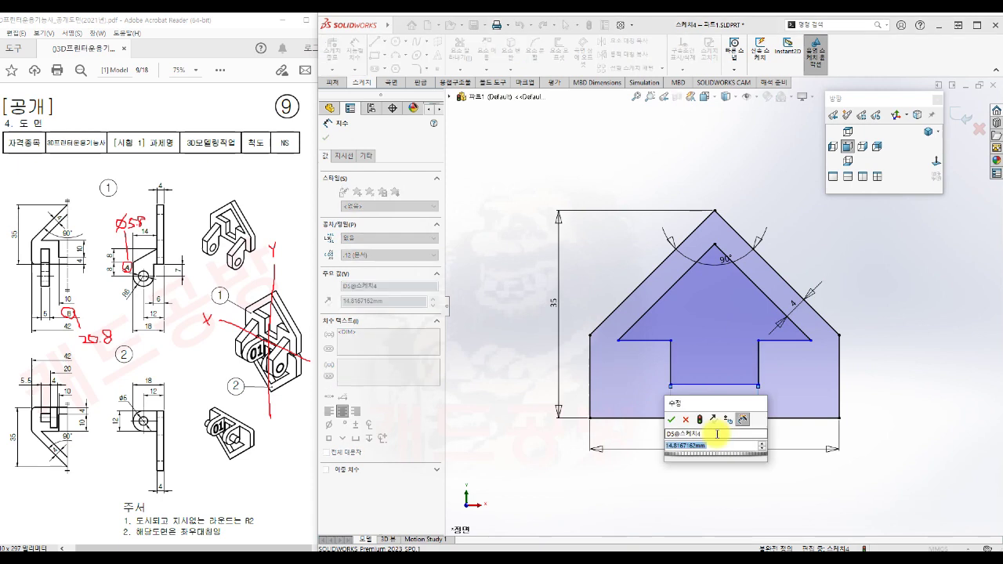
text(10)
key(Return)
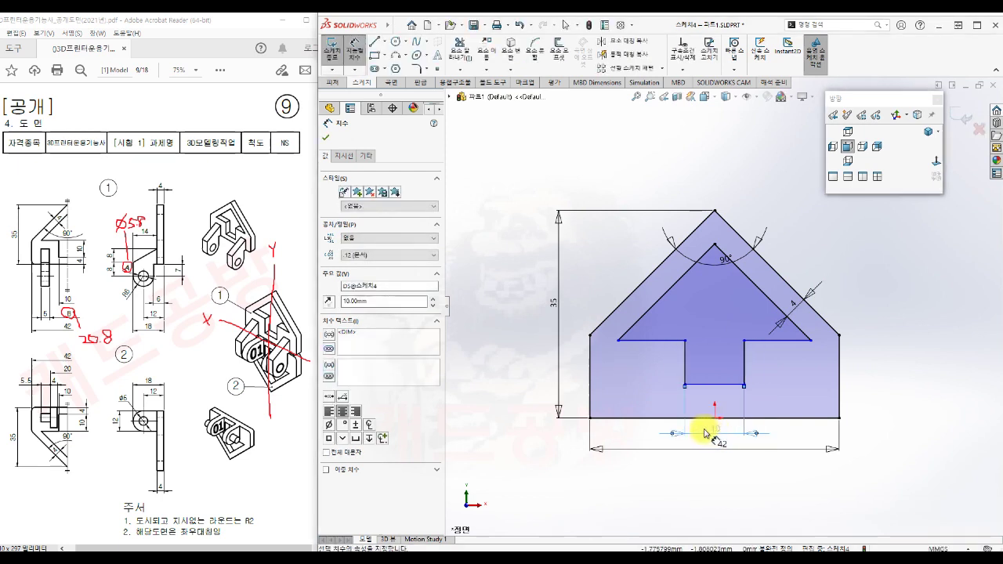
Dimension the distance from the arrow's bottom line to the outline's base line as 4 mm
click(736, 385)
click(751, 417)
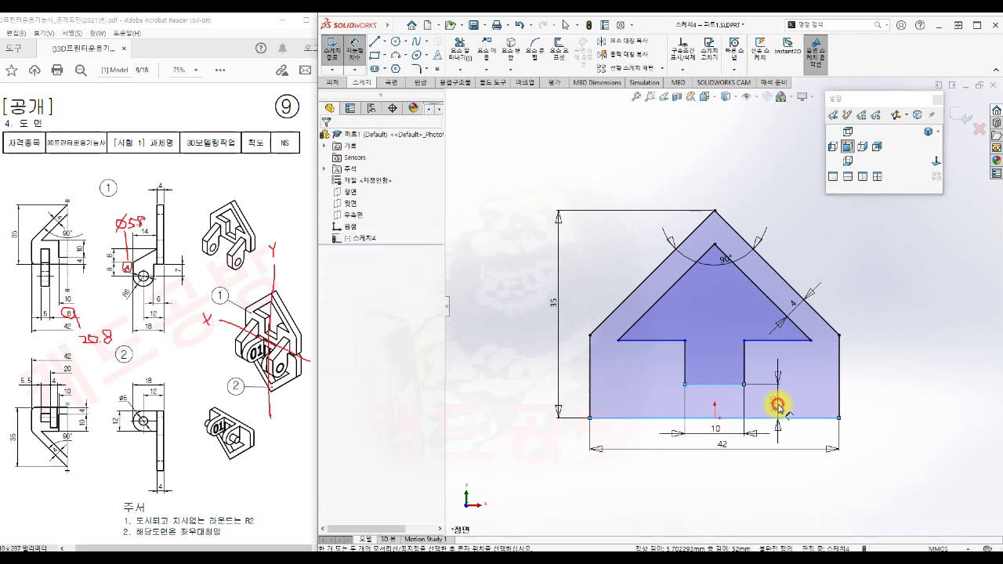
click(778, 406)
text(4)
key(Return)
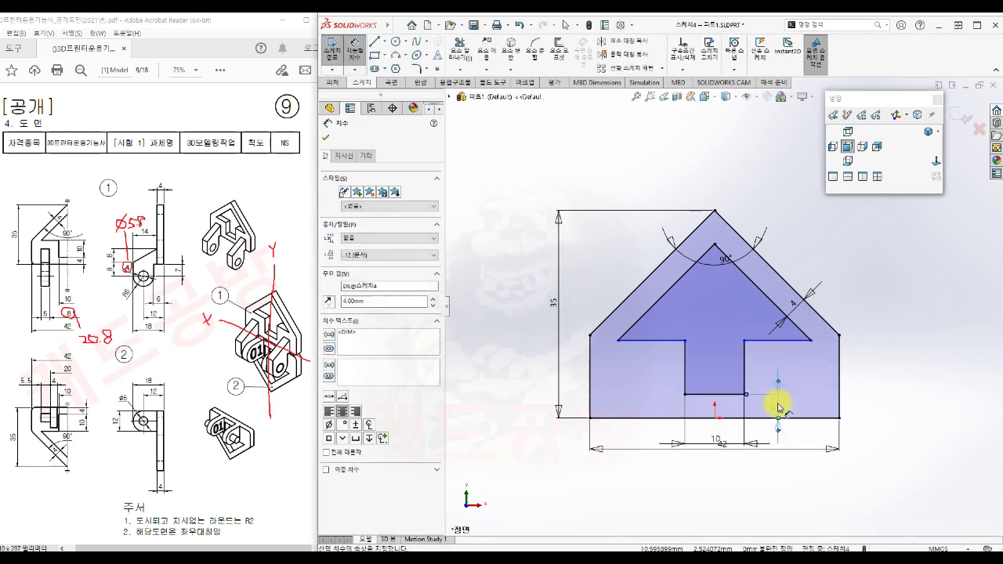
Dimension the arrow shaft's height from its bottom line to the underside of the arrowhead as 10 mm
click(732, 394)
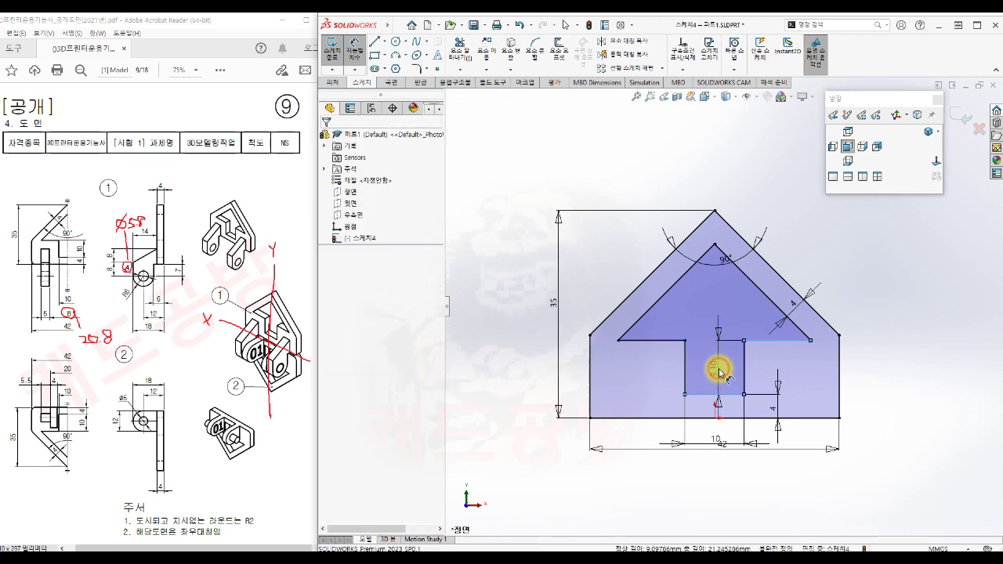
click(719, 374)
key(Return)
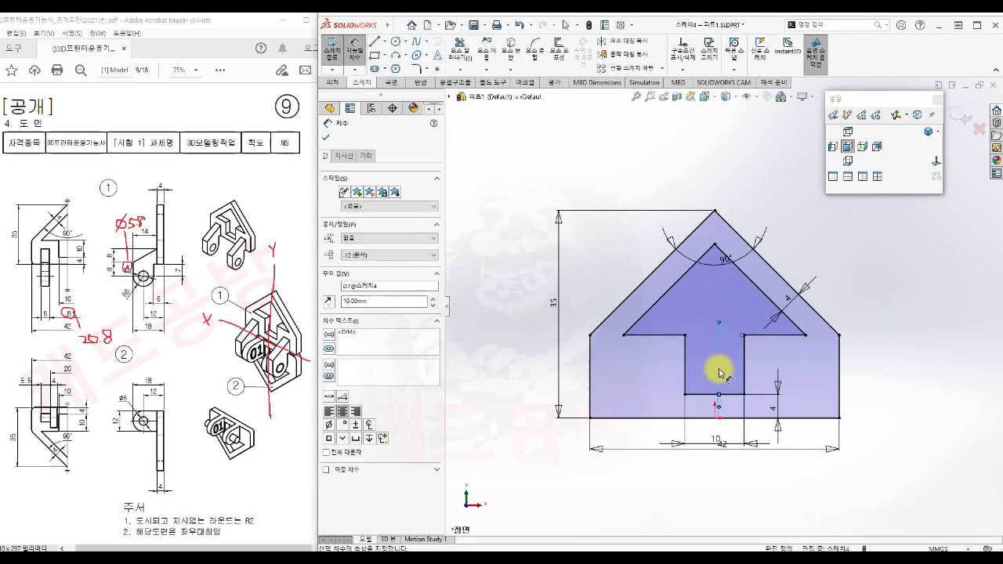
key(Escape)
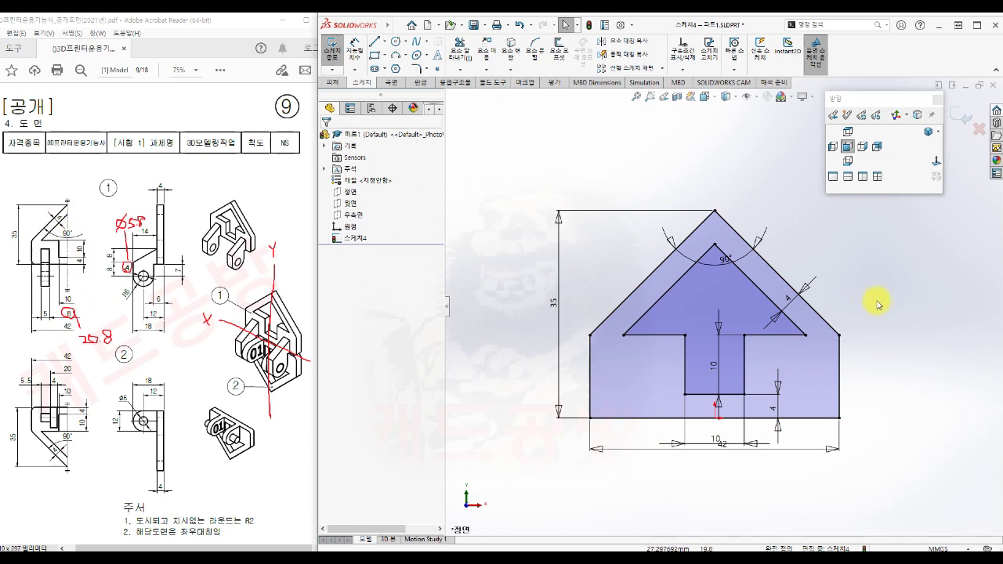
Finish and exit the house-shaped profile sketch with the arrow cutout
key(s)
click(962, 319)
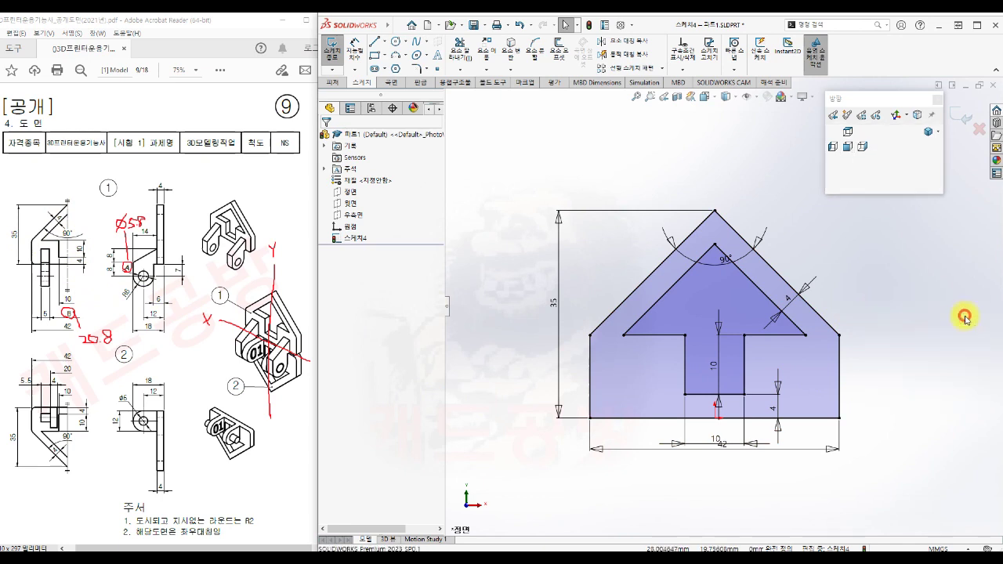
click(875, 310)
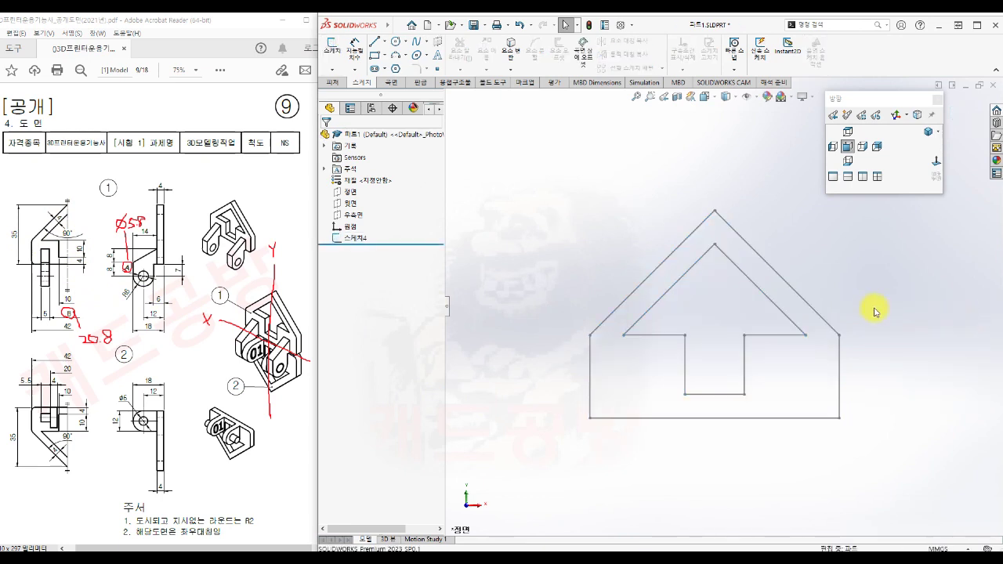
Extrude the house-shaped profile sketch as a boss to a blind depth of 4 mm in the reversed direction
key(s)
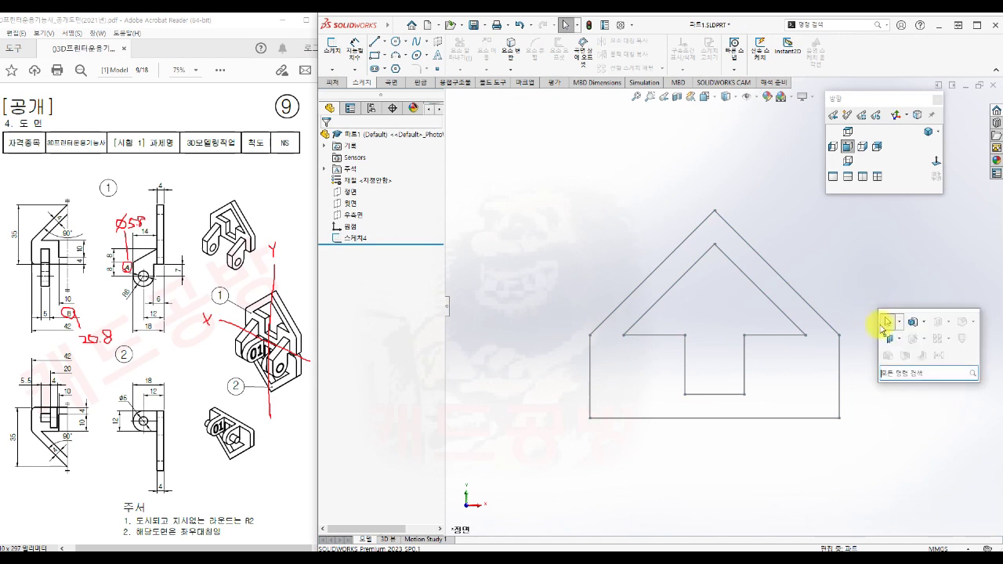
click(911, 322)
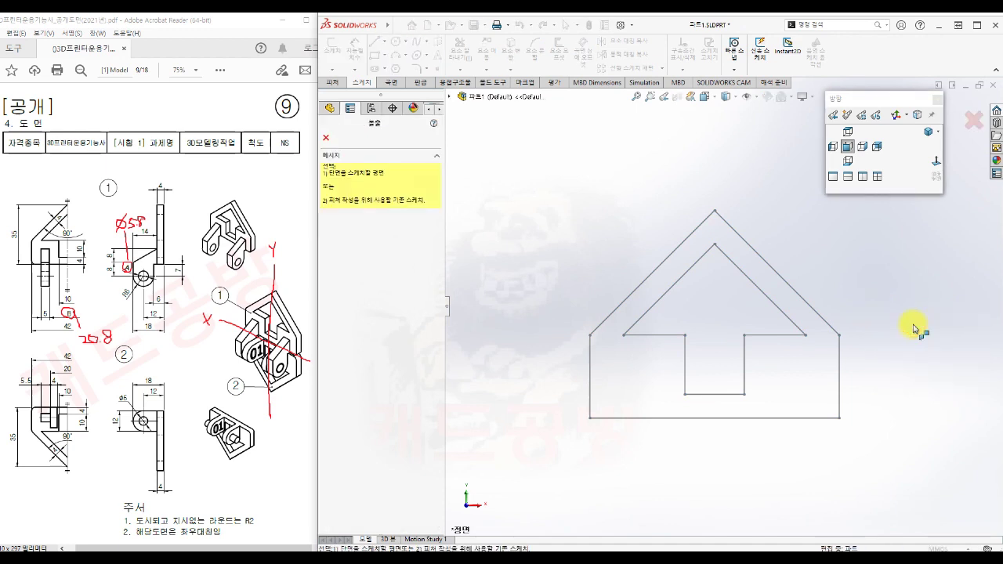
click(450, 97)
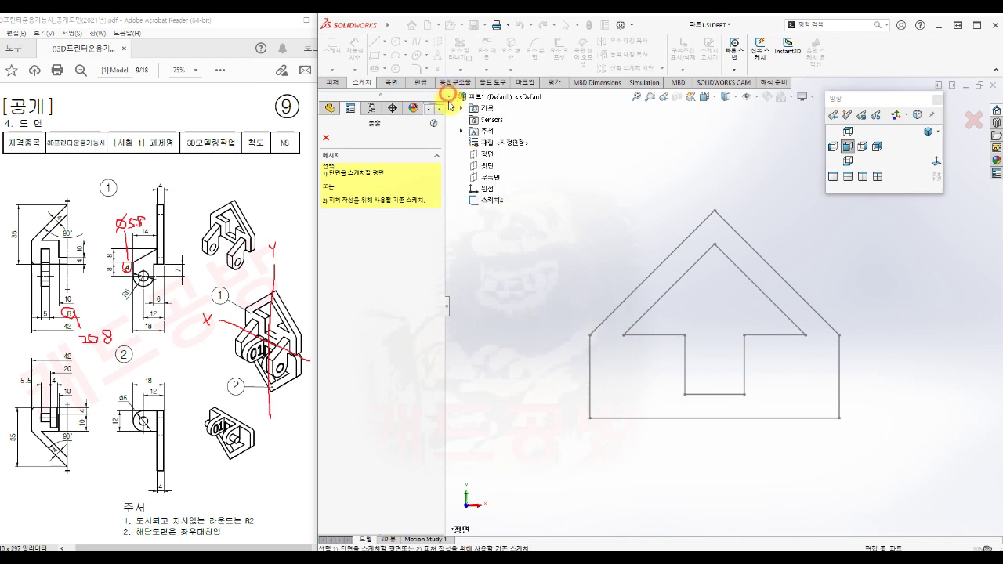
click(494, 201)
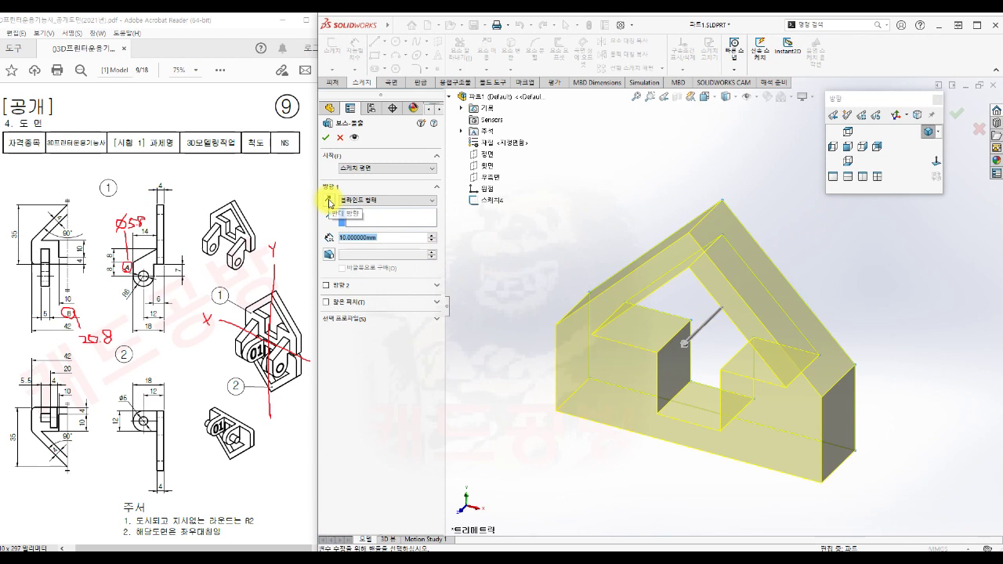
click(329, 202)
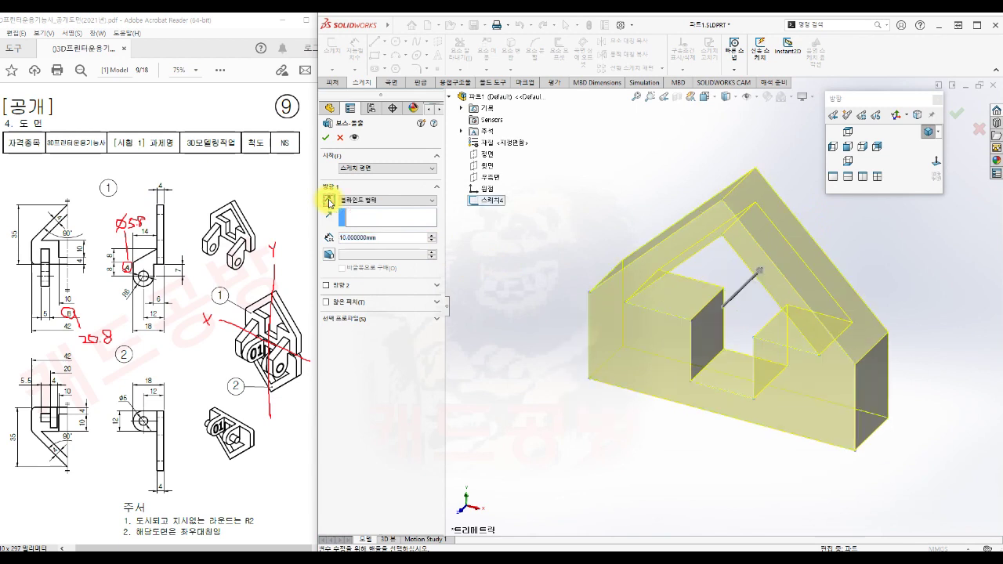
click(381, 237)
drag(380, 237, 337, 239)
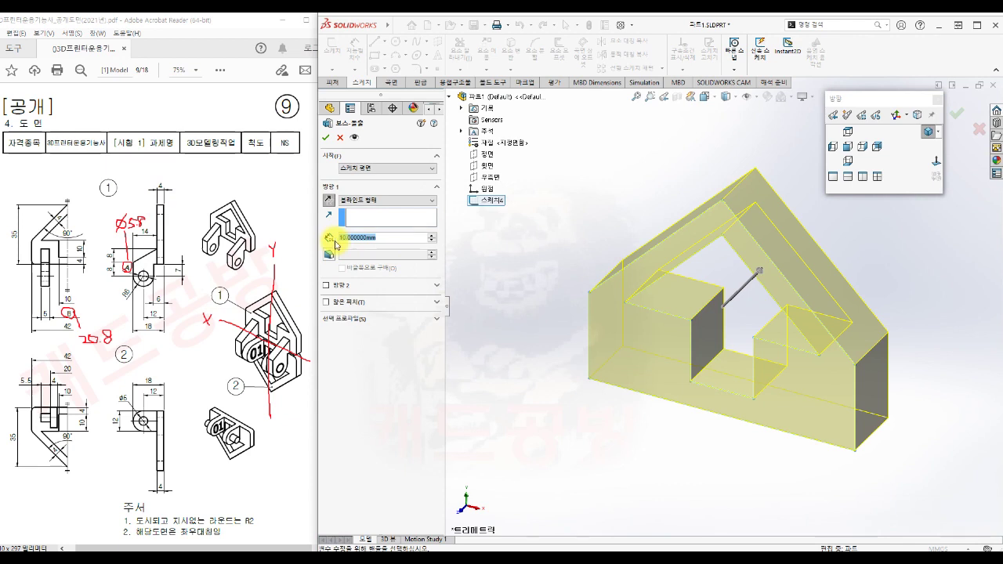
text(4)
key(Return)
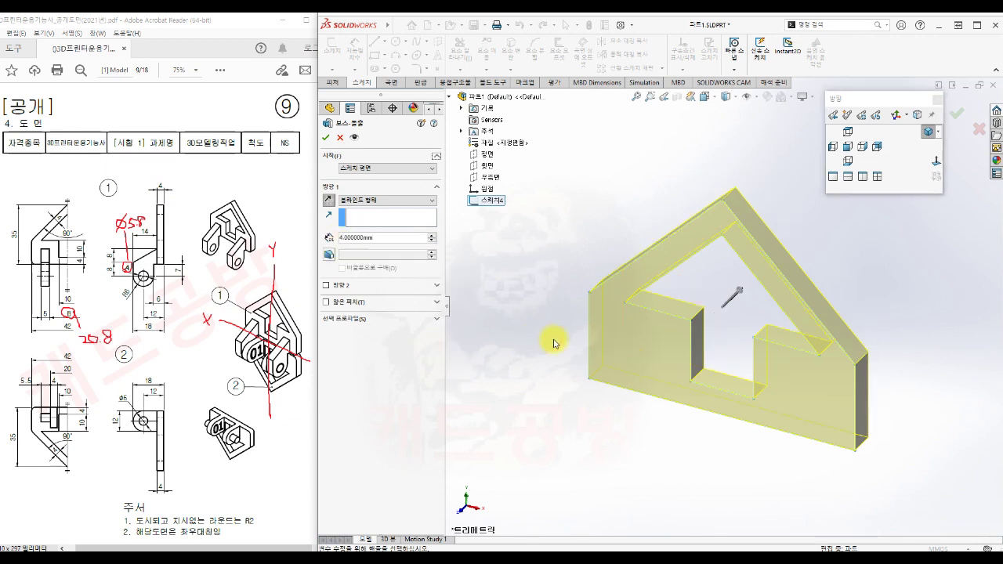
click(326, 139)
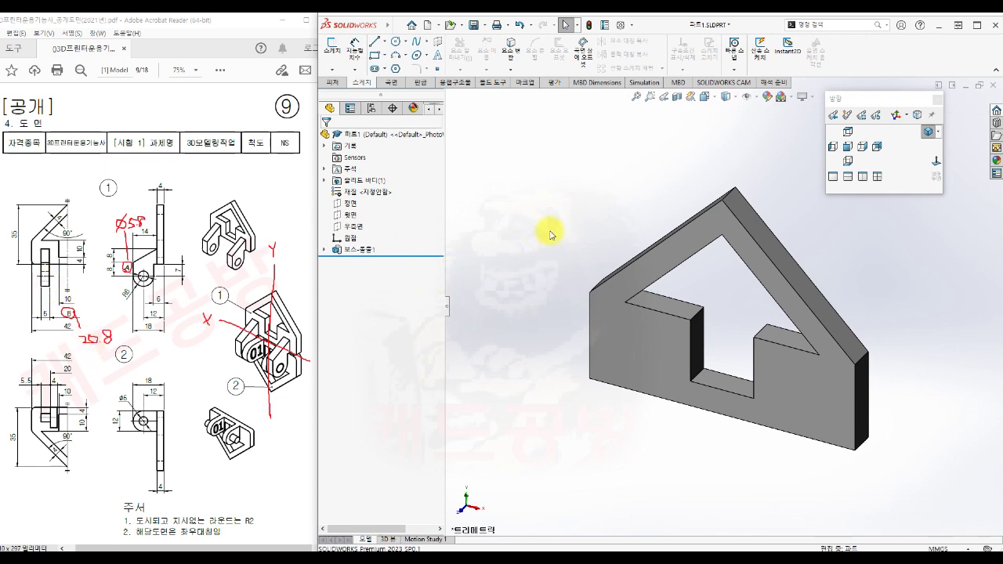
Create a reference plane offset 10.4 mm from the right plane, with the offset direction flipped
click(332, 83)
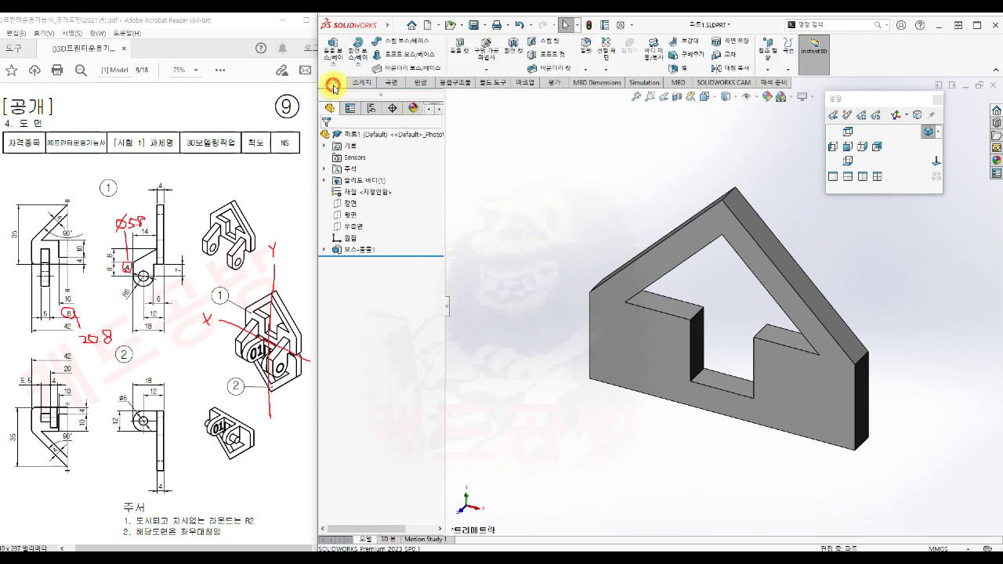
click(769, 72)
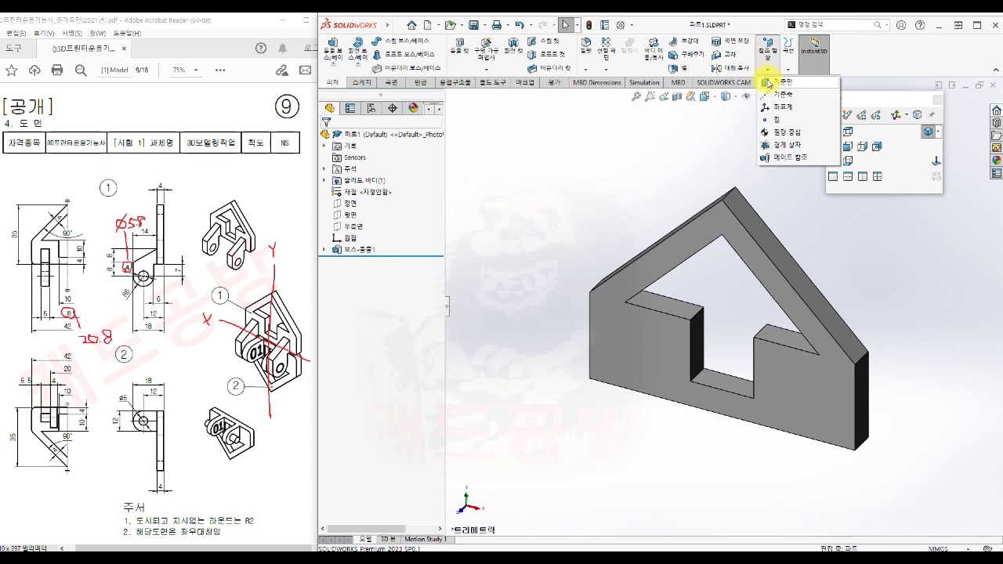
click(791, 84)
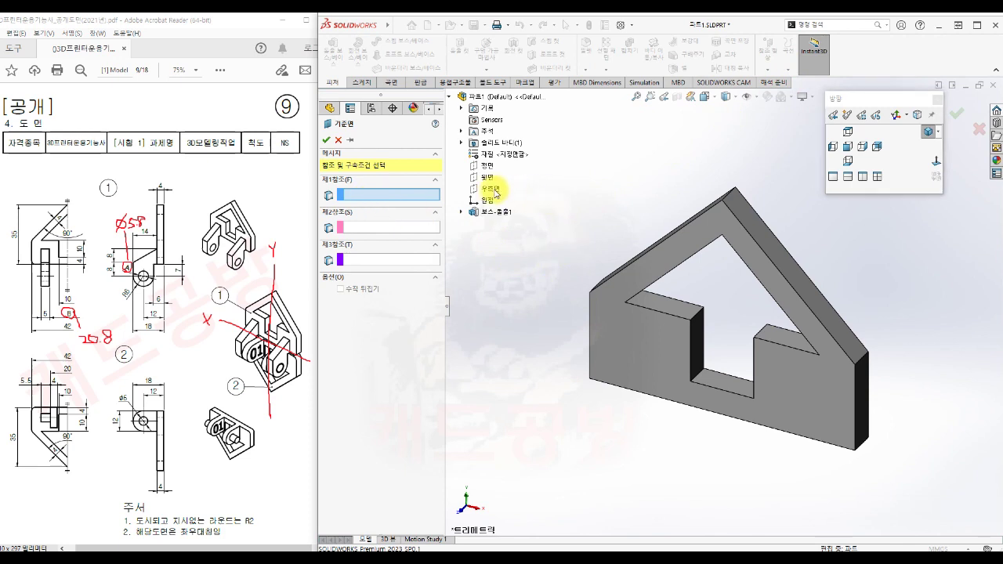
click(491, 190)
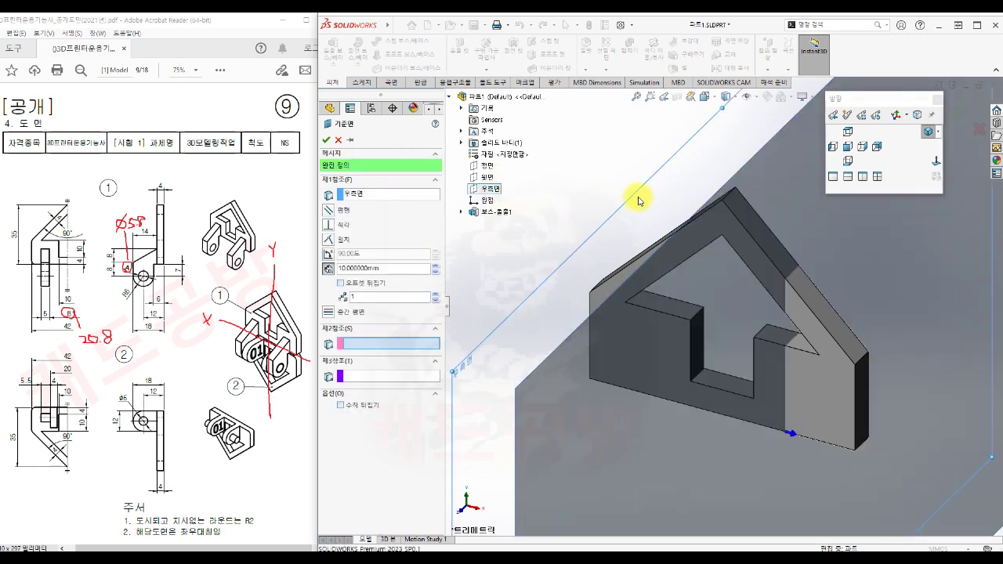
scroll(638, 200, up, 5)
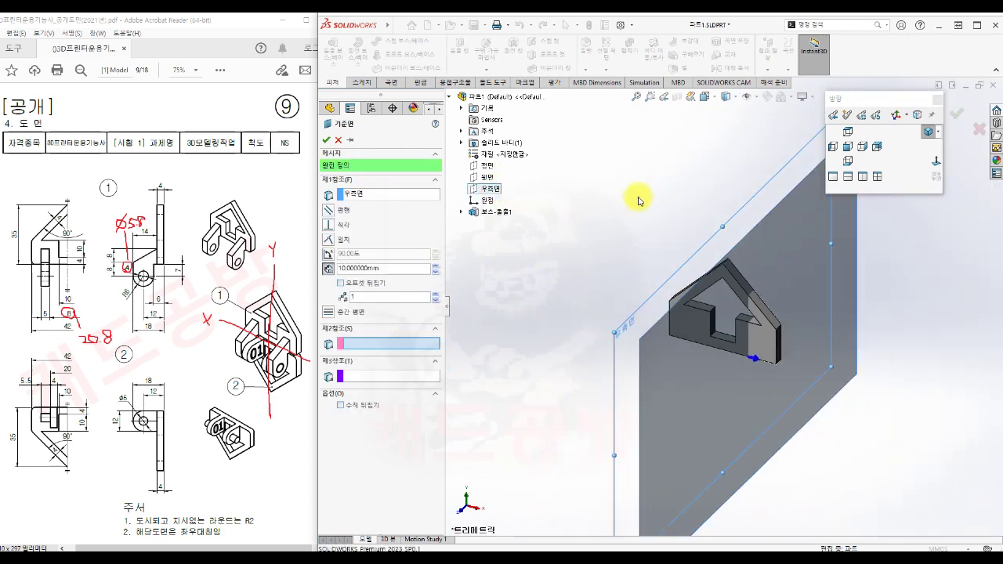
click(847, 147)
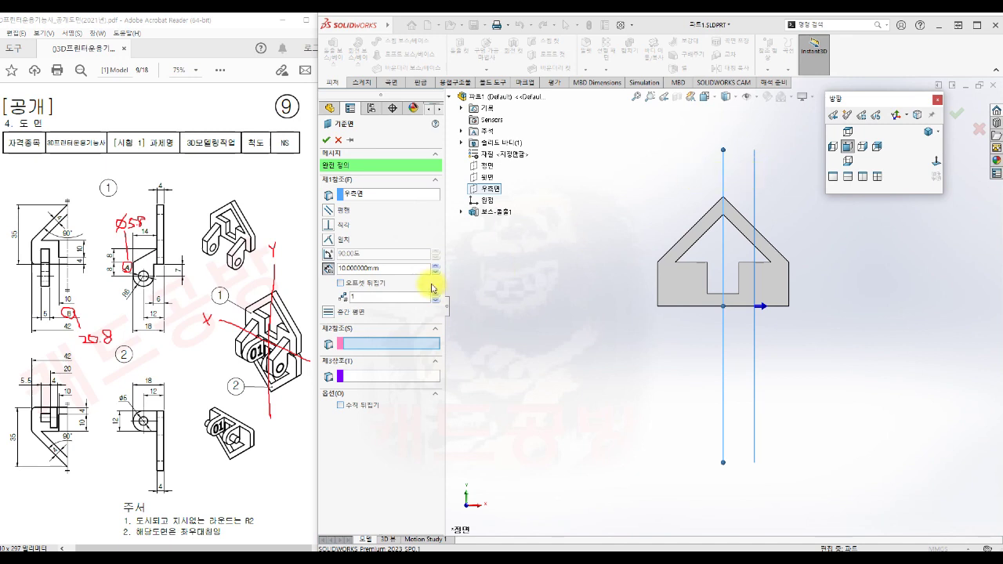
click(340, 283)
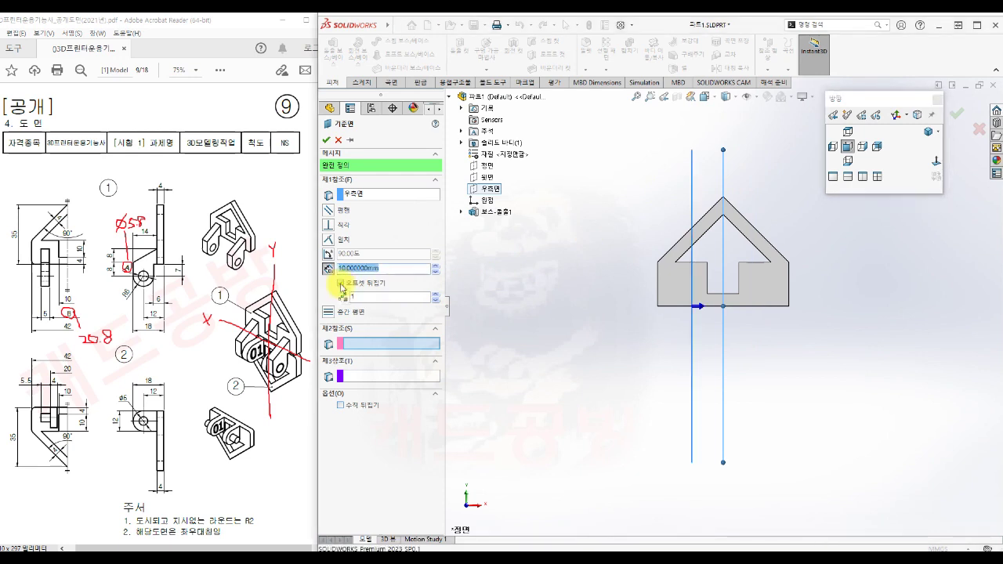
text(10.4)
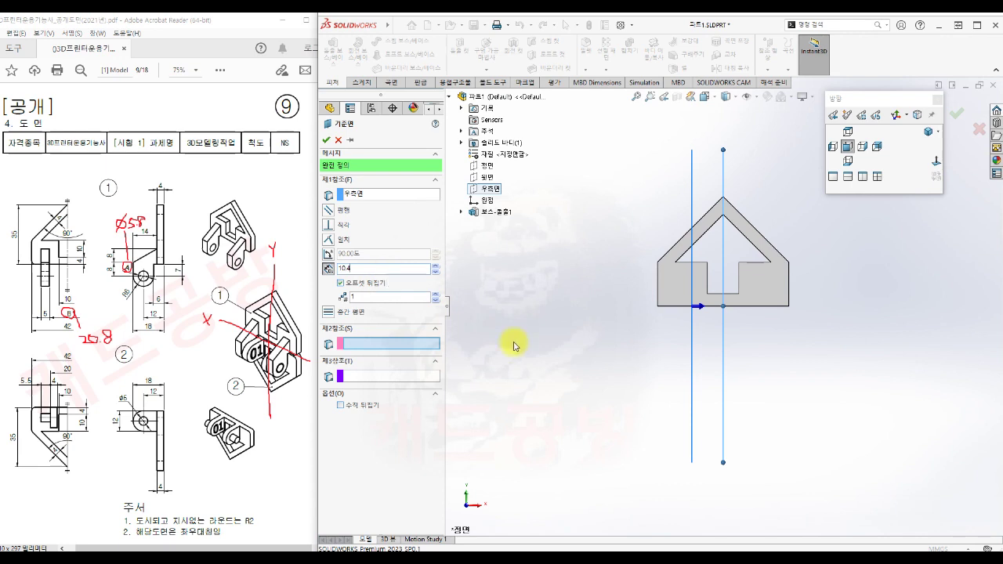
click(537, 347)
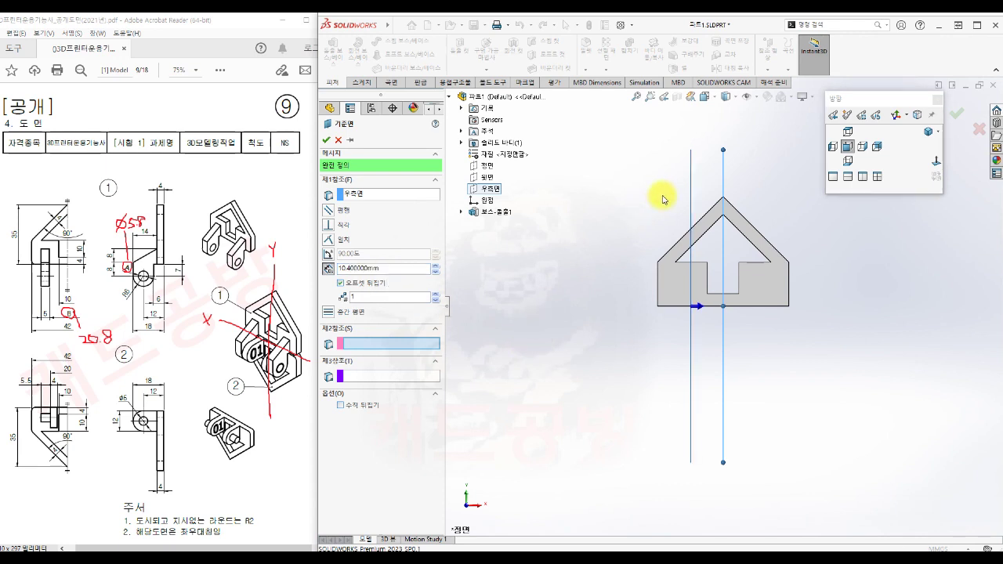
middle_drag(608, 286, 594, 268)
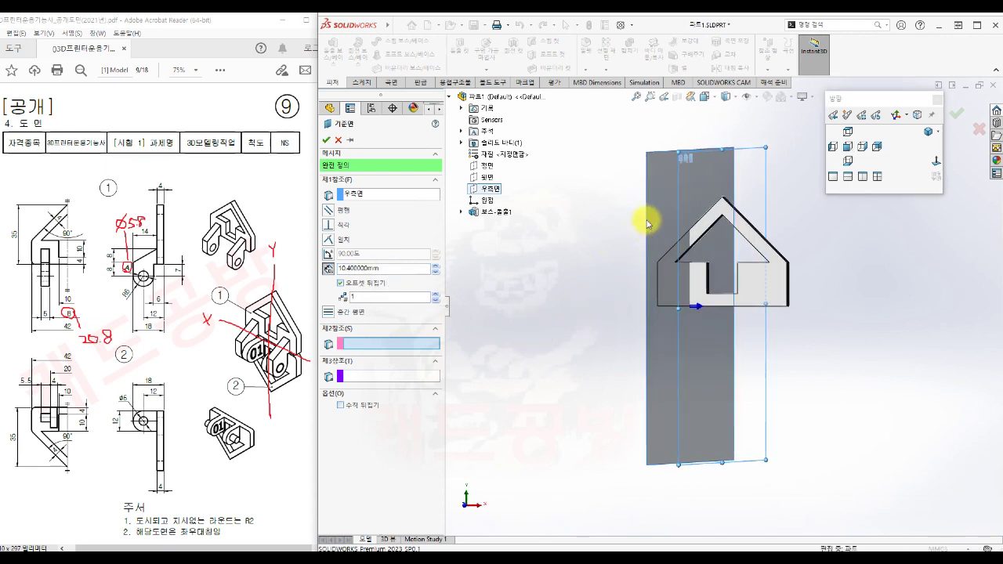
click(326, 139)
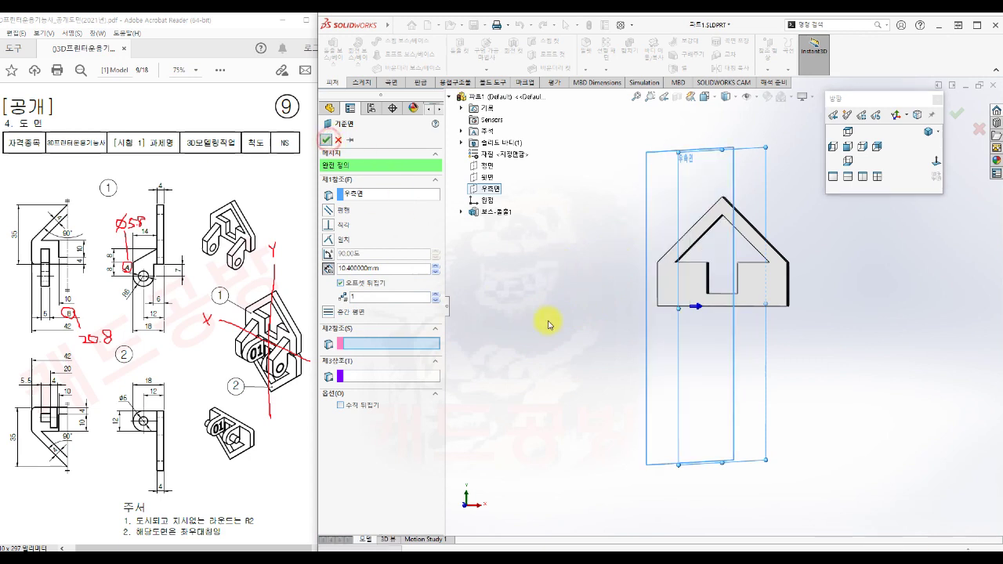
Start a sketch on the new offset plane and hide that plane
click(647, 375)
click(696, 342)
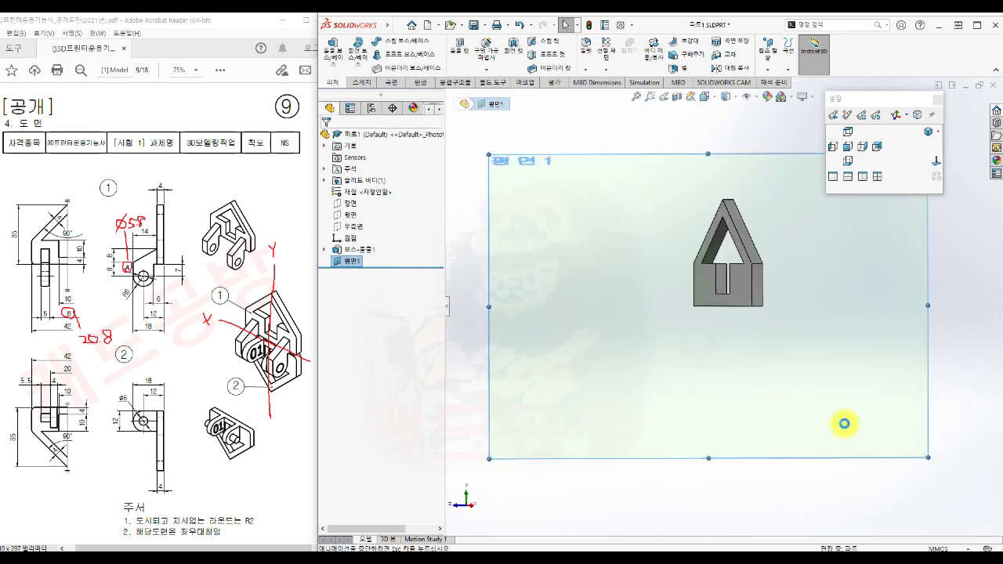
scroll(699, 510, up, 2)
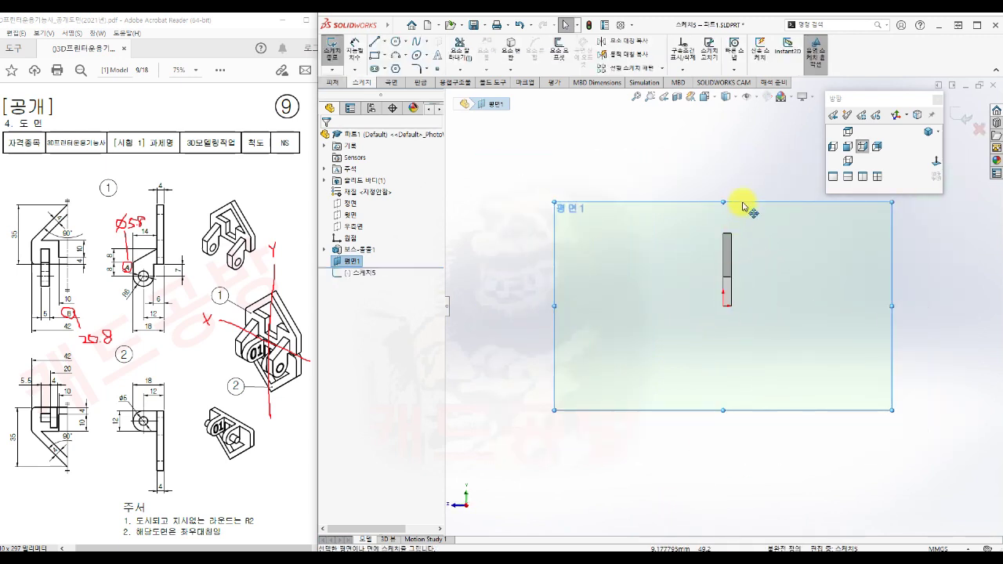
scroll(734, 221, down, 3)
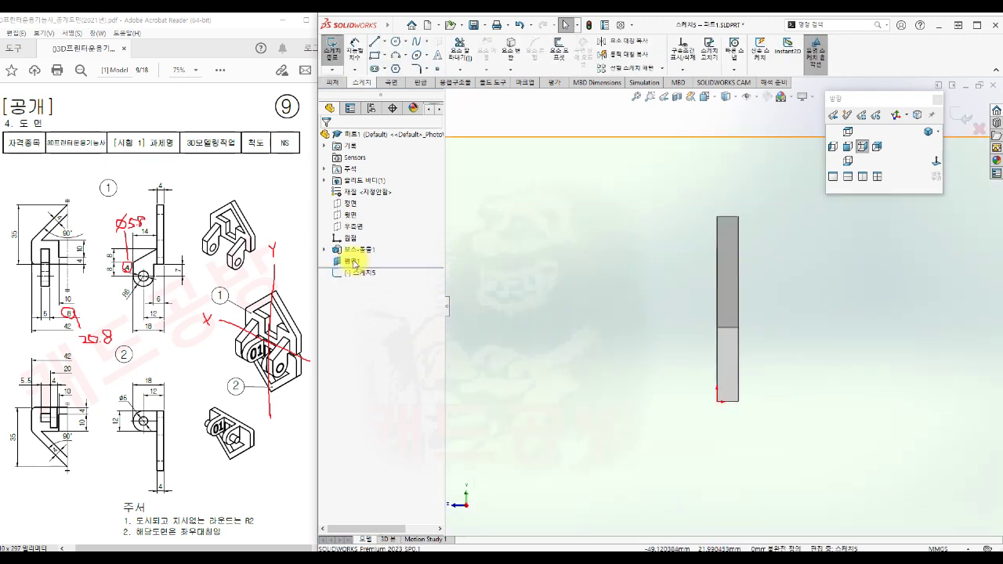
click(354, 264)
click(379, 245)
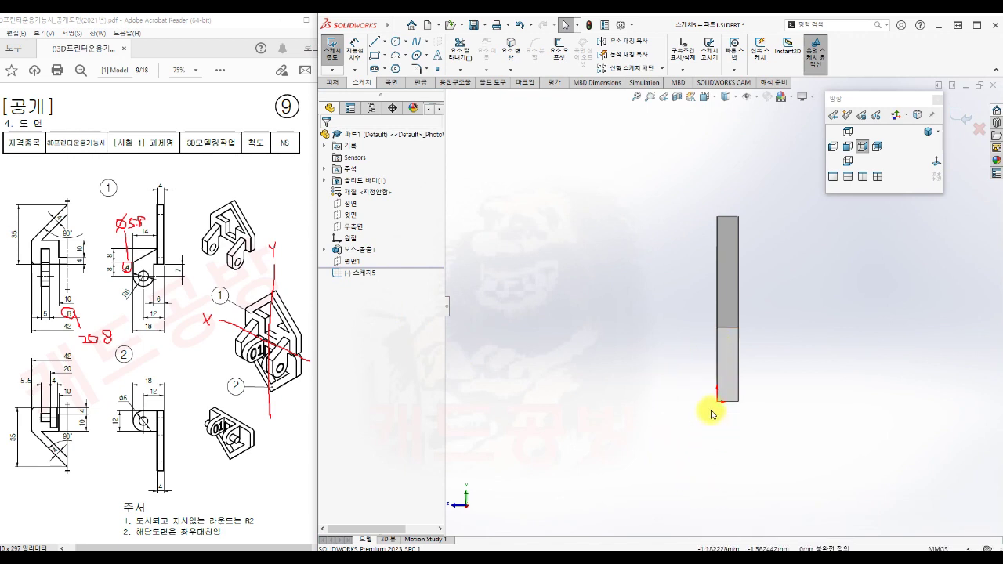
Sketch a slanted line about 18 mm long outward from the plate, a vertical line about 9.6 mm down, and a tangent semicircular arc
scroll(708, 447, down, 1)
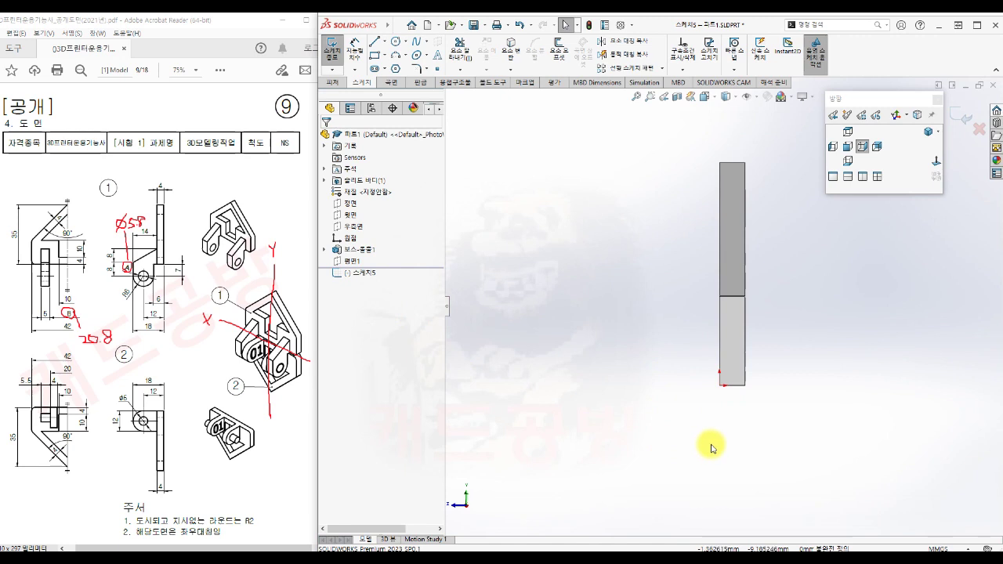
scroll(711, 448, down, 1)
ctrl+middle_drag(731, 432, 757, 366)
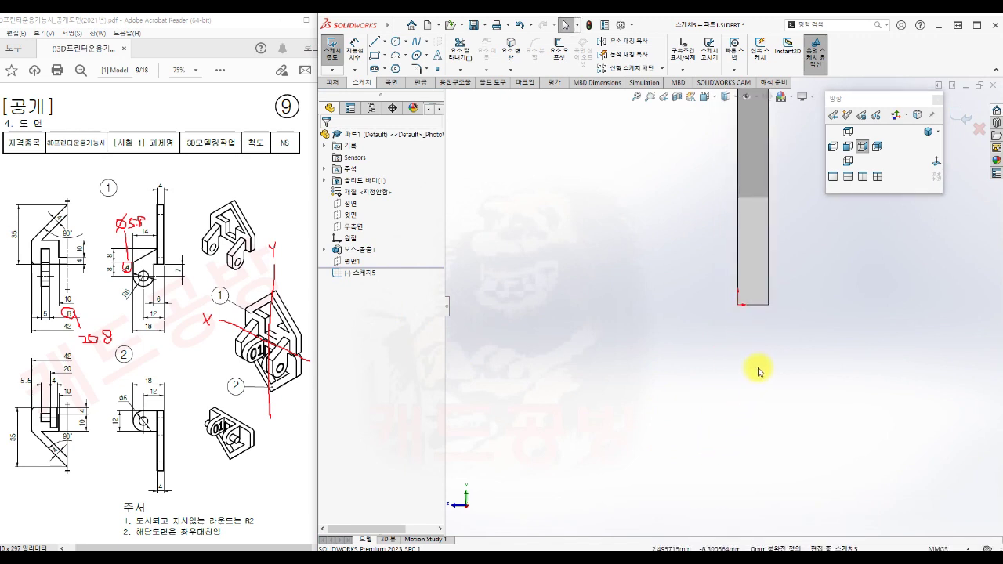
key(s)
click(817, 384)
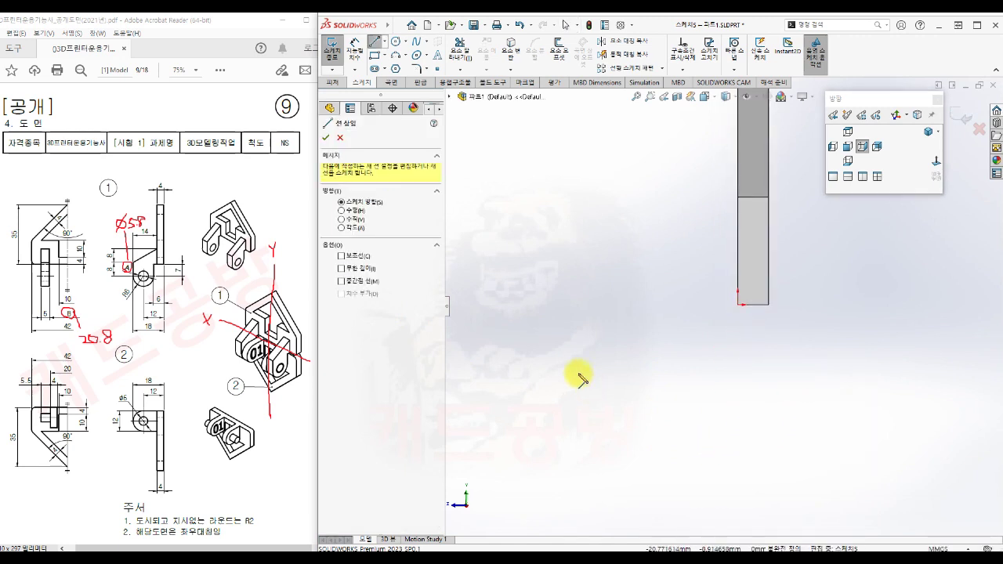
click(746, 213)
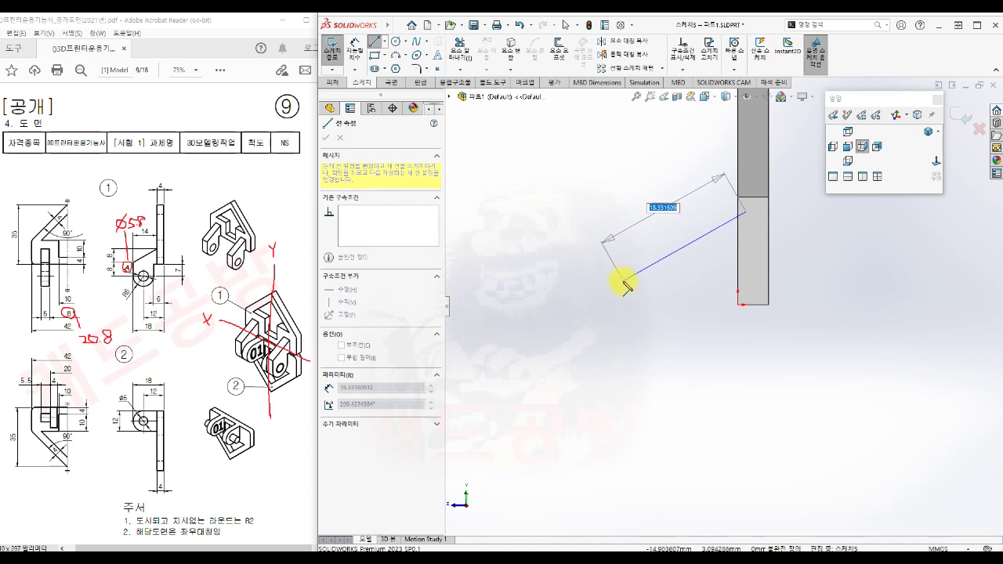
click(624, 282)
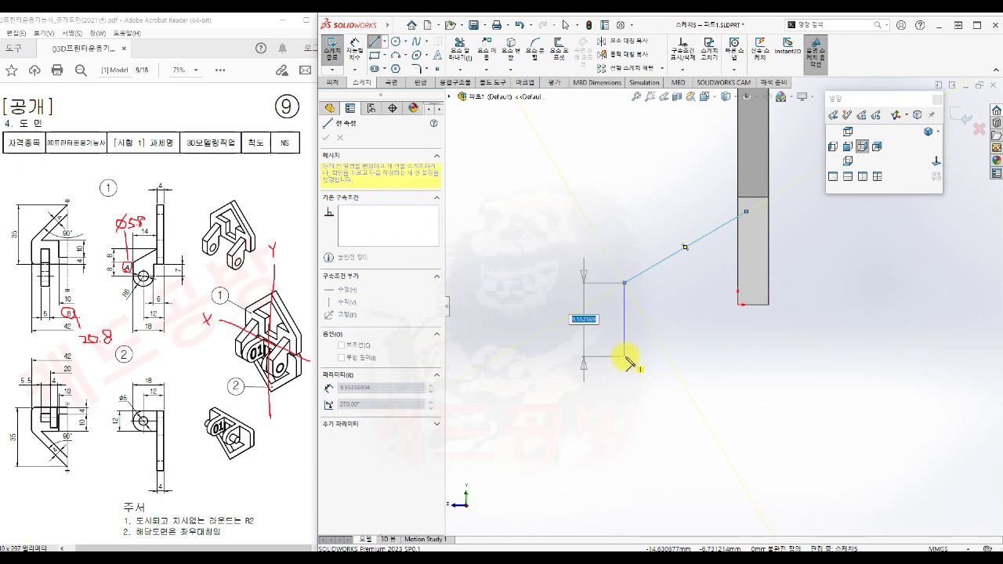
double_click(625, 358)
click(625, 357)
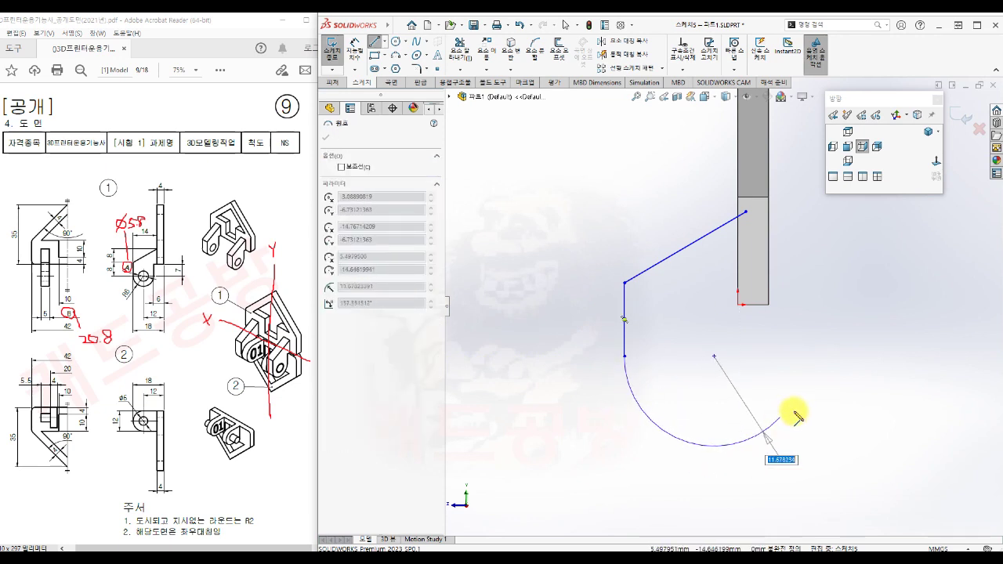
click(701, 357)
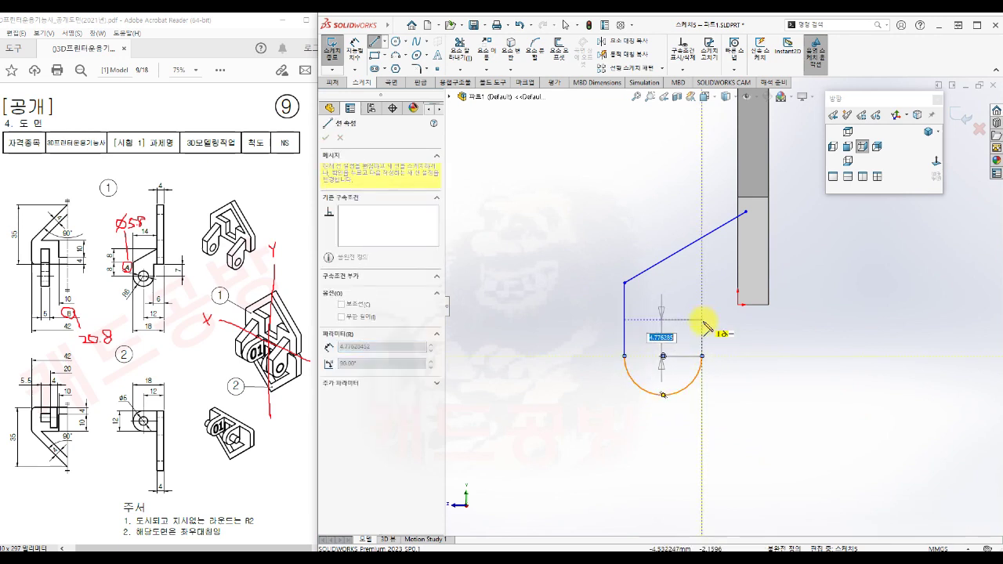
Close the lug outline with a vertical line about 4.8 mm, a horizontal line about 6.3 mm, and a line back to the start point
click(702, 320)
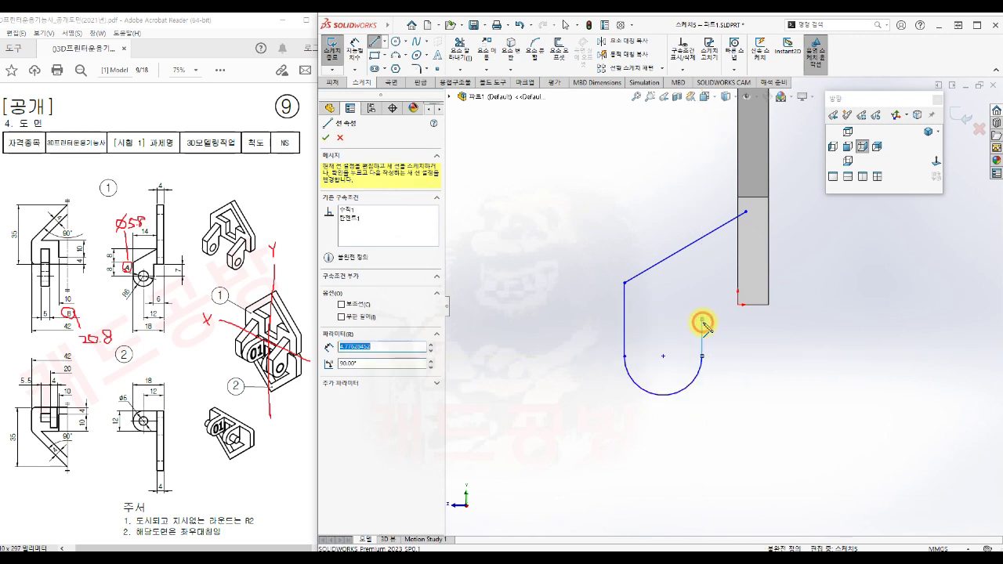
click(750, 320)
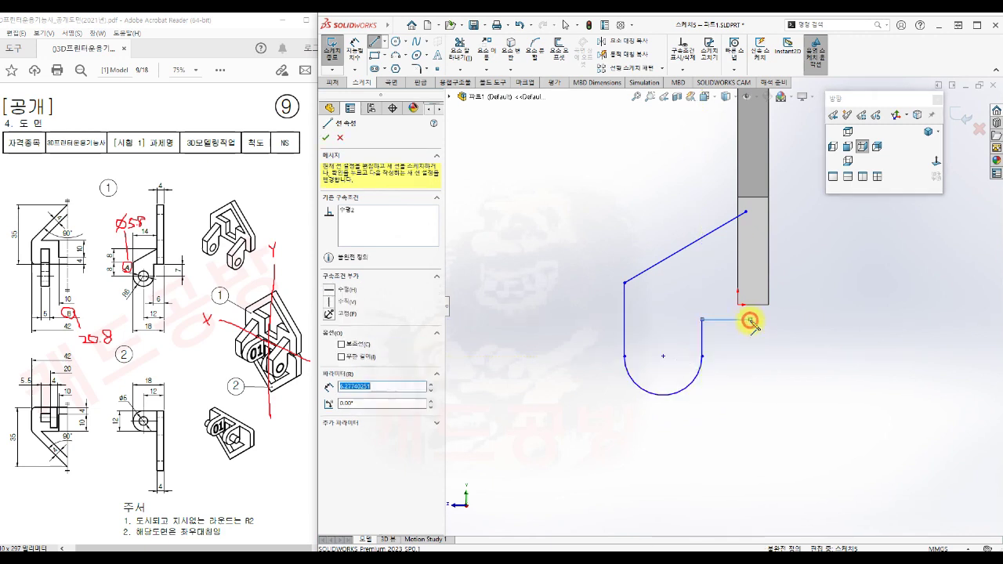
click(745, 212)
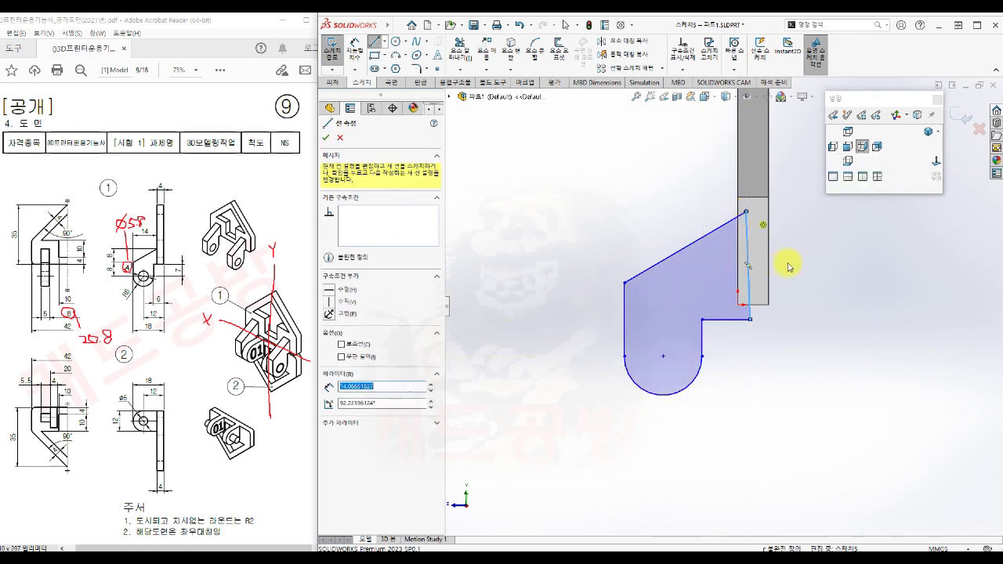
Apply a vertical relation to the line that closes the lug outline along the plate
key(Escape)
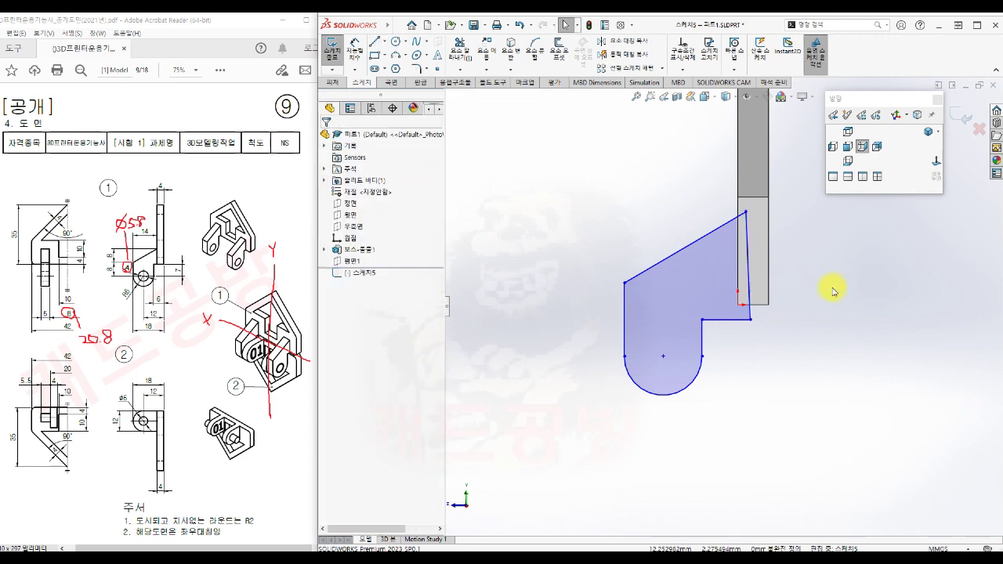
click(748, 259)
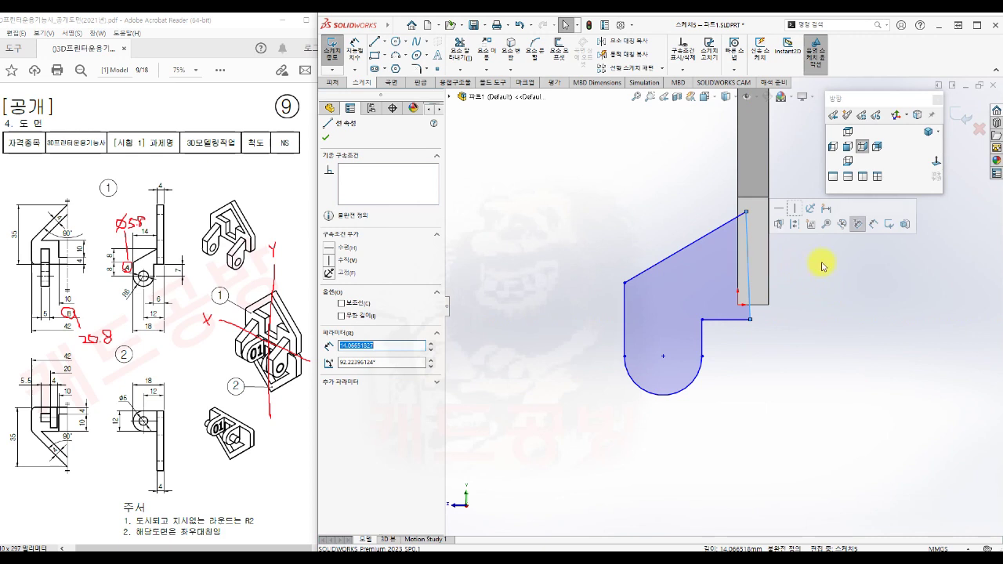
click(796, 209)
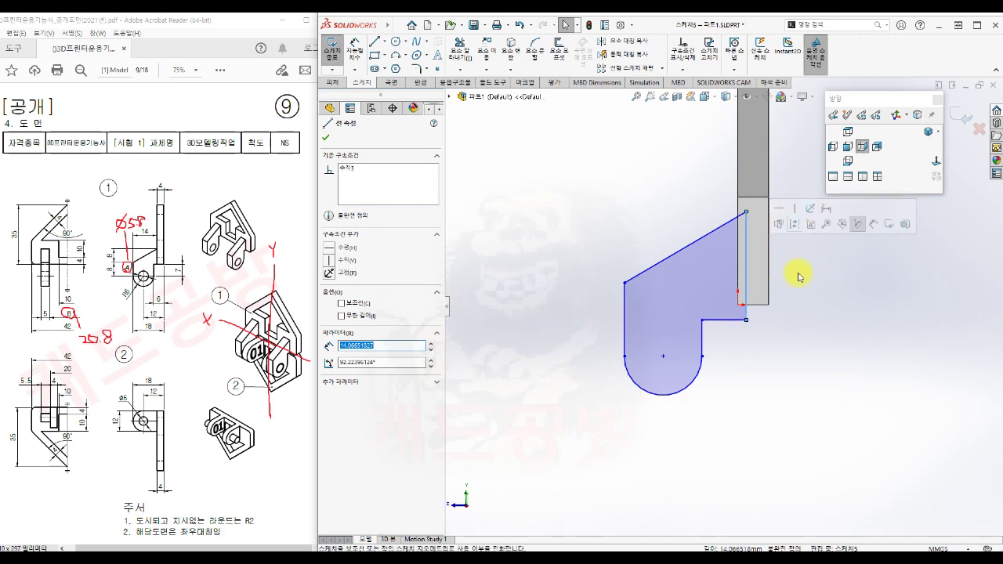
click(803, 320)
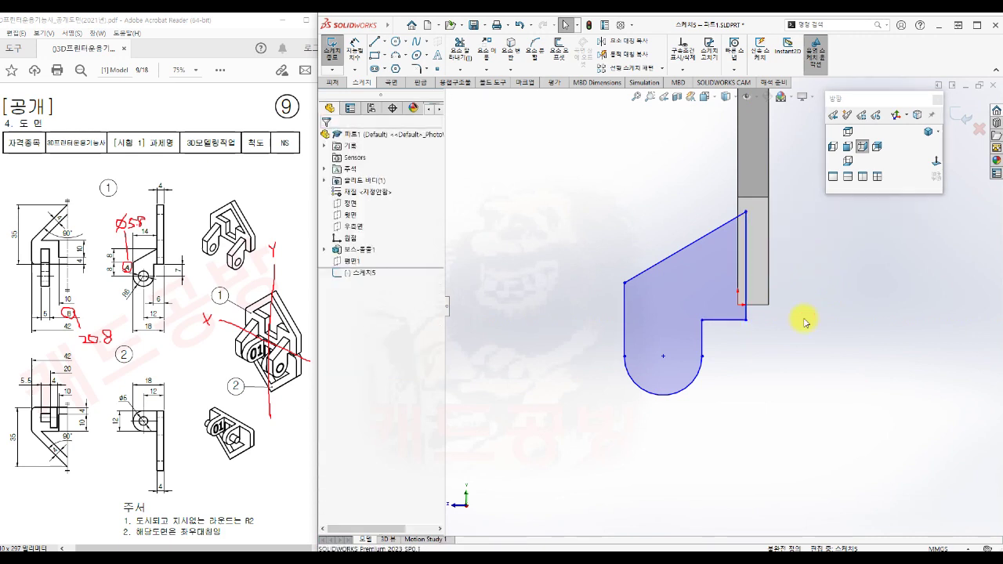
Make the lower end of the lug's closing line coincident with the origin
click(747, 321)
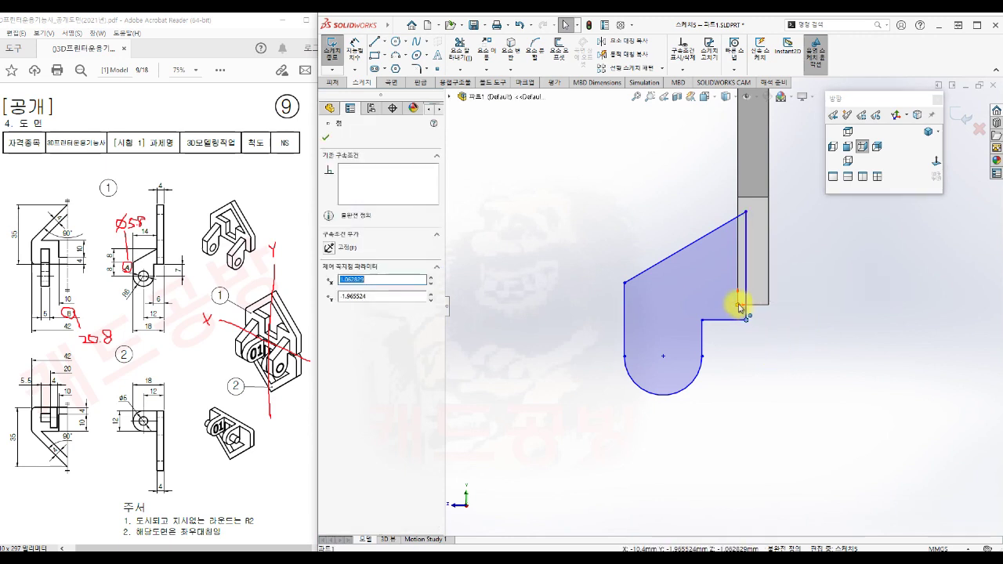
ctrl+click(738, 306)
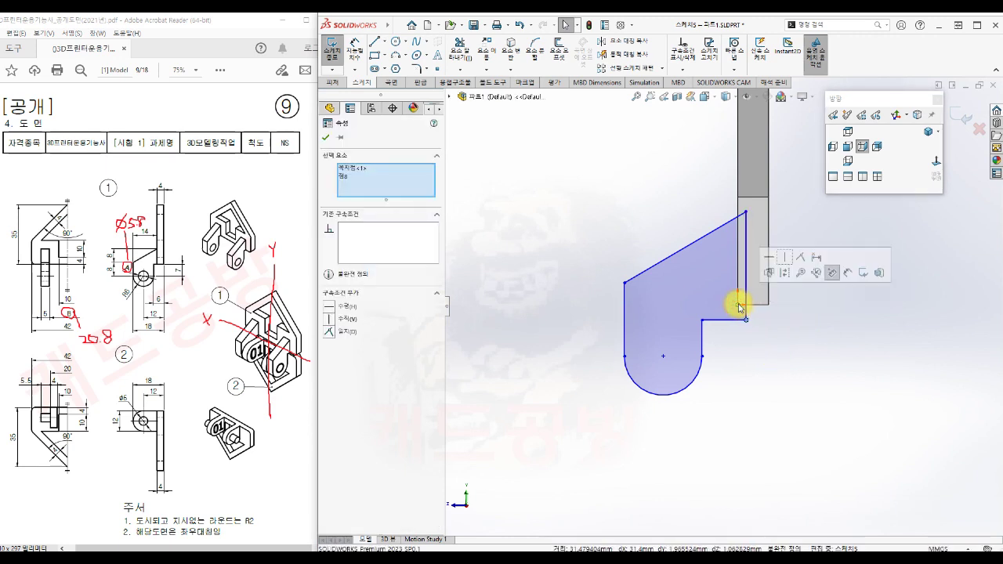
click(801, 261)
click(817, 347)
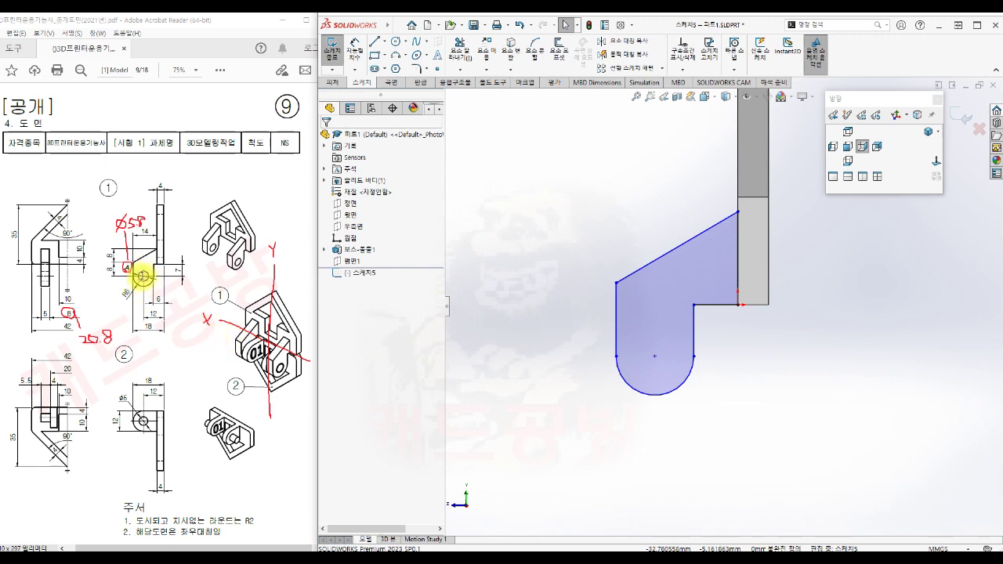
Sketch a 5.8 mm diameter circle centred on the lug's arc centre
key(s)
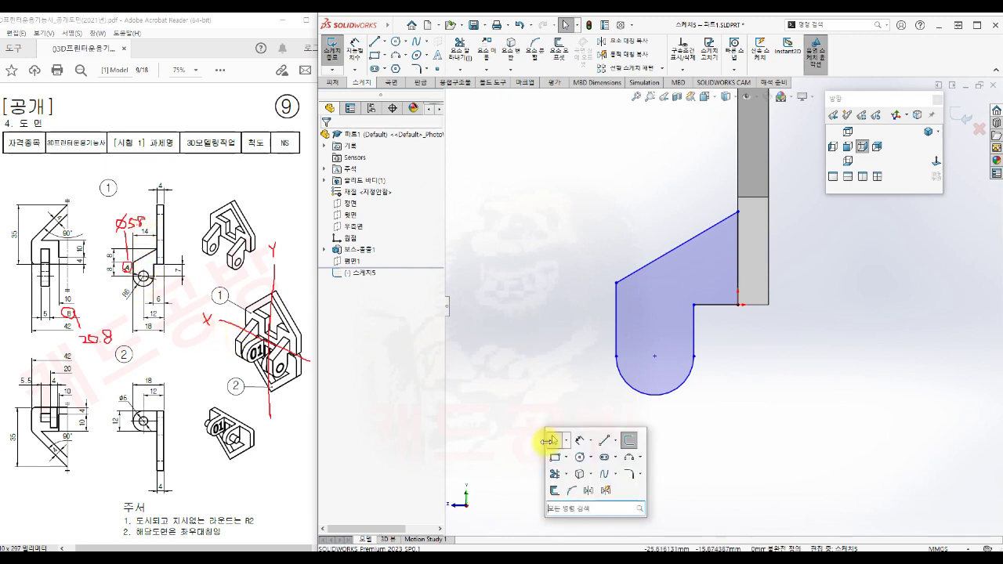
click(580, 456)
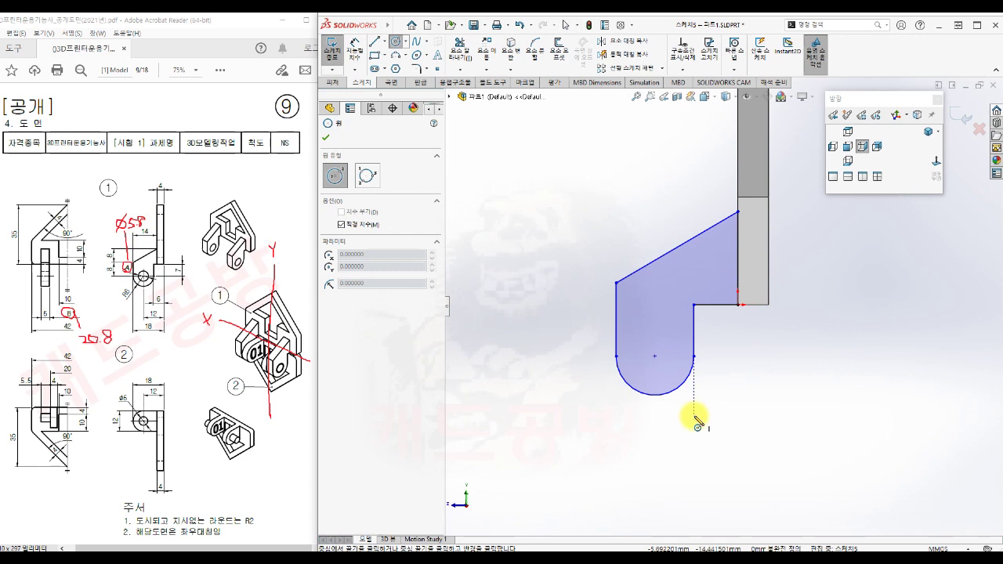
click(654, 356)
text(5.8)
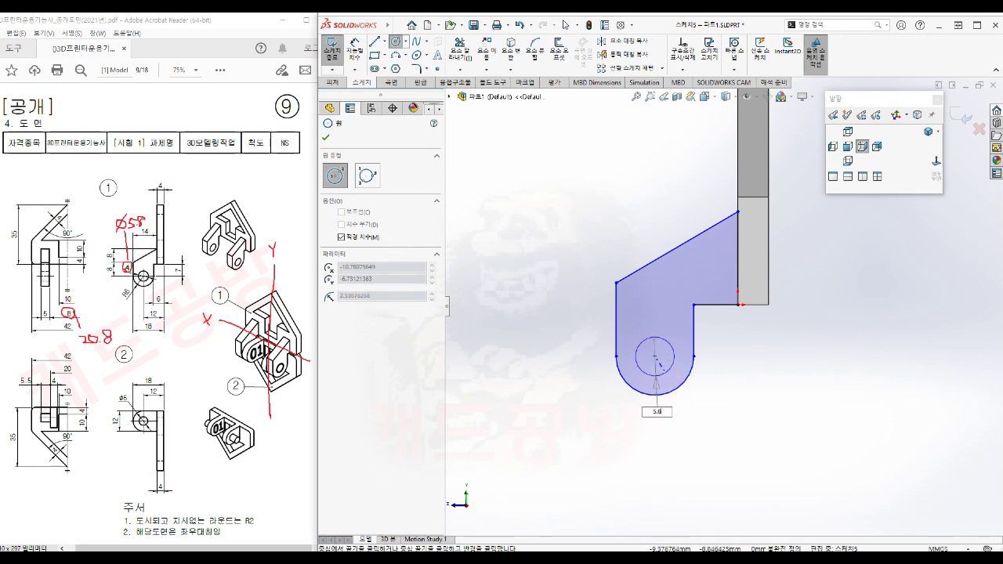
click(665, 373)
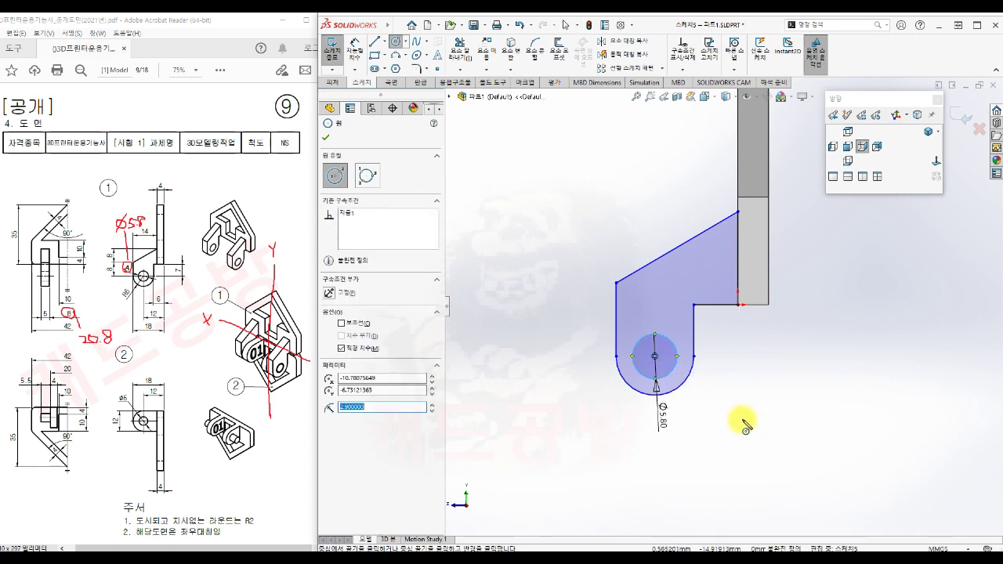
key(Escape)
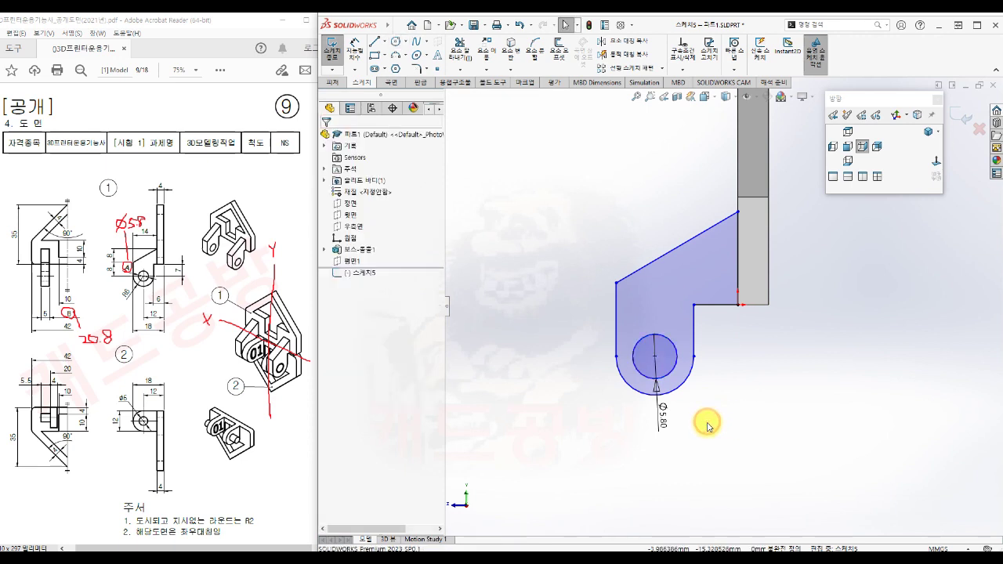
Check the tangent relations between the lug's arc and the vertical line on each side of it
click(615, 349)
ctrl+click(617, 367)
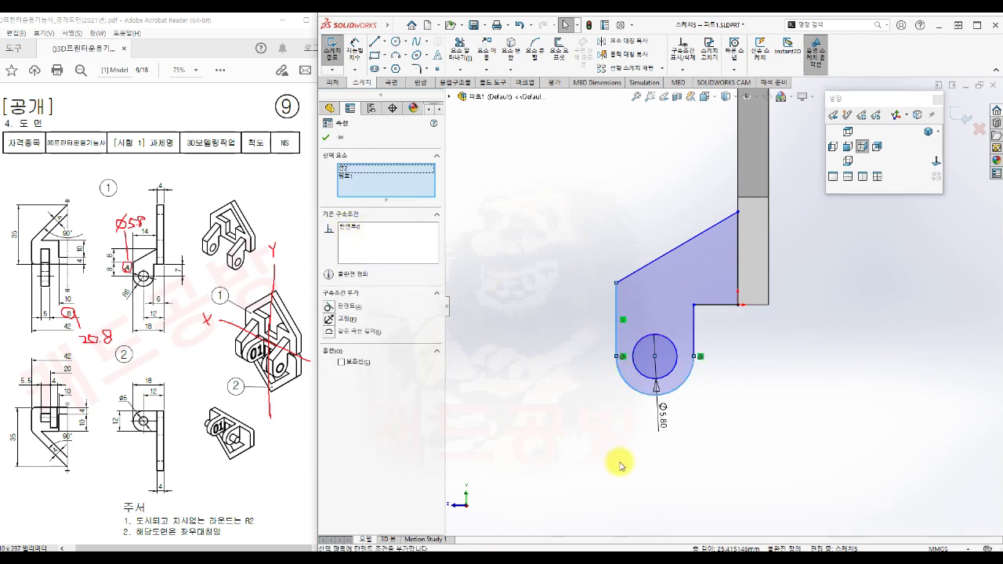
click(600, 431)
click(695, 338)
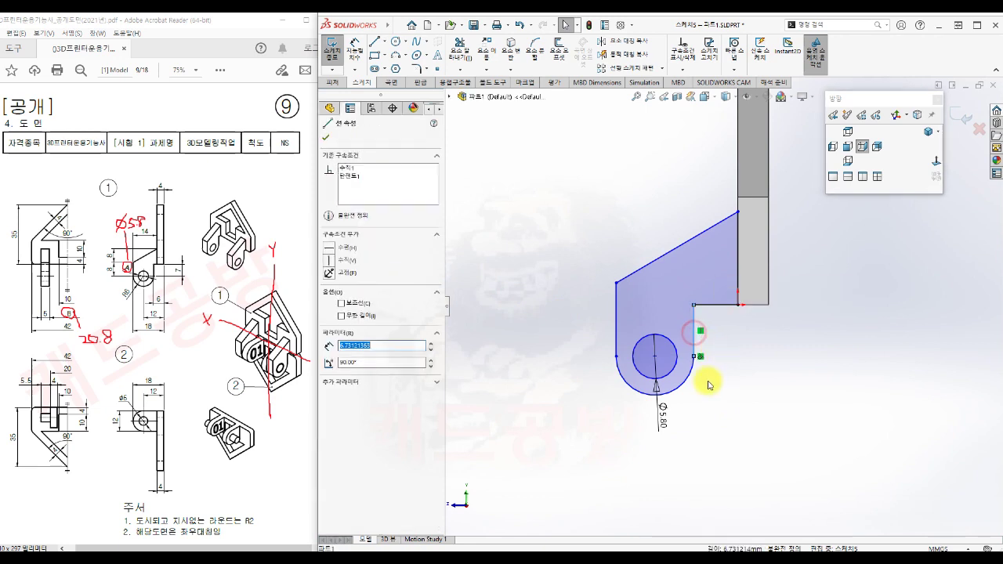
ctrl+click(692, 369)
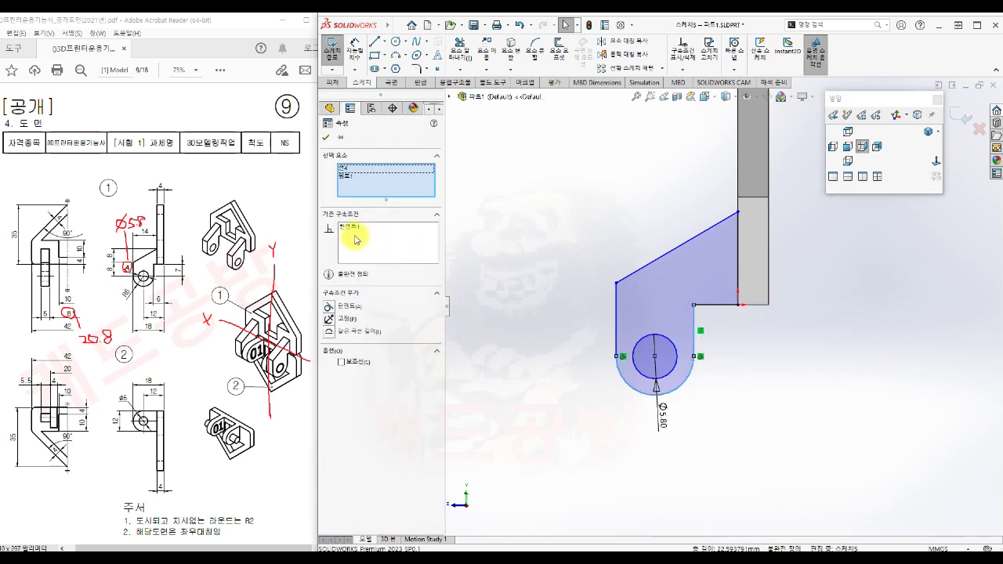
click(748, 400)
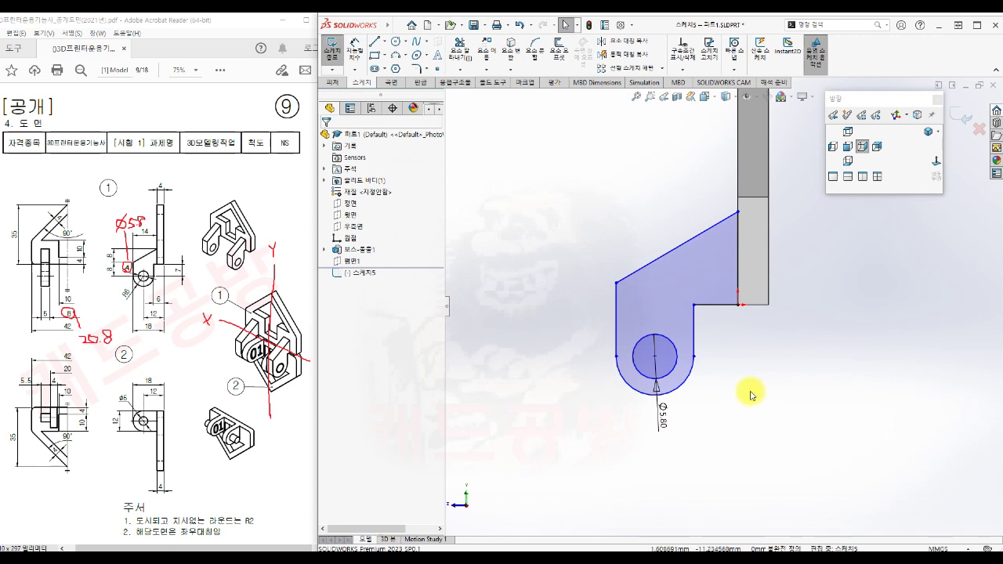
Dimension the lug's rounded end with a radius of 6 mm
key(s)
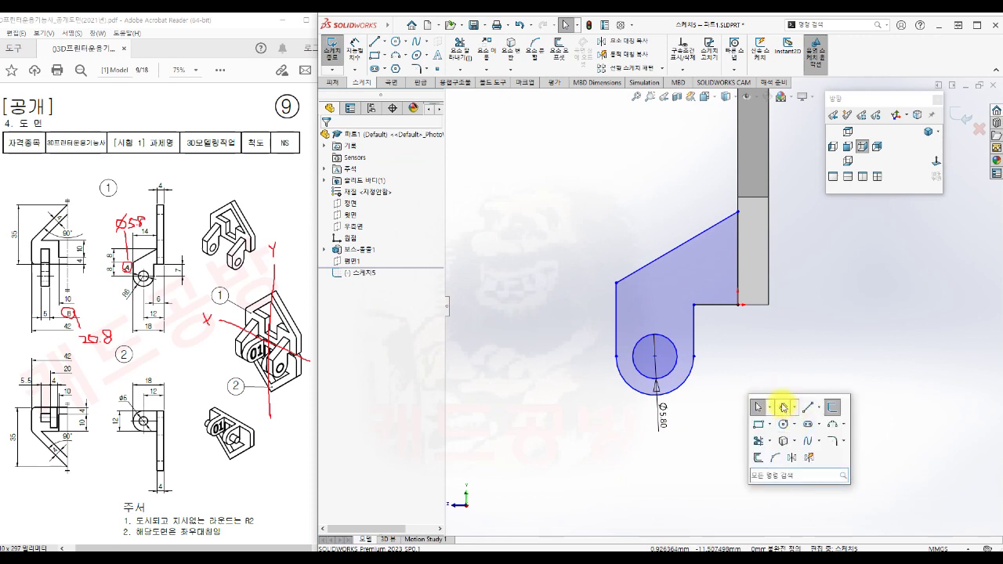
click(783, 408)
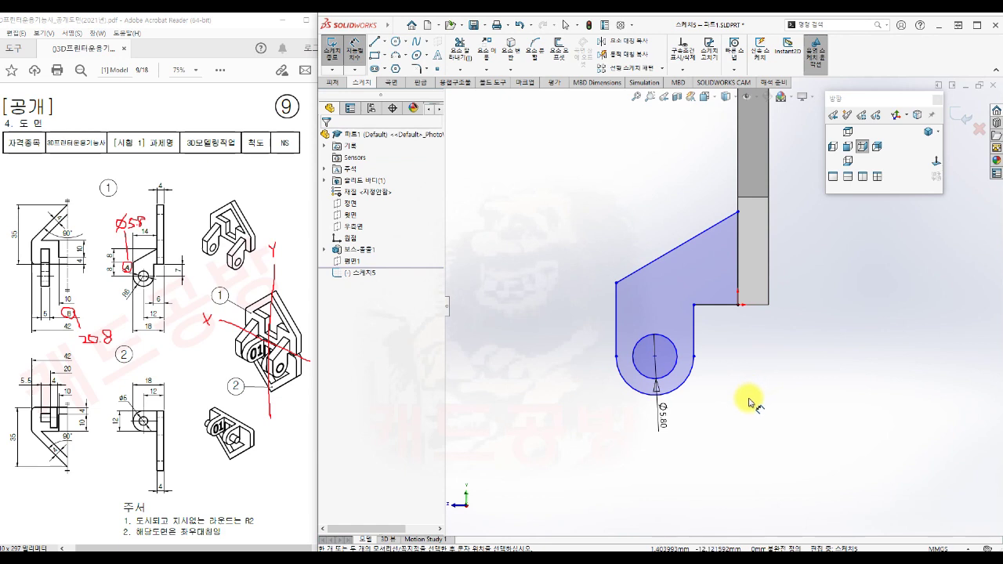
click(688, 384)
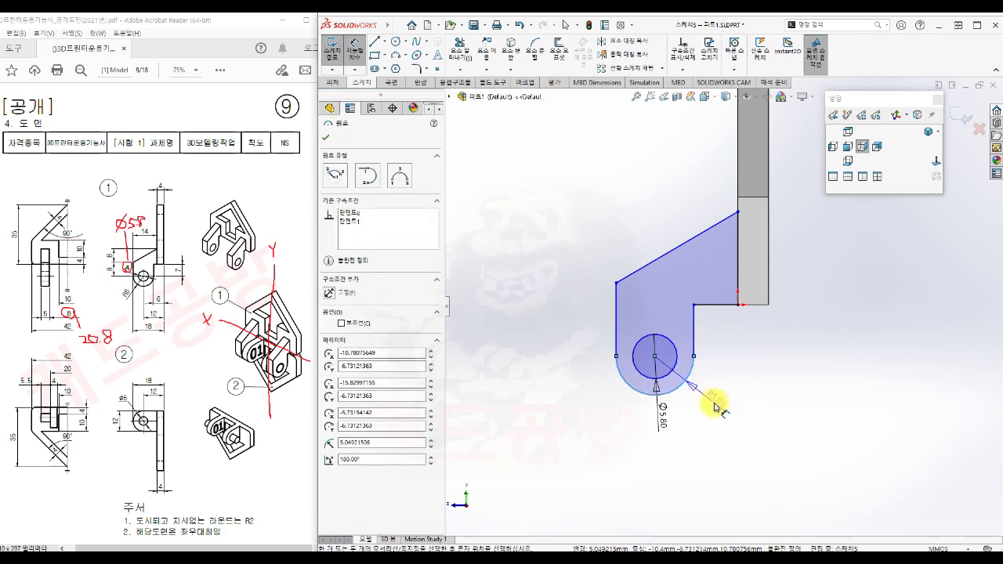
click(715, 406)
text(6)
key(Return)
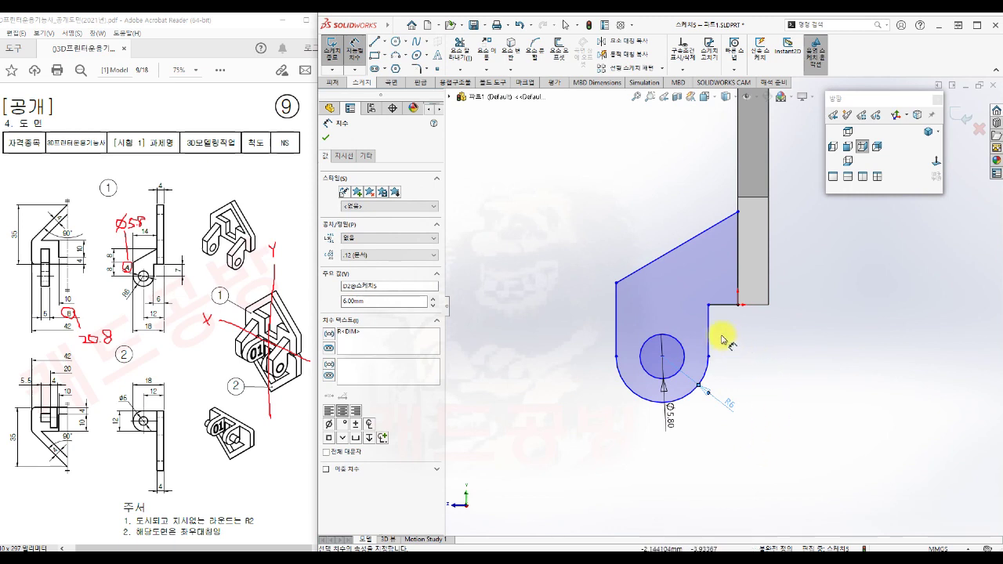
Set the horizontal distance from the lug's short vertical line to the plate's far face to 6 mm
click(769, 293)
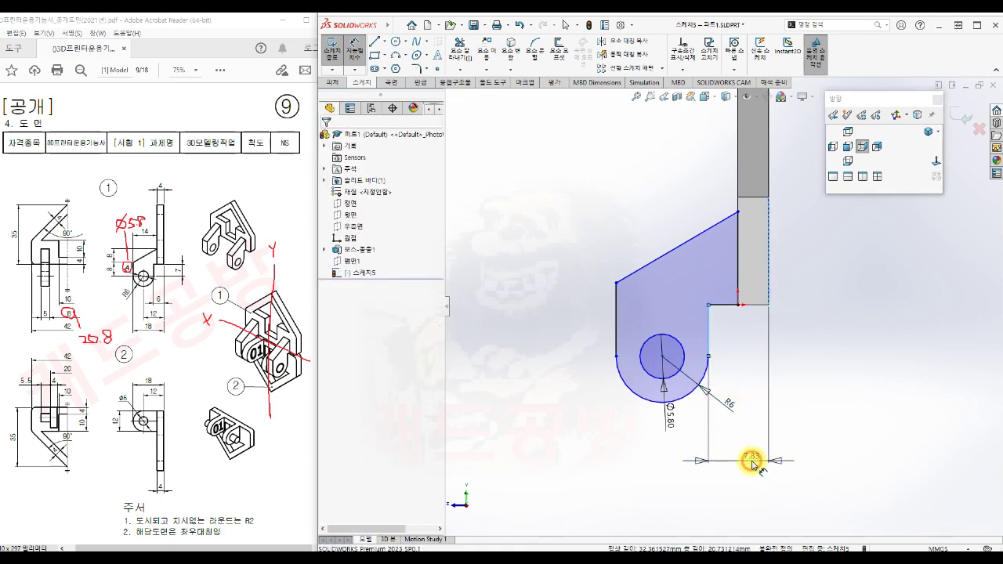
click(752, 463)
text(6)
key(Return)
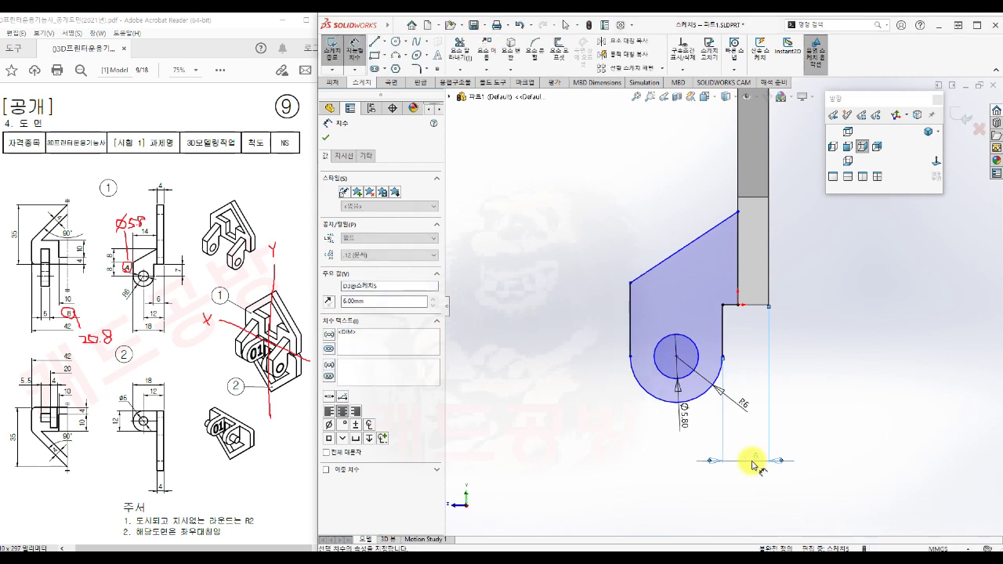
click(802, 407)
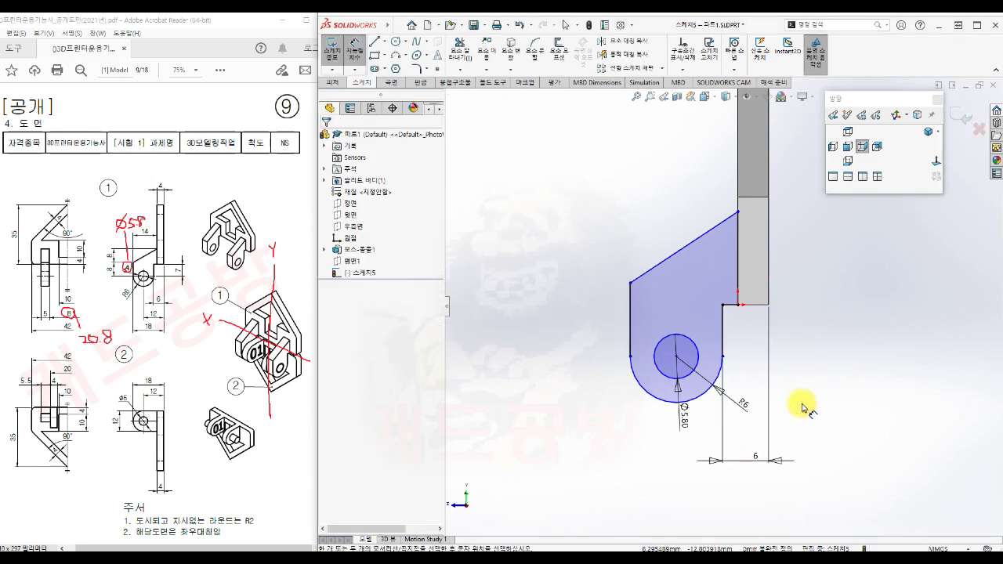
Set the vertical distance from the plate's bottom edge to the hole centre to 7 mm
click(679, 359)
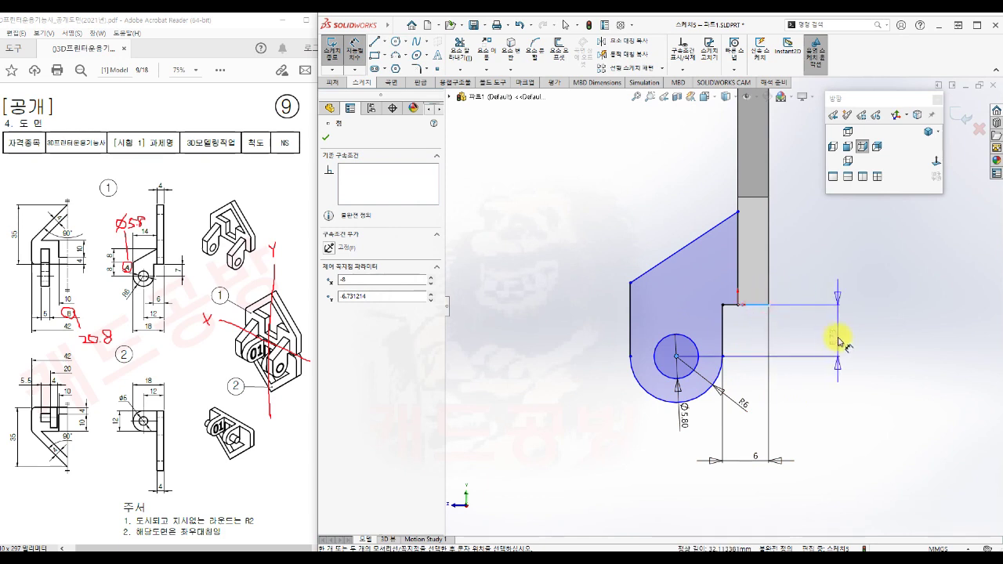
click(833, 331)
text(7)
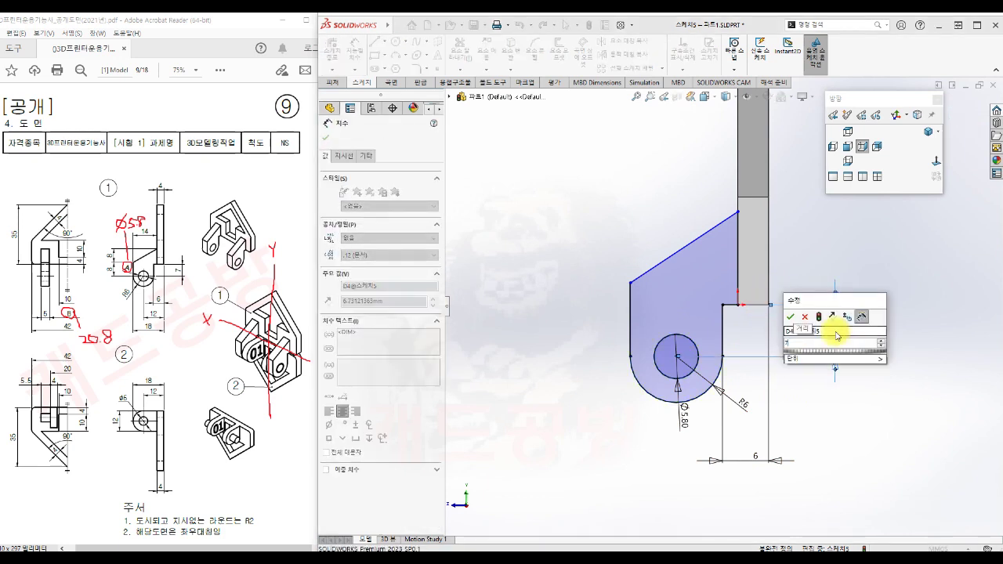
key(Return)
click(837, 412)
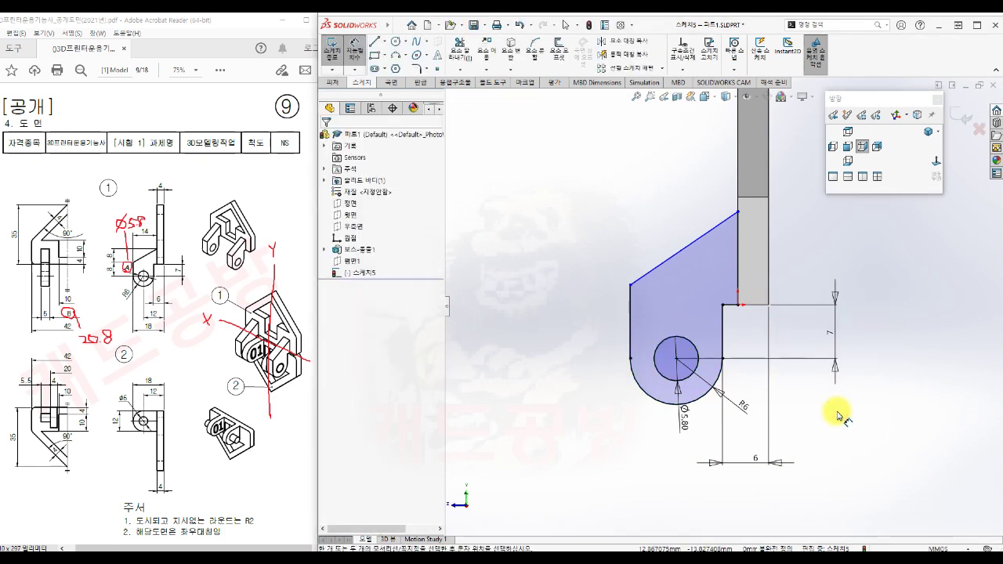
Set the vertical distance from the hole centre to the lug's outer upper corner to 8 mm
click(675, 359)
click(631, 285)
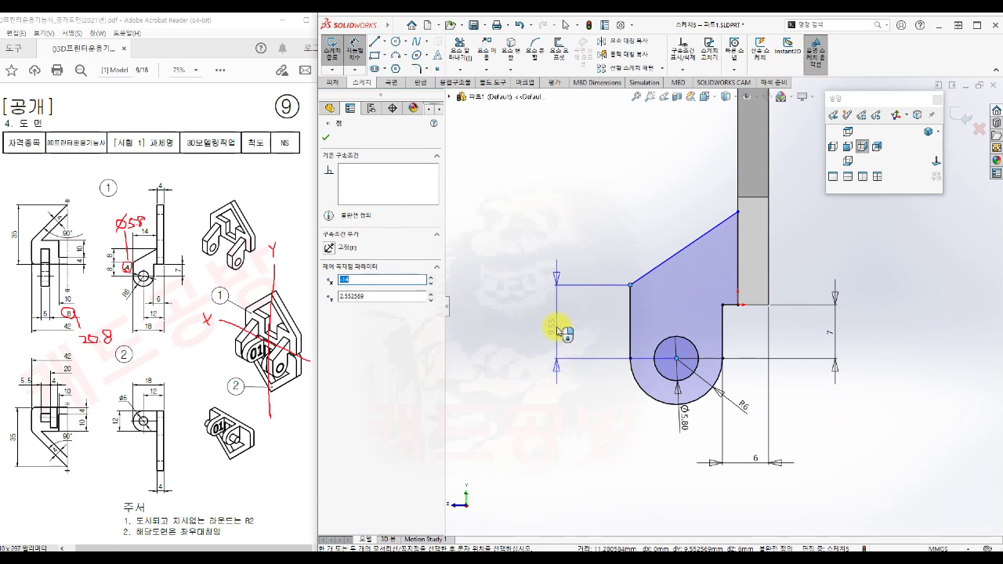
click(557, 332)
text(8)
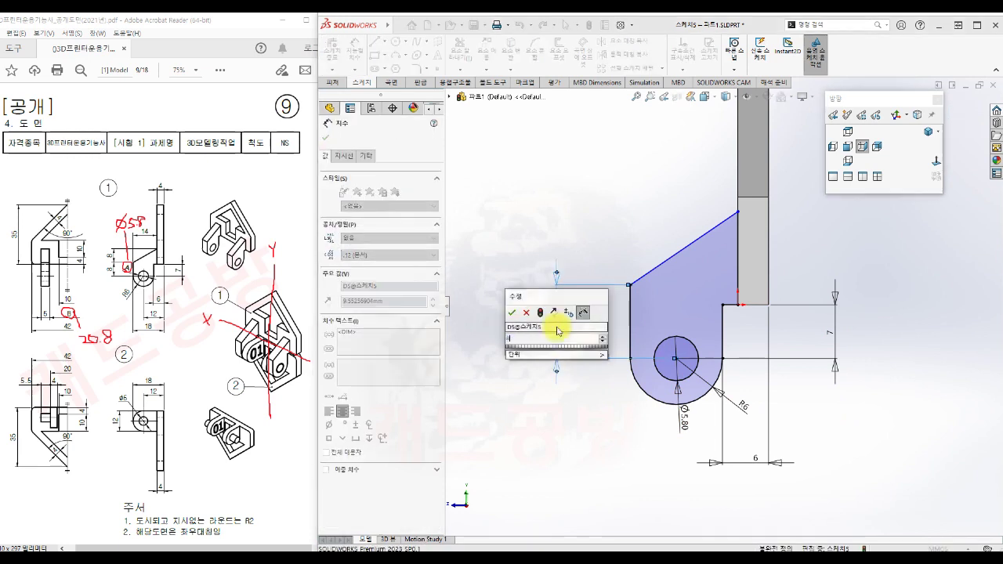
key(Return)
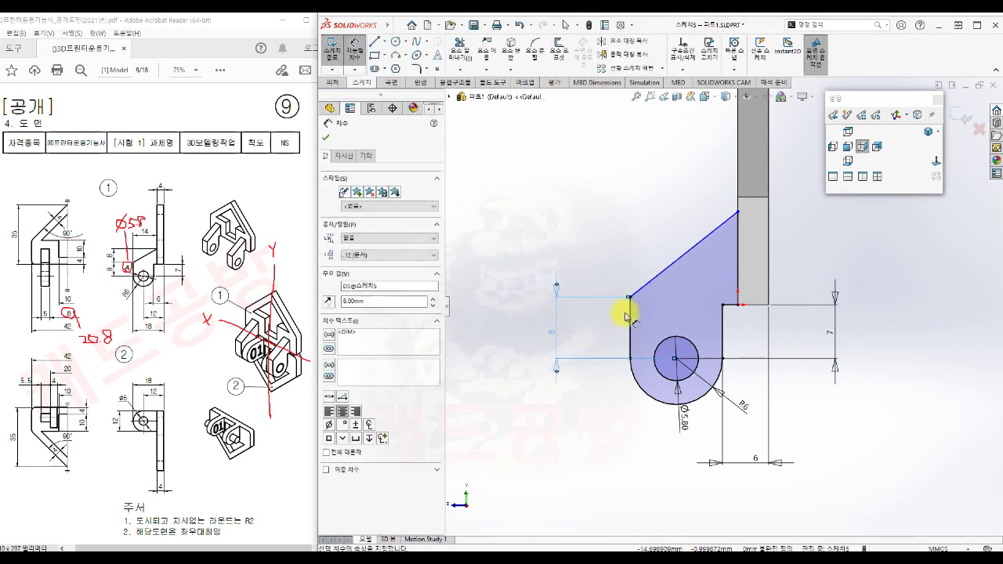
click(605, 314)
Set the vertical distance between the two ends of the slanted line to 8 mm and exit the sketch
click(631, 297)
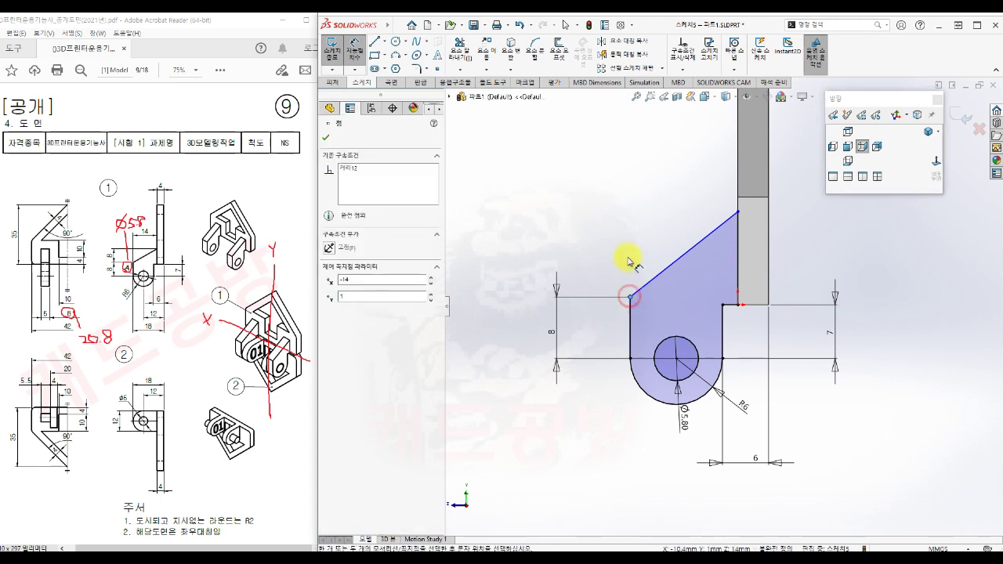
click(739, 212)
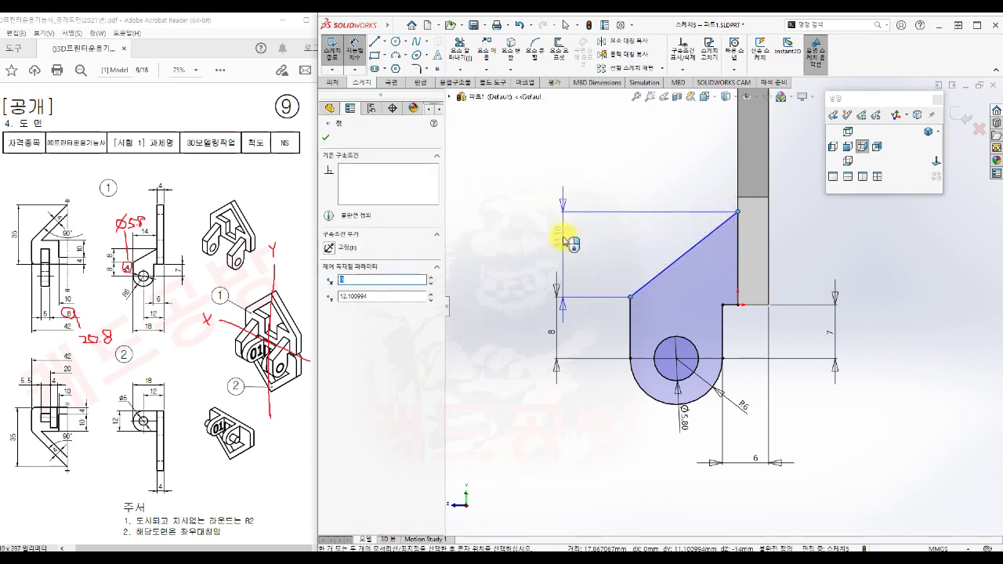
click(563, 237)
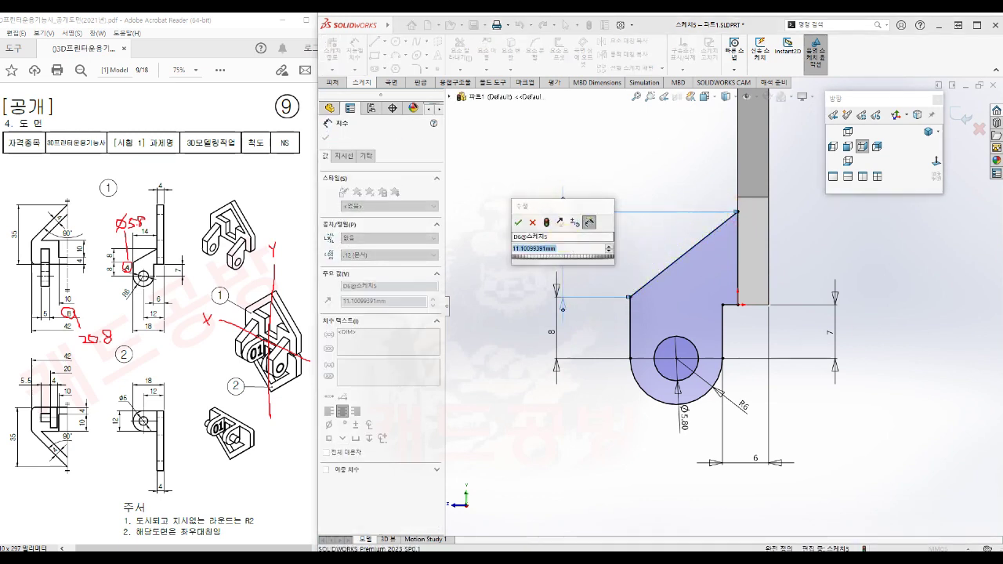
key(Return)
key(Escape)
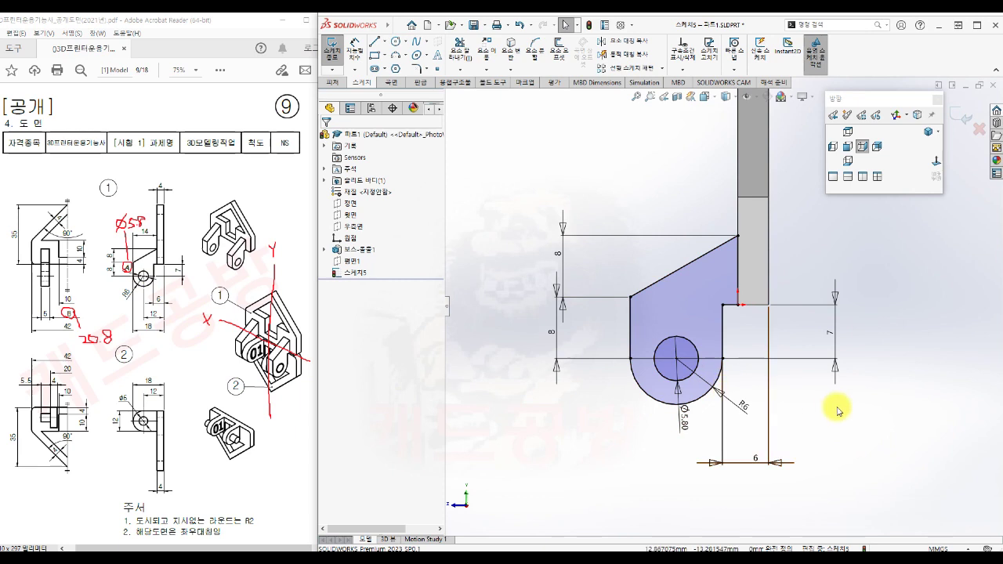
key(s)
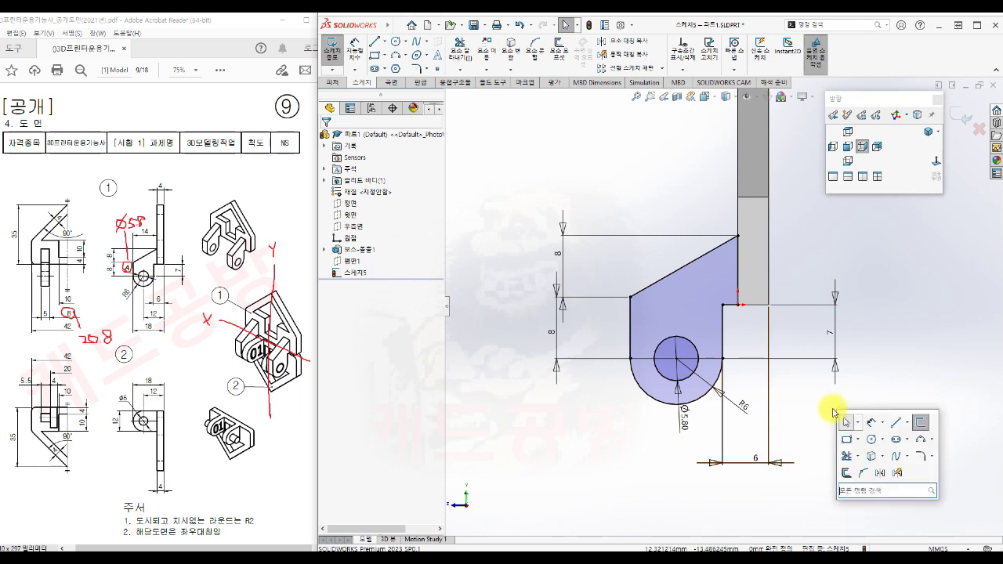
click(925, 422)
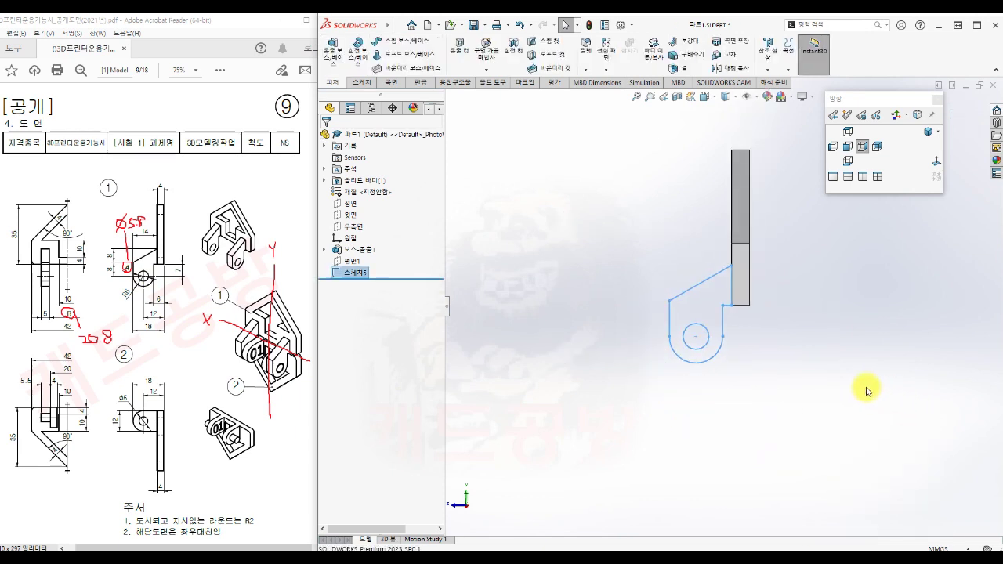
Extrude the lug profile 4 mm as a blind boss, directed outward from the plate's centre
key(s)
click(901, 405)
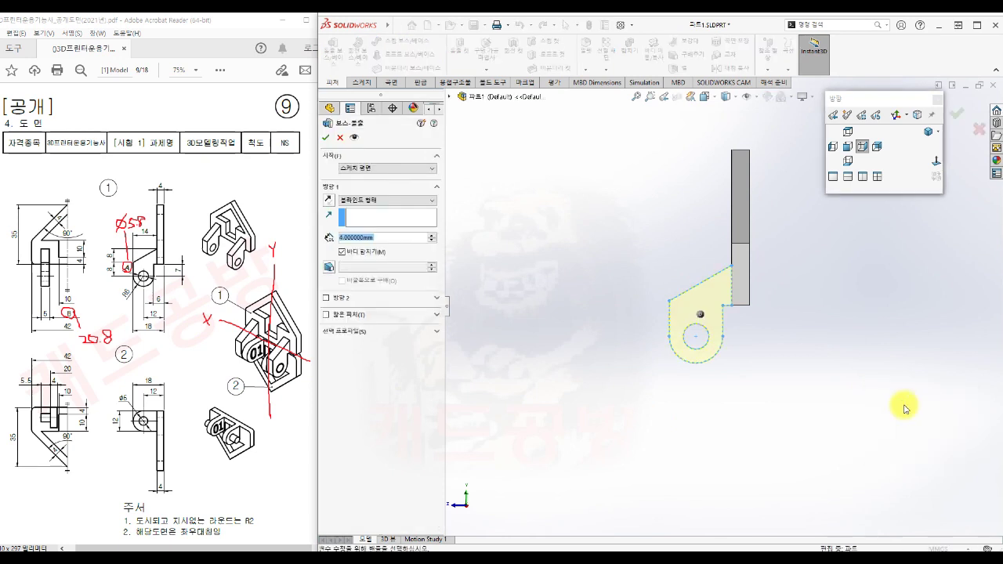
click(928, 132)
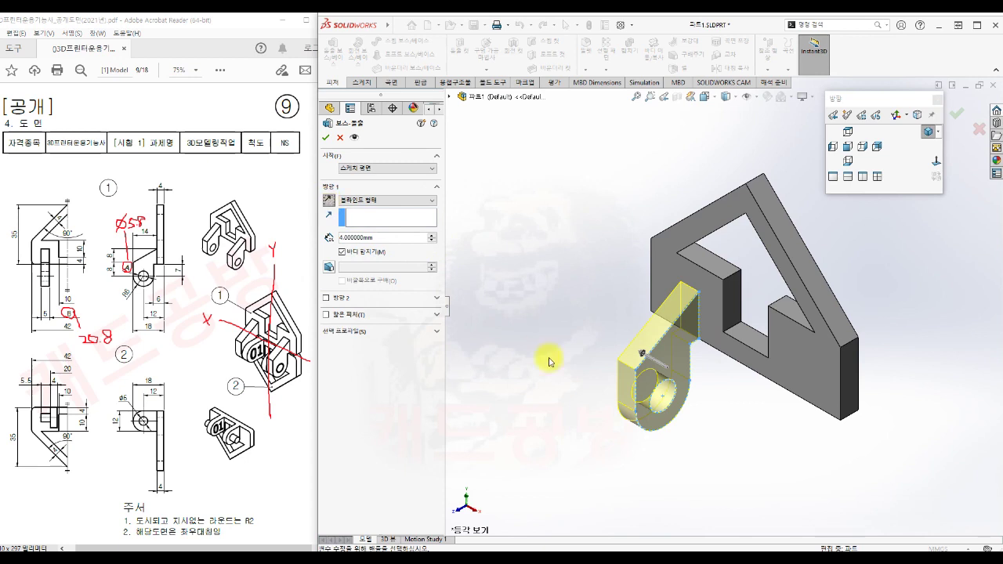
click(329, 138)
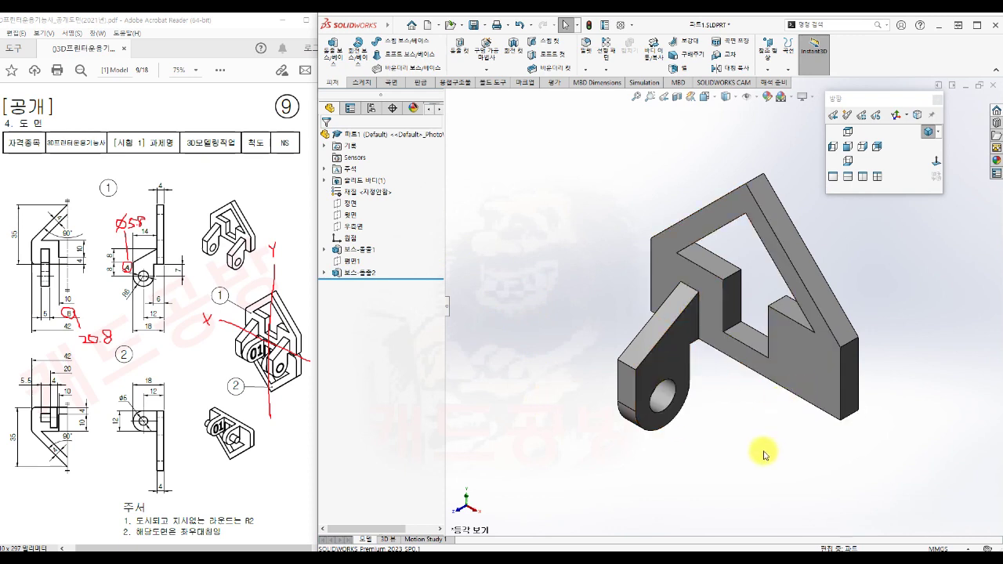
Mirror the lug extrusion about the Right plane (우측면) to make the second lug
click(607, 70)
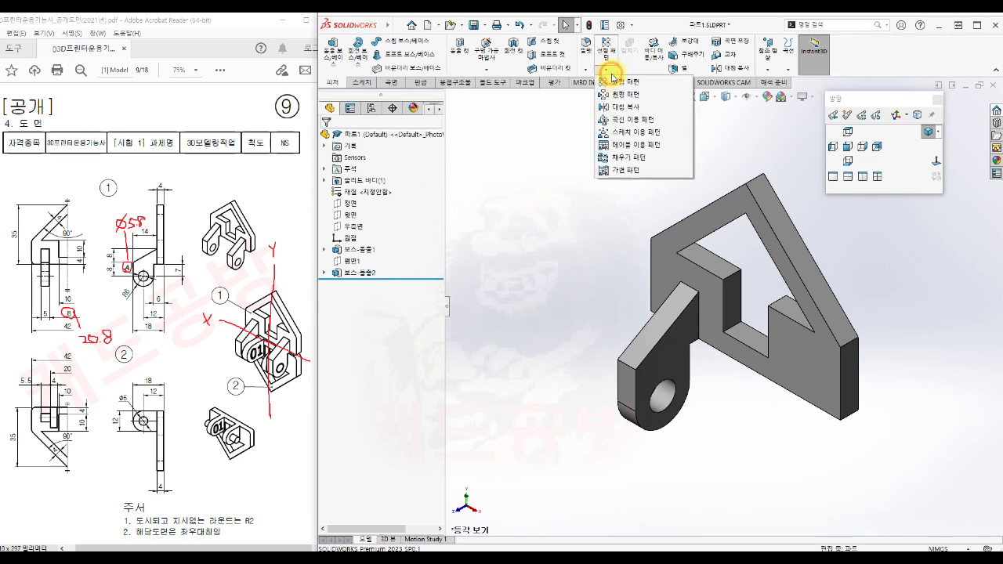
click(633, 107)
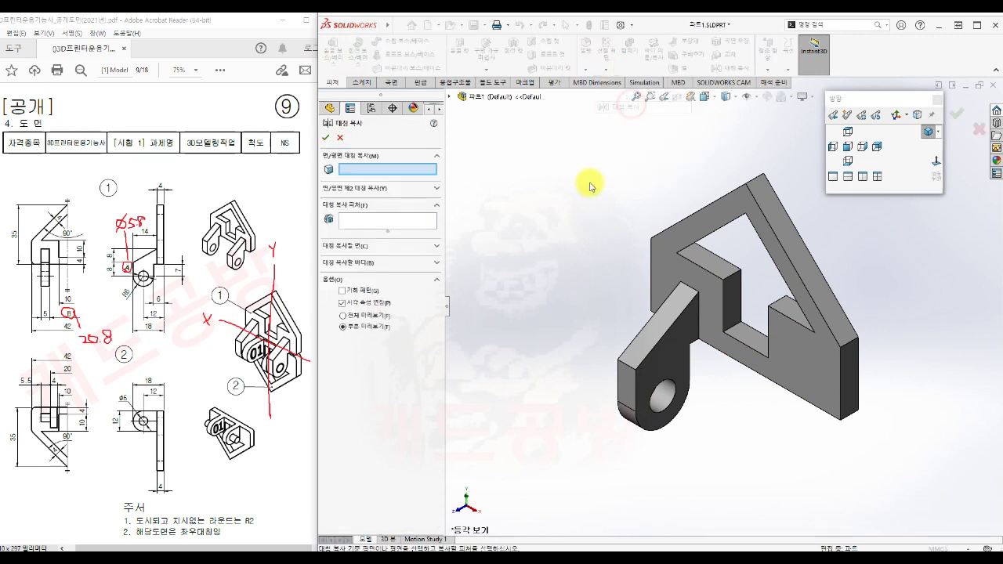
click(451, 96)
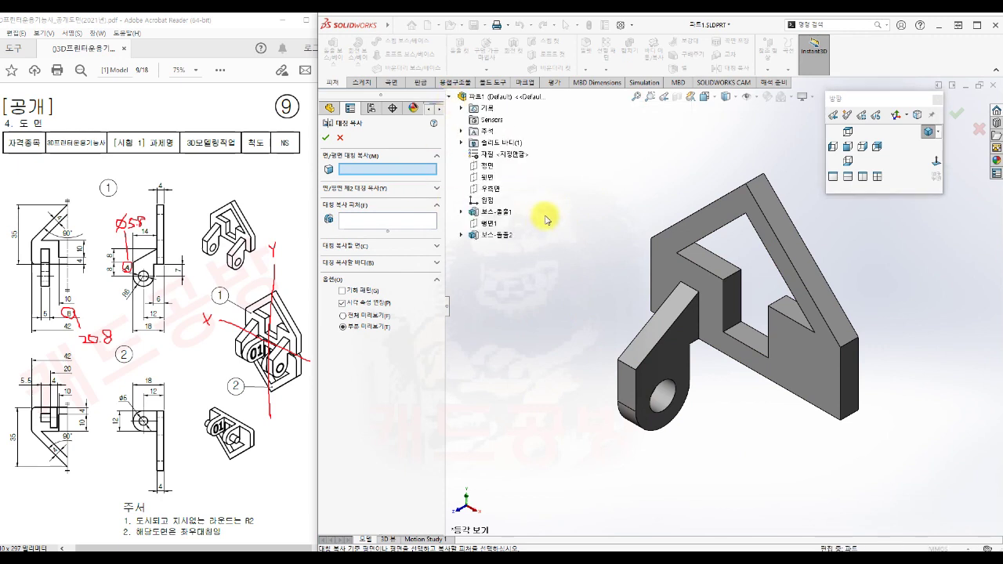
click(494, 190)
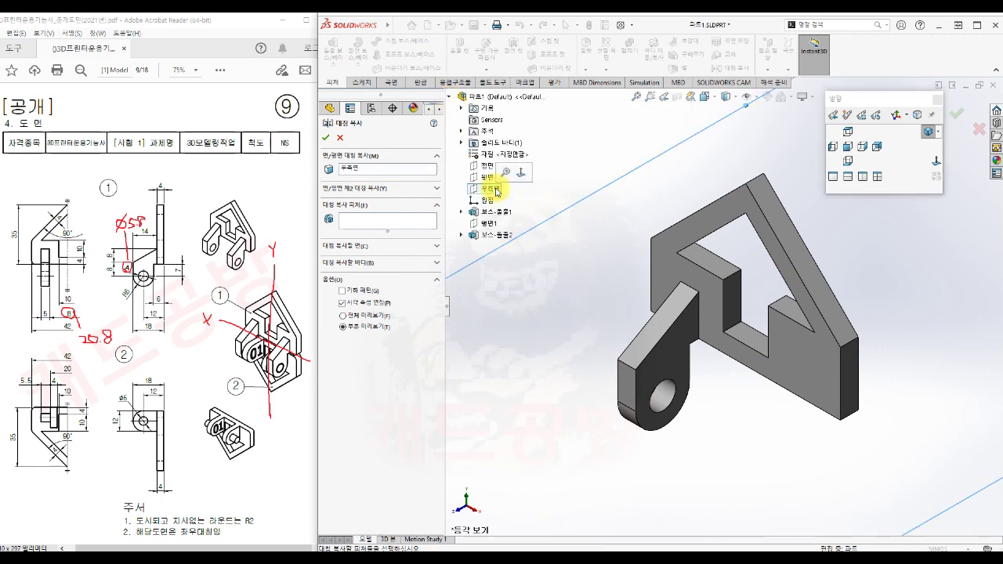
click(411, 222)
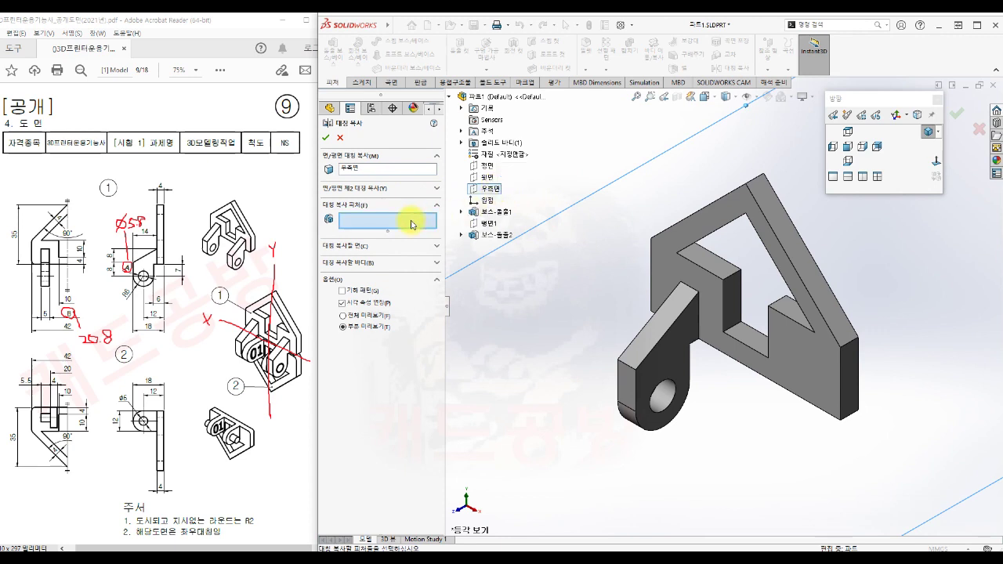
click(502, 235)
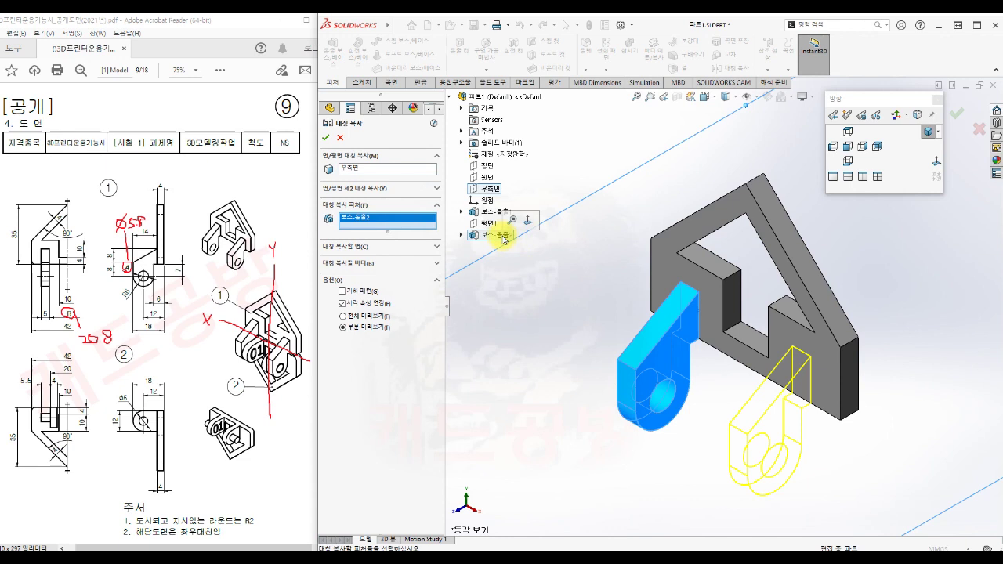
click(325, 139)
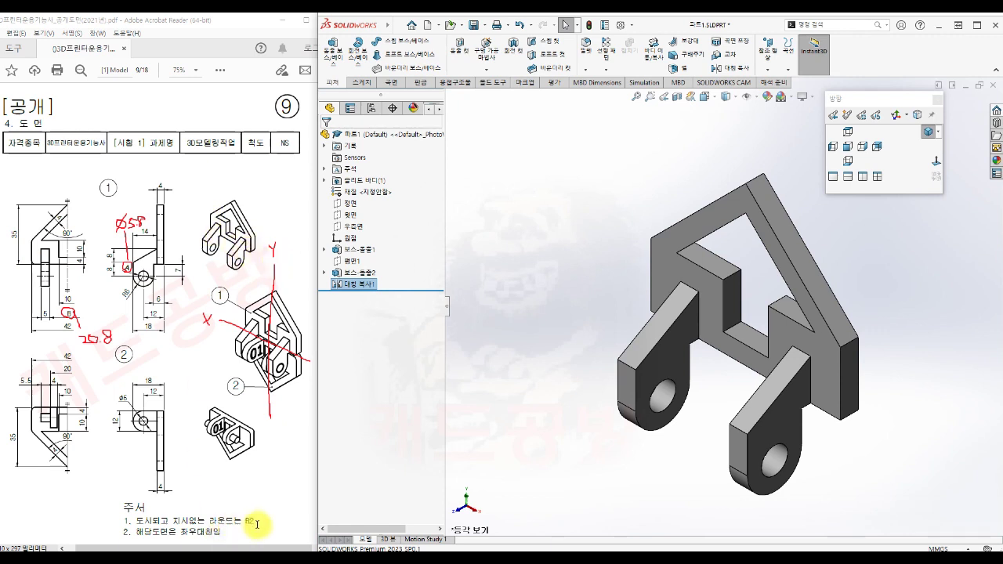
Fillet the plate's four outer corner edges, two on each side below the roof slopes, with a 2 mm radius
key(s)
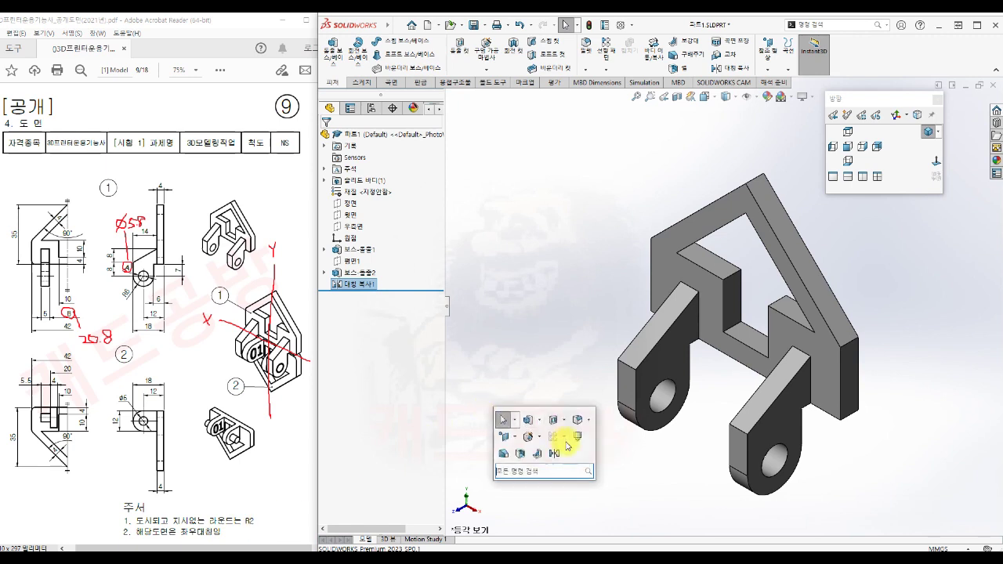
click(578, 420)
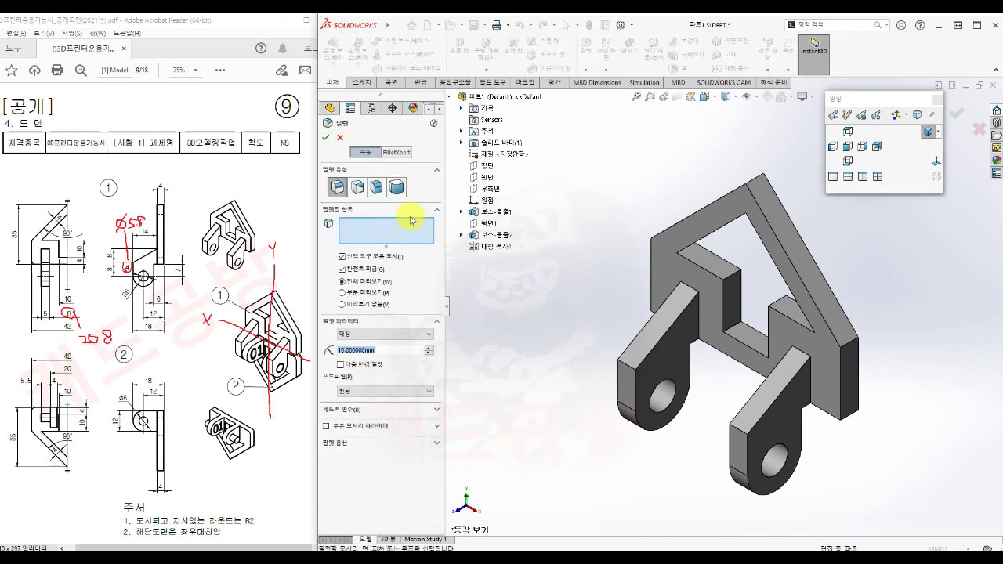
click(391, 351)
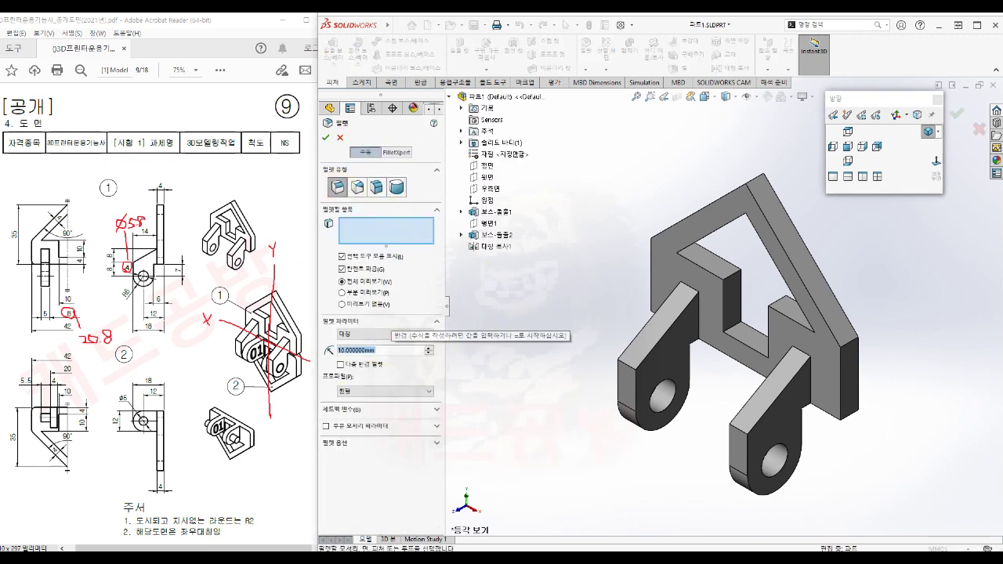
text(2)
click(504, 338)
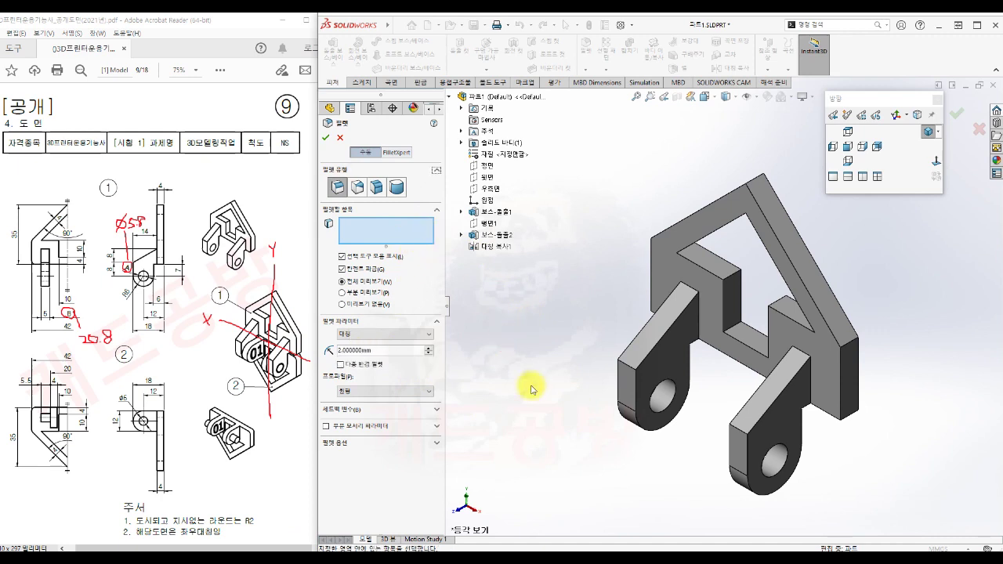
click(852, 339)
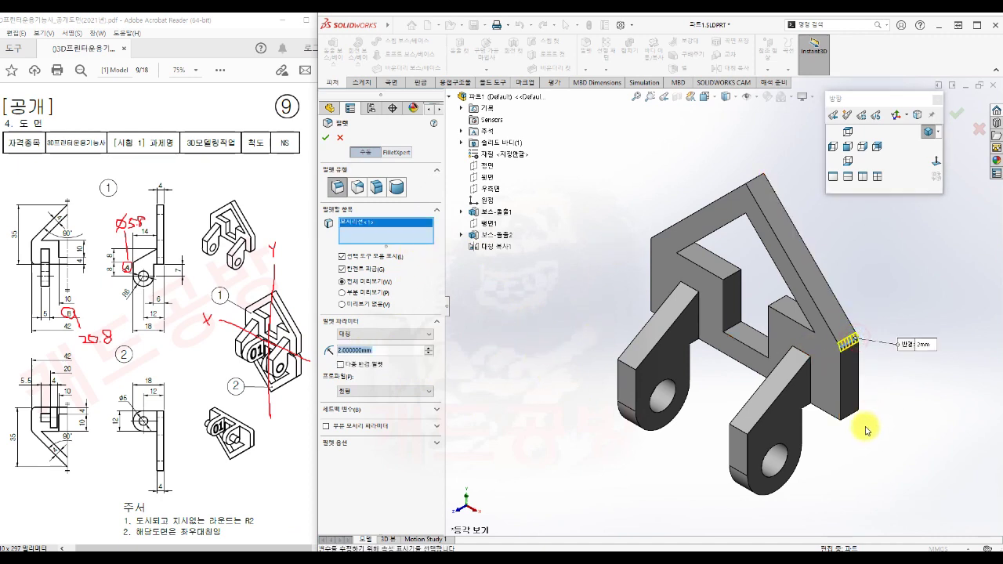
click(851, 410)
middle_drag(540, 421, 604, 426)
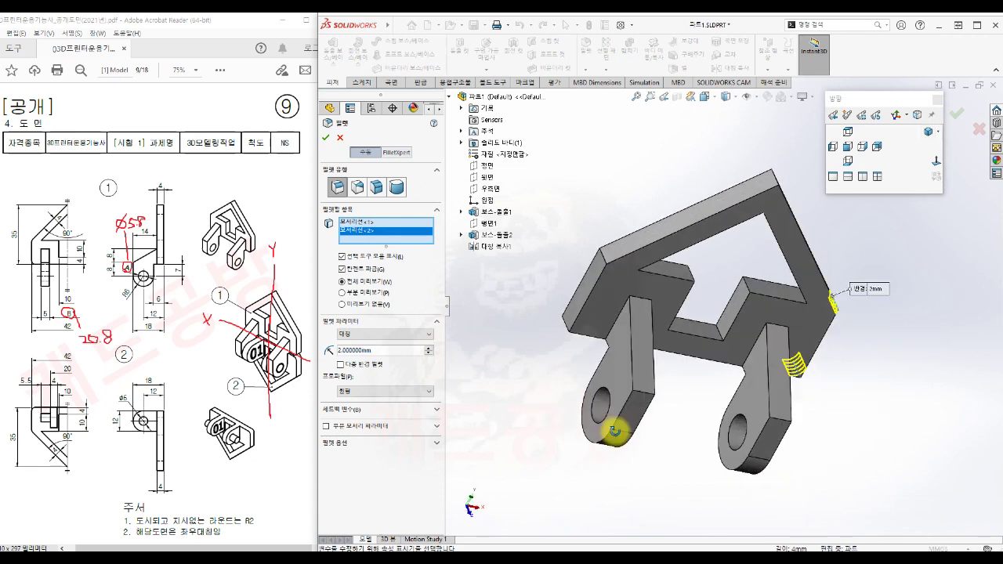
click(604, 256)
click(570, 329)
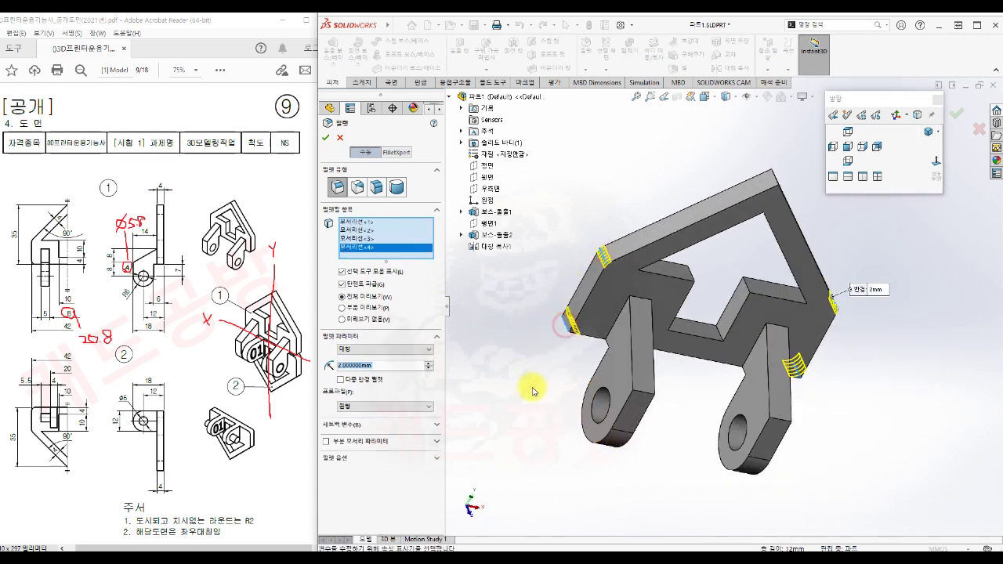
middle_drag(817, 448, 817, 384)
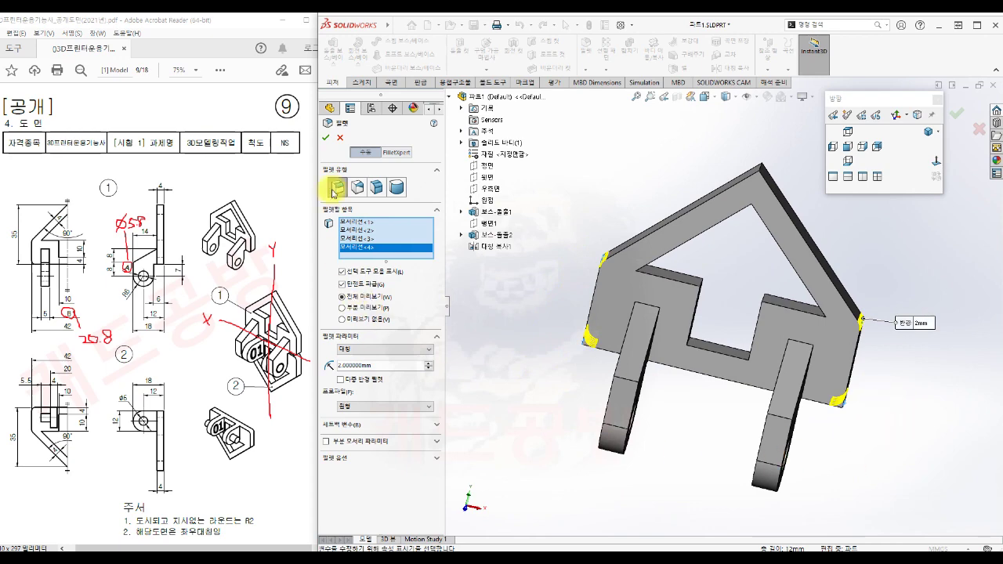
click(325, 137)
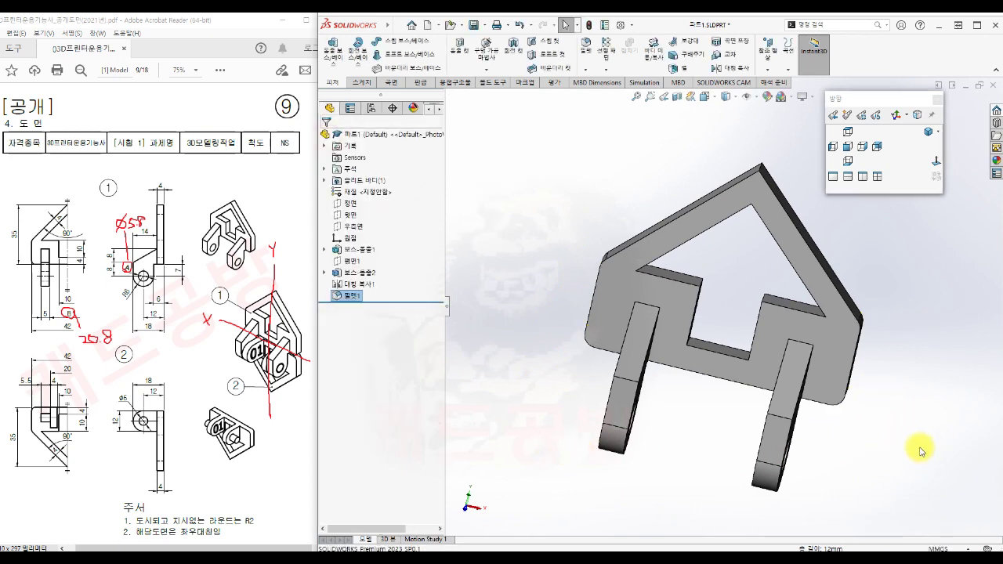
Return the finished part to the isometric view, save it and close the document
middle_drag(918, 447, 888, 436)
click(928, 132)
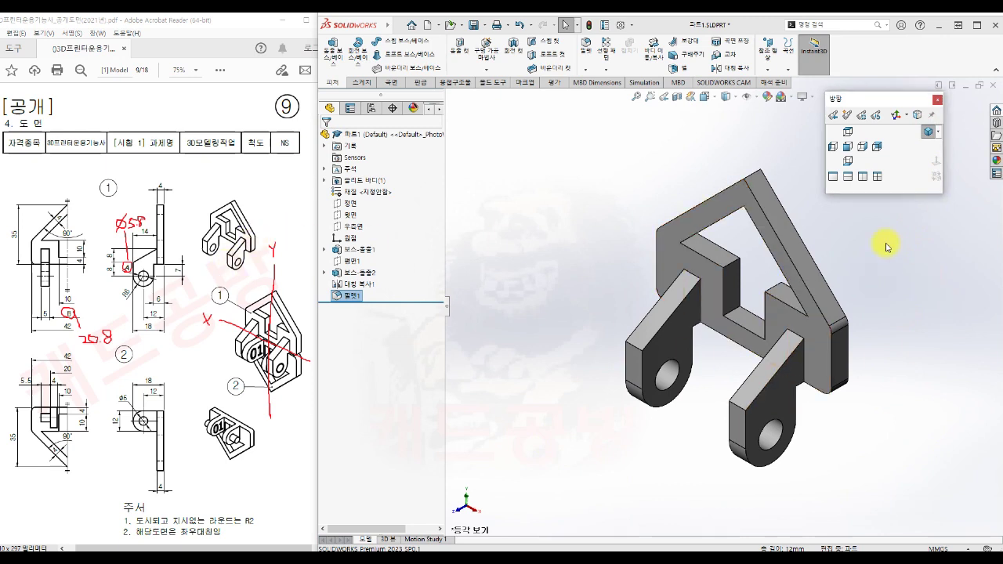
click(473, 26)
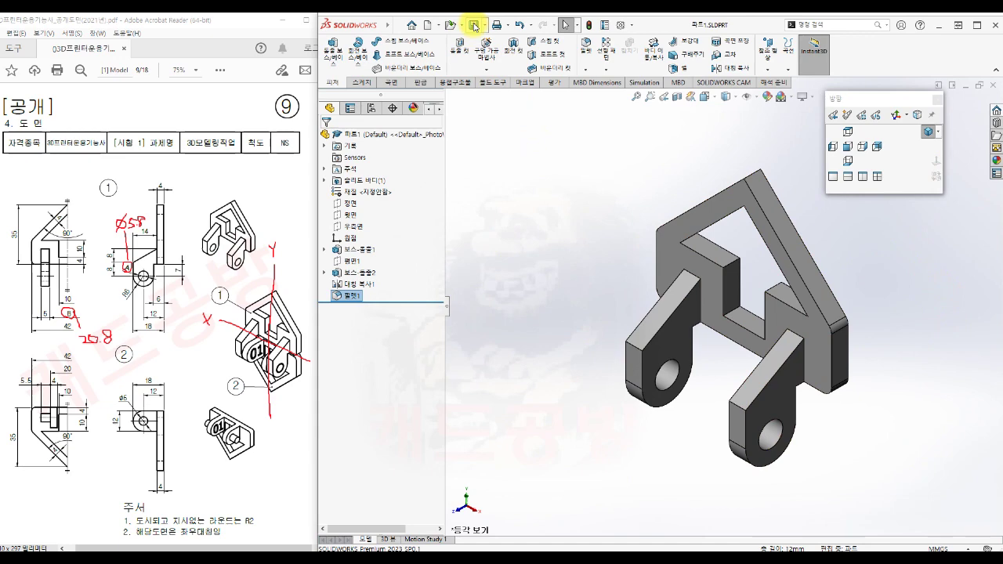
click(995, 85)
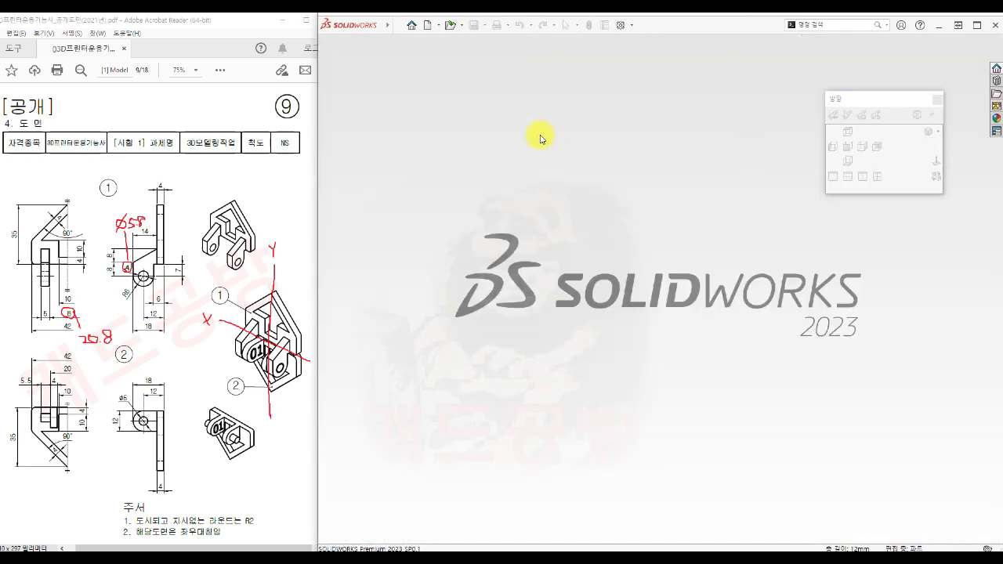
Create a new part and save it as 파트2.SLDPRT in the 09 folder
click(427, 26)
click(685, 378)
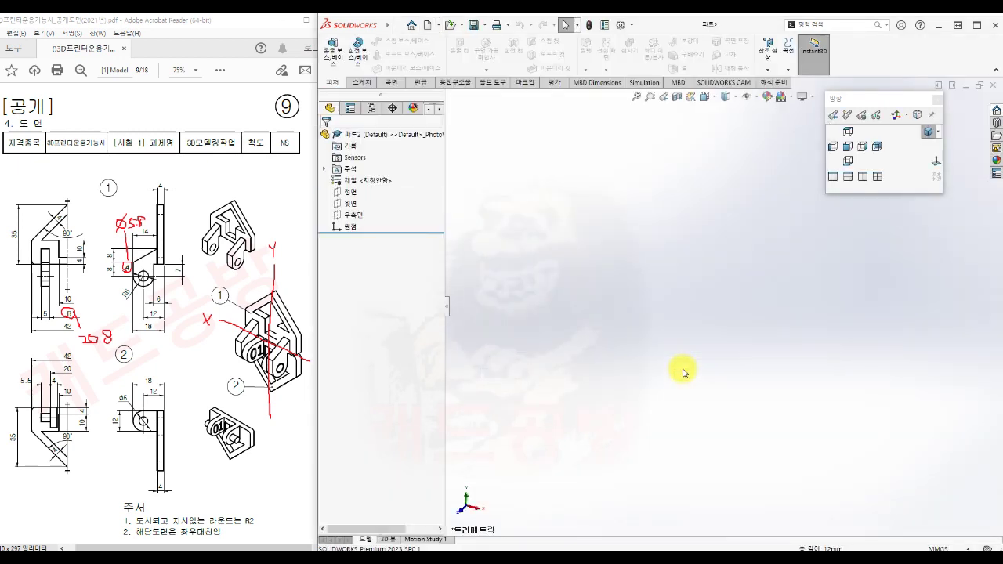
click(483, 25)
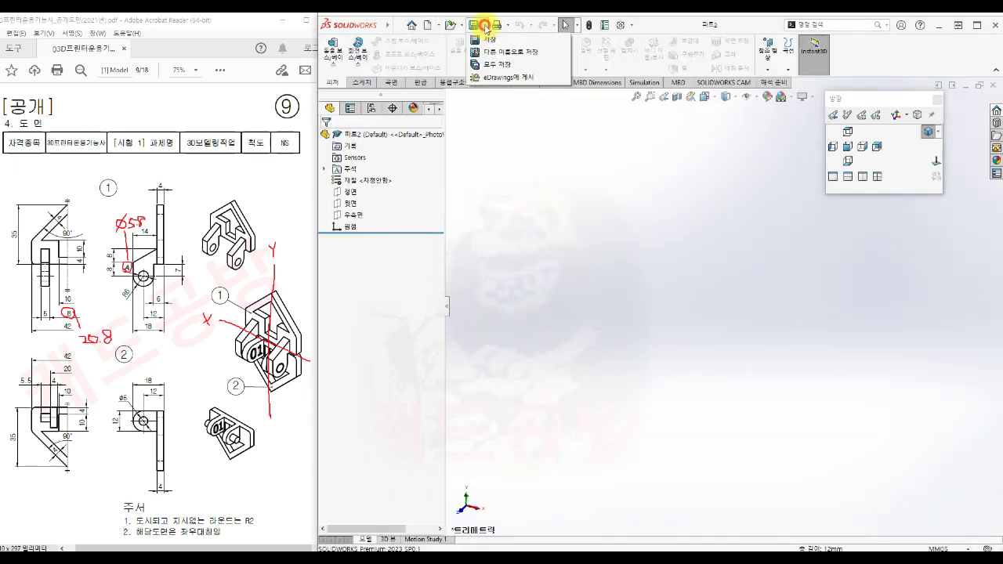
click(493, 53)
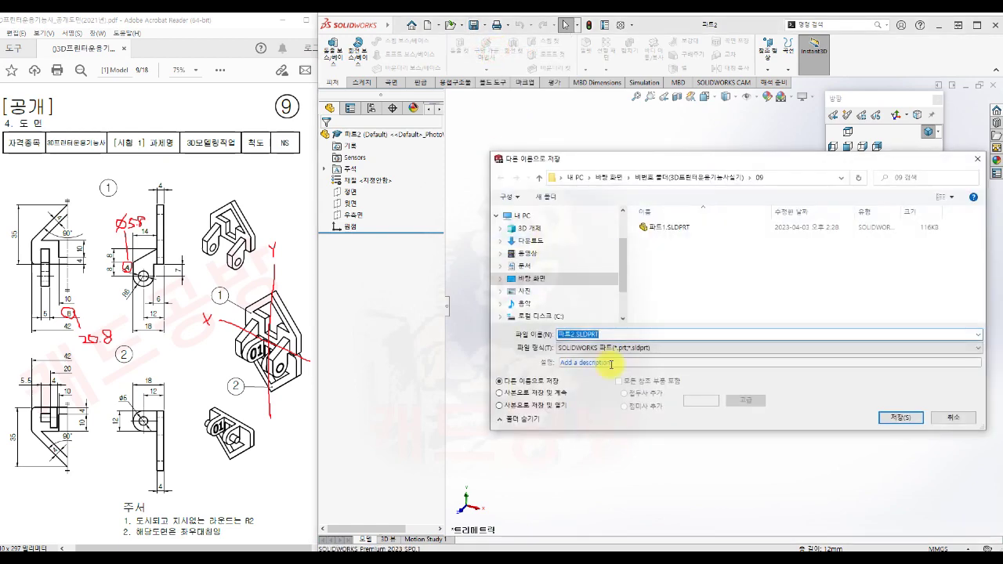
click(897, 417)
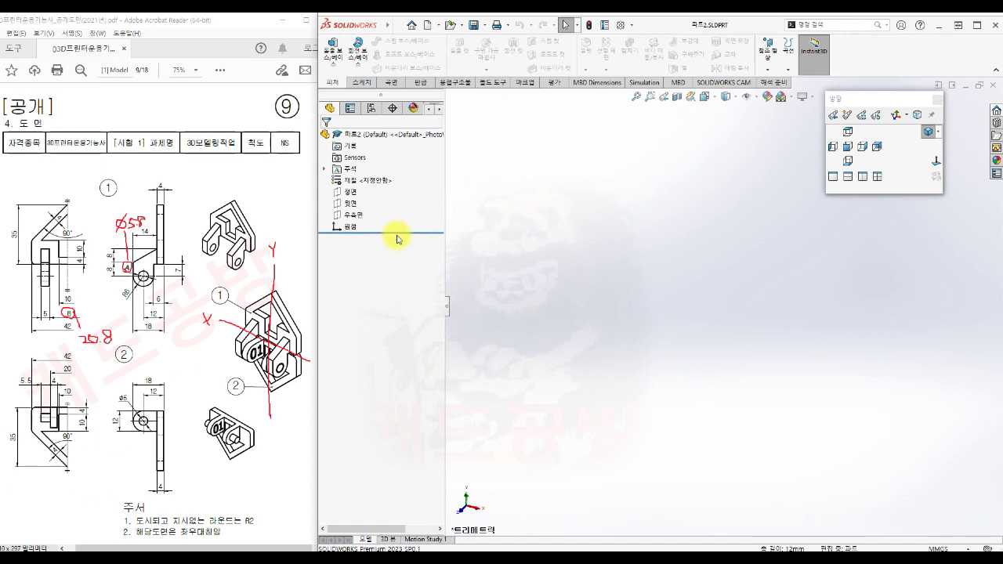
Sketch a closed five-sided outline on the Front plane (정면), about 64 mm wide, with a horizontal top edge around the origin and a downward point
click(351, 191)
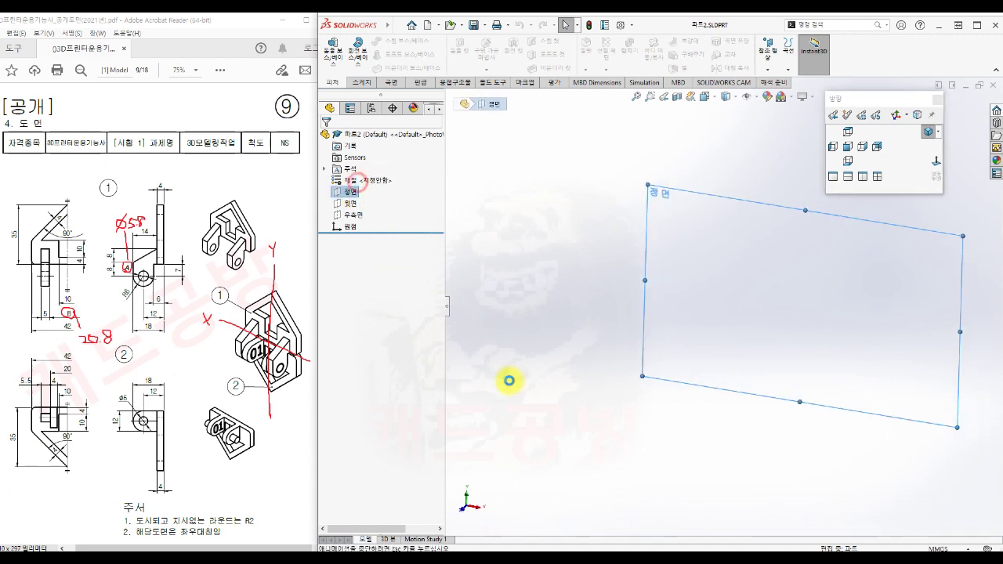
click(667, 462)
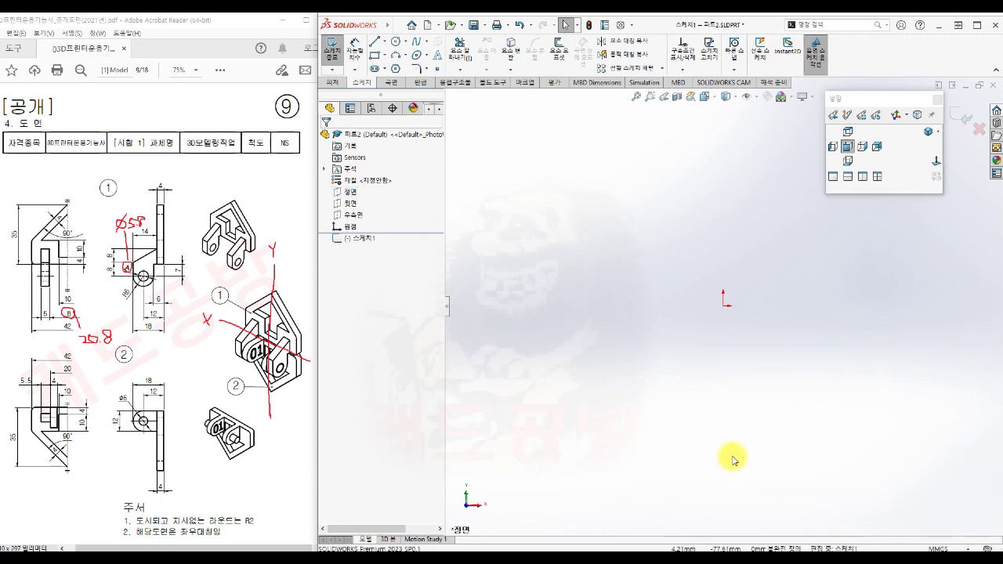
scroll(752, 420, down, 1)
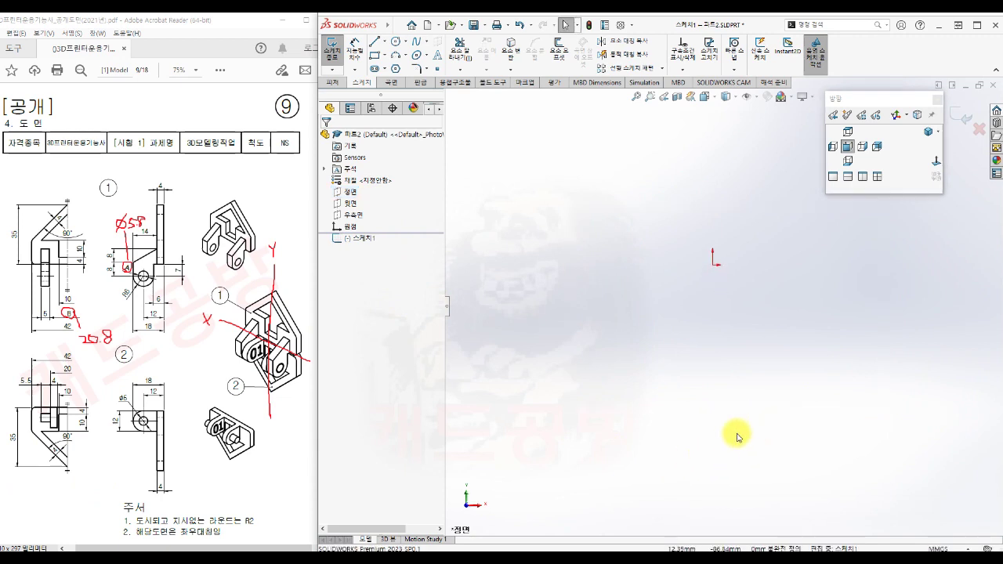
key(s)
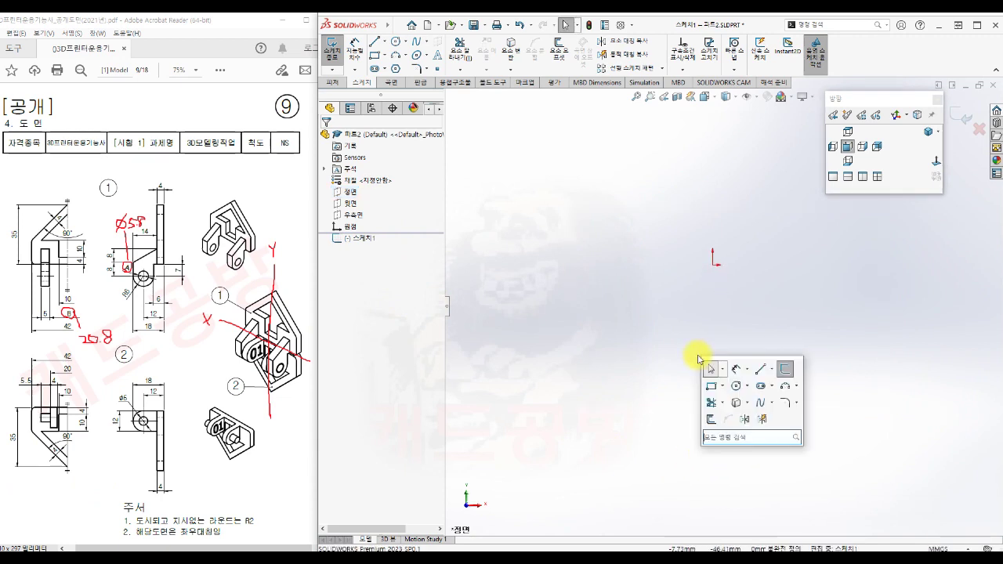
click(761, 367)
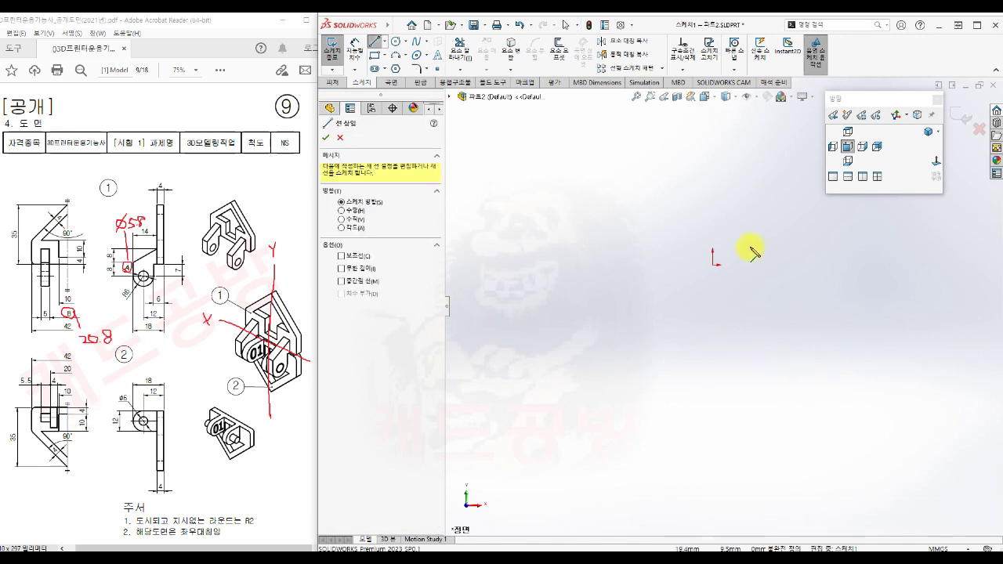
click(771, 238)
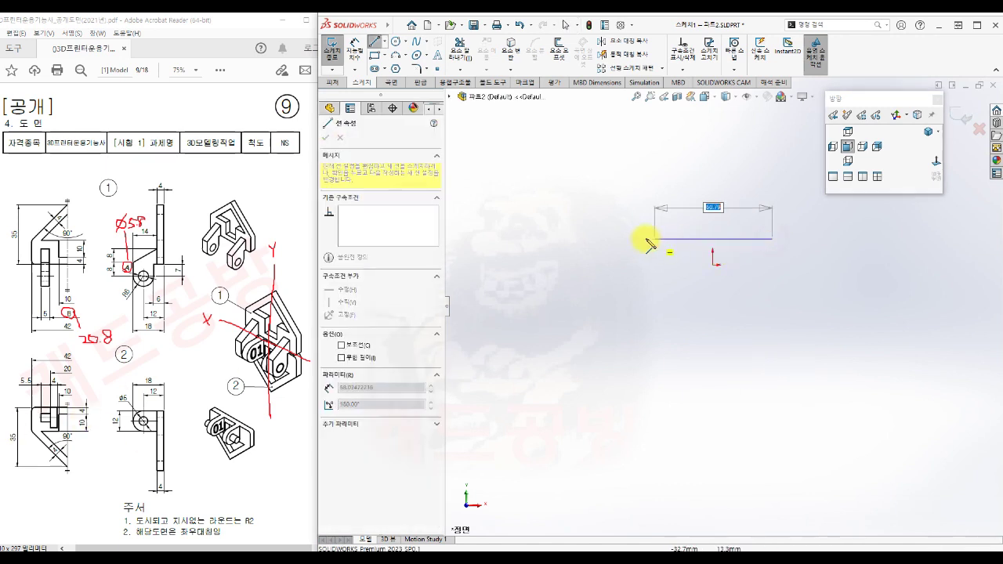
click(650, 238)
click(650, 279)
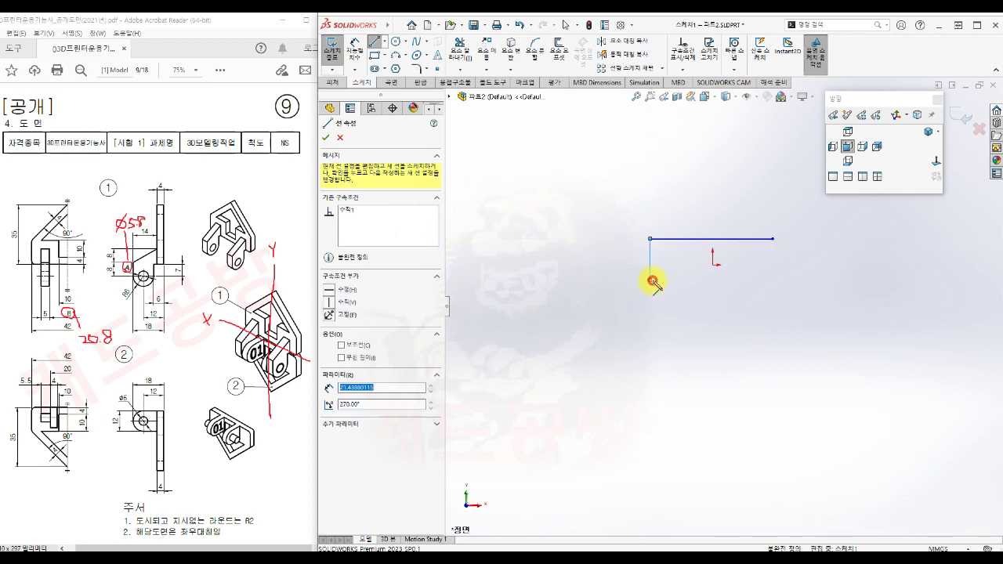
click(724, 353)
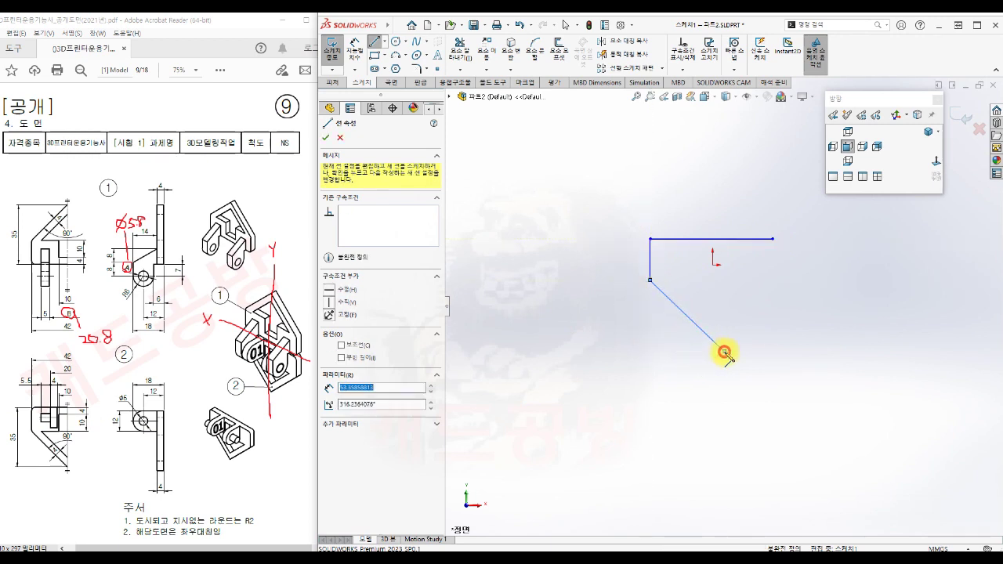
click(773, 301)
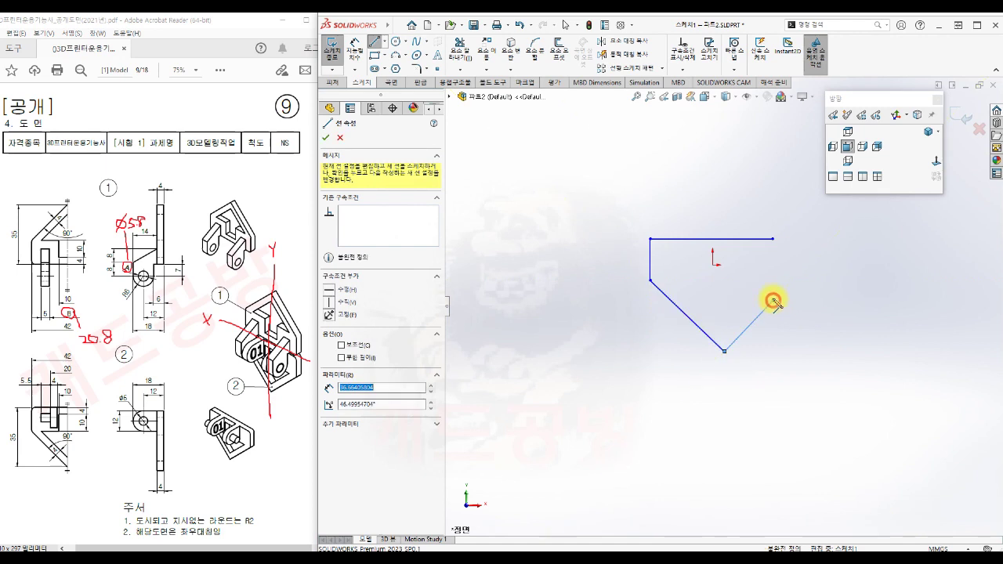
click(773, 238)
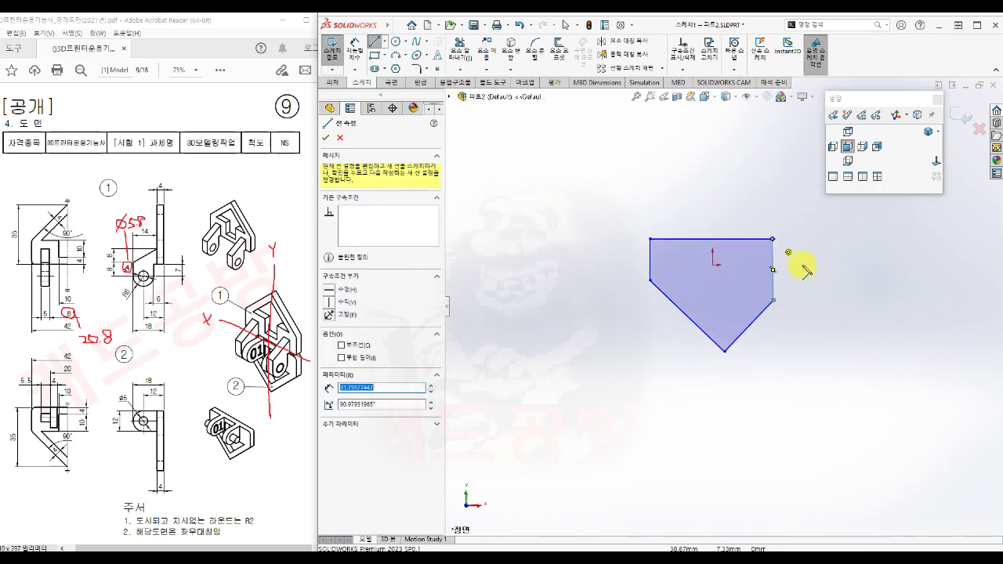
key(Escape)
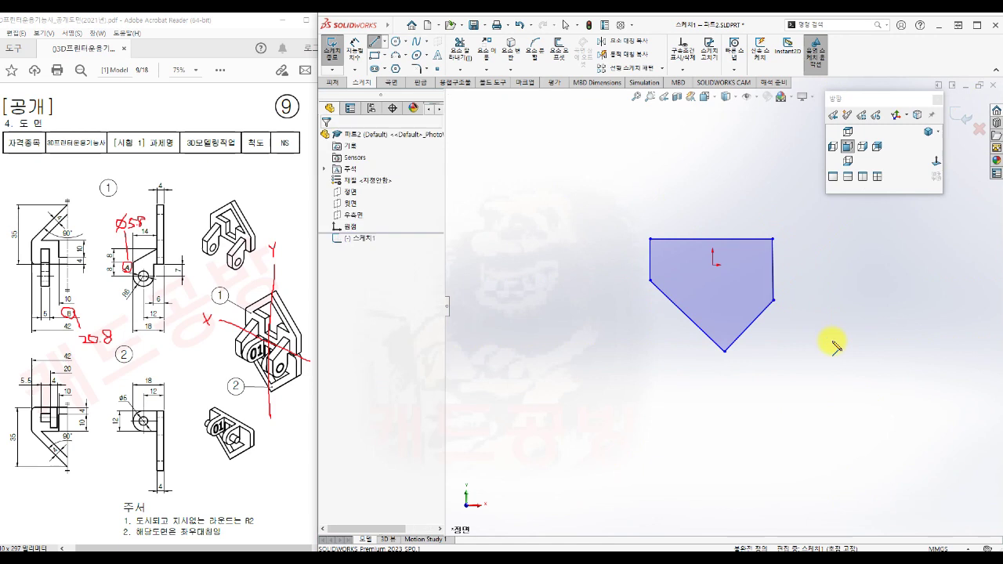
Make the outline's right edge vertical and constrain the midpoint of the top edge to the origin
click(774, 268)
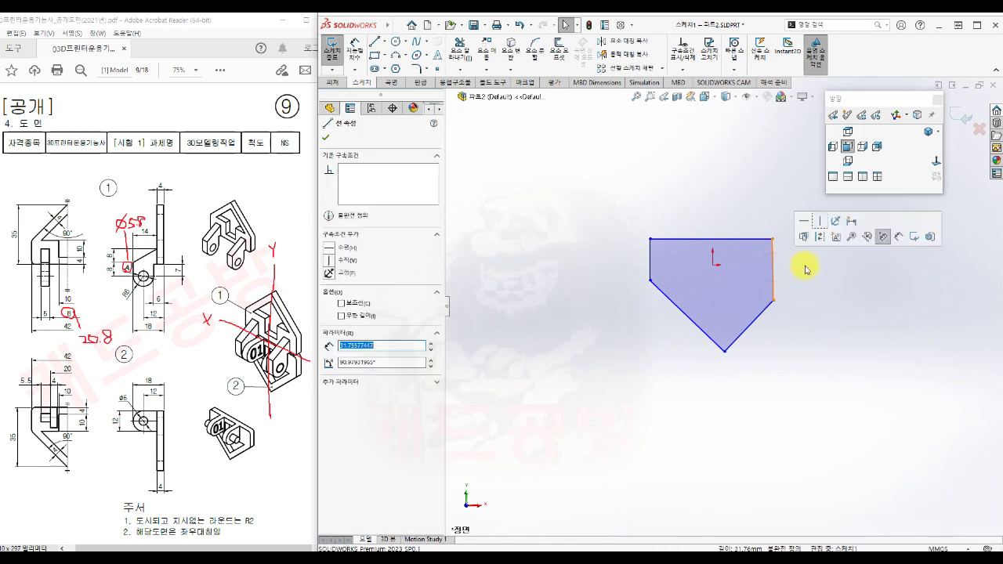
click(809, 315)
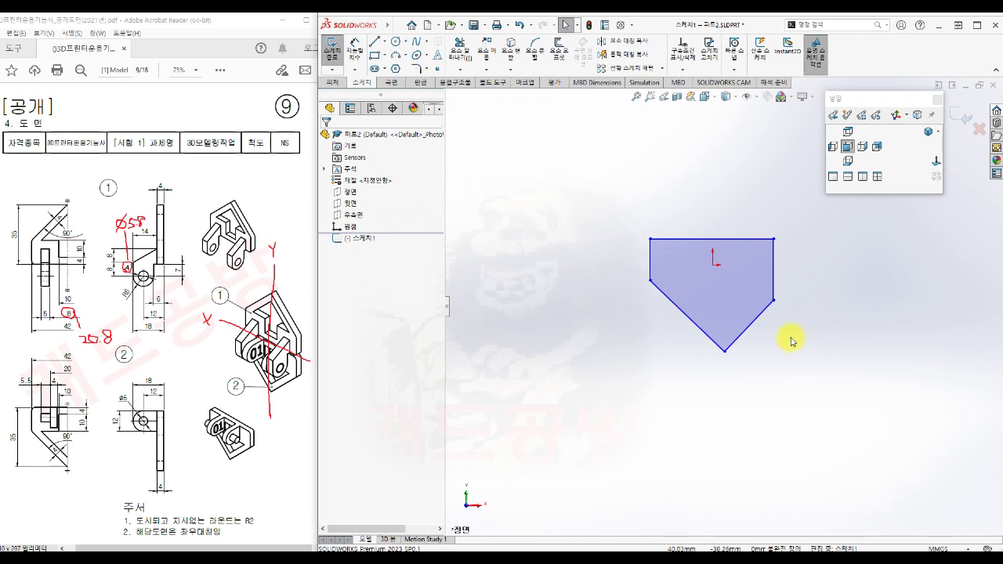
click(734, 238)
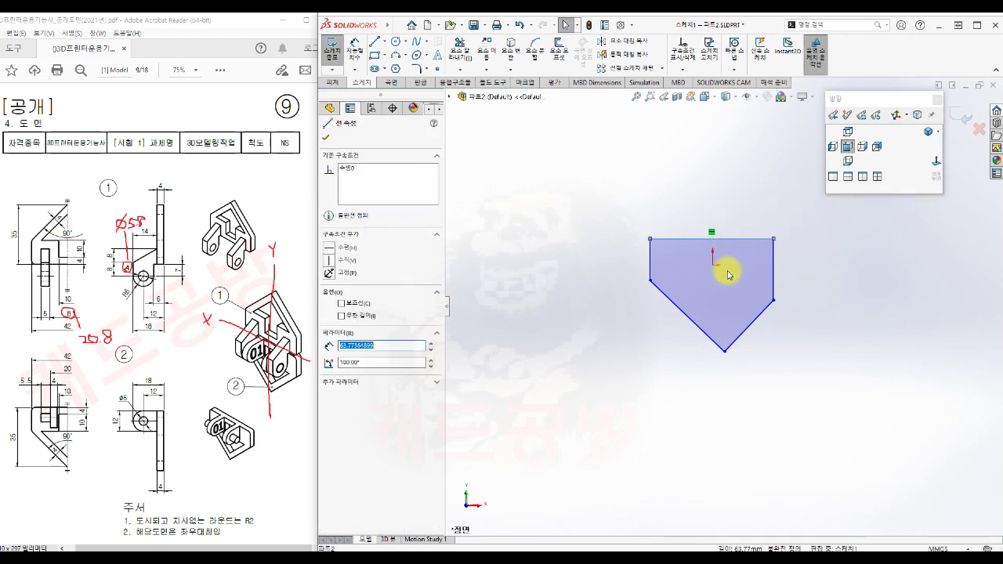
ctrl+click(713, 264)
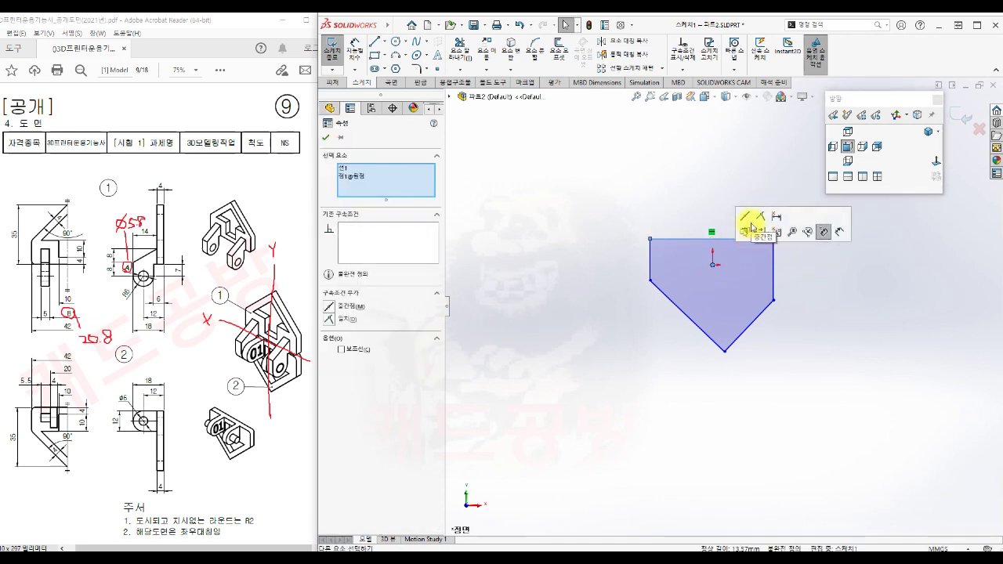
click(745, 218)
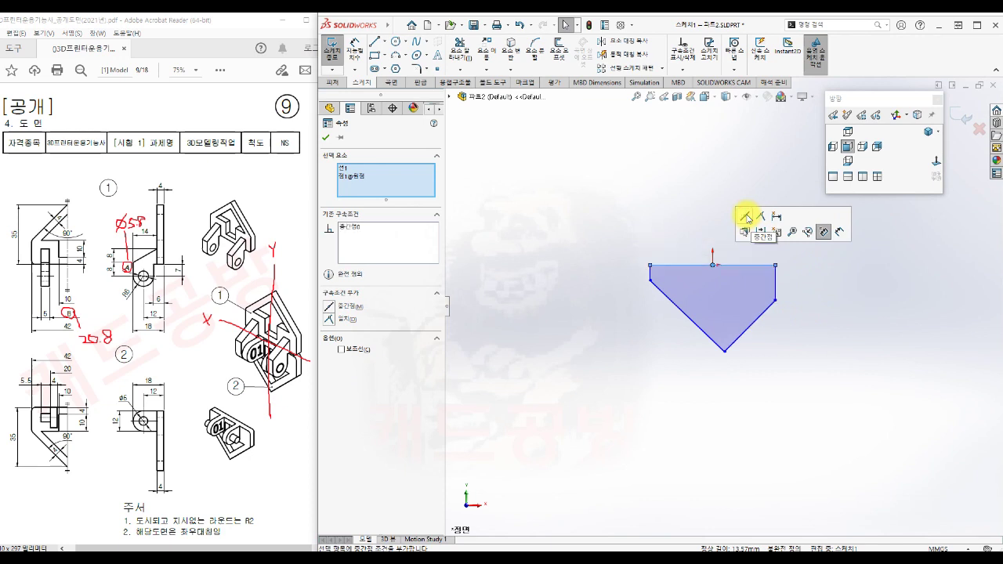
click(815, 323)
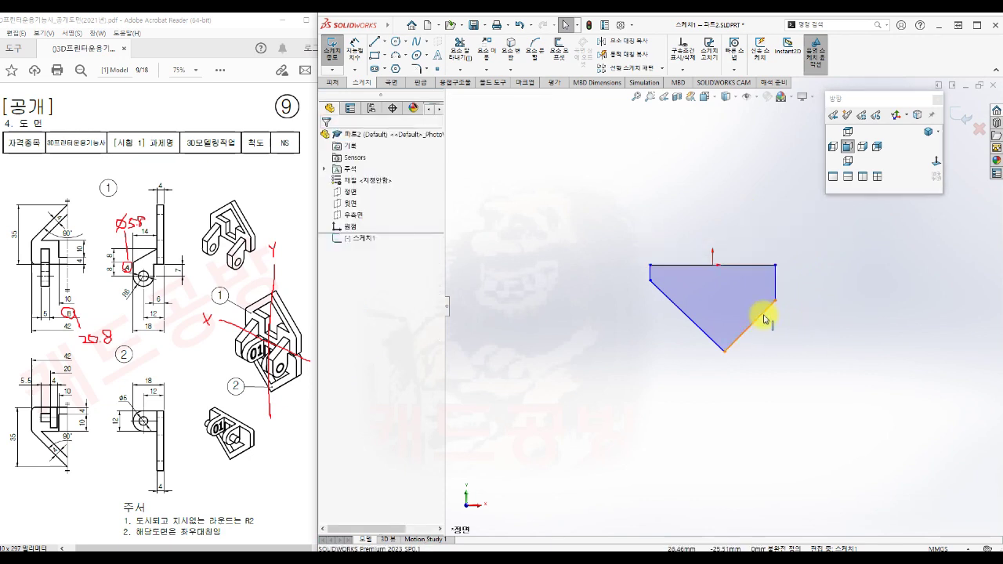
Add an equal relation between the outline's left and right vertical edges
scroll(732, 307, down, 4)
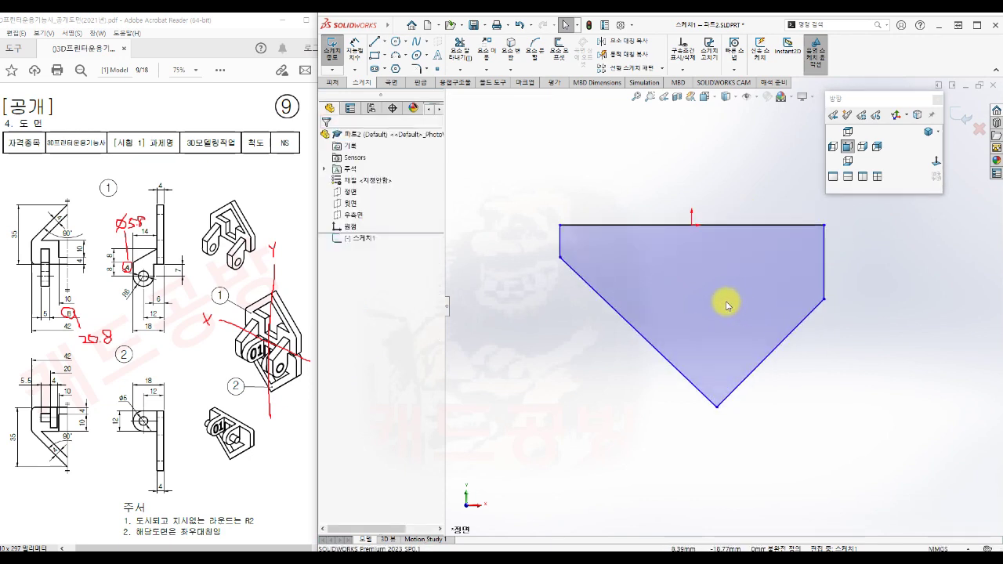
click(560, 240)
ctrl+click(824, 270)
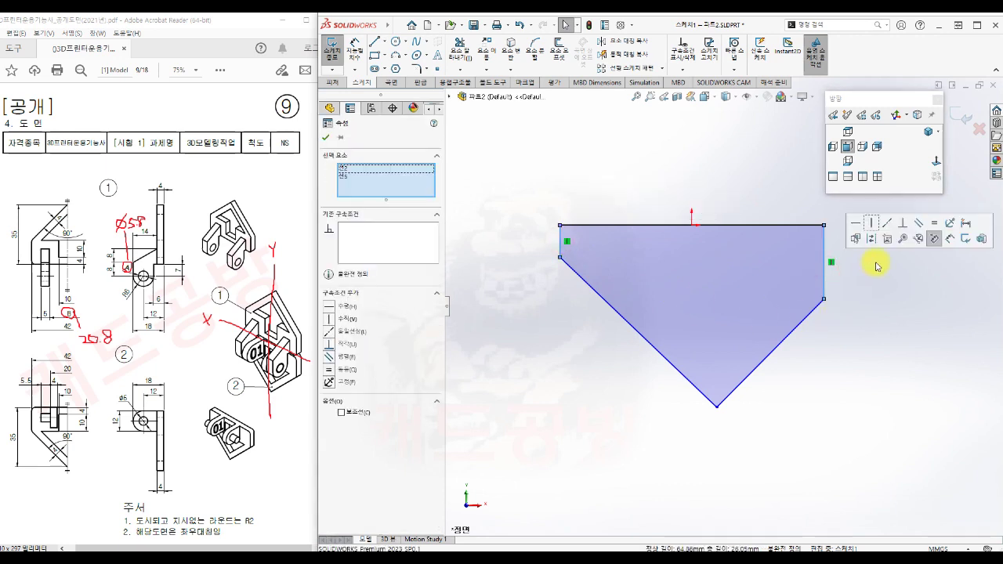
click(935, 225)
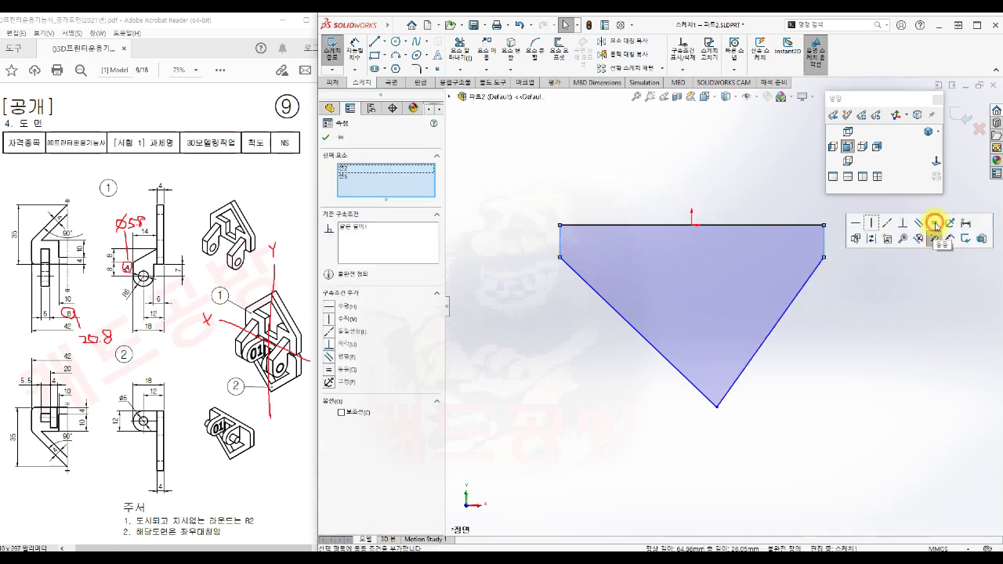
click(893, 297)
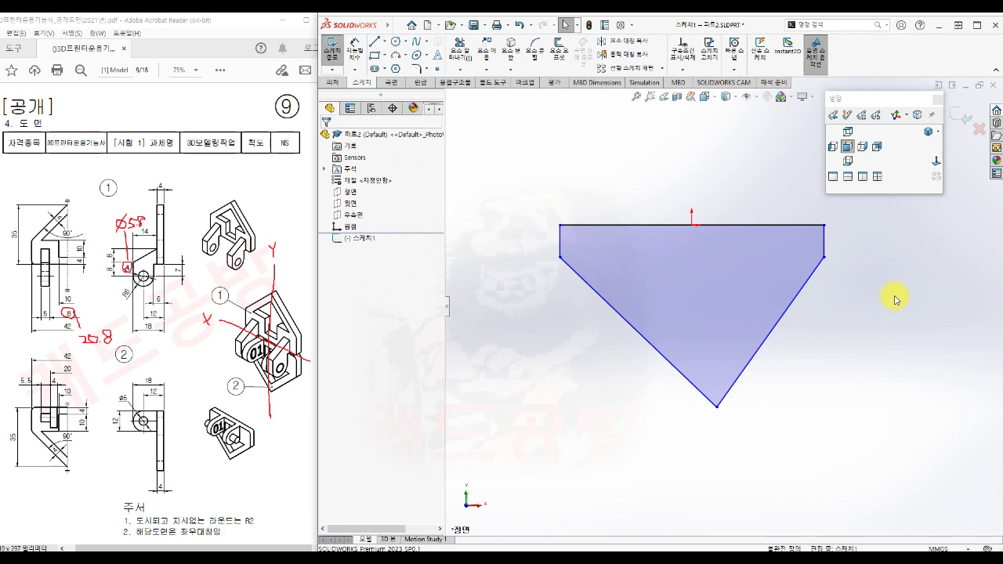
Add an equal relation between the two sloped edges that meet at the outline's lower point
click(797, 297)
ctrl+click(666, 359)
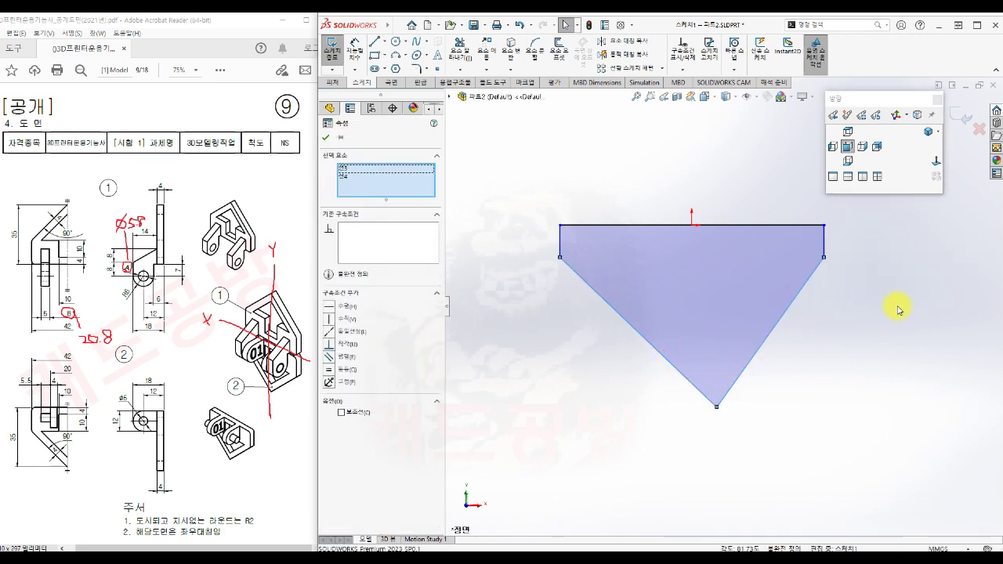
click(342, 370)
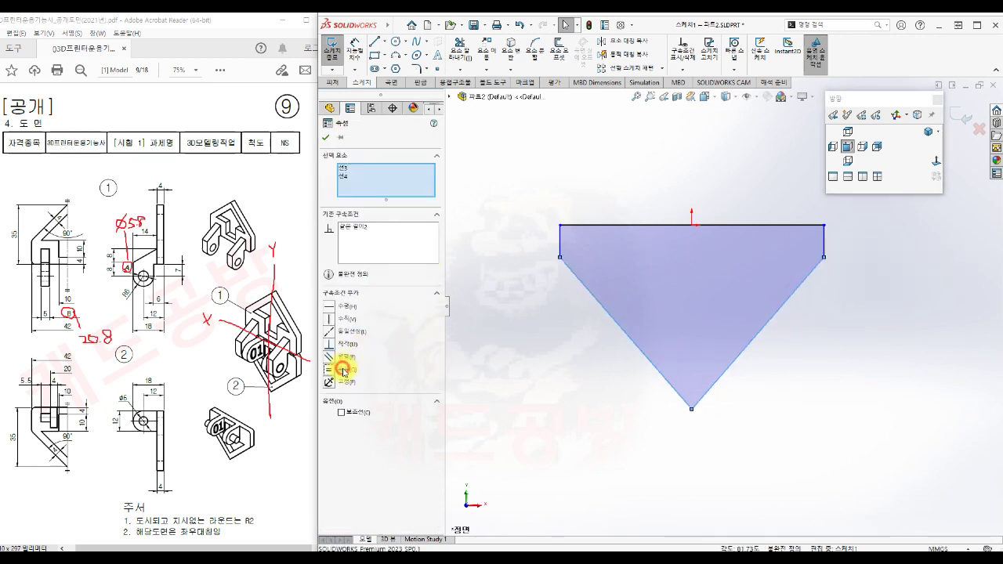
click(528, 371)
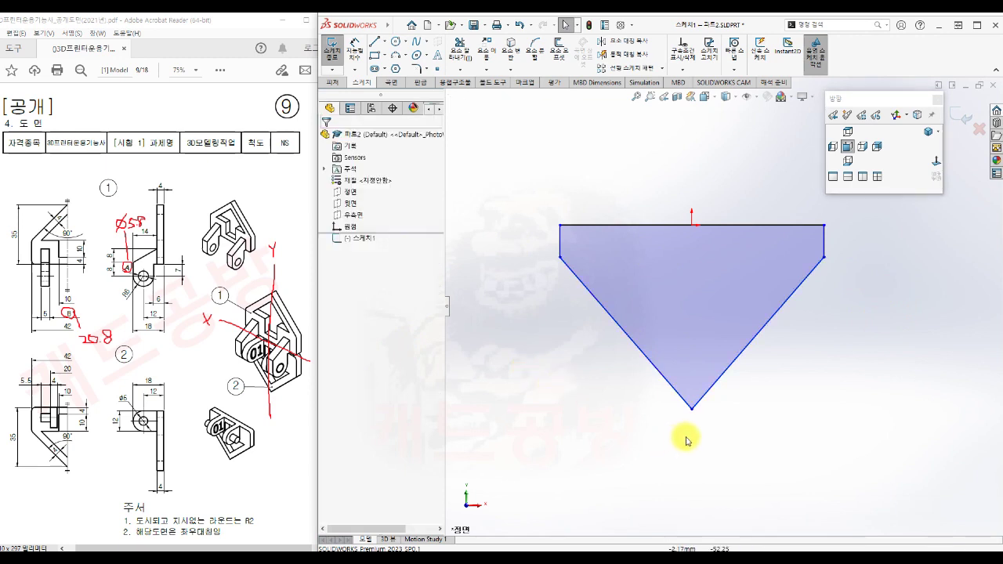
Add a vertical relation between the outline's lowest vertex and the origin
click(692, 410)
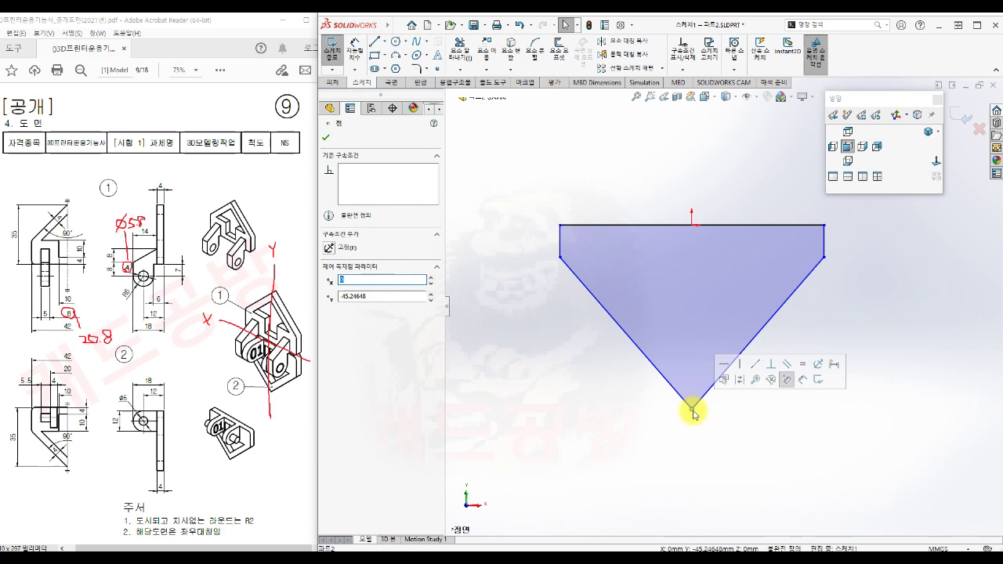
ctrl+click(691, 226)
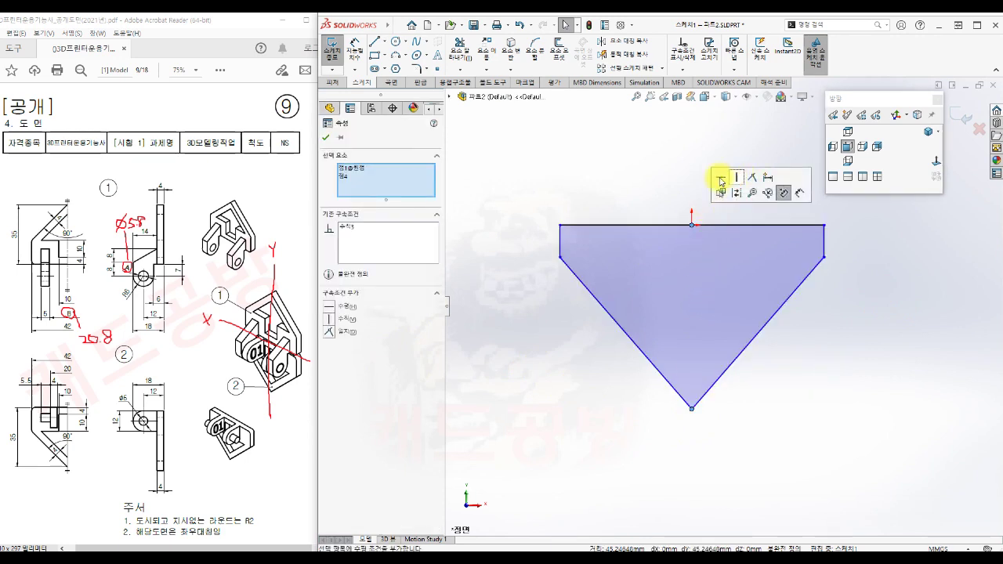
click(810, 396)
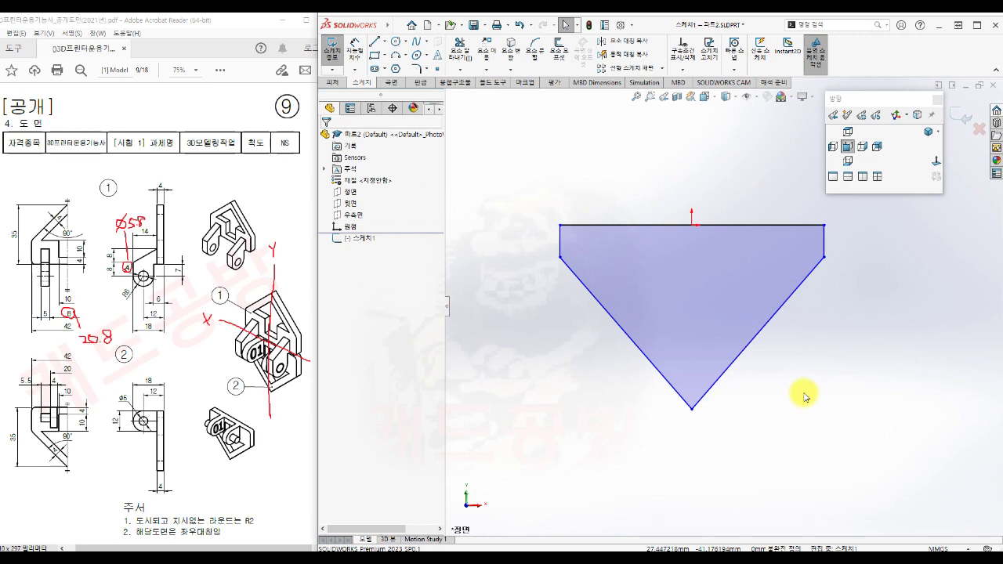
Dimension the outline's overall width between its two vertical sides as 42 mm
key(s)
click(842, 407)
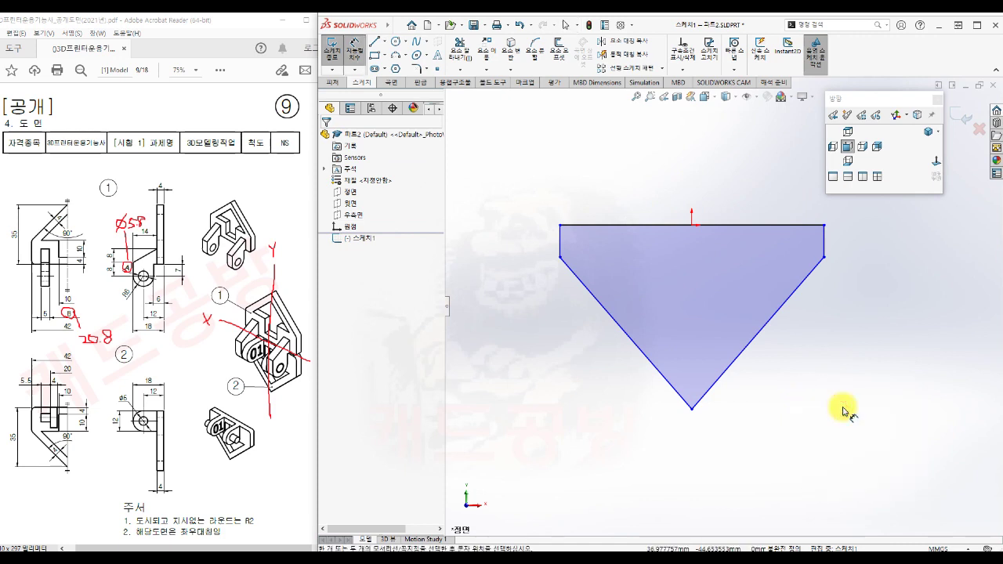
click(560, 237)
click(823, 247)
click(683, 195)
text(42)
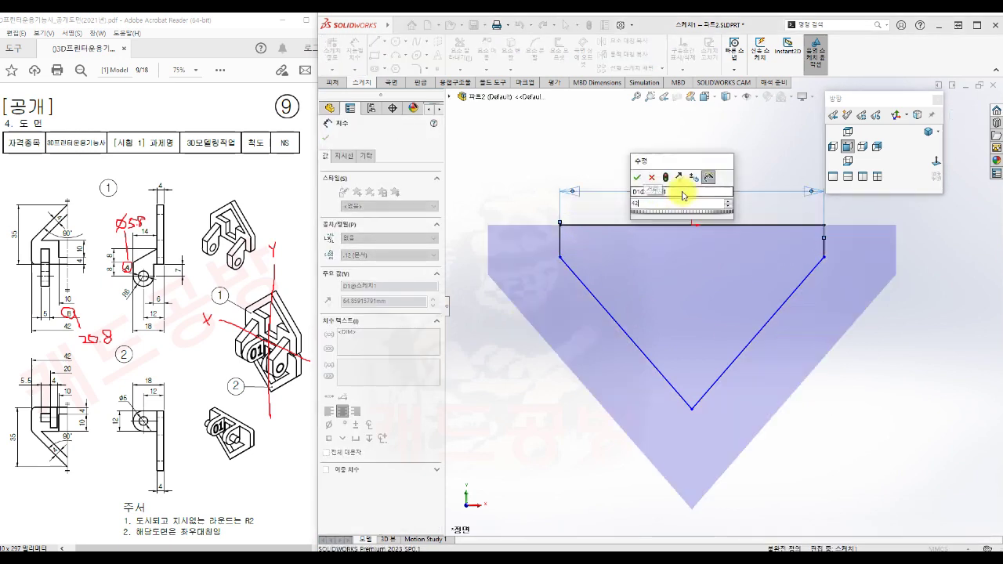
key(Return)
key(Escape)
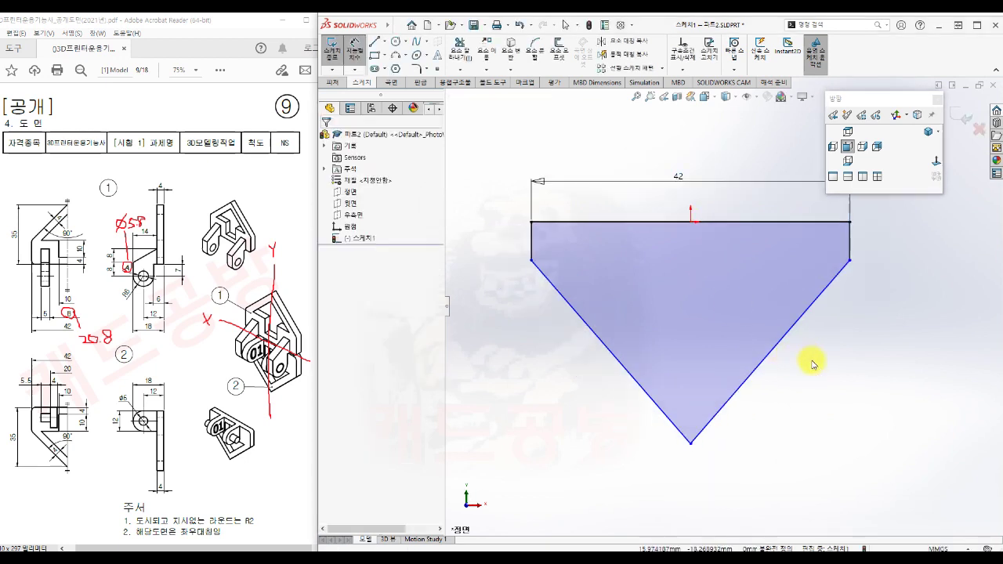
Dimension the height from the outline's top edge to its lowest vertex as 35 mm
key(s)
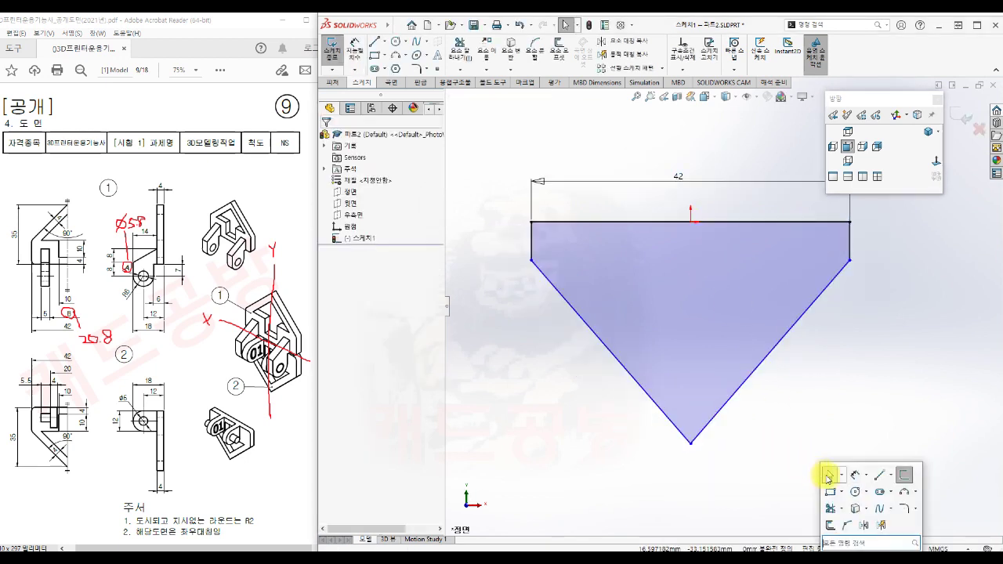
click(852, 473)
click(760, 223)
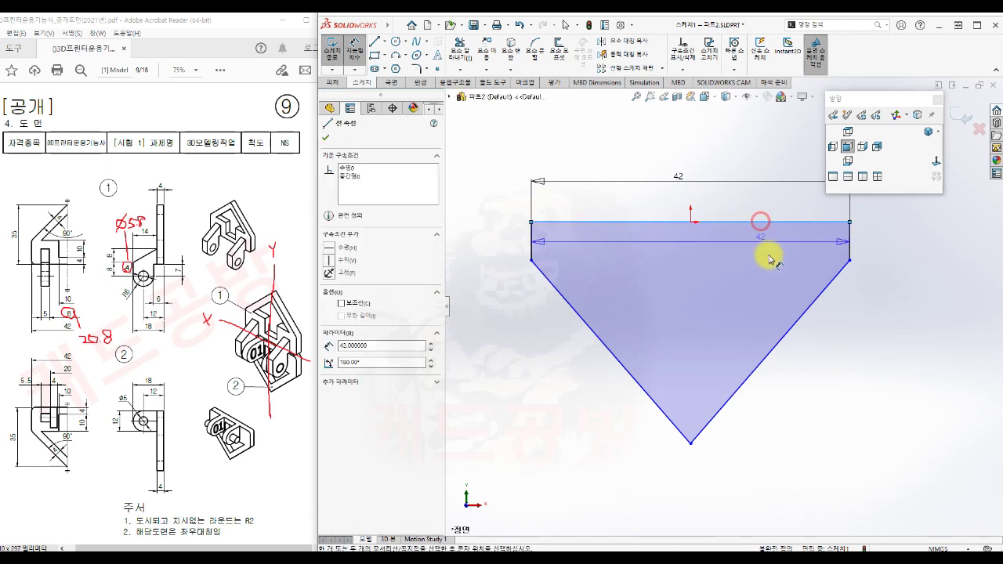
click(690, 443)
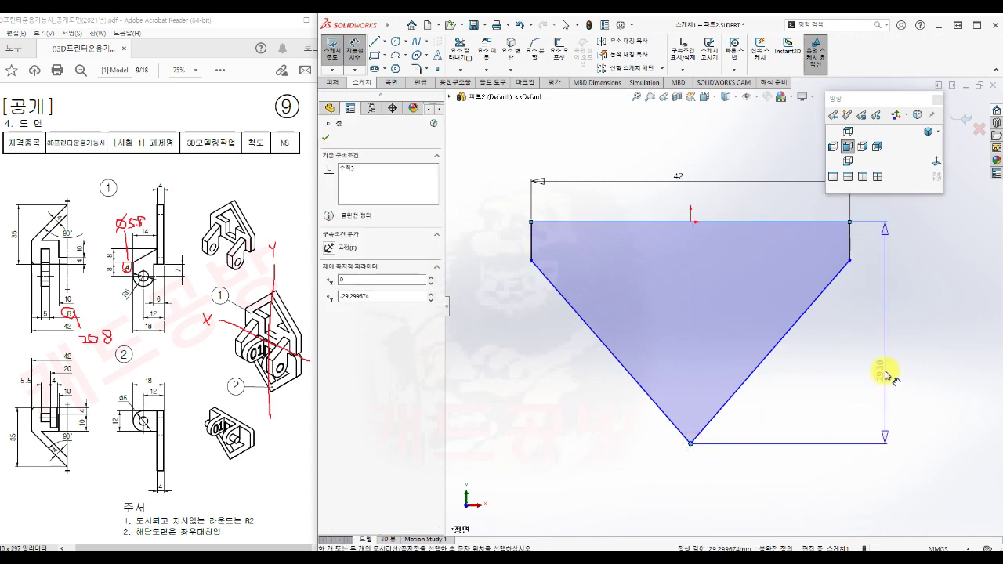
click(886, 374)
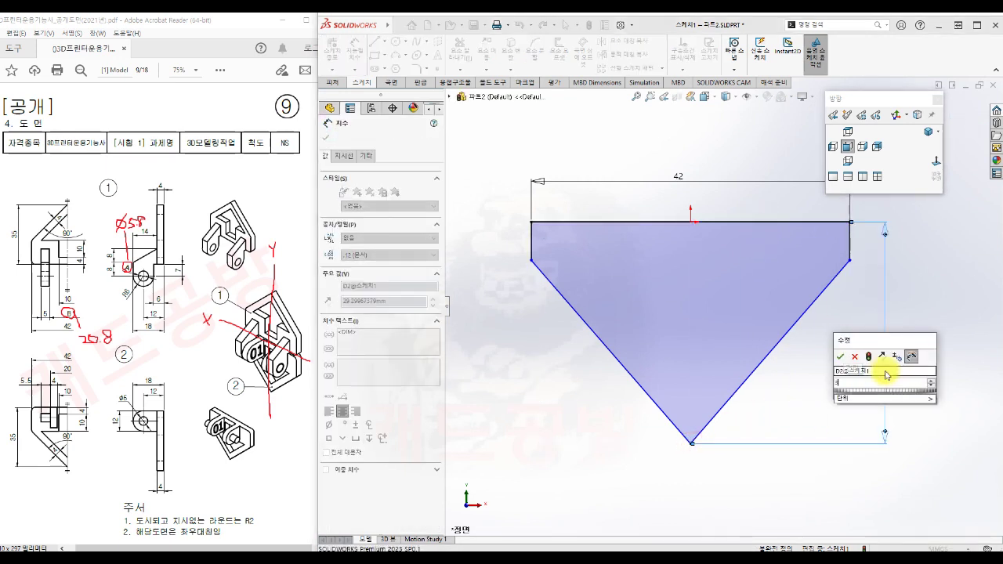
key(Return)
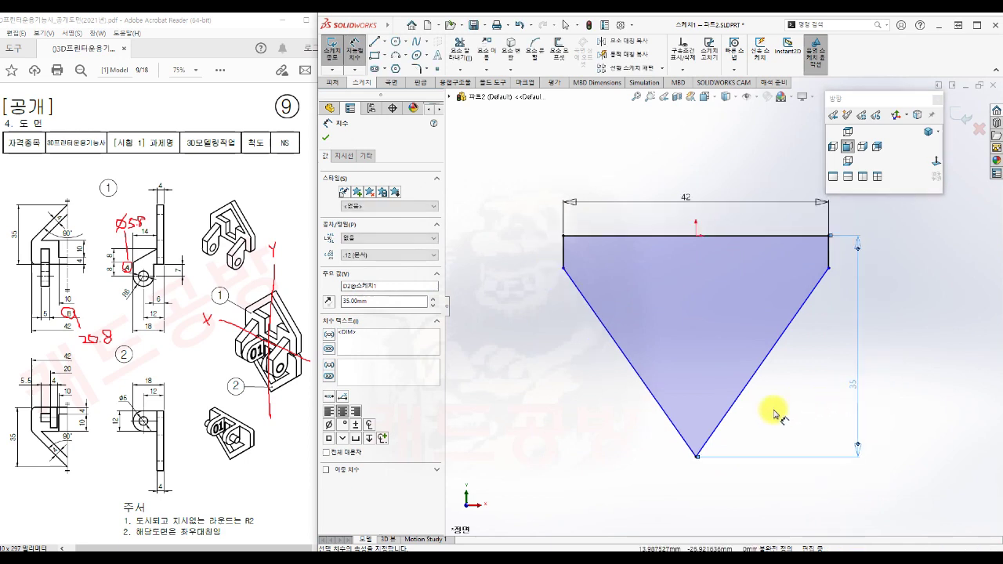
key(Escape)
Dimension the angle between the outline's two slanted edges as 90°
click(731, 408)
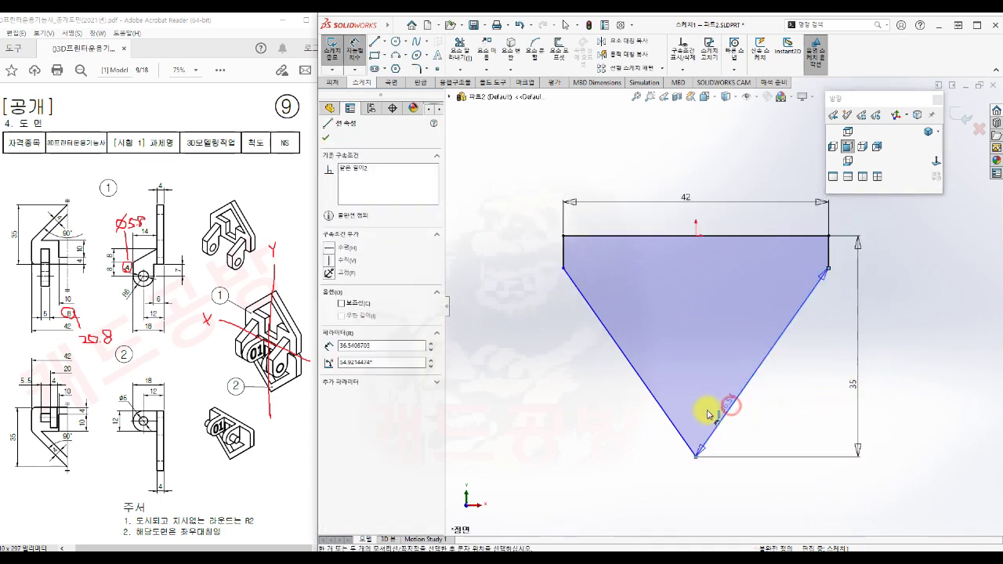
click(665, 416)
click(704, 388)
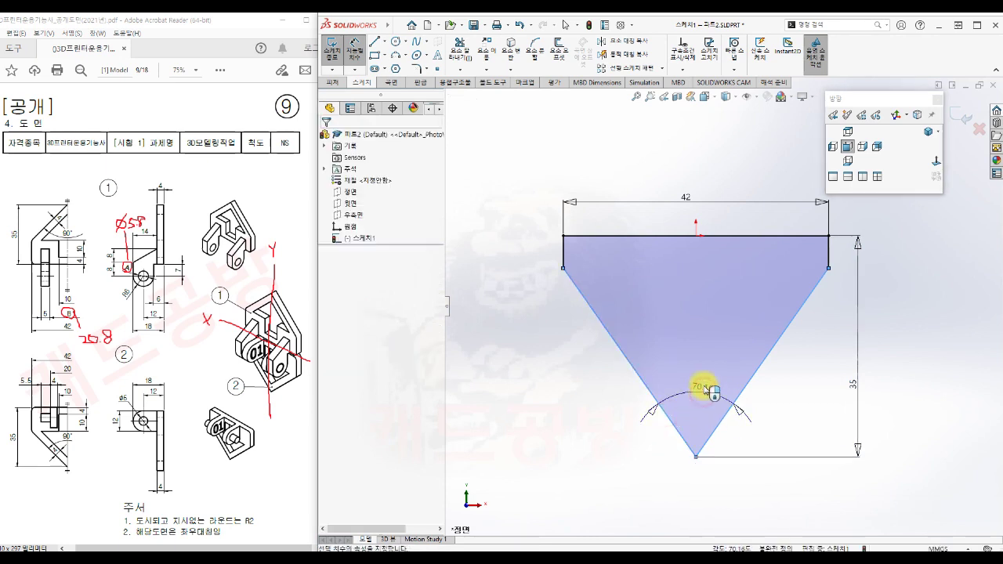
key(Return)
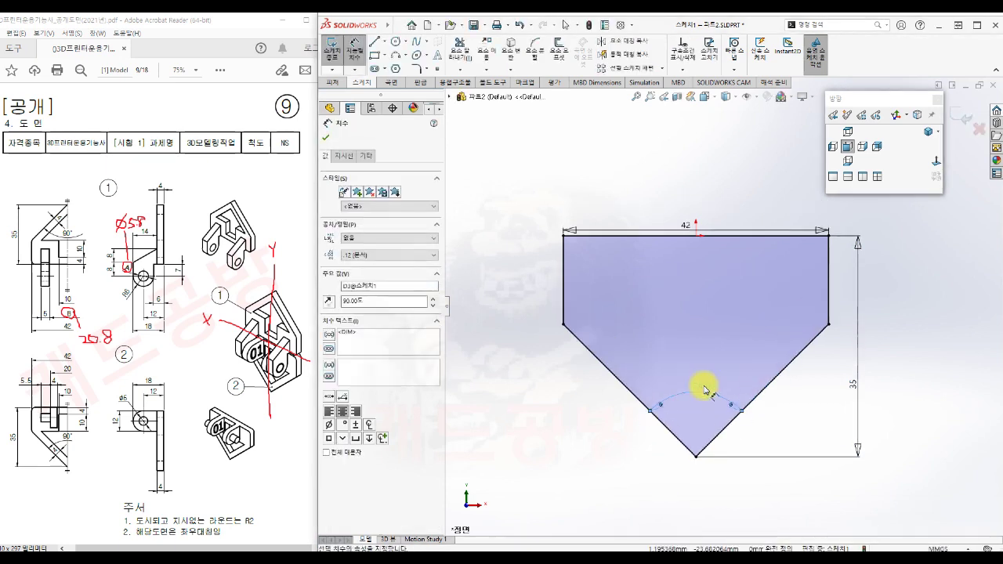
key(Escape)
key(Escape)
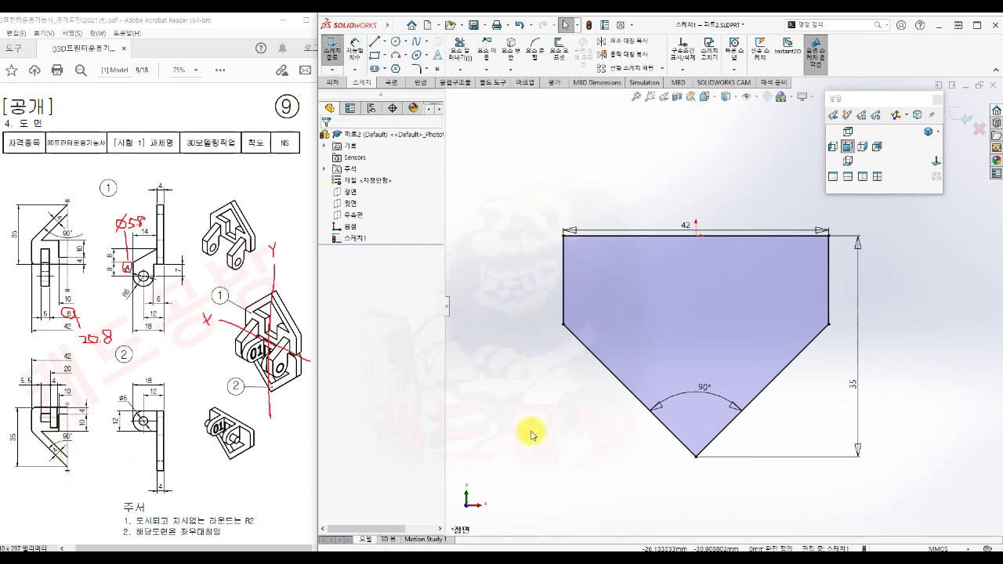
Sketch a downward-pointing arrow of connected lines inside the outline, starting with a top line about 16 mm long and letting the ends cross
key(s)
click(593, 447)
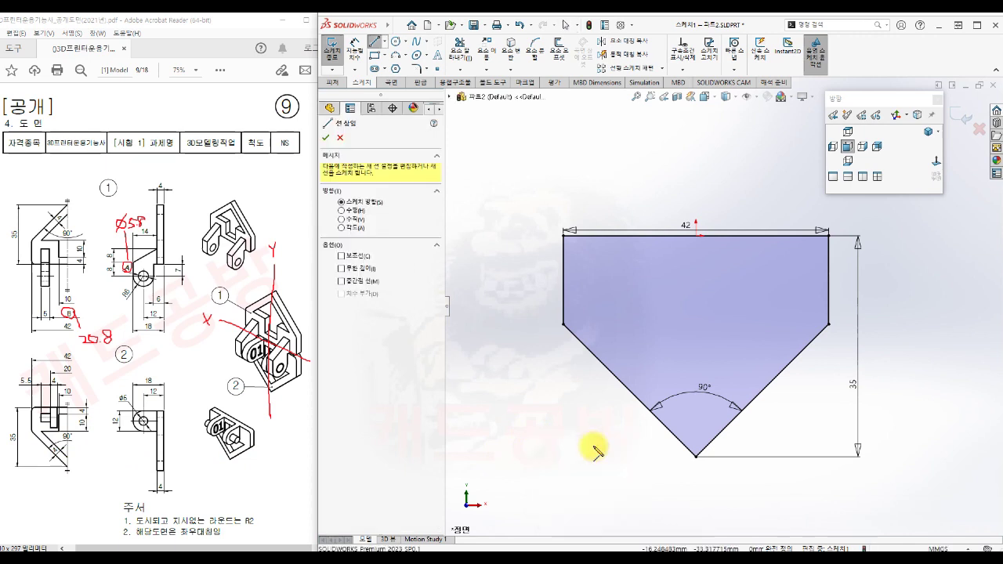
click(648, 262)
click(749, 261)
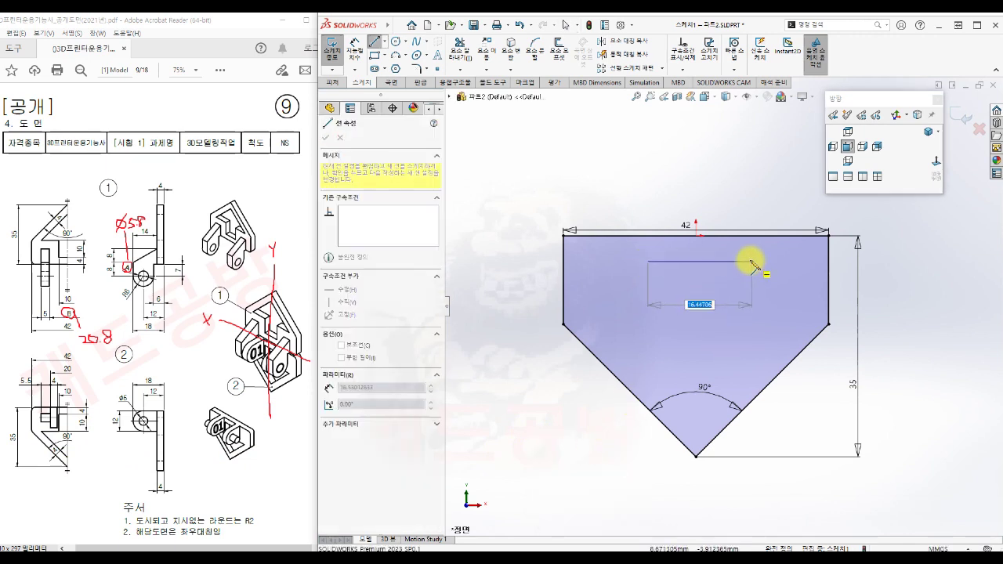
click(749, 301)
click(793, 301)
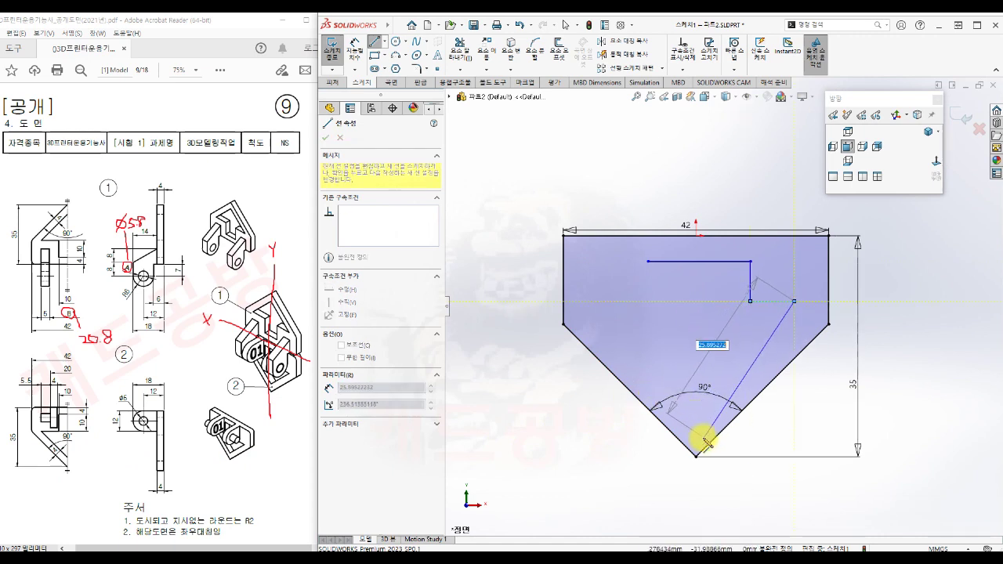
click(697, 428)
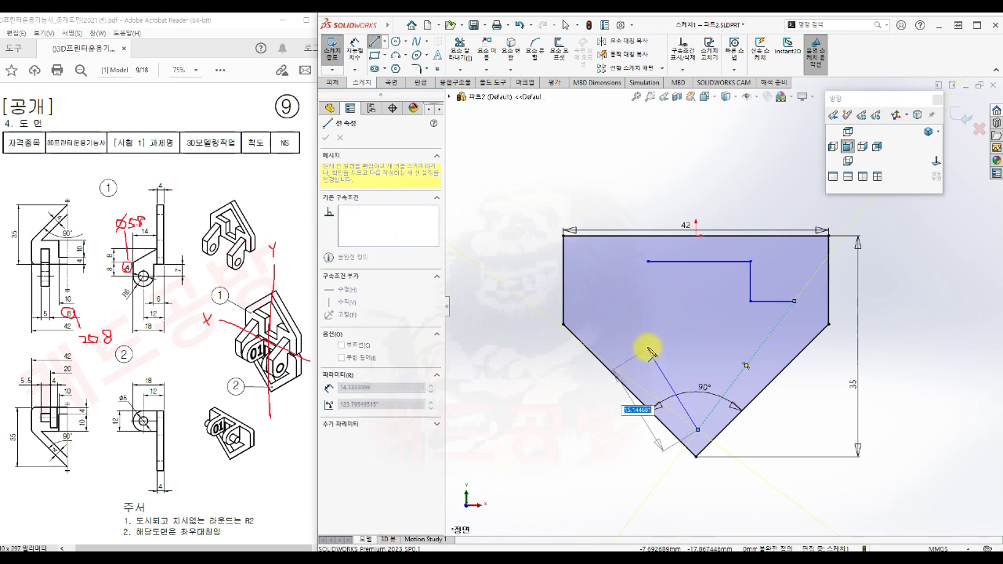
click(602, 315)
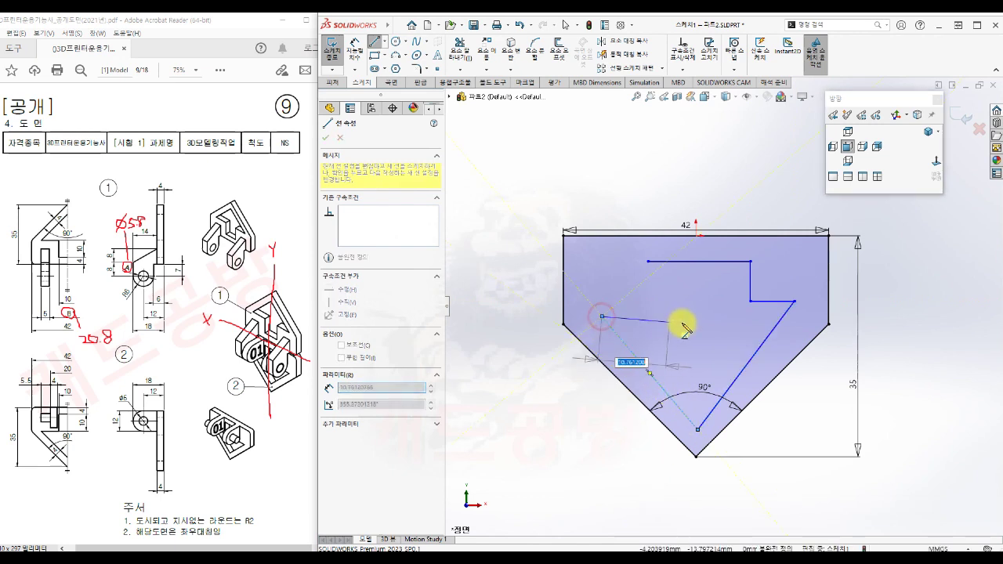
click(663, 315)
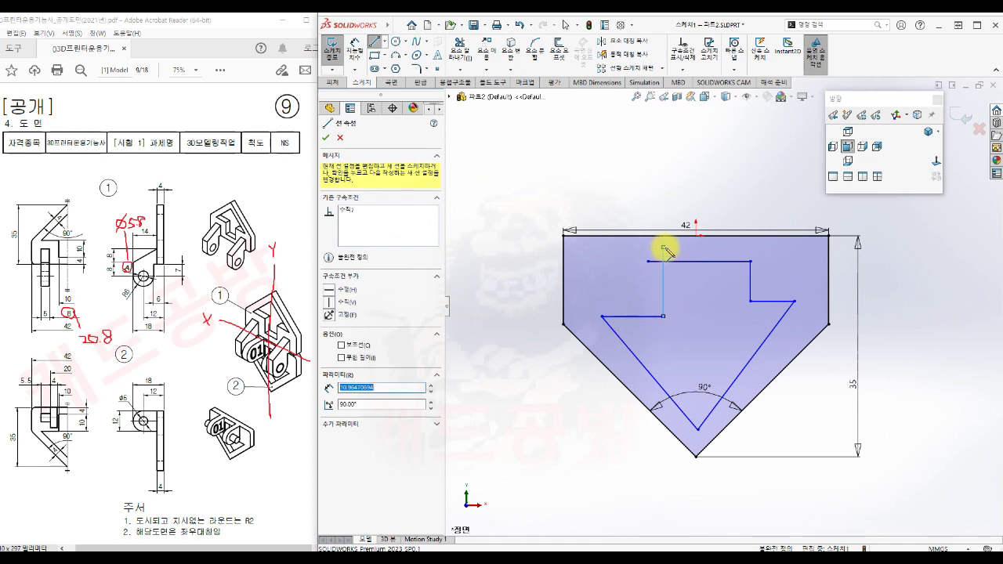
click(664, 249)
key(Escape)
Trim the two overhanging line ends at the inner arrow's upper-left corner
key(s)
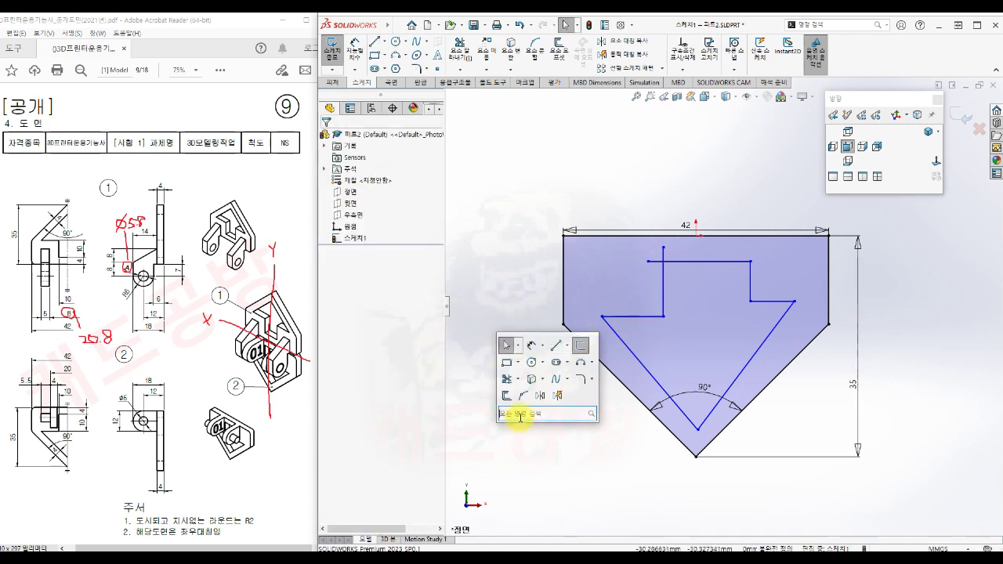
click(509, 383)
click(651, 261)
click(663, 252)
key(Escape)
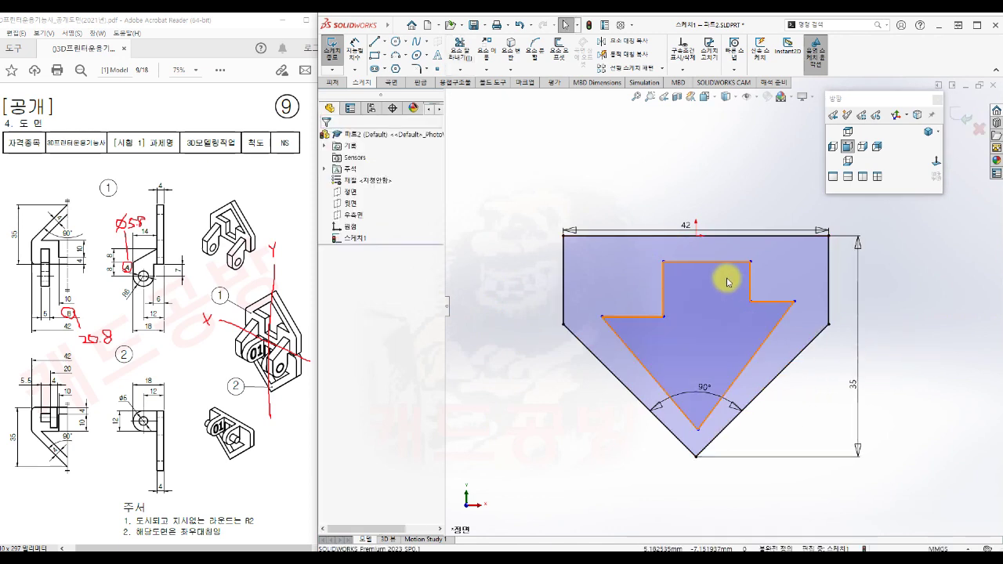
Add a vertical relation aligning the origin, the midpoint of the inner arrow's top line and the arrow's tip
click(696, 235)
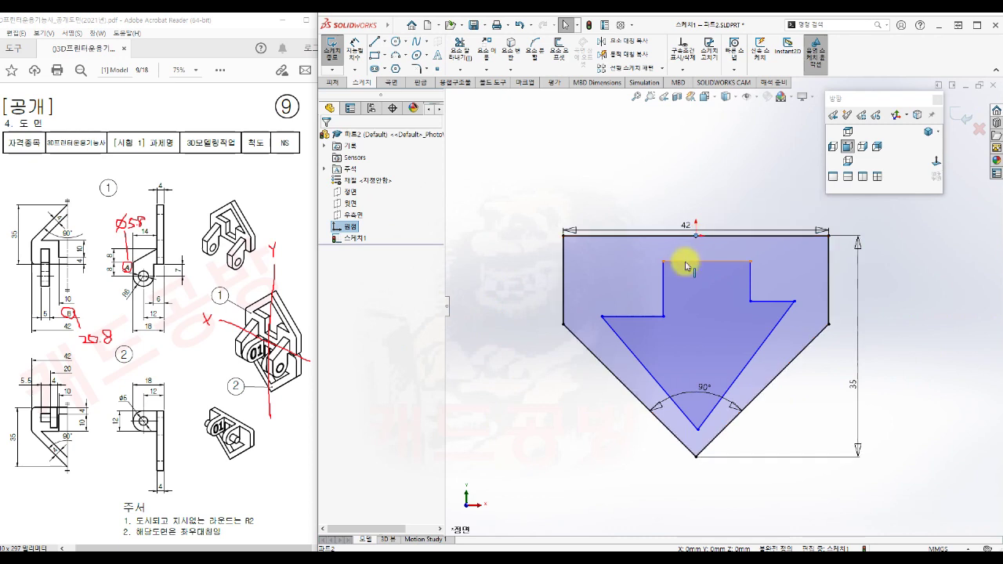
ctrl+click(706, 262)
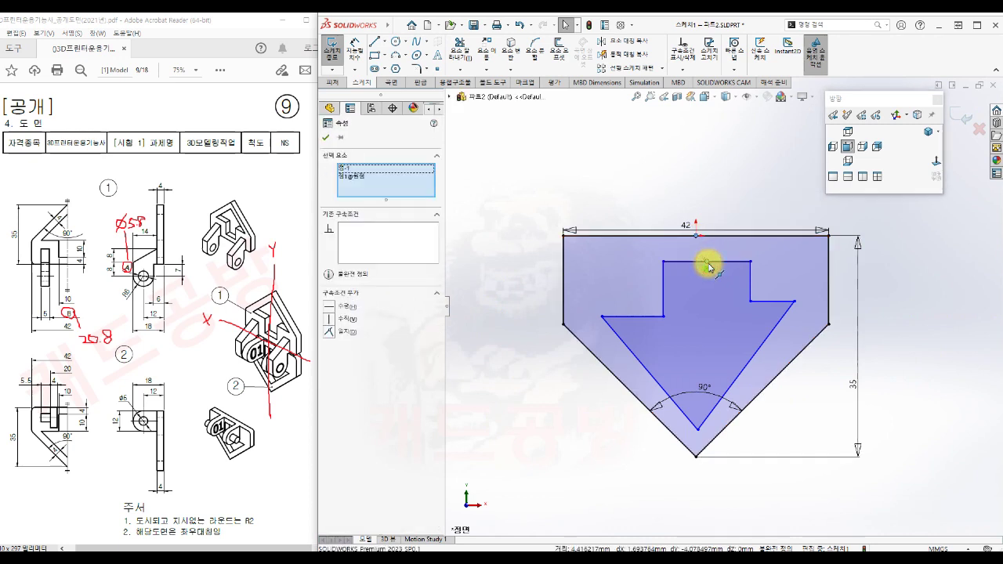
ctrl+click(697, 431)
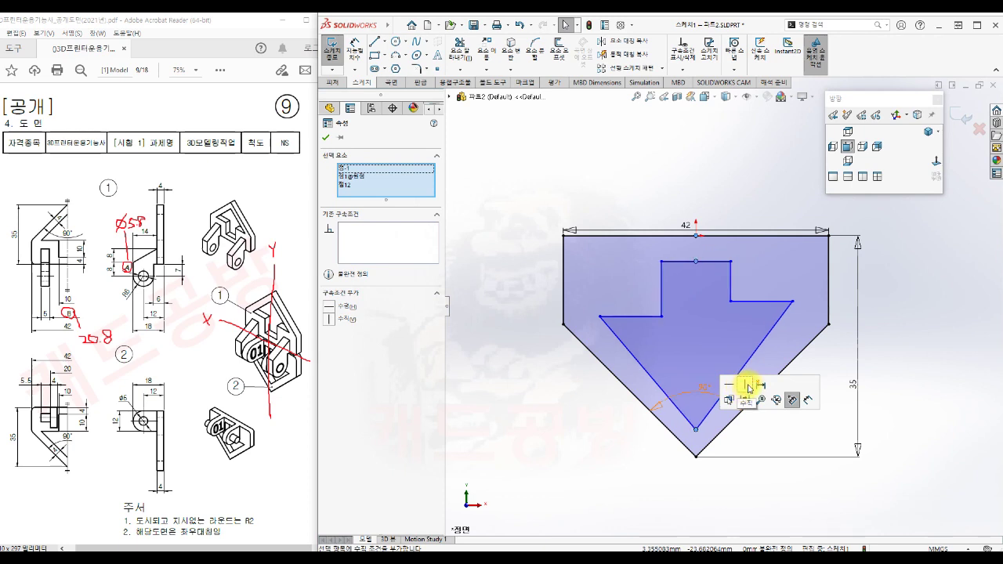
click(748, 387)
click(943, 392)
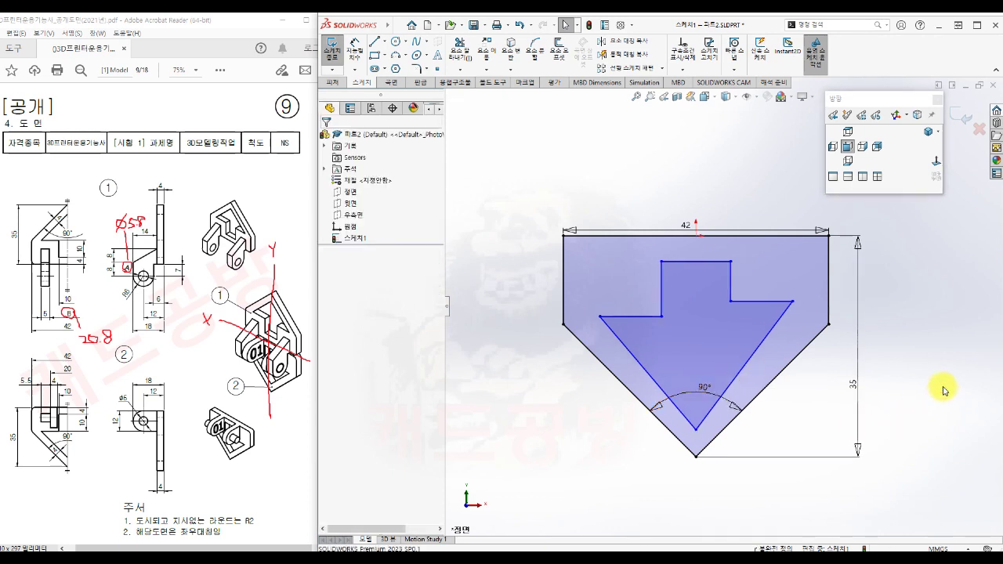
Make the inner arrow's two horizontal shoulder lines collinear and equal in length
click(744, 302)
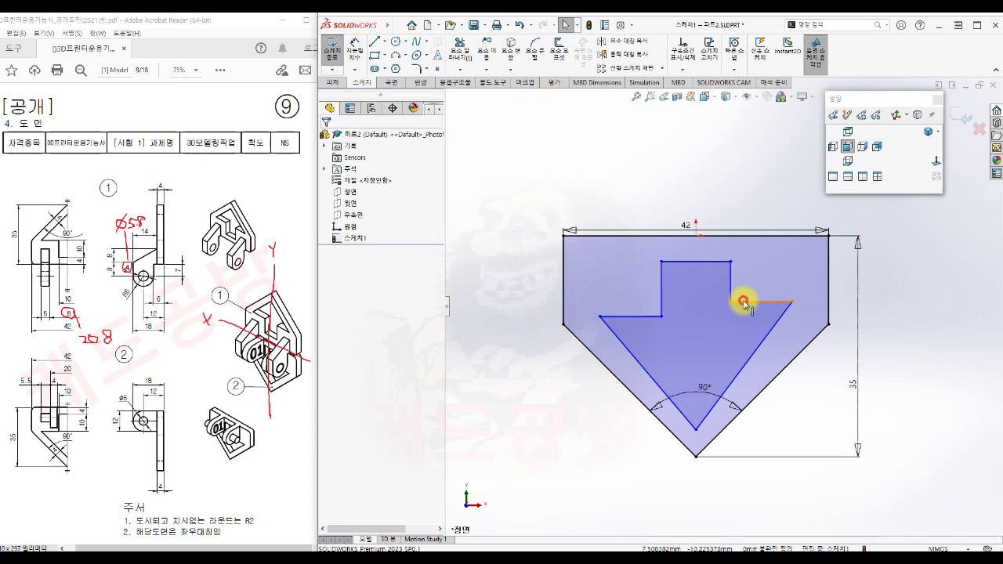
ctrl+click(636, 319)
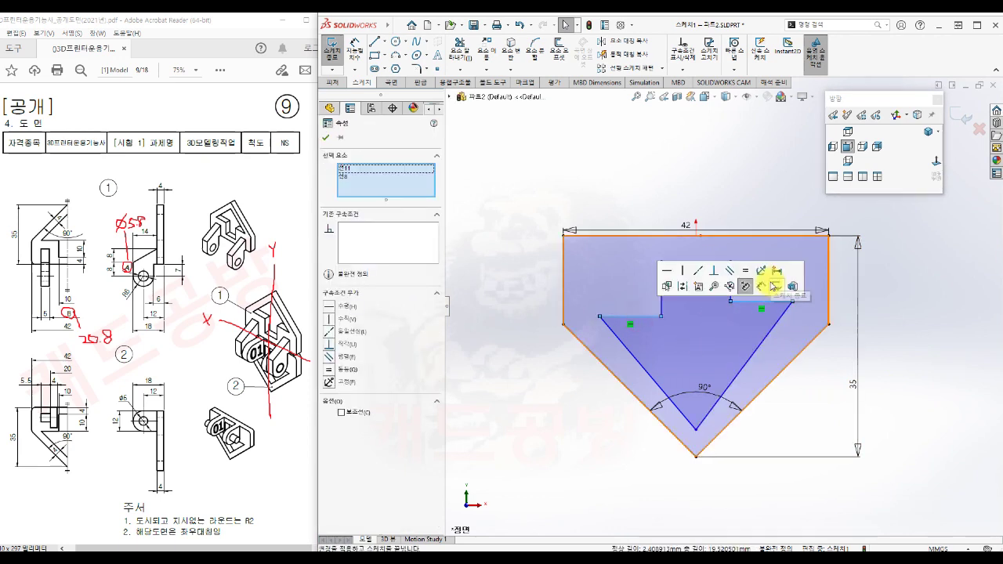
click(698, 271)
click(745, 271)
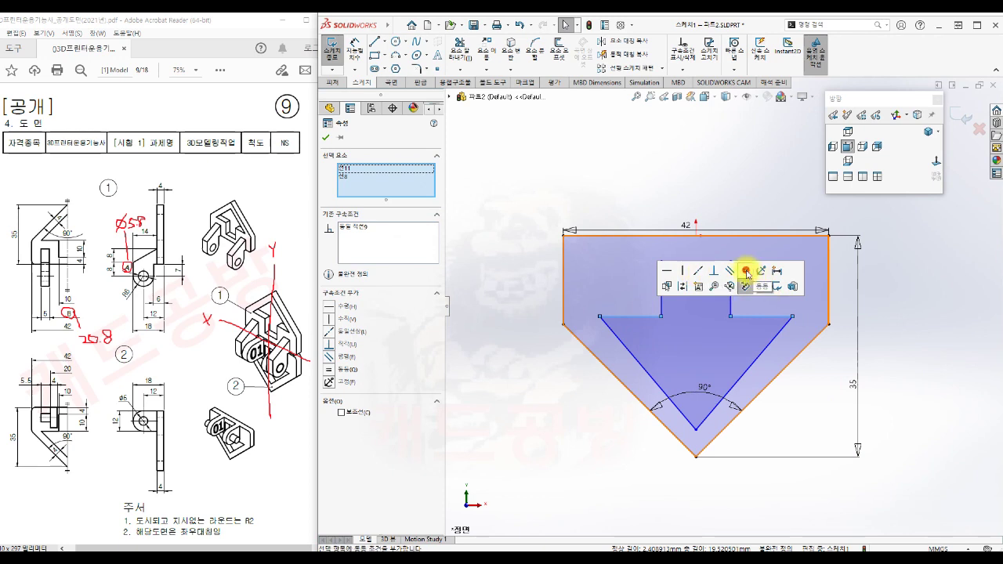
click(943, 345)
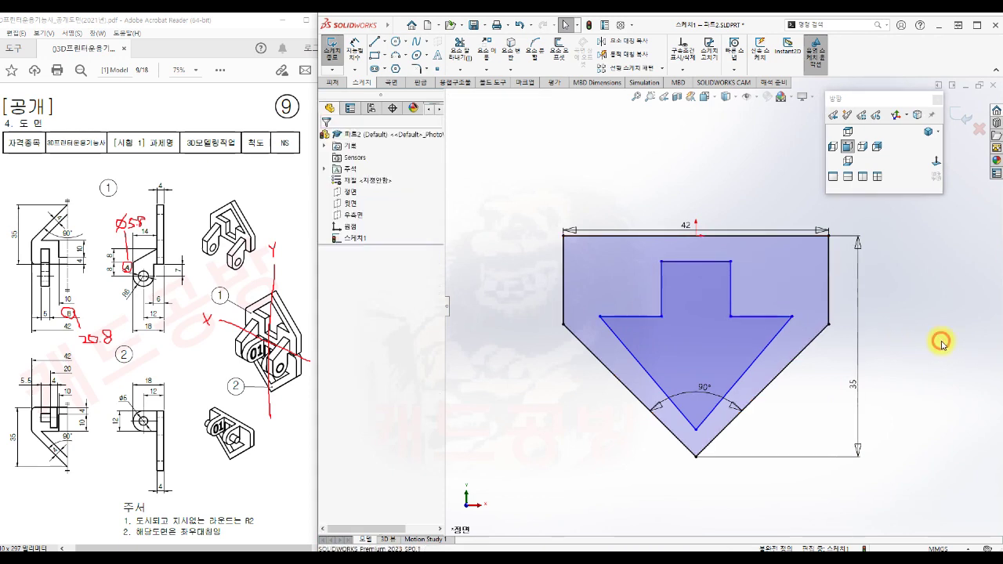
Add an equal relation between the two vertical sides of the inner arrow
click(731, 287)
ctrl+click(662, 291)
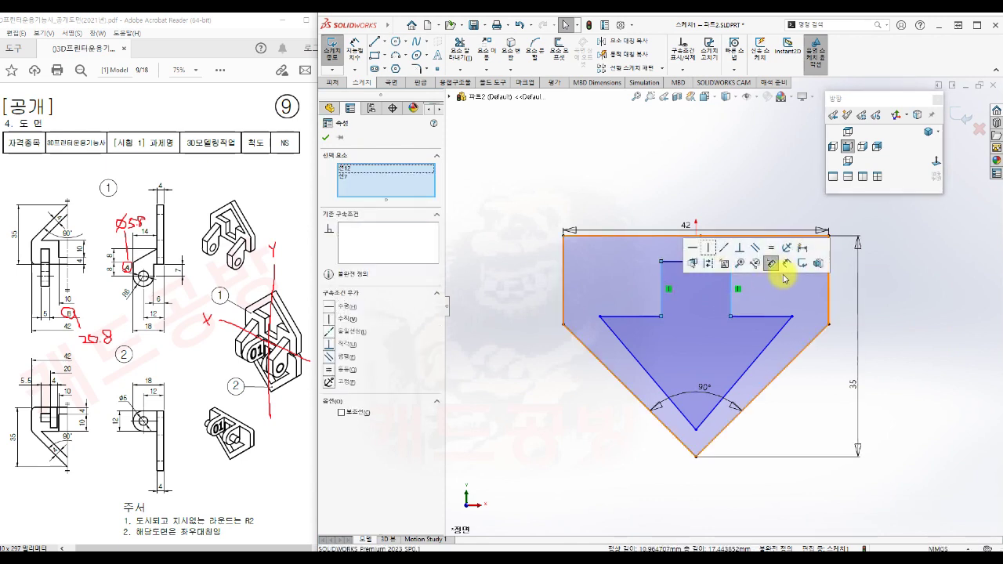
click(773, 253)
click(910, 351)
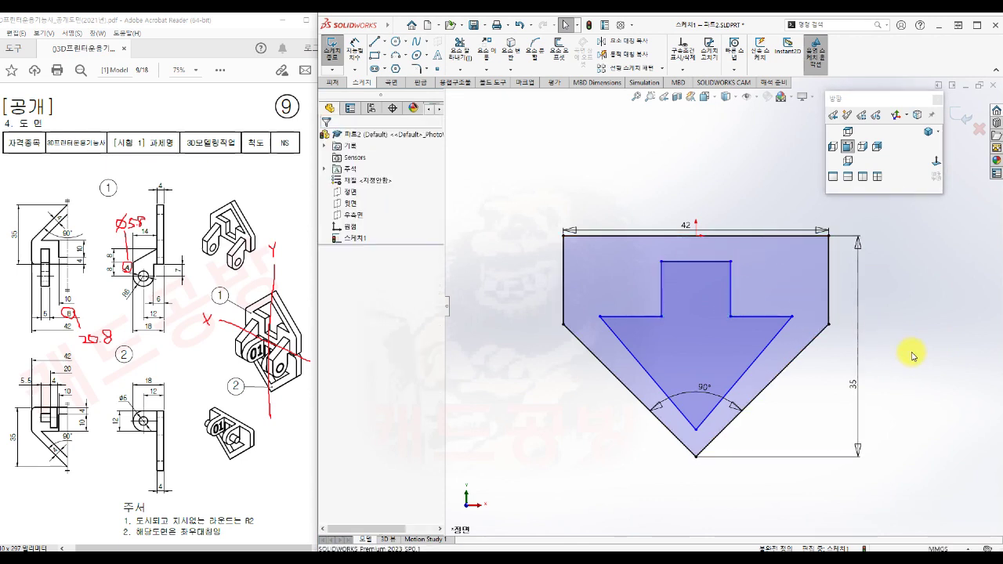
Add an equal relation between the two slanted sides of the inner arrow
click(753, 360)
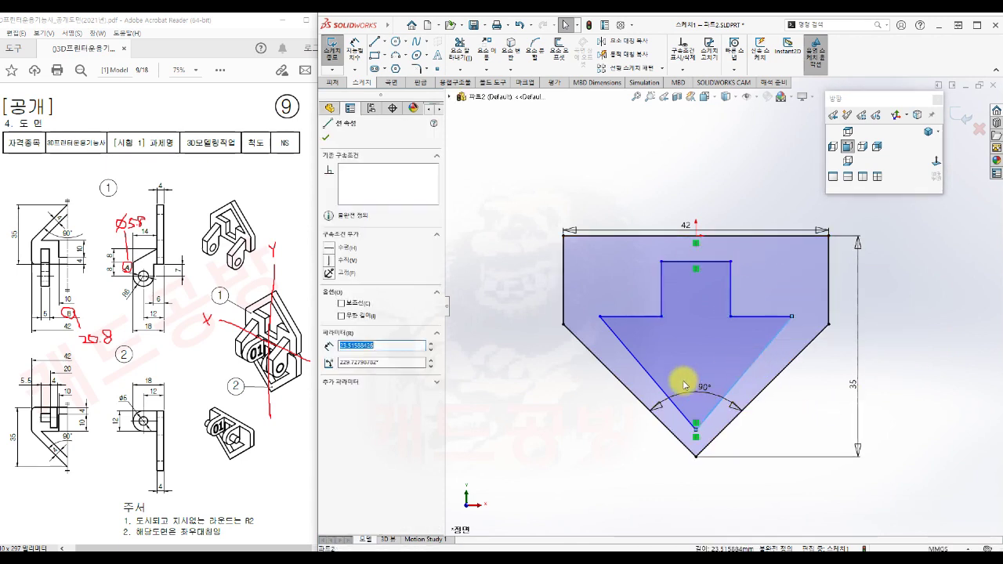
ctrl+click(656, 384)
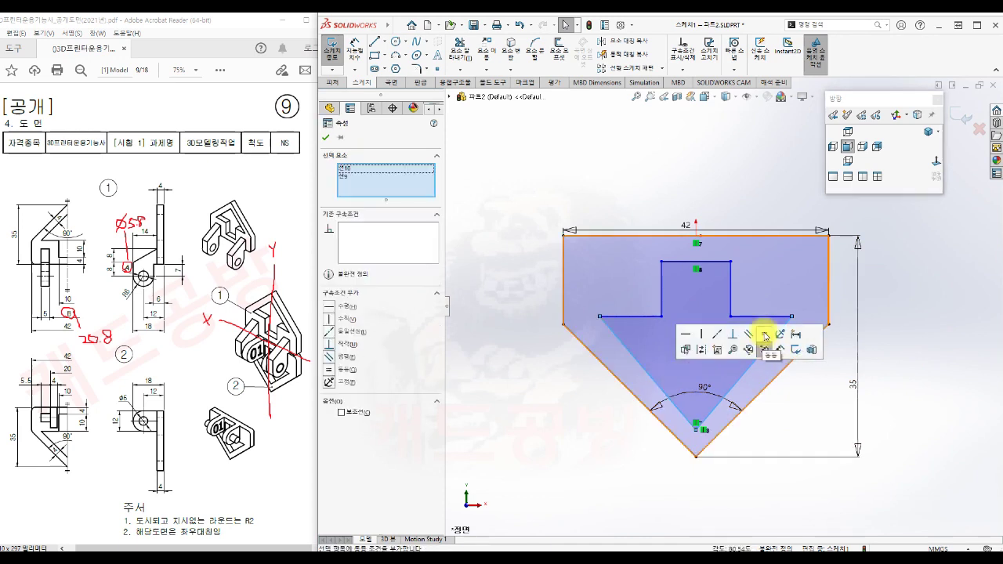
click(762, 332)
click(925, 402)
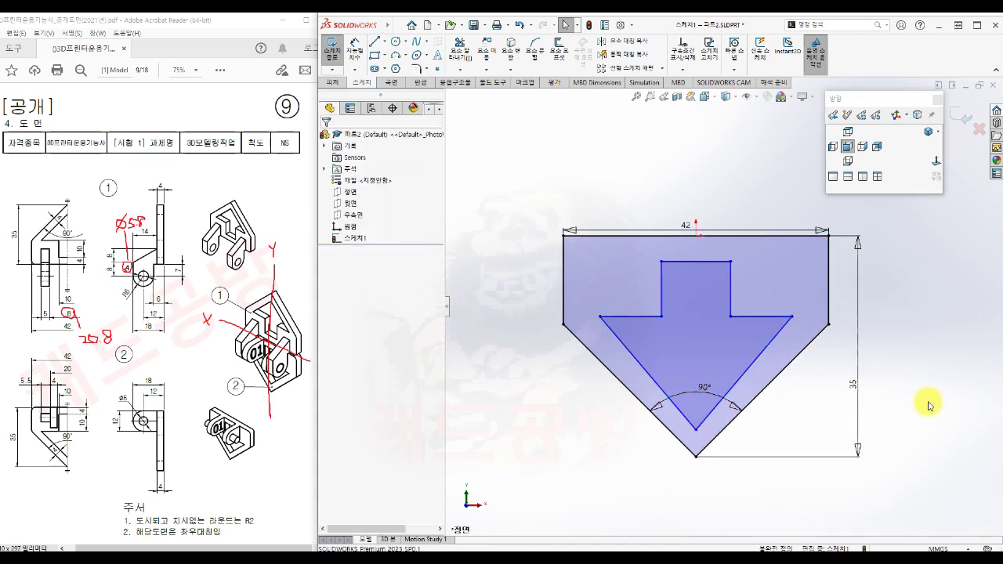
Make the inner arrow's right slanted side parallel to the outer pentagon's right slanted edge
click(754, 361)
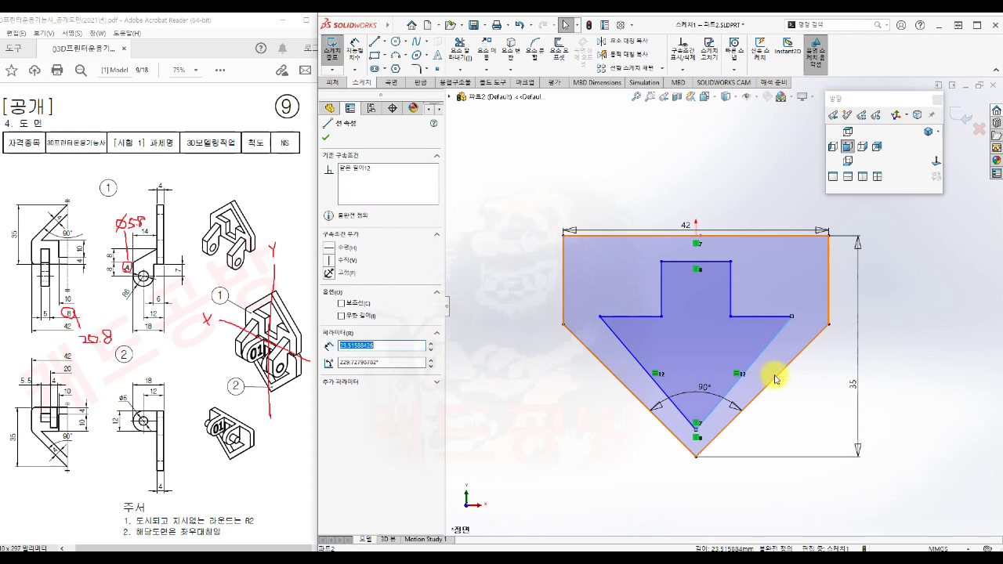
ctrl+click(777, 381)
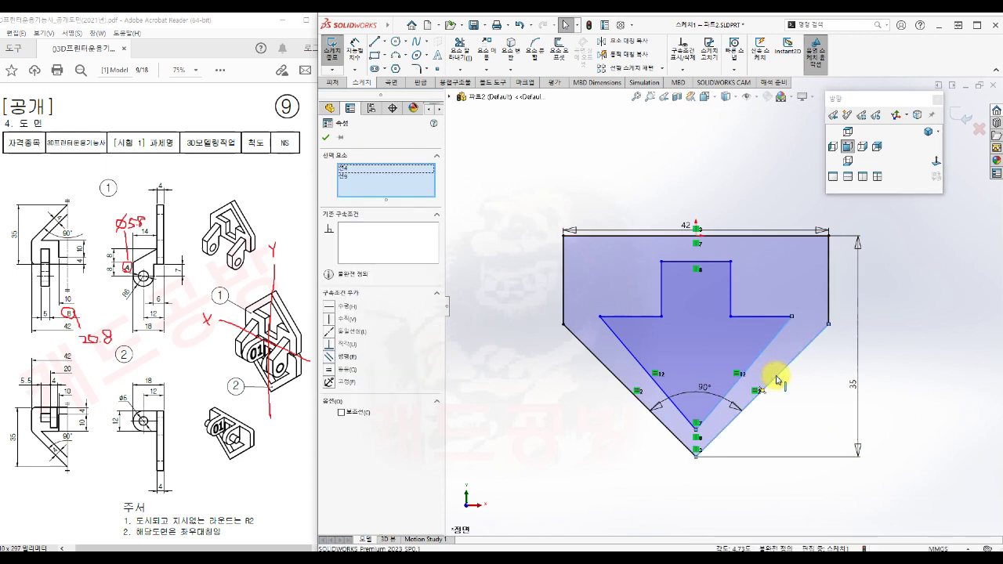
click(329, 356)
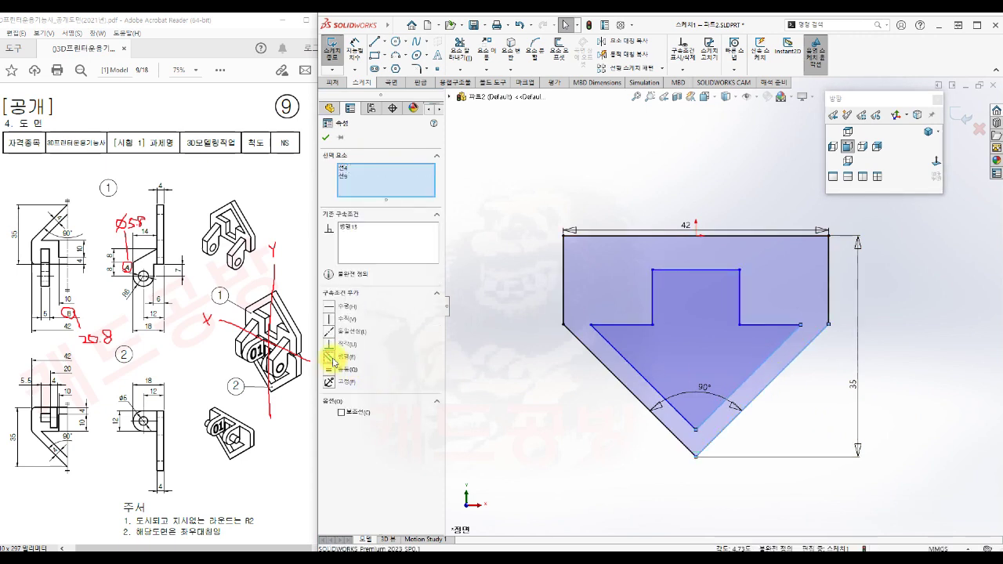
click(922, 389)
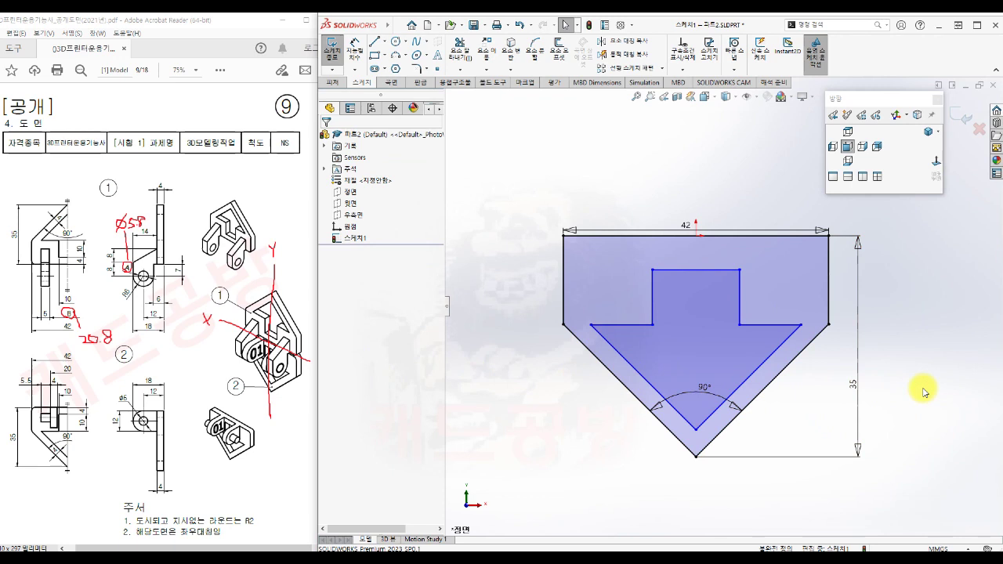
Dimension the gap between the inner arrow's top line and the outline's top edge as 4 mm
right_click(924, 391)
click(929, 397)
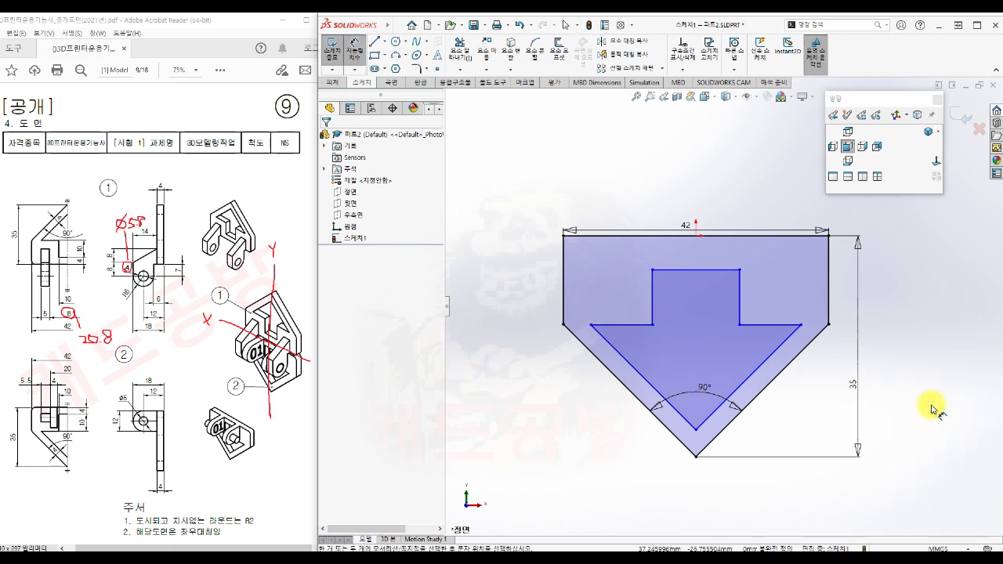
click(700, 271)
click(711, 235)
click(778, 255)
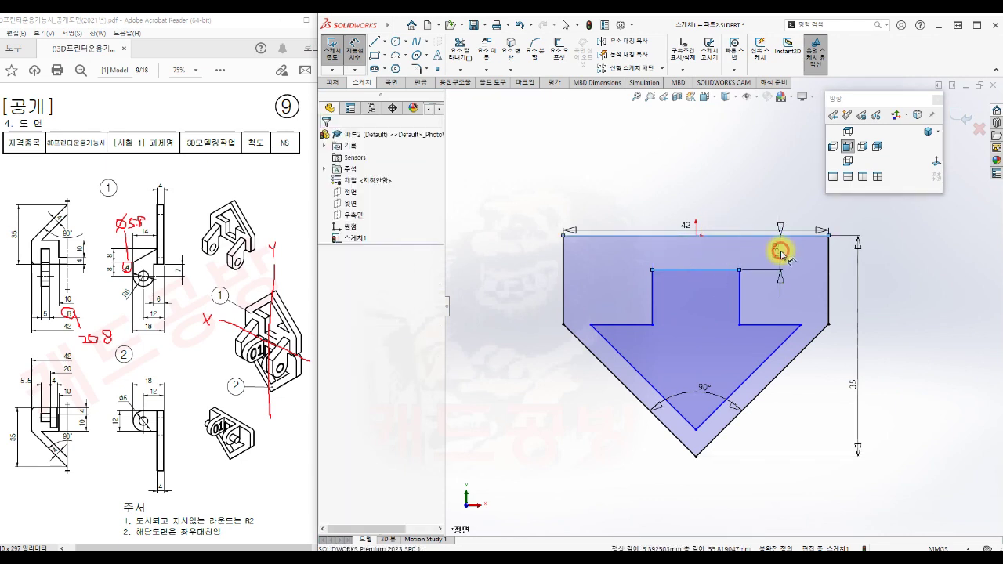
text(4)
key(Return)
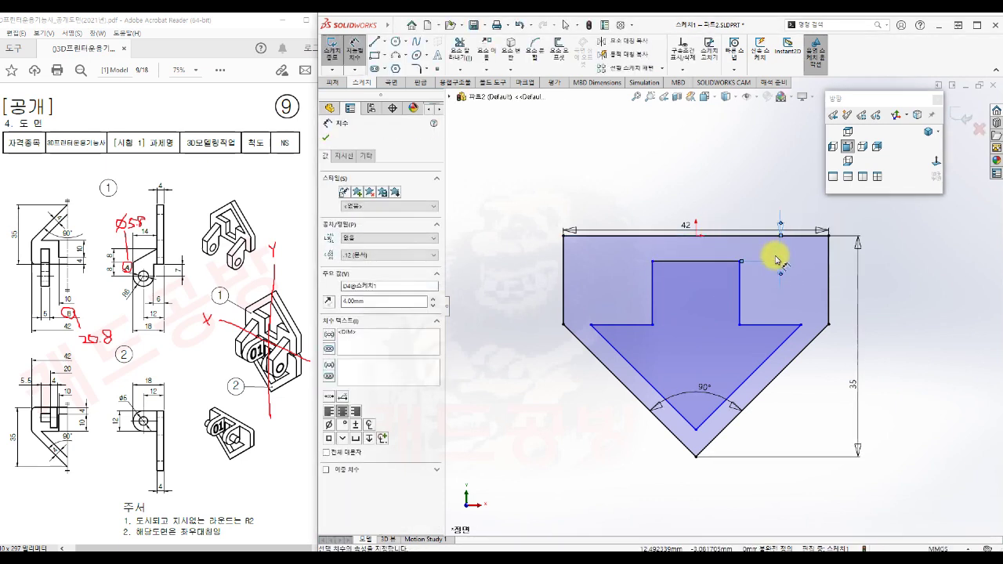
Dimension the vertical distance from the inner arrow's top line to its shoulder line as 10 mm
click(738, 286)
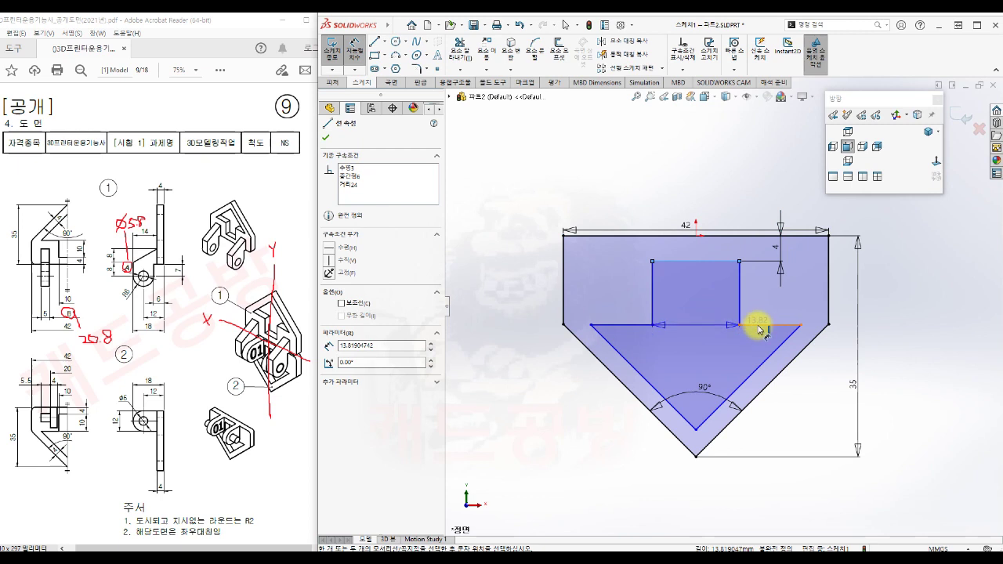
click(701, 300)
text(10)
key(Return)
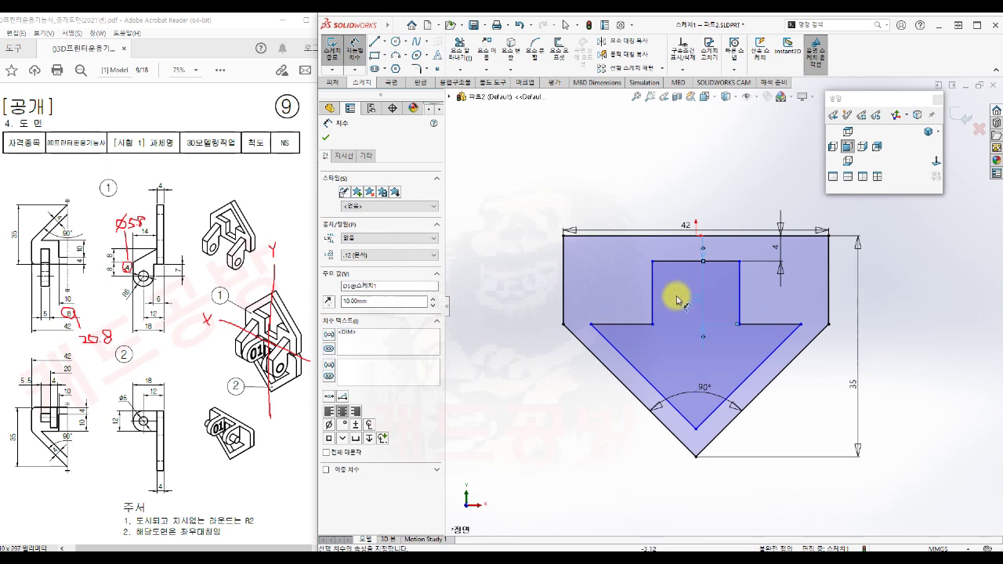
Dimension the width of the inner arrow's shaft as 10 mm
click(739, 294)
click(694, 197)
text(10)
key(Return)
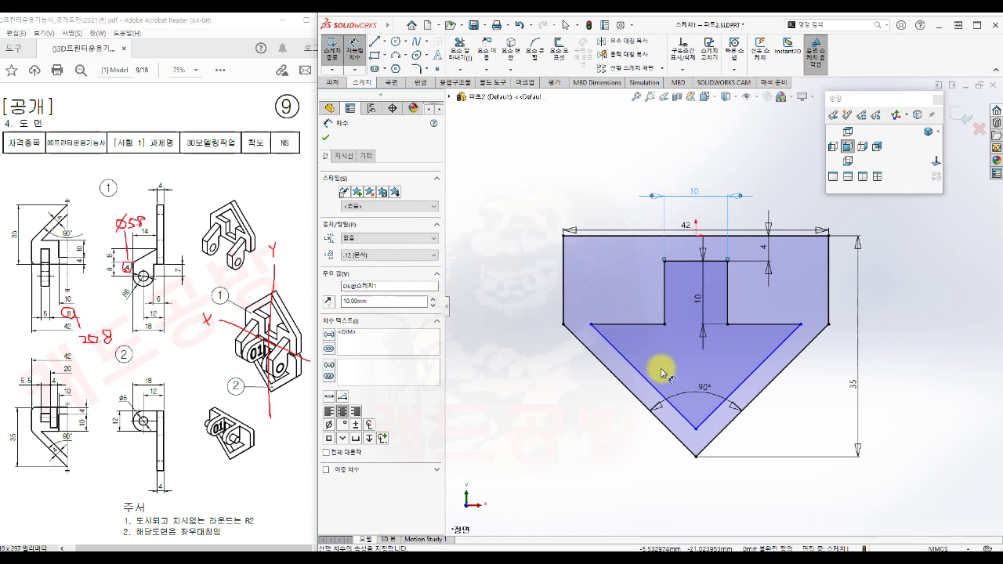
Dimension the distance between the inner and outer left slanted lines as 4 mm and finish dimensioning
click(635, 394)
click(633, 394)
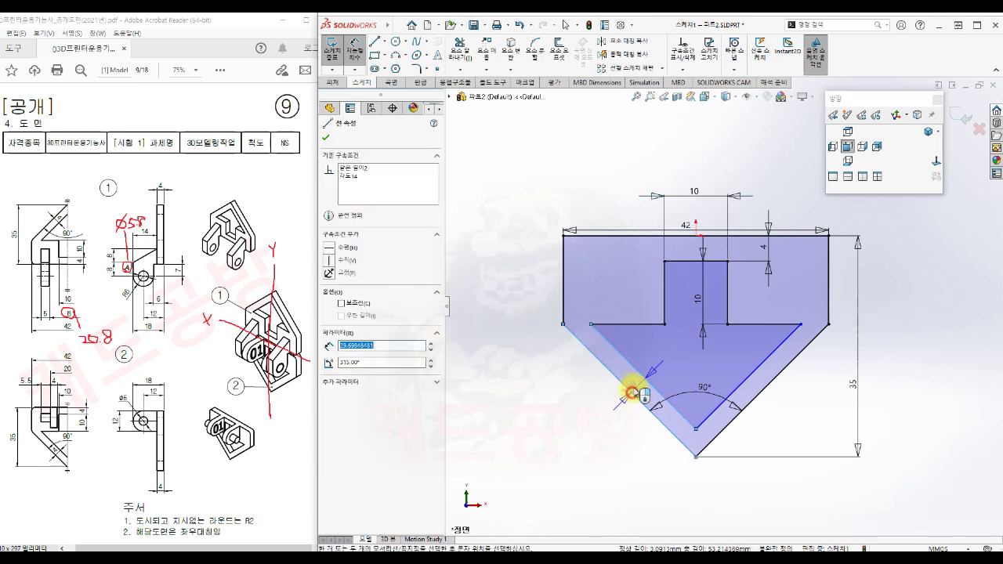
click(608, 398)
text(4)
key(Return)
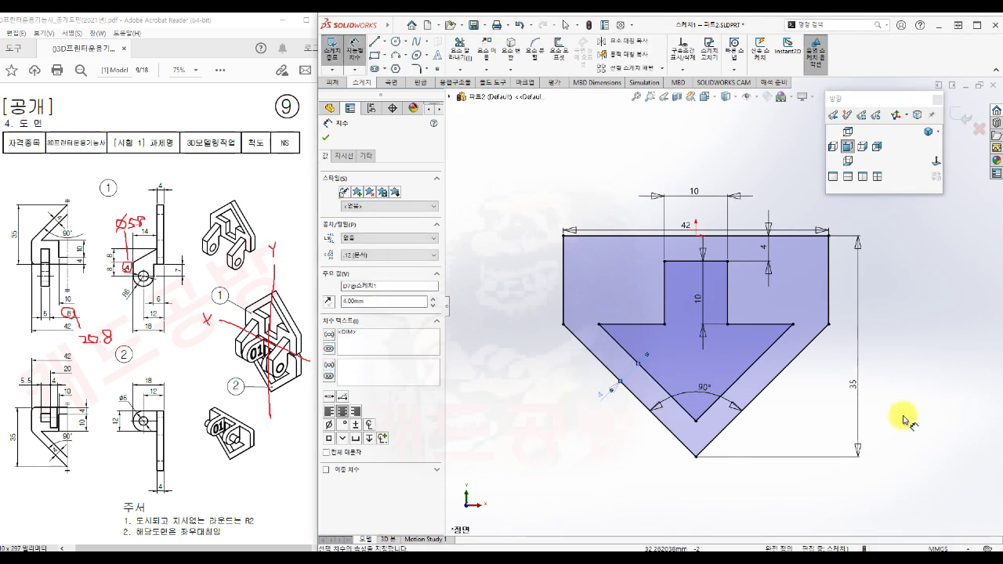
key(Escape)
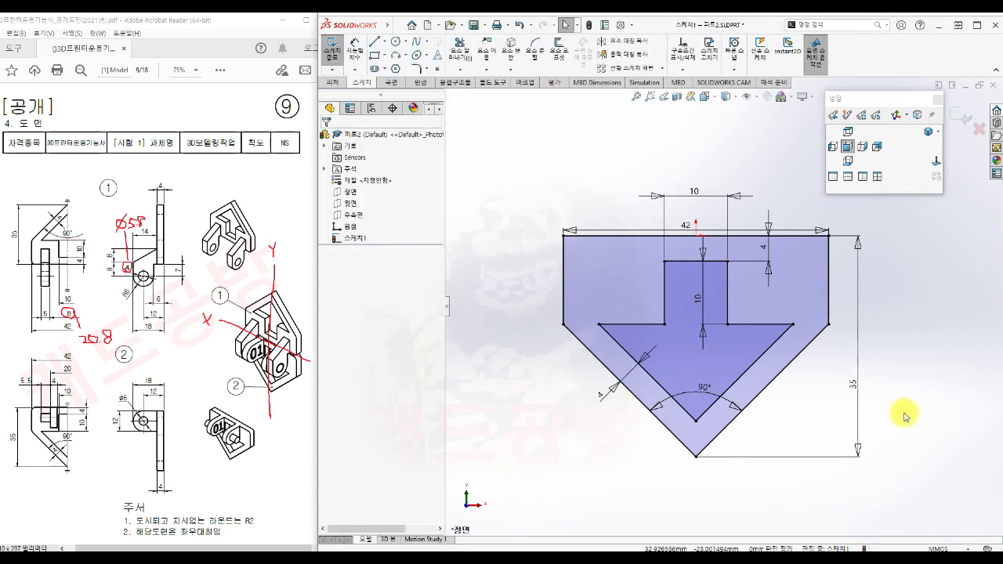
Exit the sketch and extrude it as a blind boss 4 mm deep in the reversed direction
key(s)
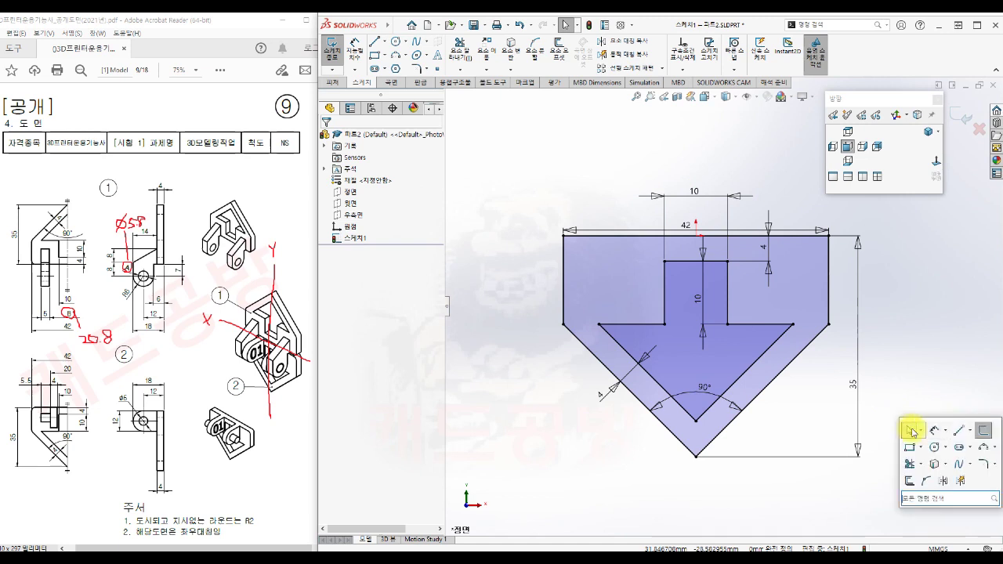
click(987, 431)
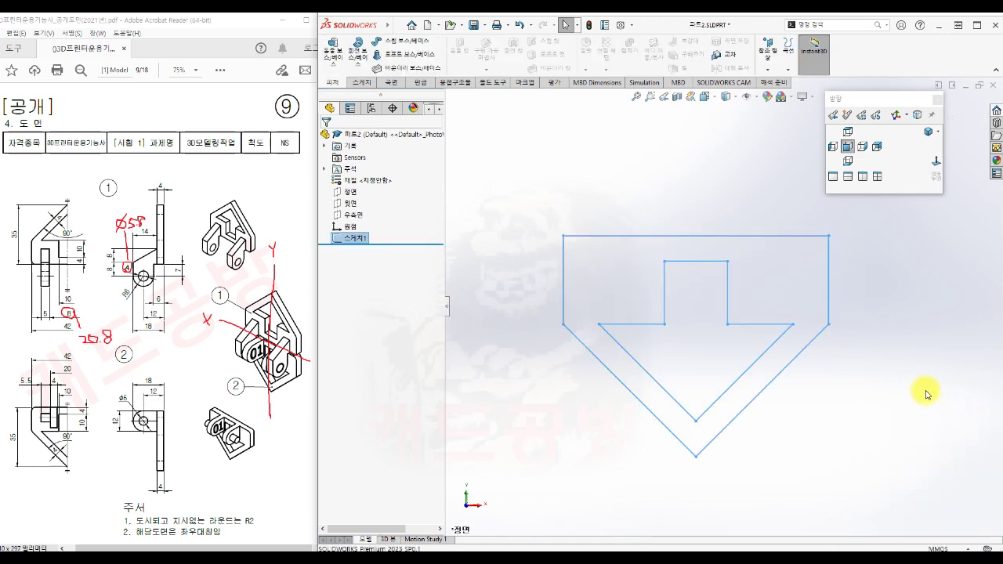
key(s)
click(933, 404)
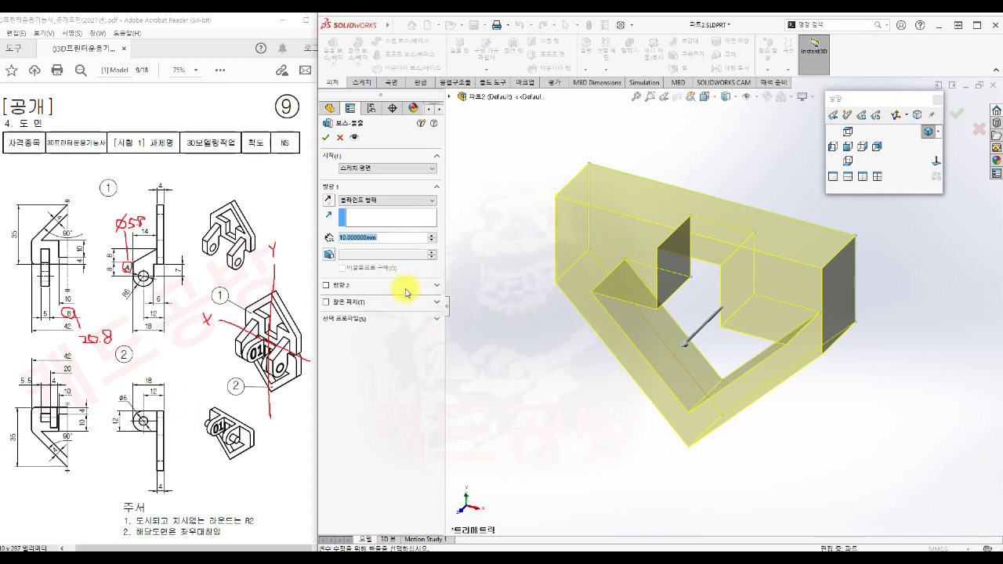
click(330, 201)
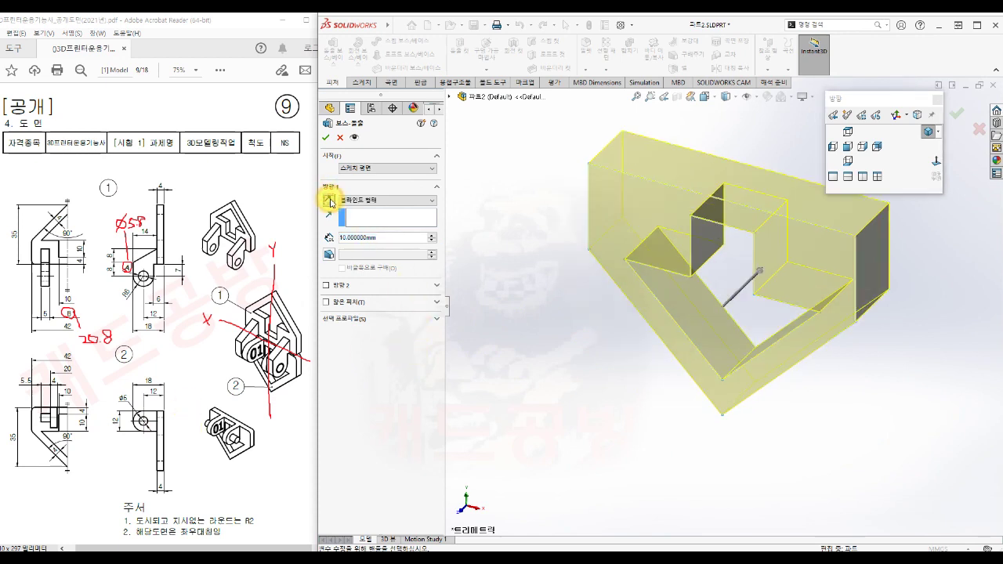
drag(379, 237, 343, 238)
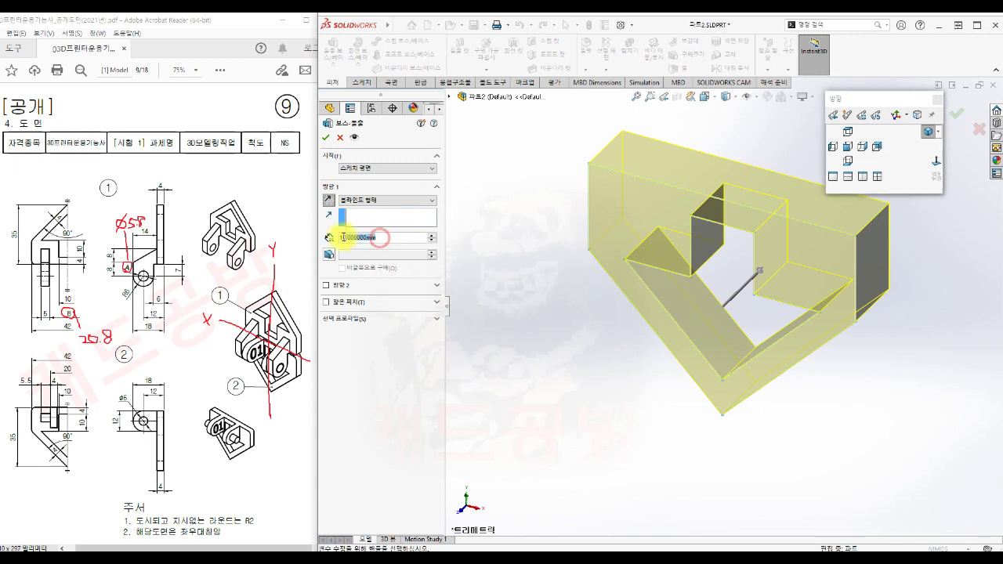
text(4)
key(Return)
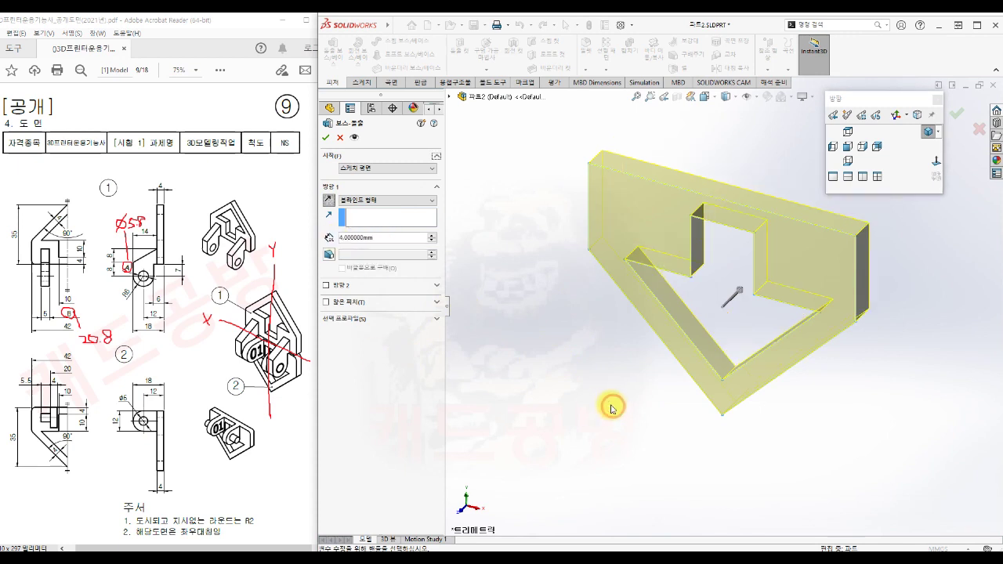
click(325, 137)
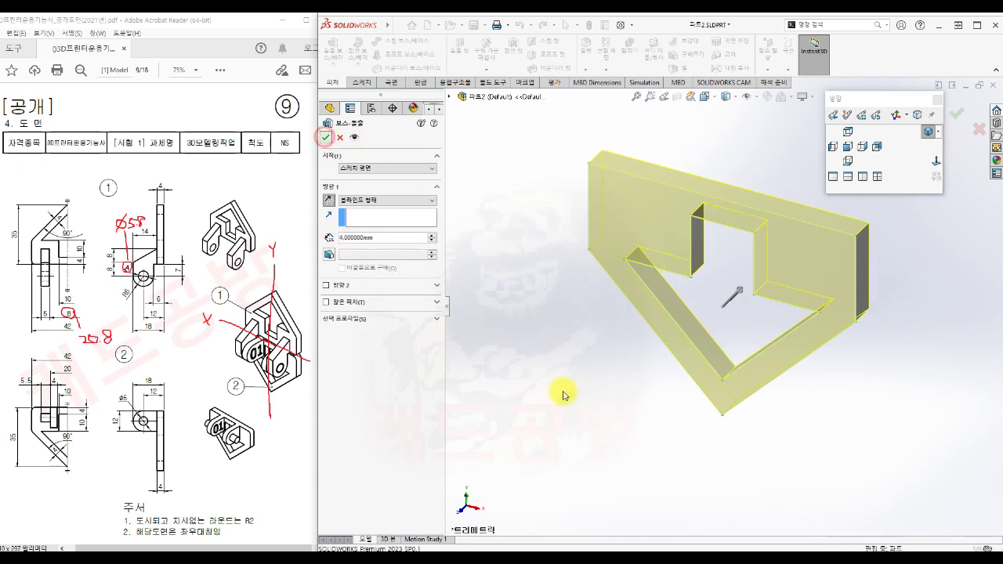
scroll(580, 426, up, 2)
click(580, 427)
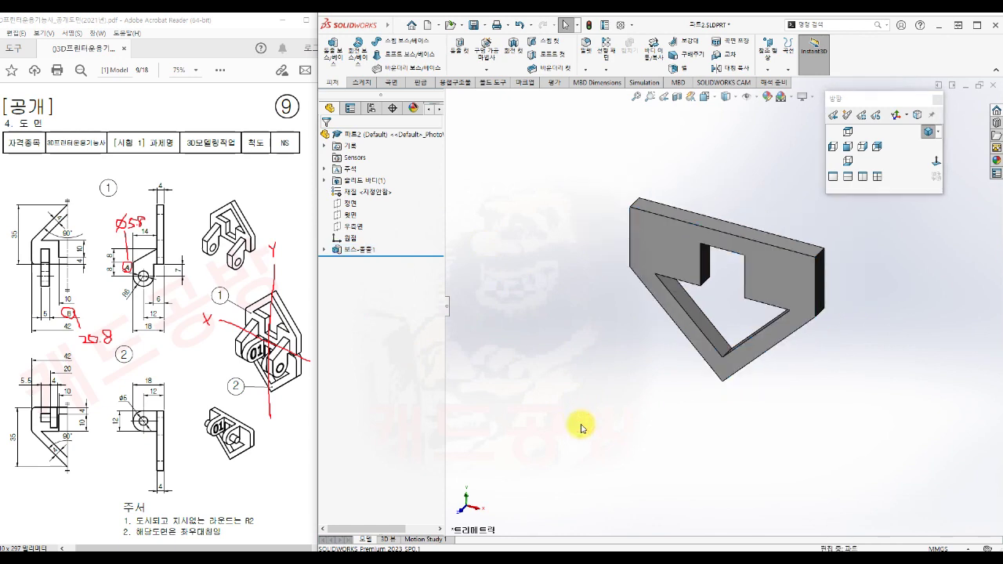
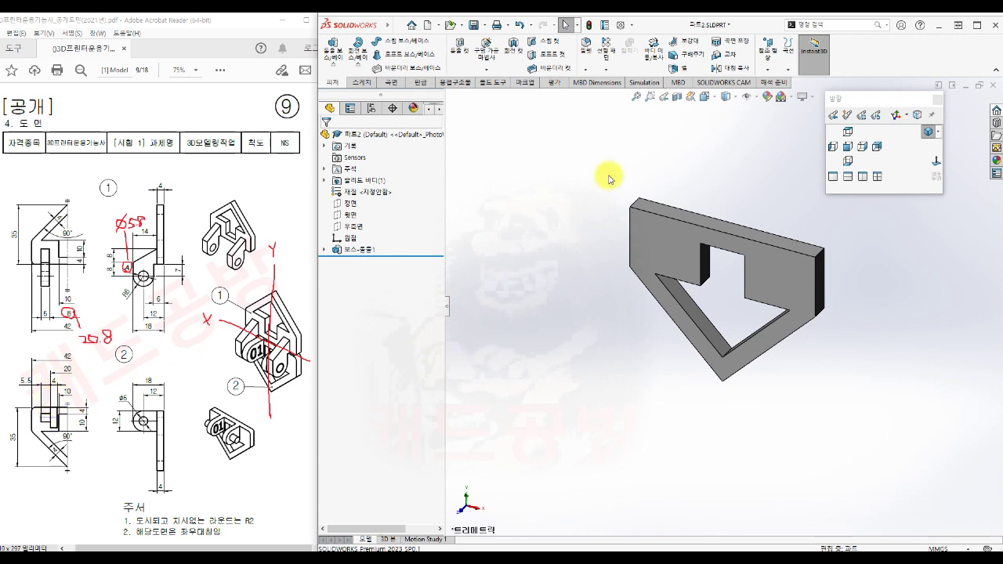
Create a reference plane offset 10 mm from the Right Plane (우측면), with the offset flipped to the plate's left side
click(768, 69)
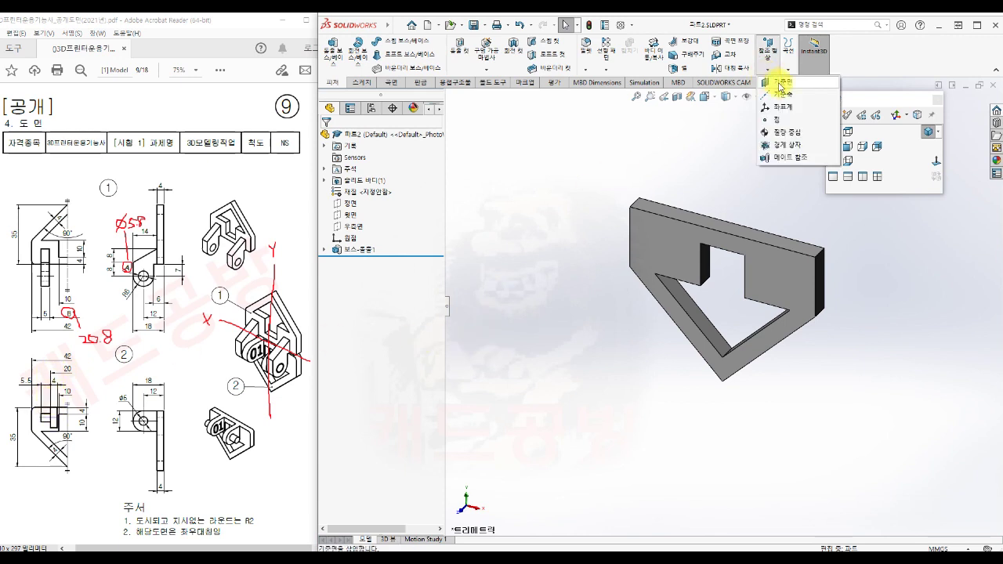
click(780, 83)
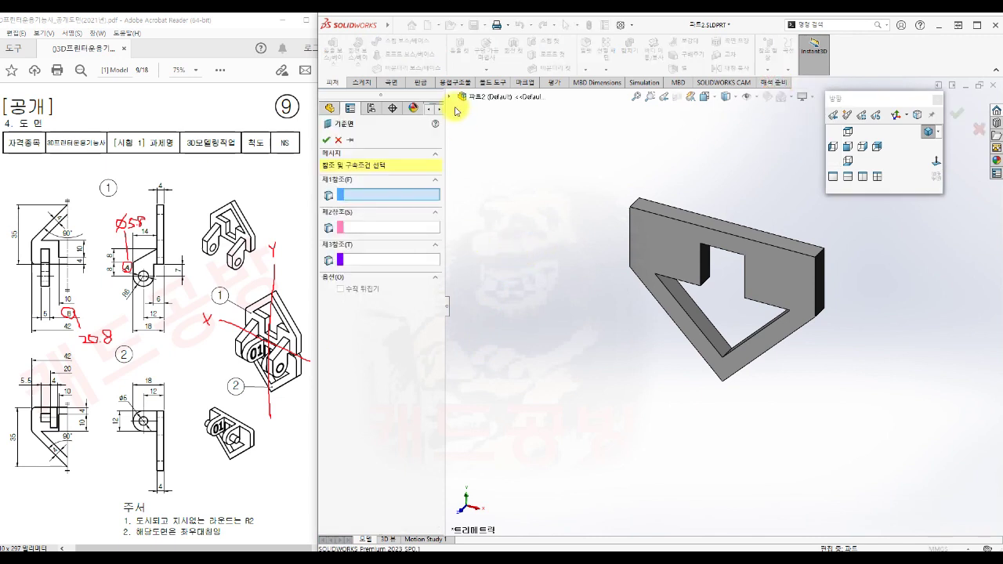
click(448, 96)
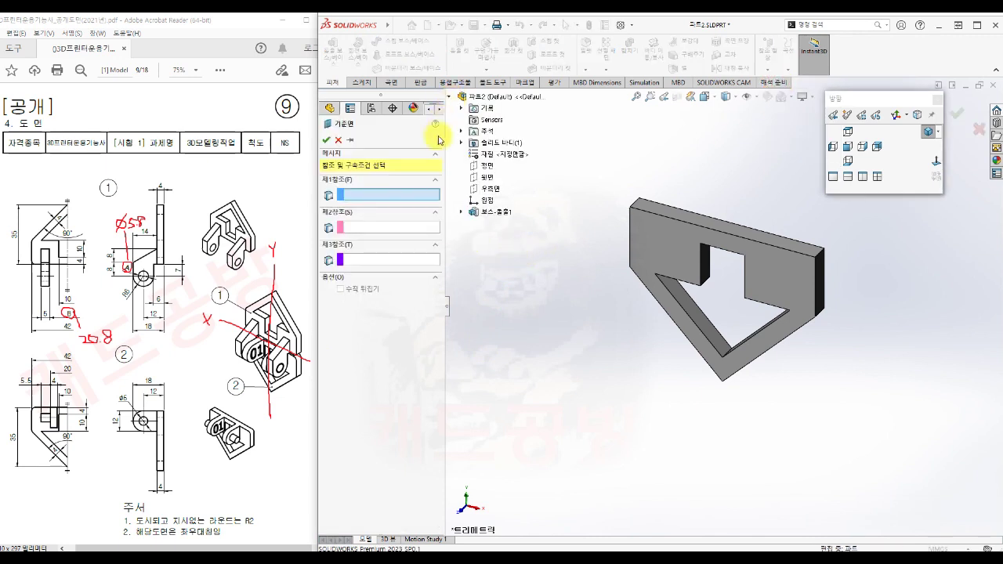
click(490, 189)
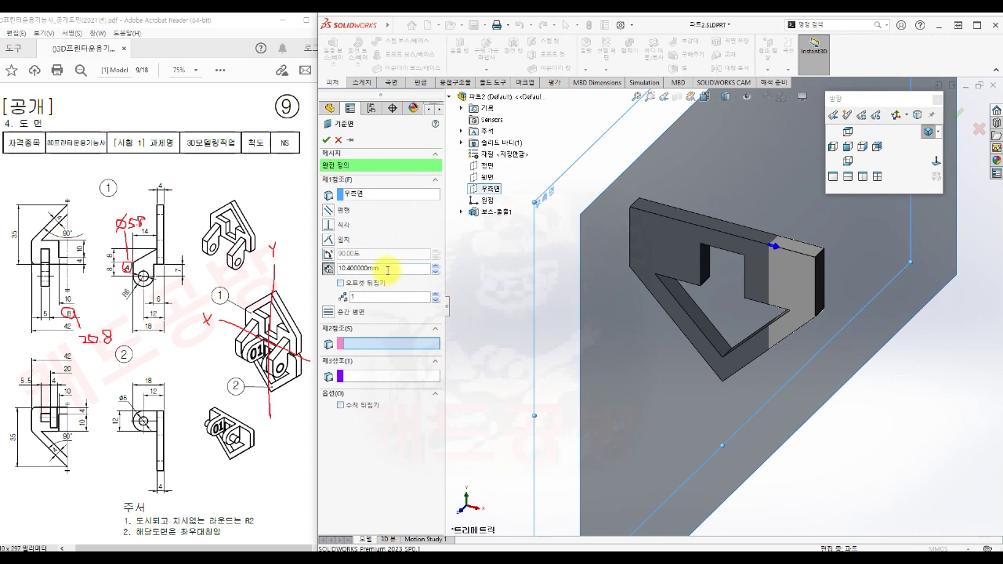
drag(387, 271, 339, 274)
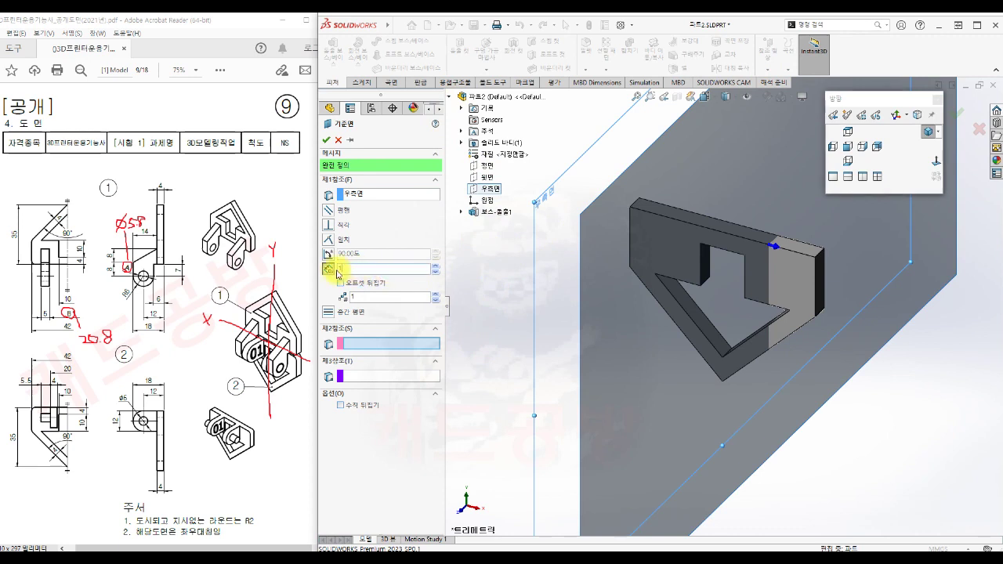
text(10)
key(Return)
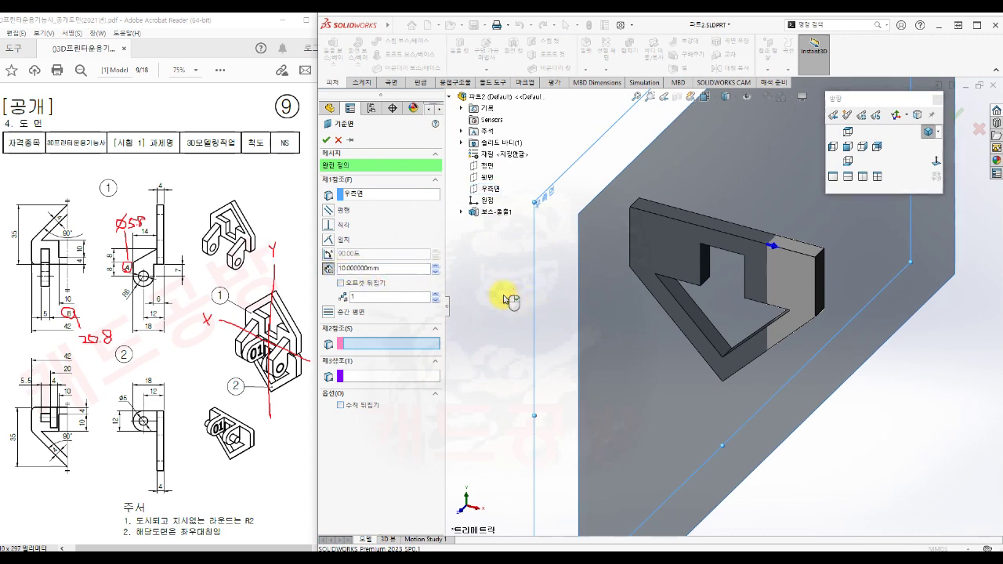
click(847, 146)
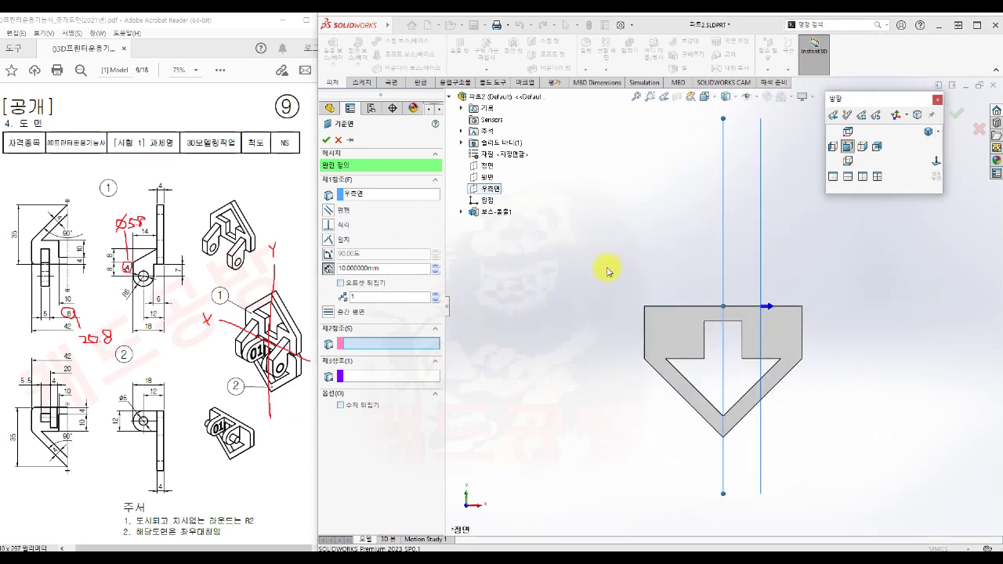
click(340, 283)
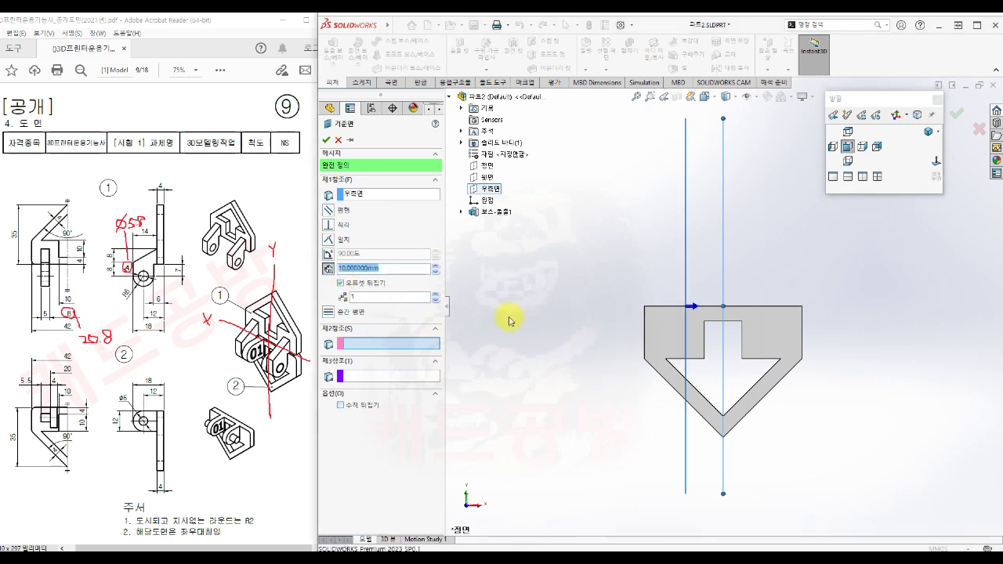
click(326, 141)
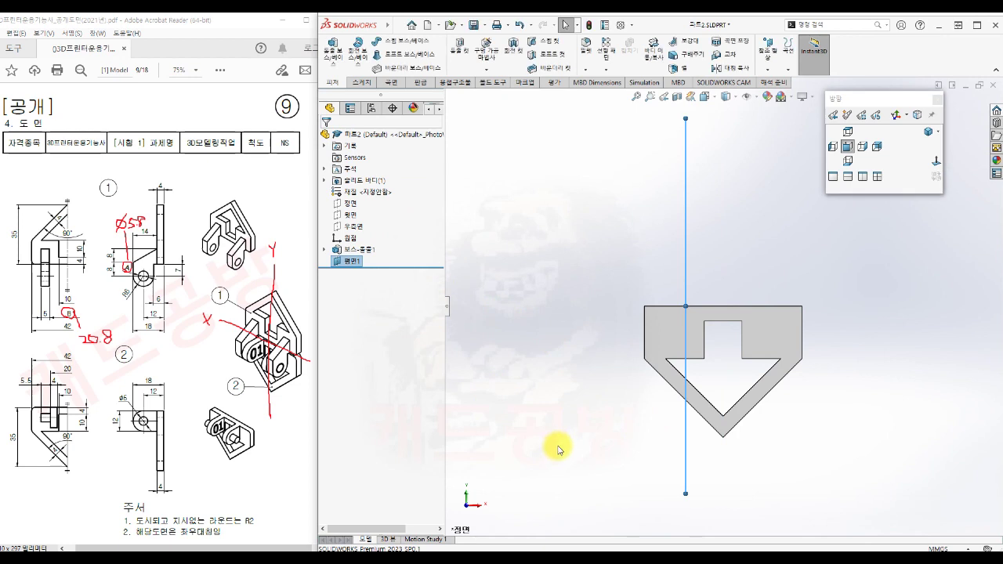
click(927, 132)
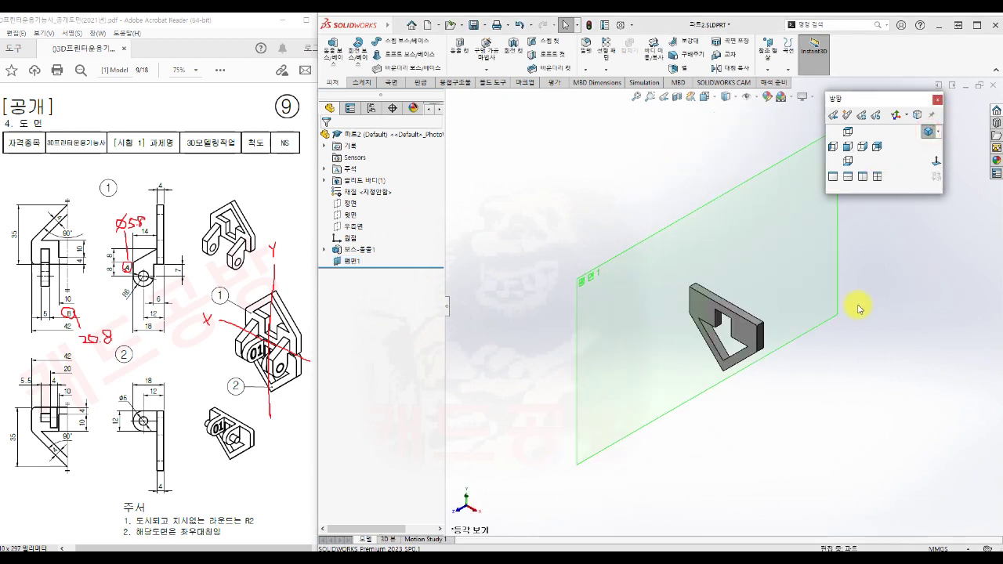
Start a sketch on the 10 mm offset plane (평면1) and hide the plane
click(650, 270)
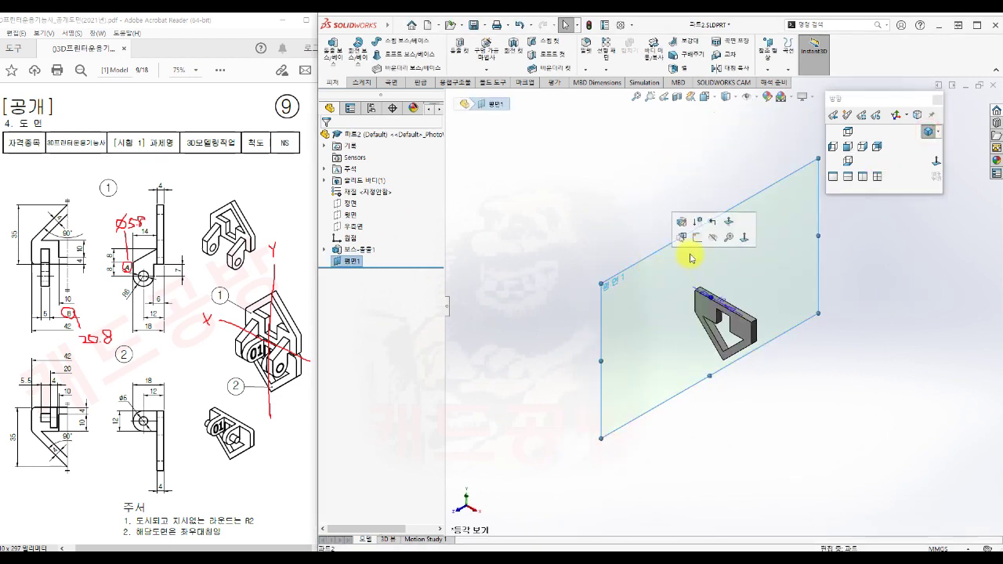
click(695, 234)
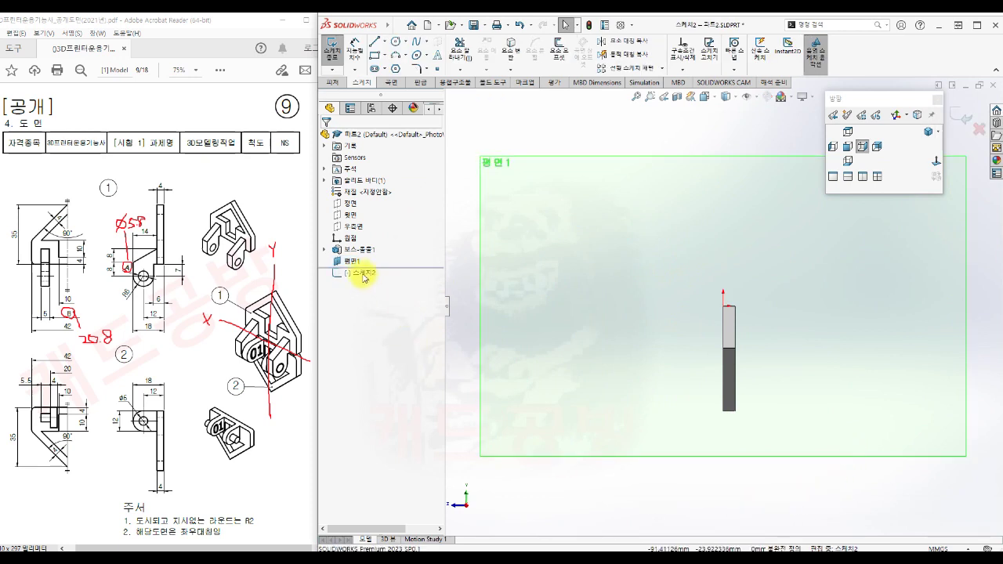
click(353, 262)
click(380, 246)
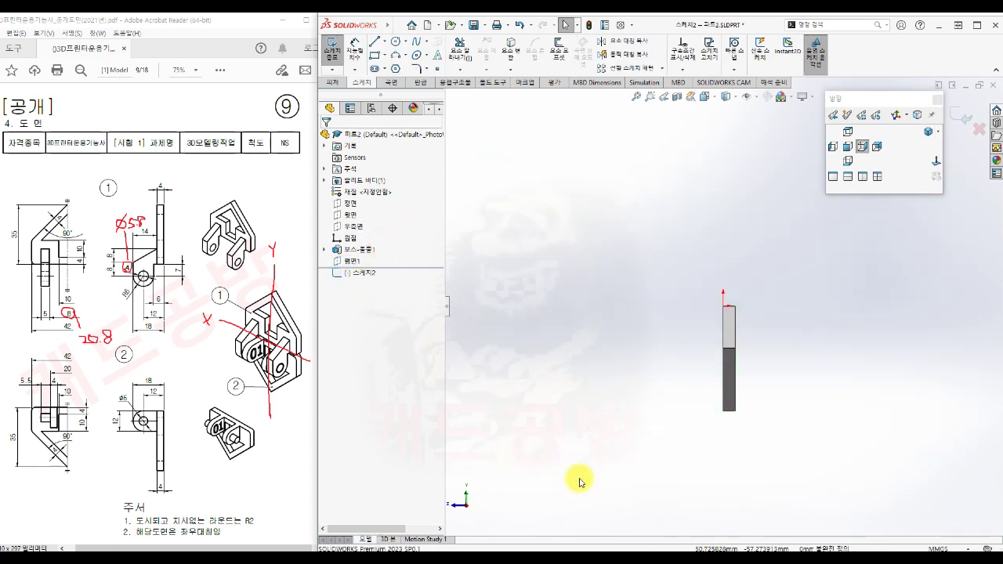
Sketch a closed lug profile beside the plate's upper end, with horizontal lines about 12 mm long and a tangent end arc of about 5.4 mm radius
scroll(748, 350, down, 4)
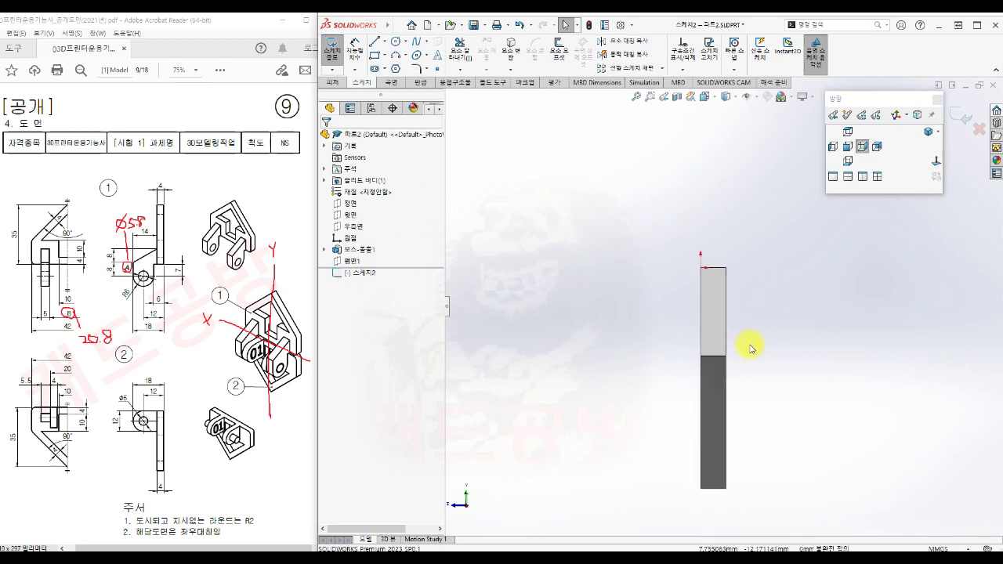
ctrl+middle_drag(763, 374, 787, 335)
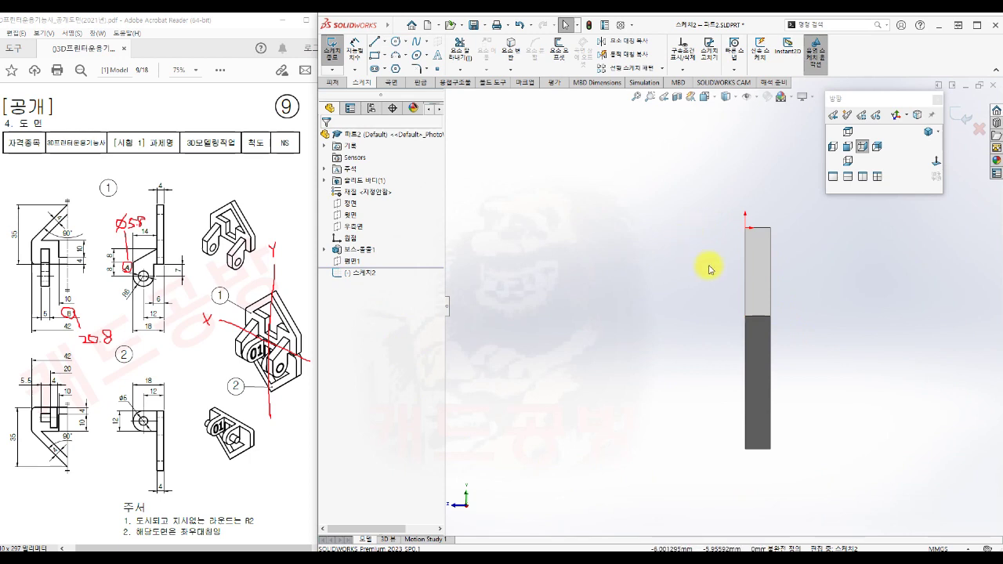
scroll(740, 246, down, 2)
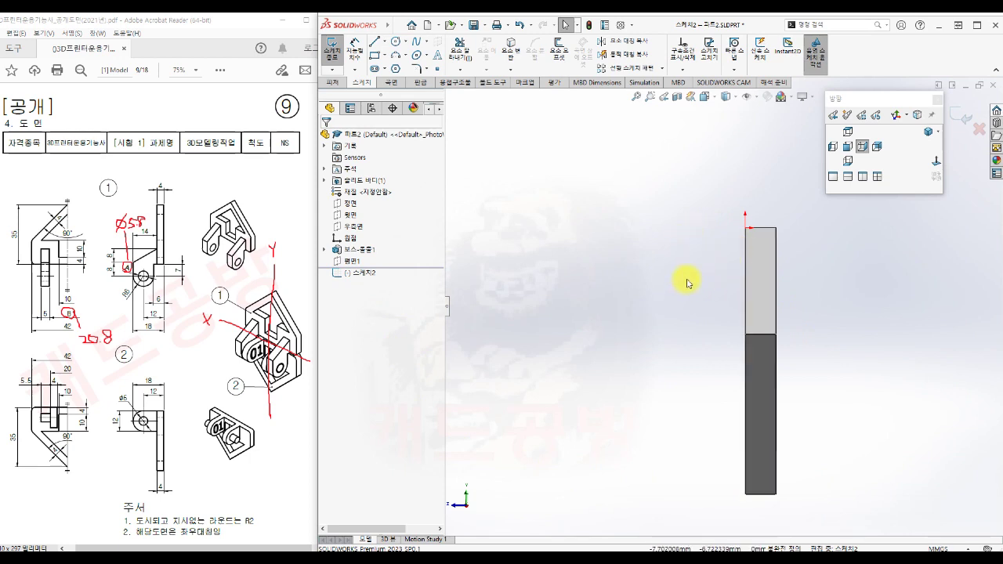
key(s)
click(746, 292)
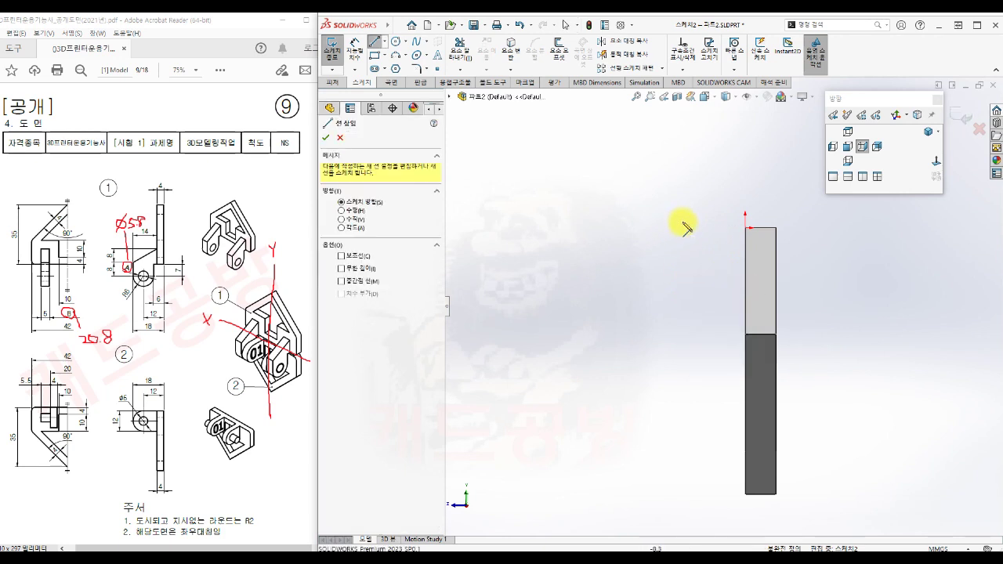
click(753, 203)
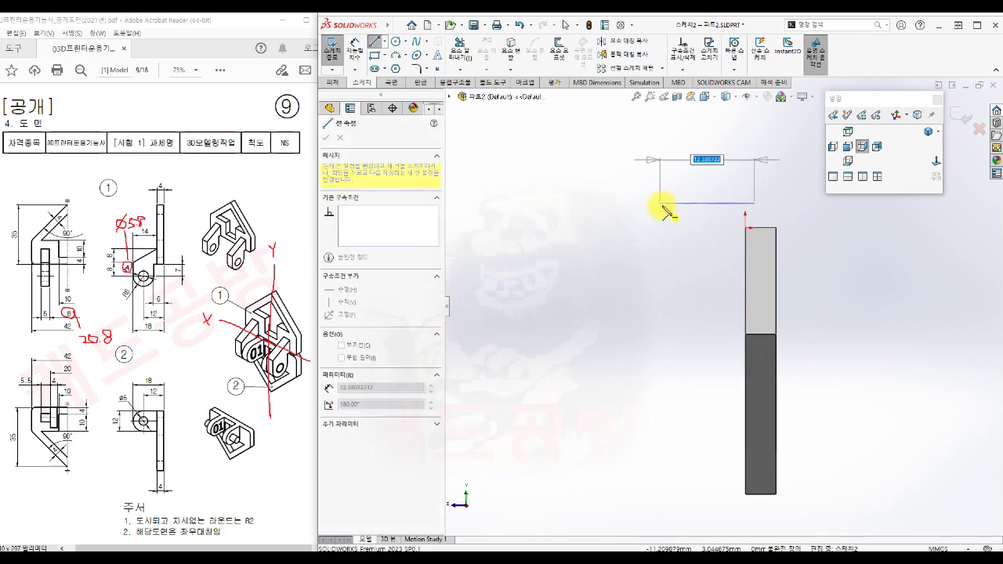
click(663, 204)
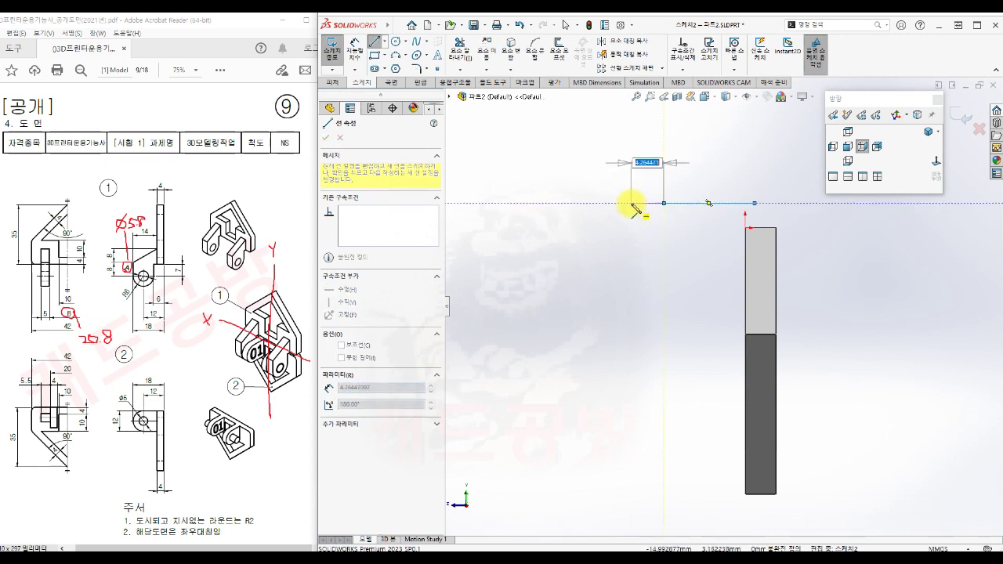
click(664, 204)
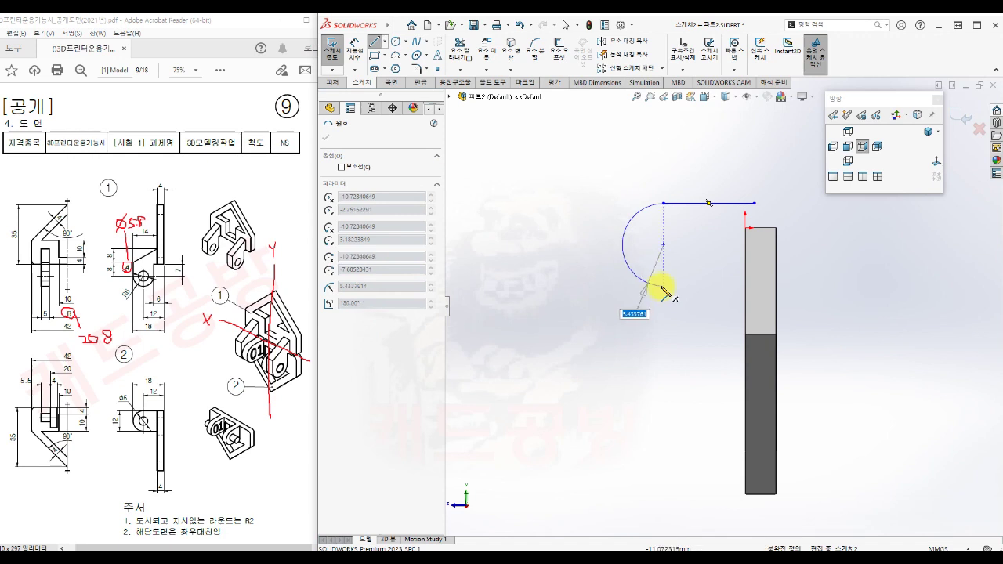
click(663, 285)
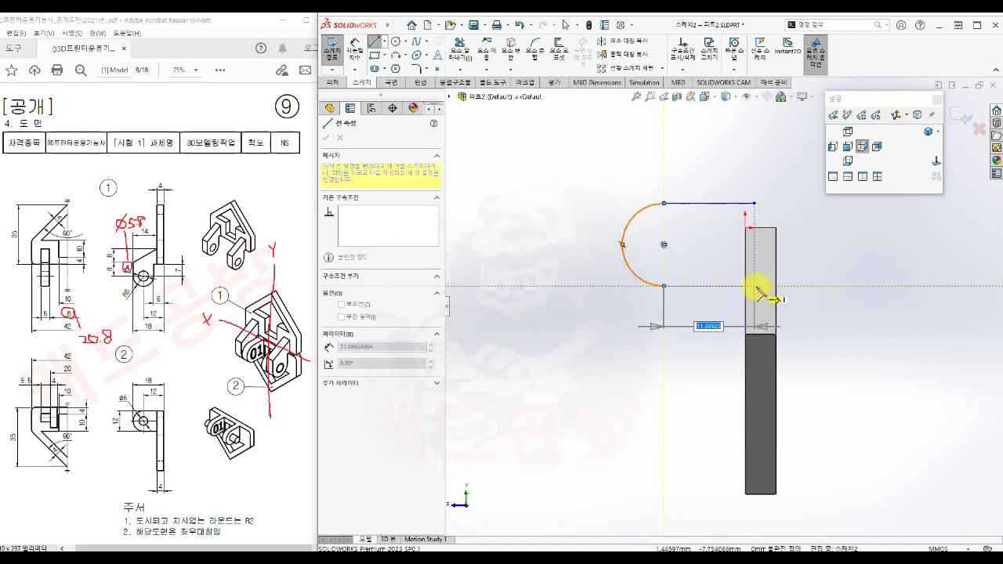
click(754, 285)
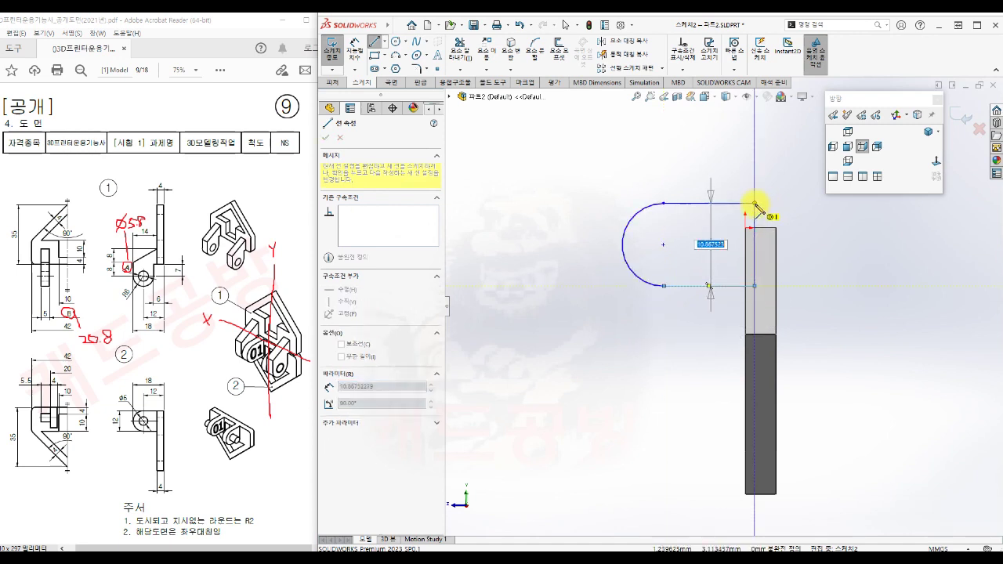
click(754, 203)
click(851, 310)
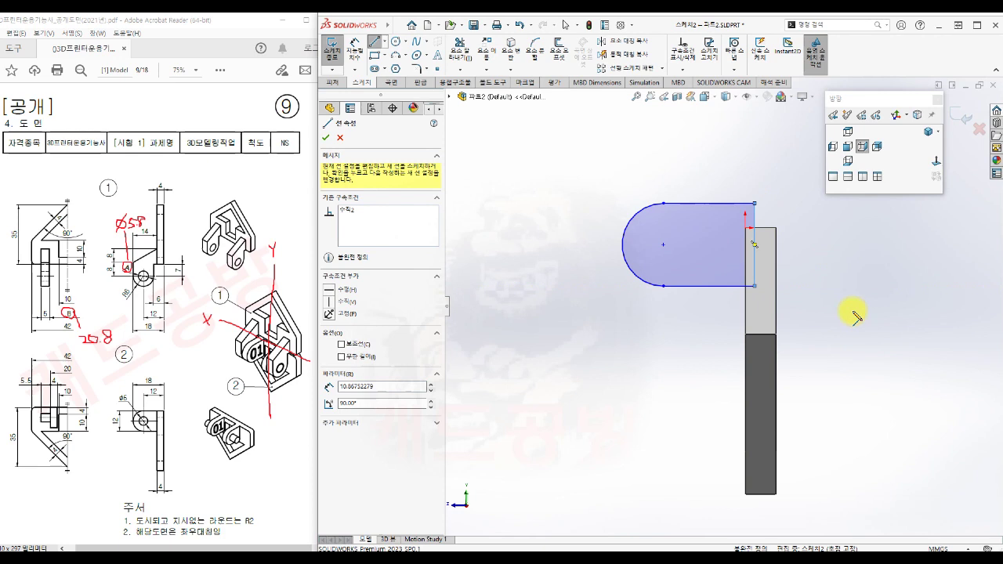
key(Escape)
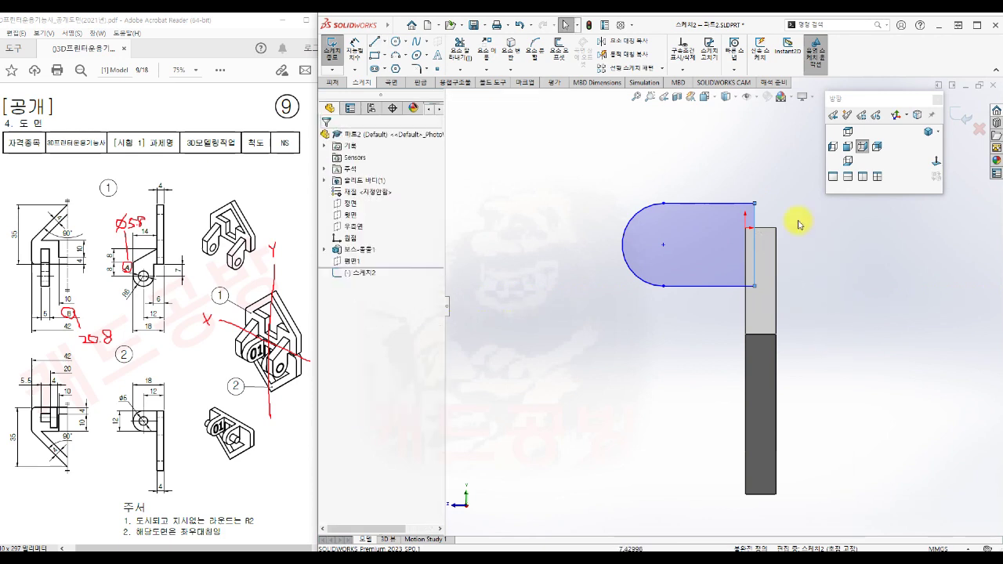
Examine the existing relations of the profile's vertical line and of the end arc with the two horizontal lines
click(753, 213)
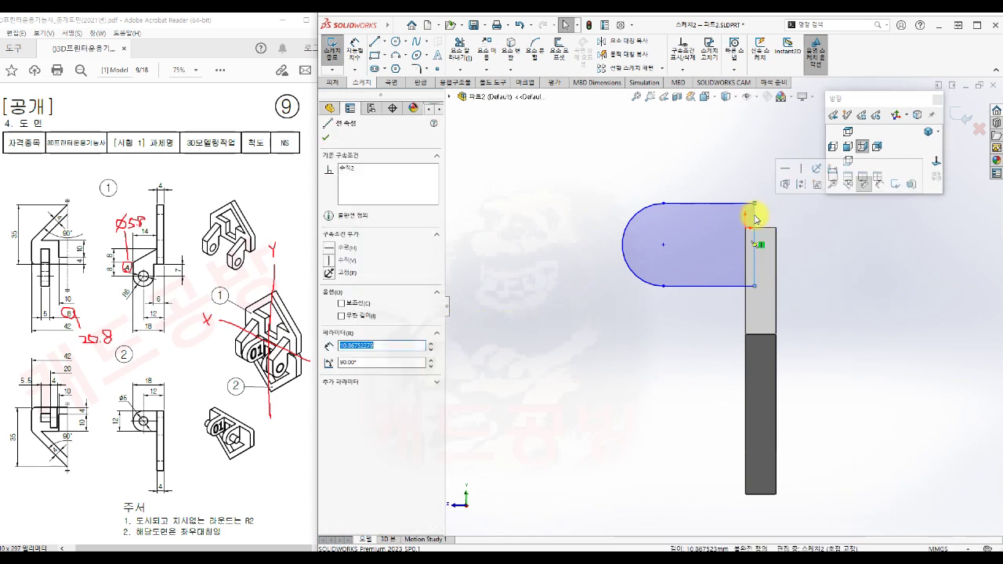
click(810, 262)
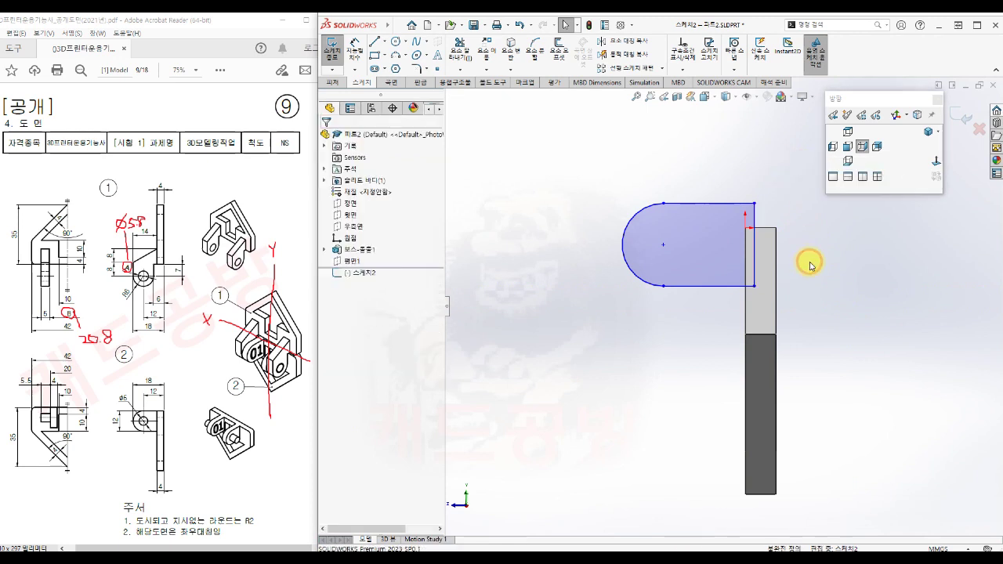
click(697, 203)
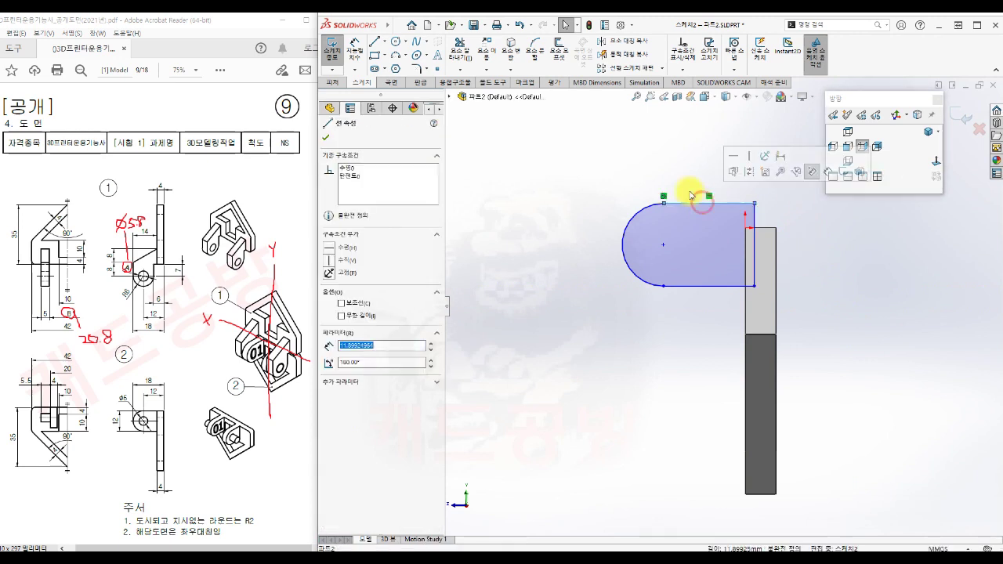
ctrl+click(641, 213)
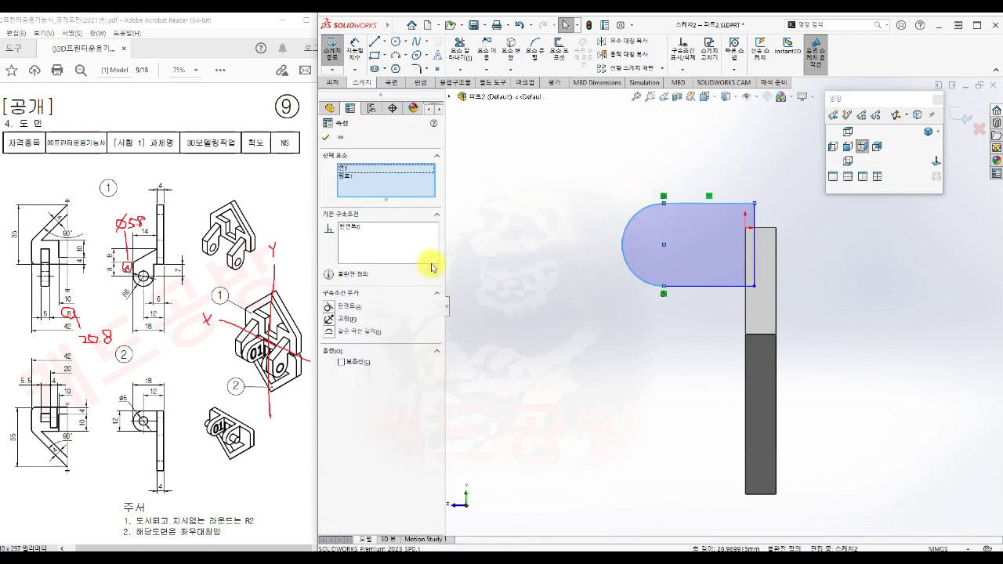
click(624, 351)
click(687, 286)
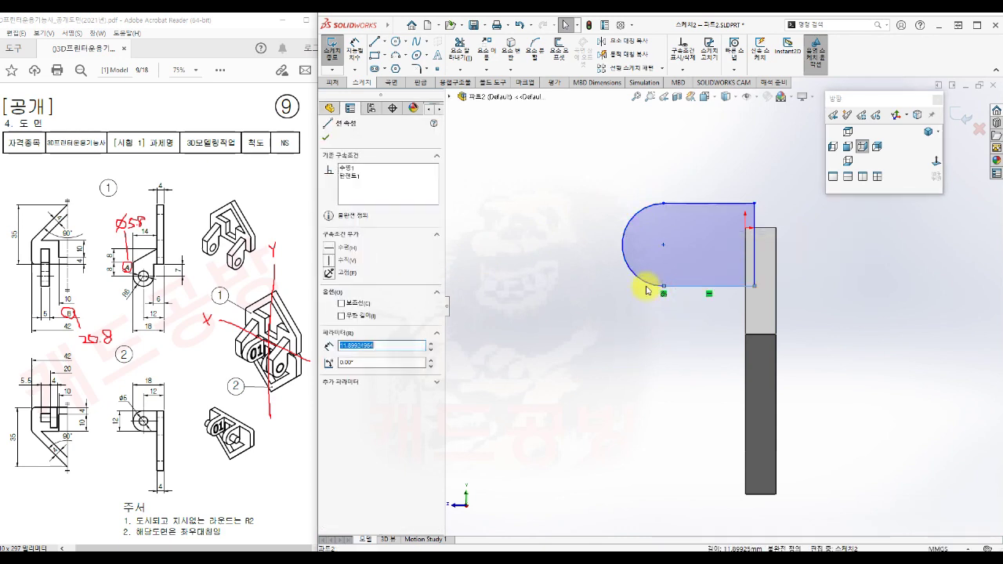
ctrl+click(647, 285)
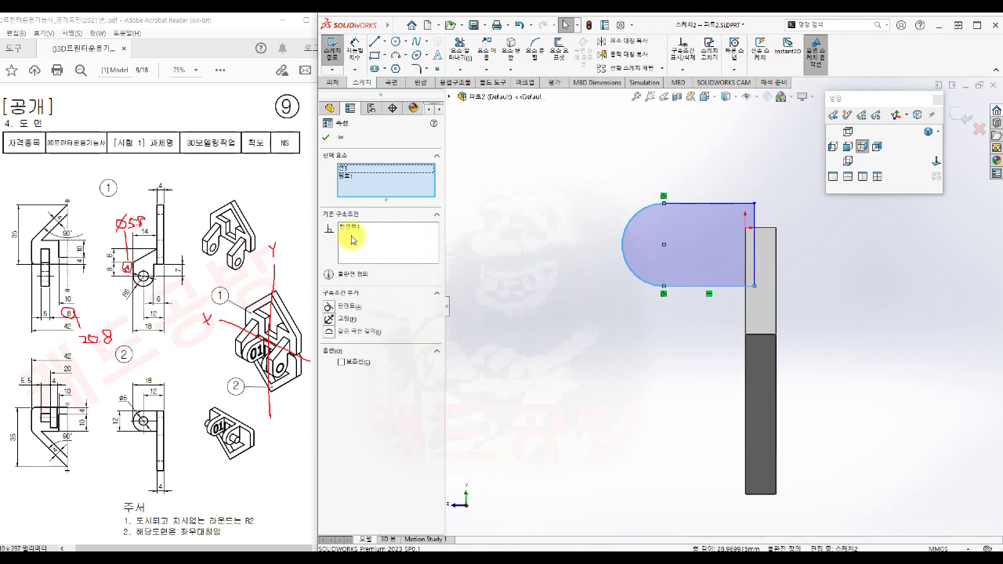
click(626, 347)
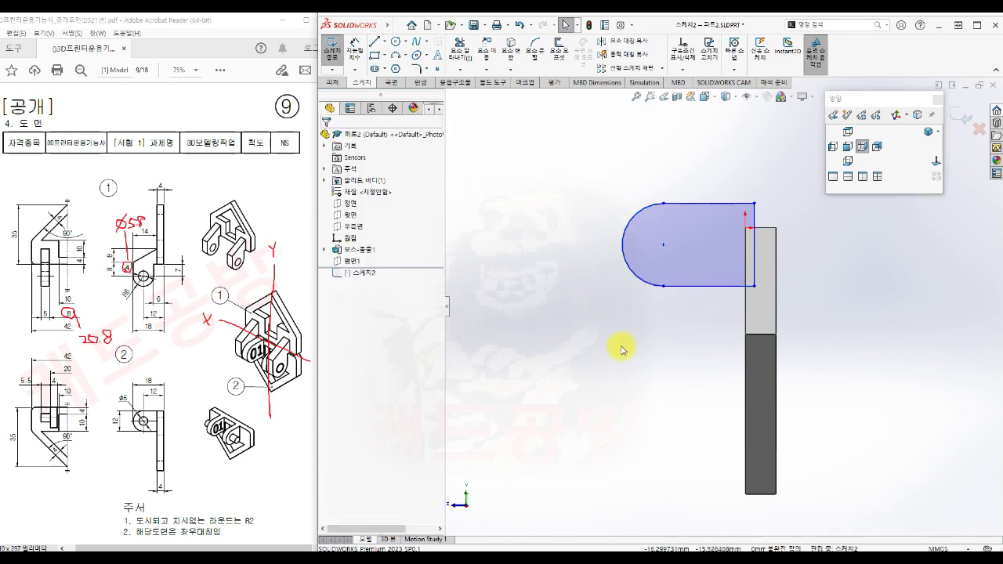
Make the lug profile's upper inner corner coincident with the plate's upper corner vertex at the origin
click(755, 203)
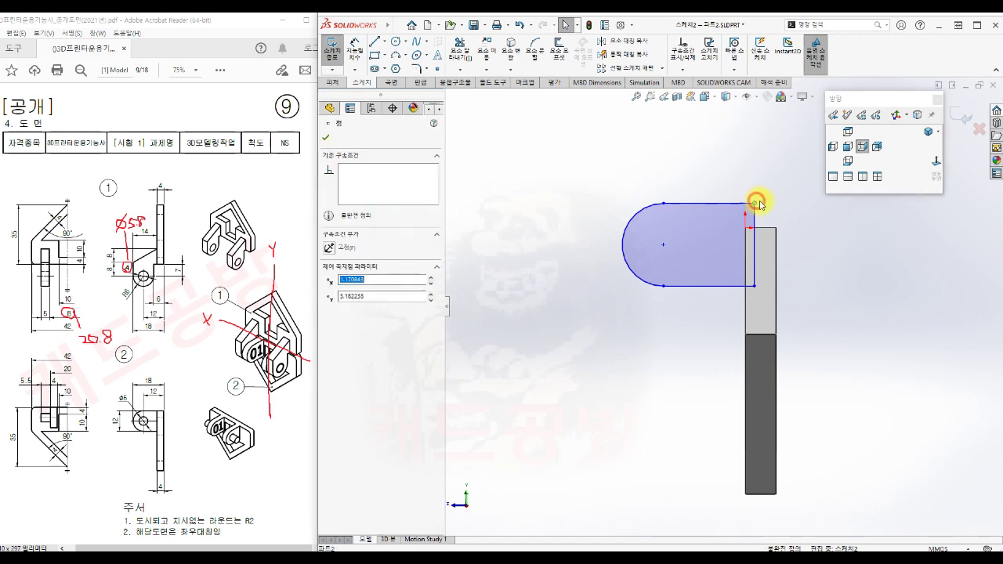
ctrl+click(746, 229)
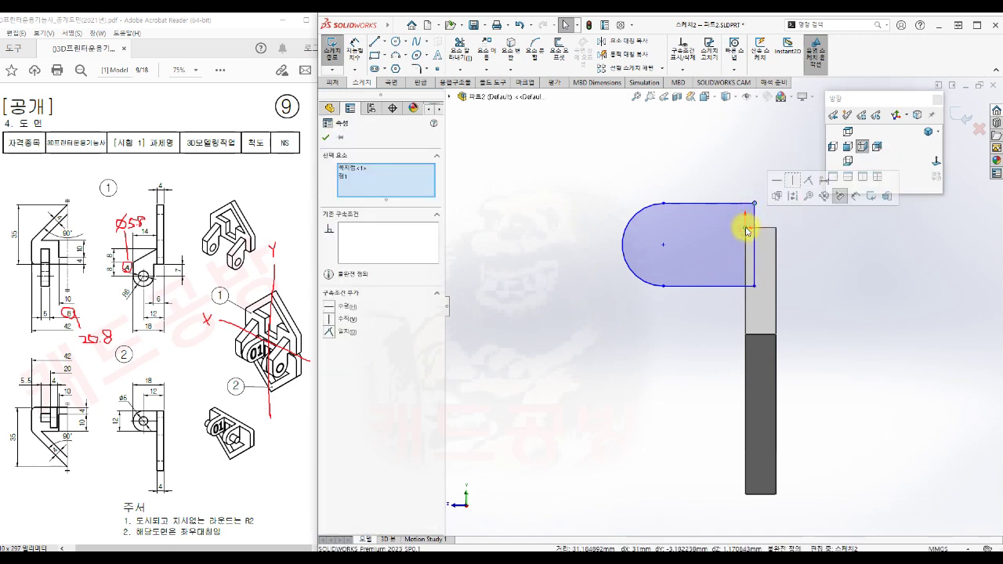
click(807, 180)
click(814, 306)
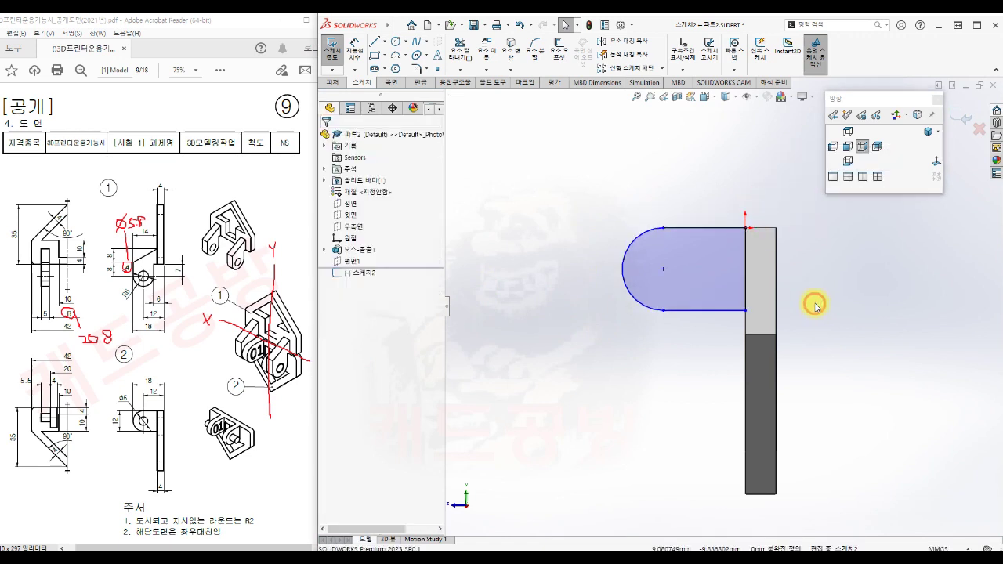
Sketch a 5 mm diameter circle centred on the center of the lug's end arc
right_click(817, 306)
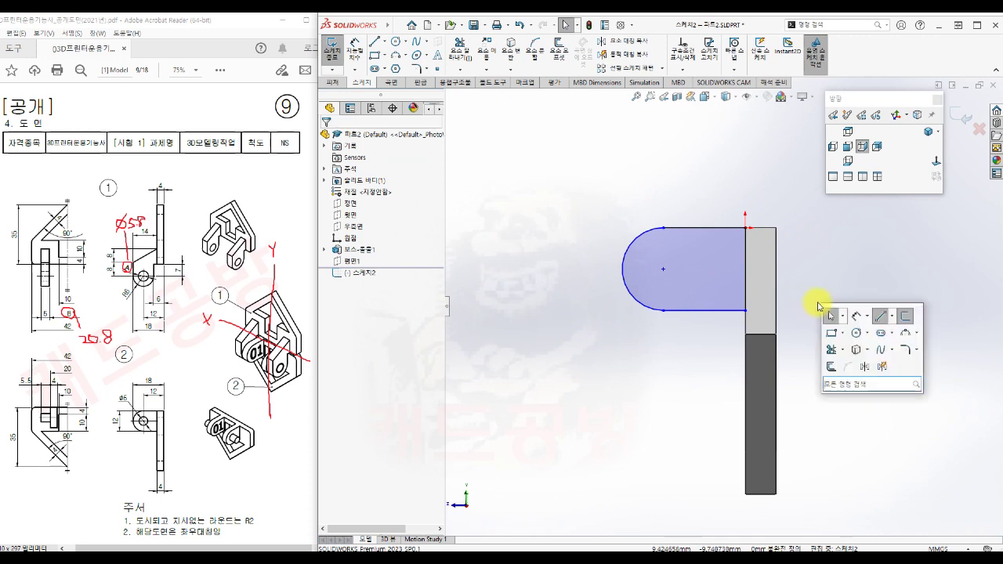
click(853, 331)
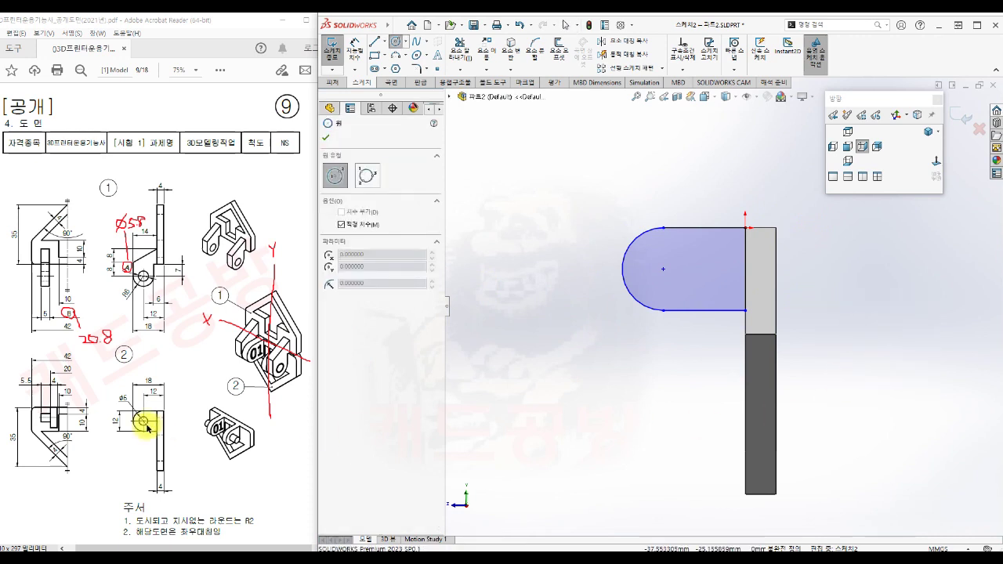
click(663, 268)
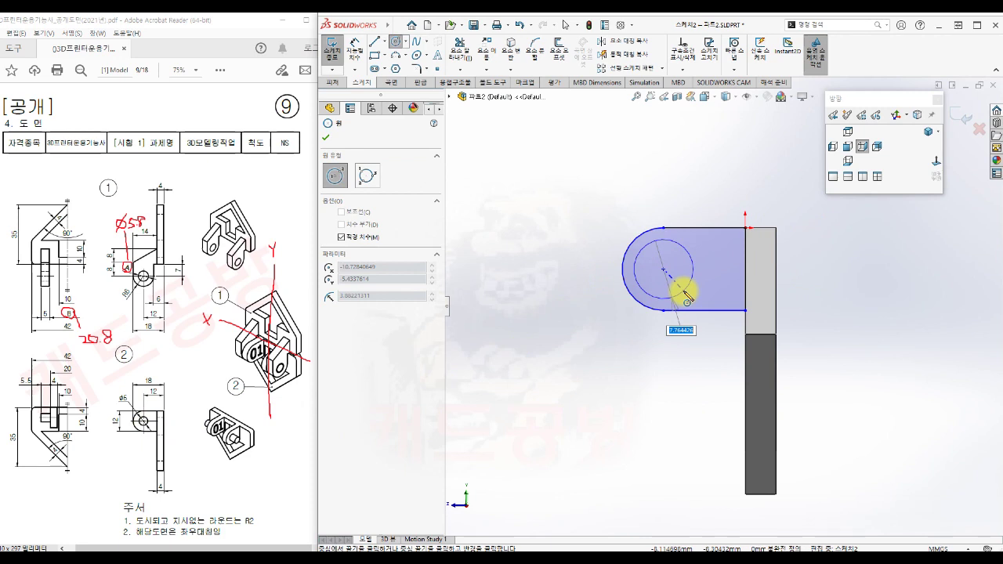
click(680, 283)
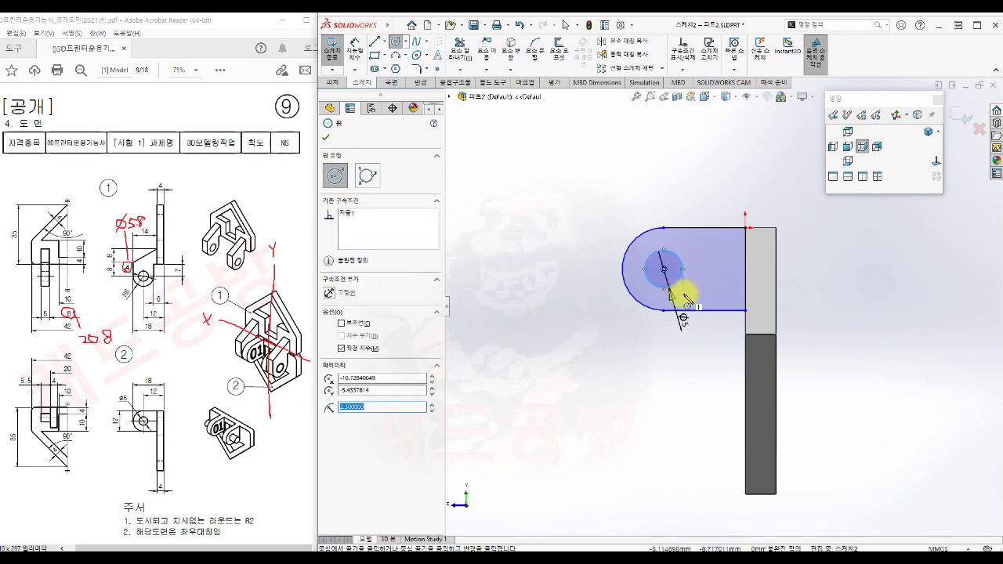
key(Escape)
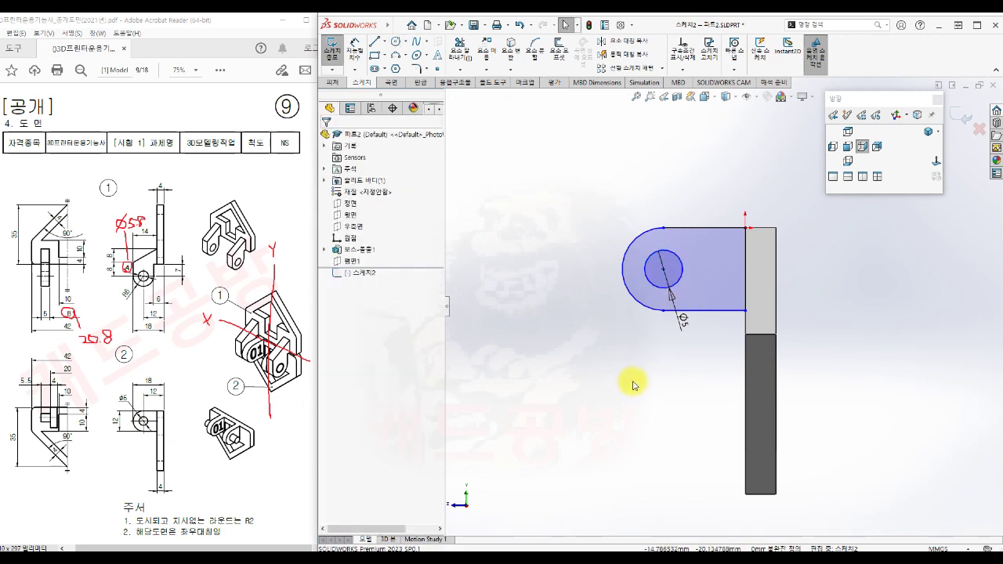
Dimension the lug's end arc with a radius of 6 mm
key(s)
click(671, 401)
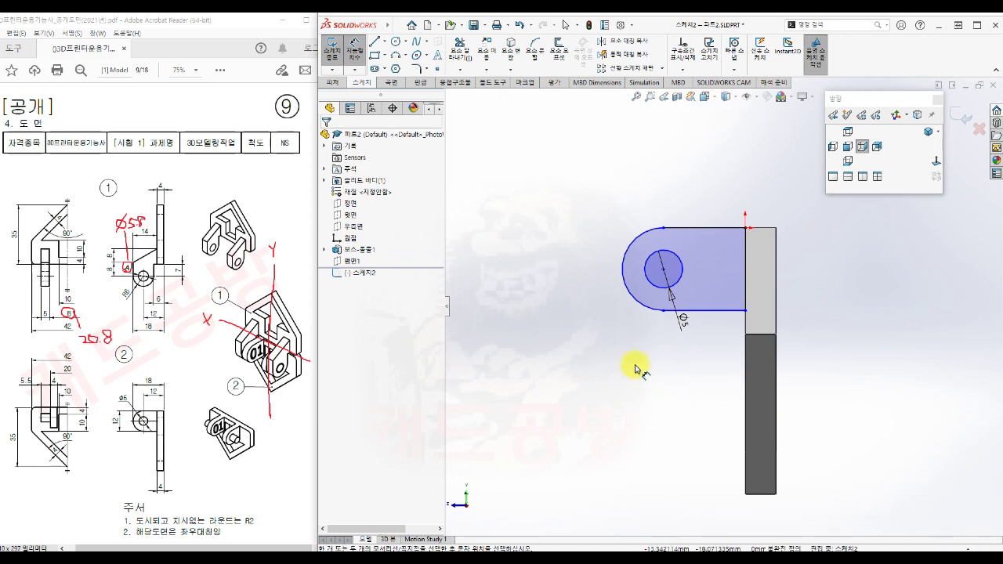
click(622, 262)
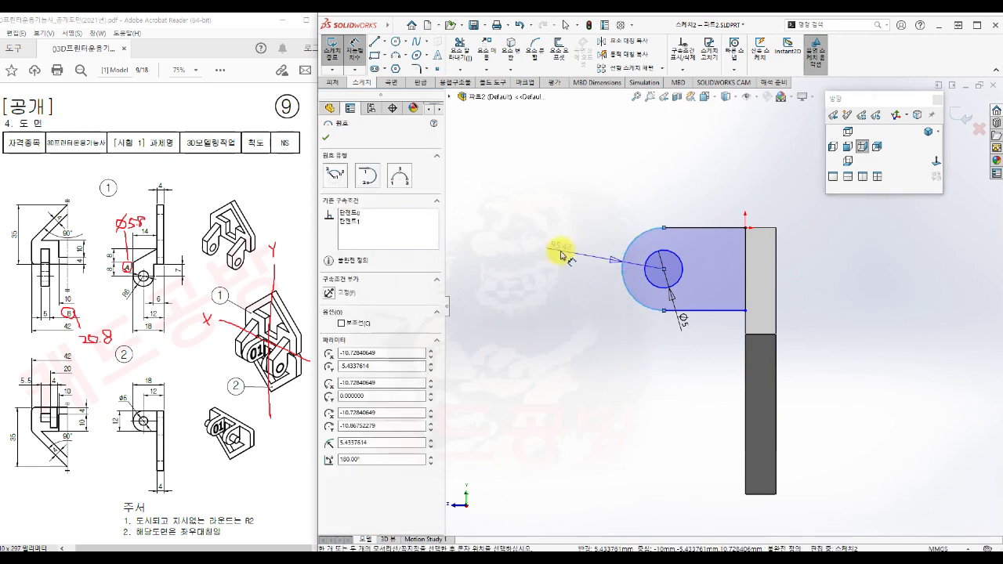
click(561, 254)
text(6)
key(Return)
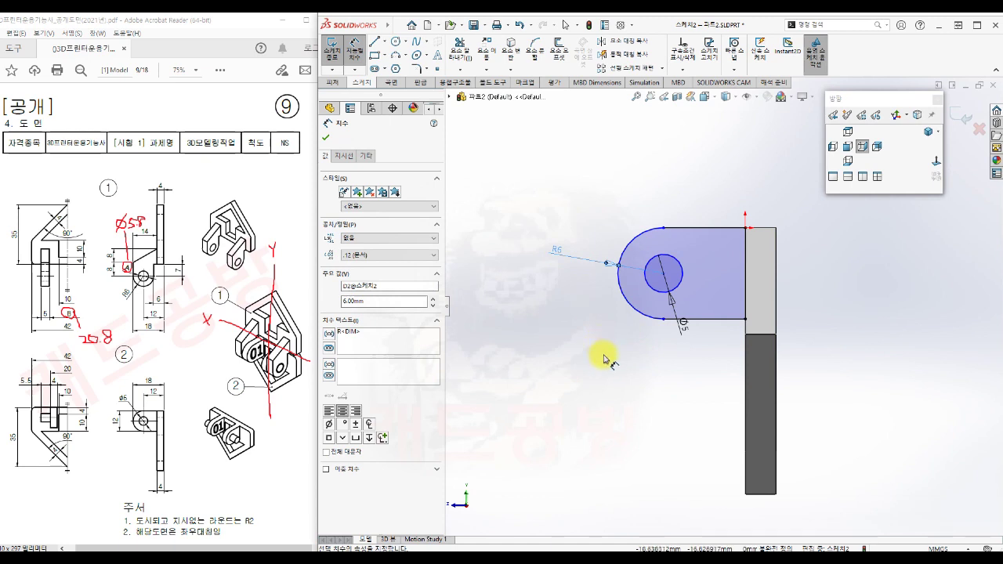
Dimension the distance from the hole's center to the plate's far vertical edge as 12 mm and finish dimensioning
click(666, 277)
click(776, 254)
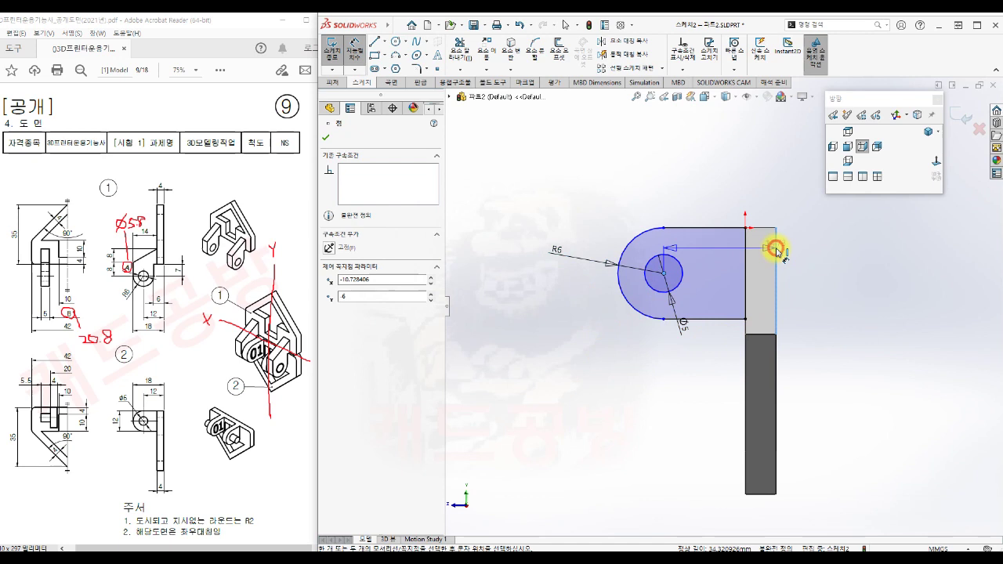
click(737, 191)
text(12)
key(Return)
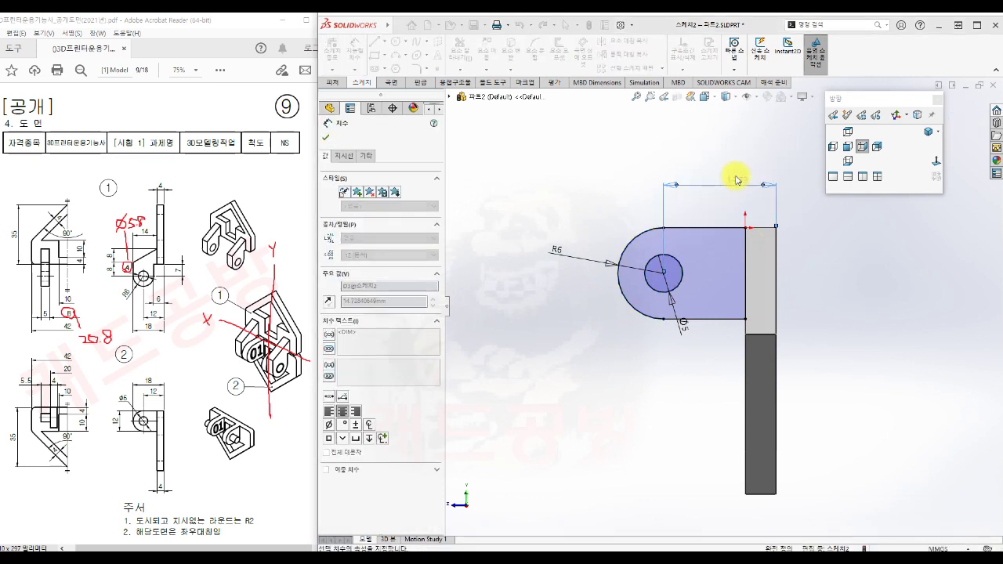
key(Escape)
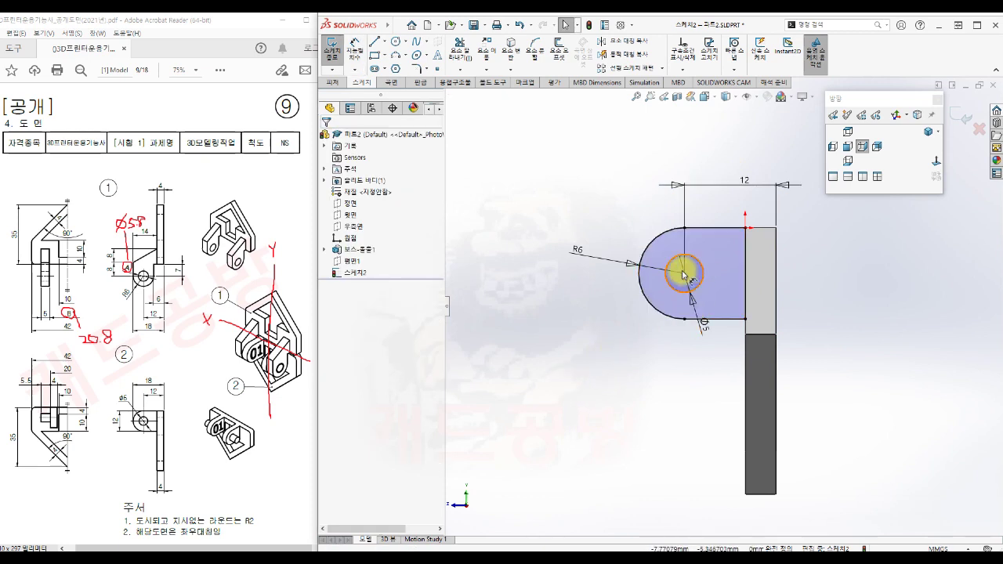
Close the sketch and extrude both the rounded lug region and its inner 5 mm circle region 4 mm as one solid
click(750, 186)
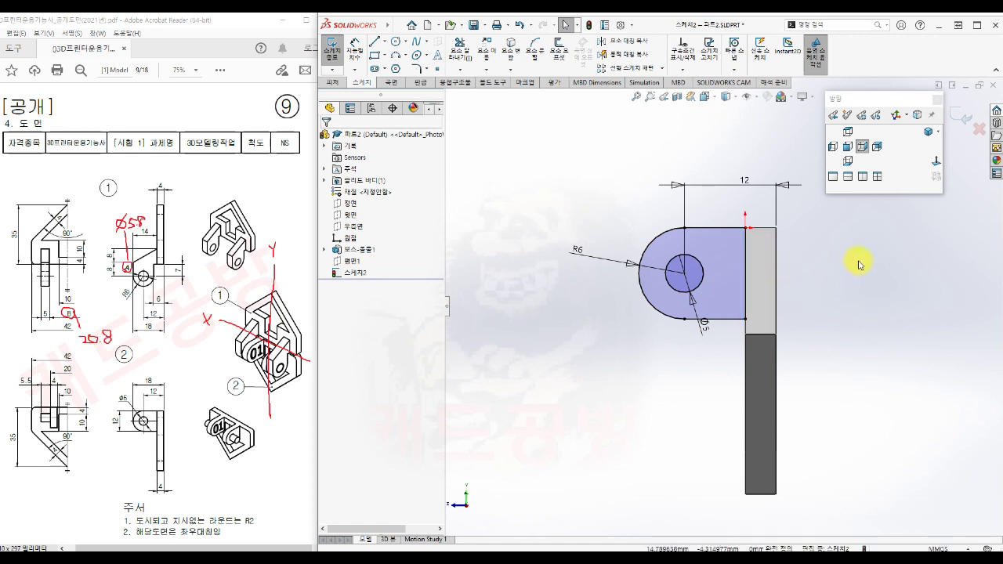
key(s)
click(944, 276)
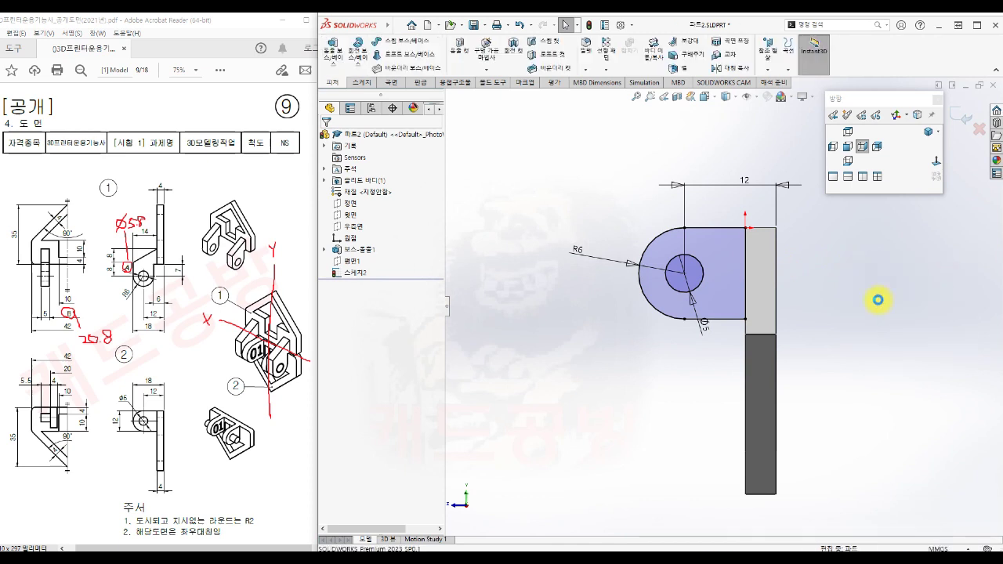
key(s)
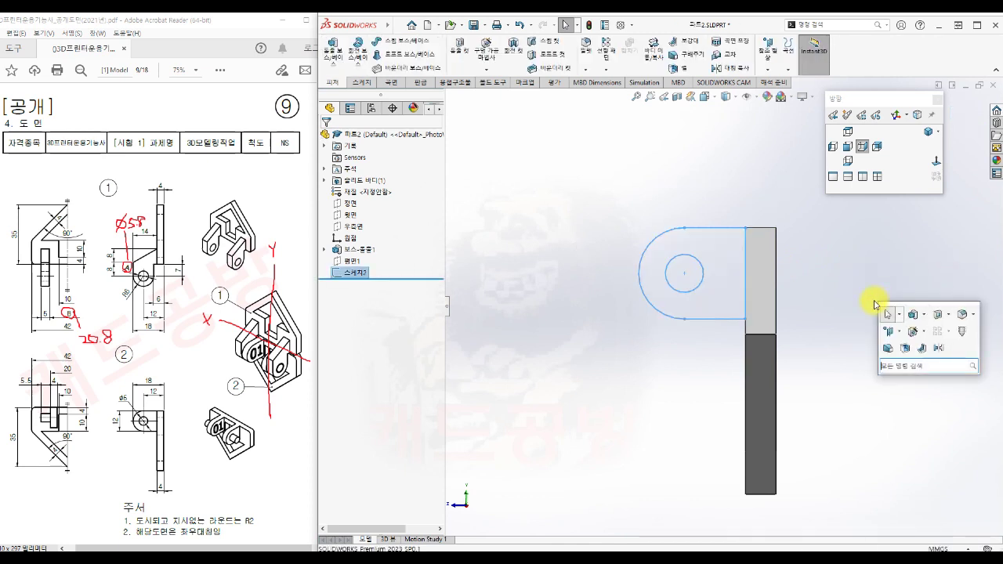
click(911, 320)
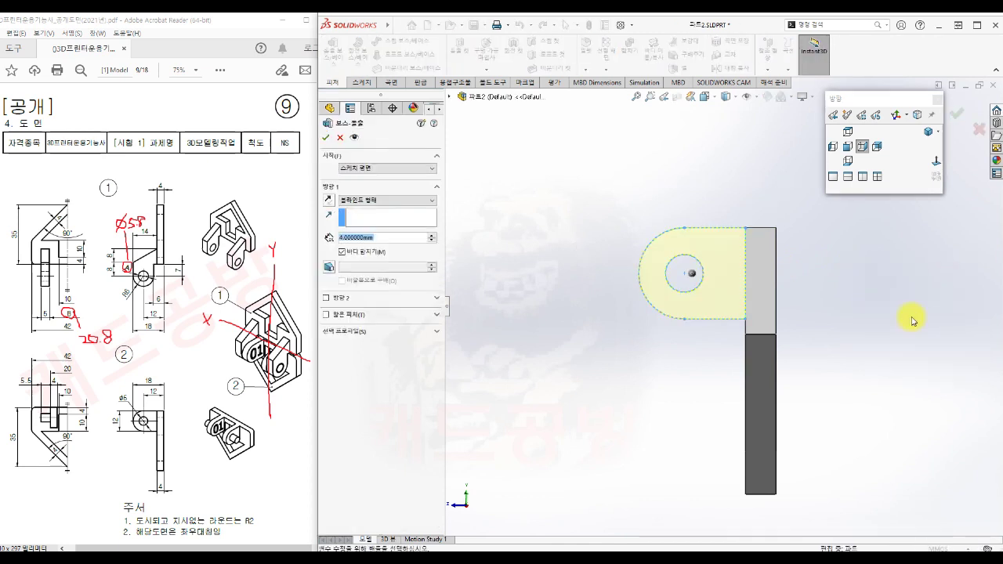
click(929, 132)
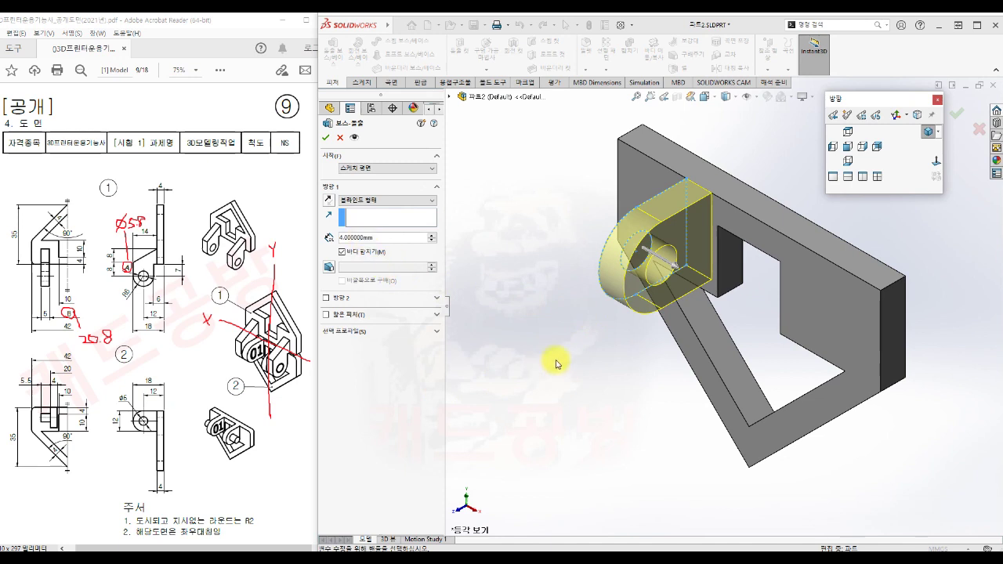
click(342, 331)
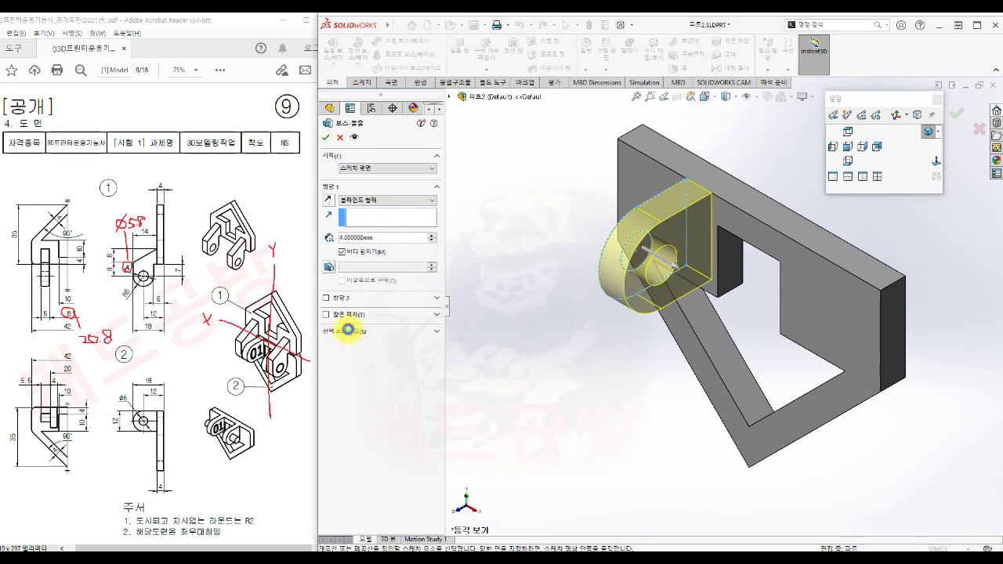
click(650, 262)
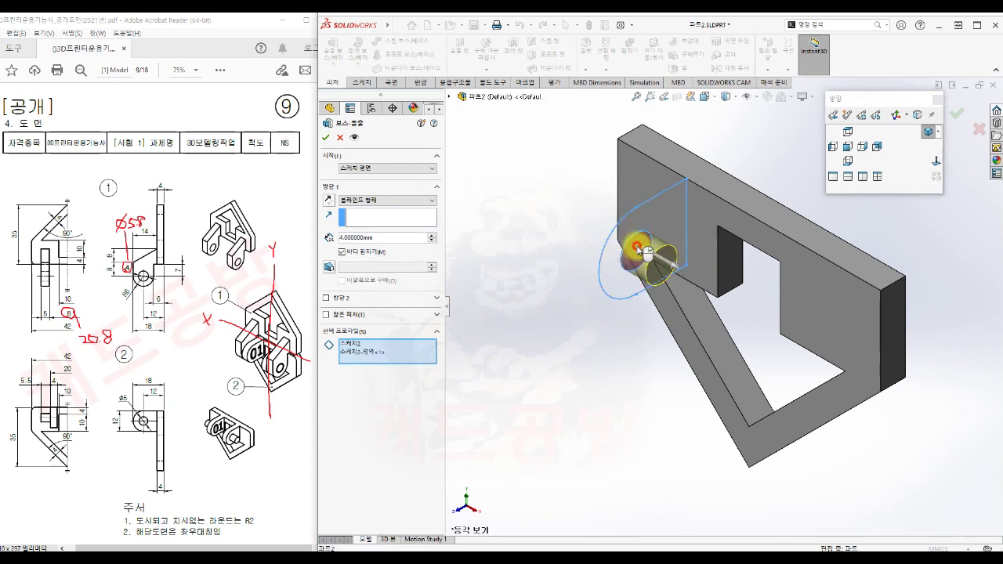
click(623, 284)
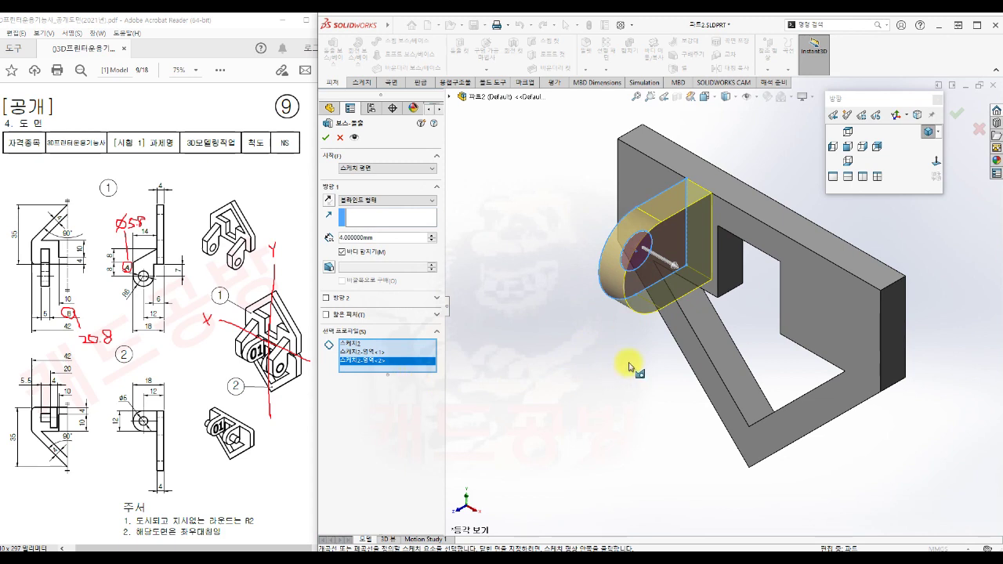
click(325, 138)
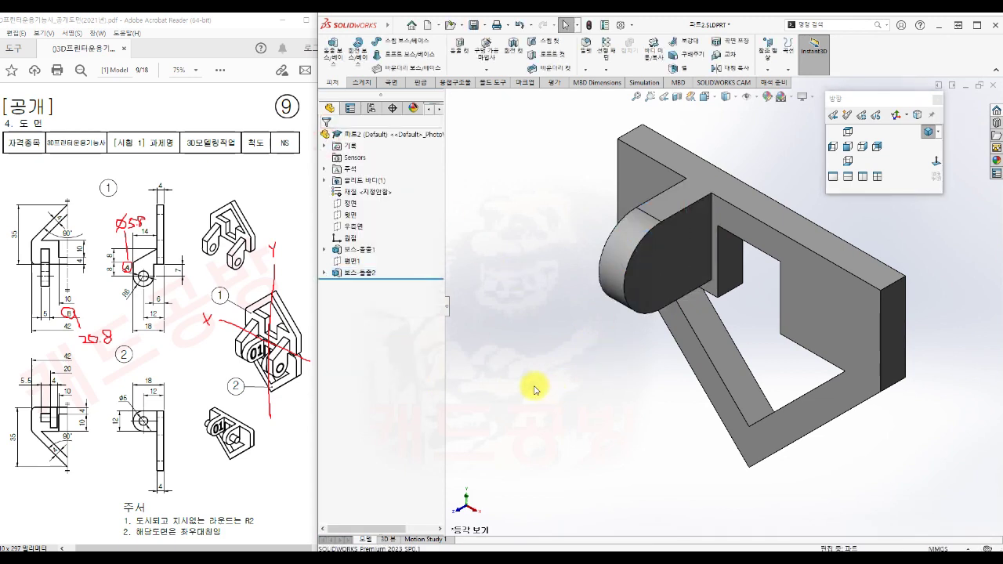
Reuse the lug sketch to extrude only the 5 mm circle region 5.5 mm in the reversed direction, forming a pin on the lug's outer side
key(s)
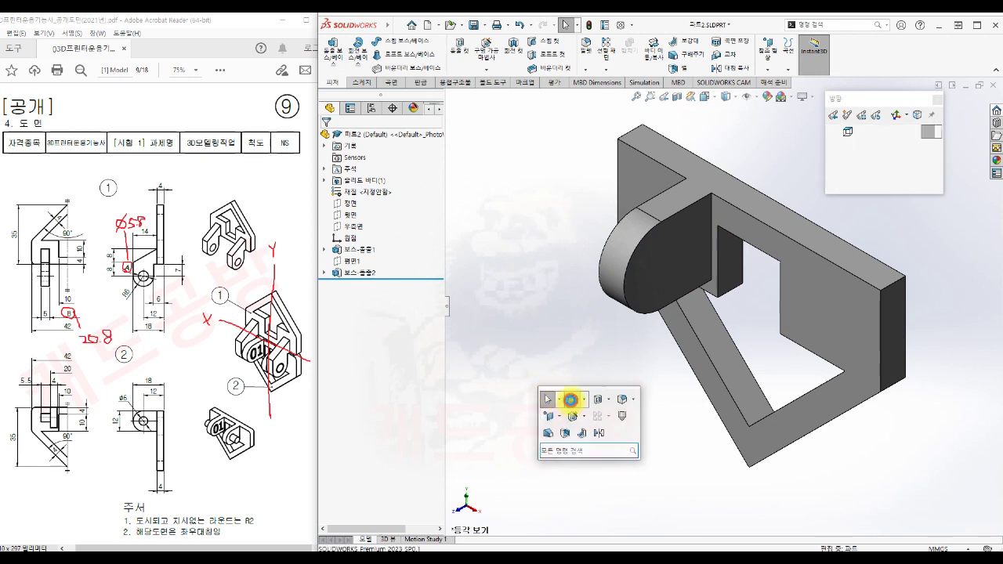
click(567, 407)
click(450, 96)
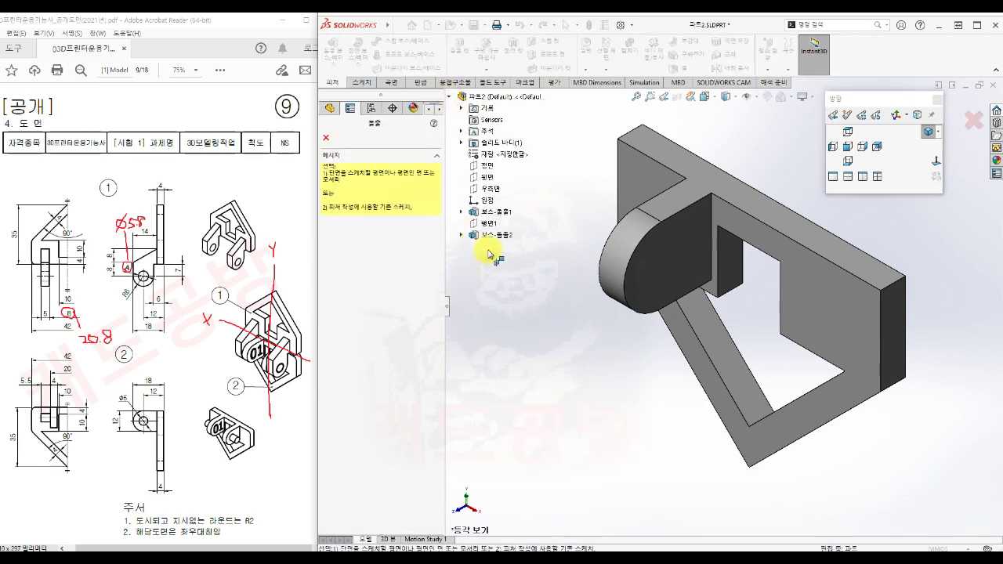
click(461, 234)
click(499, 245)
mouse_move(575, 392)
middle_down()
mouse_move(621, 393)
mouse_move(658, 415)
middle_up()
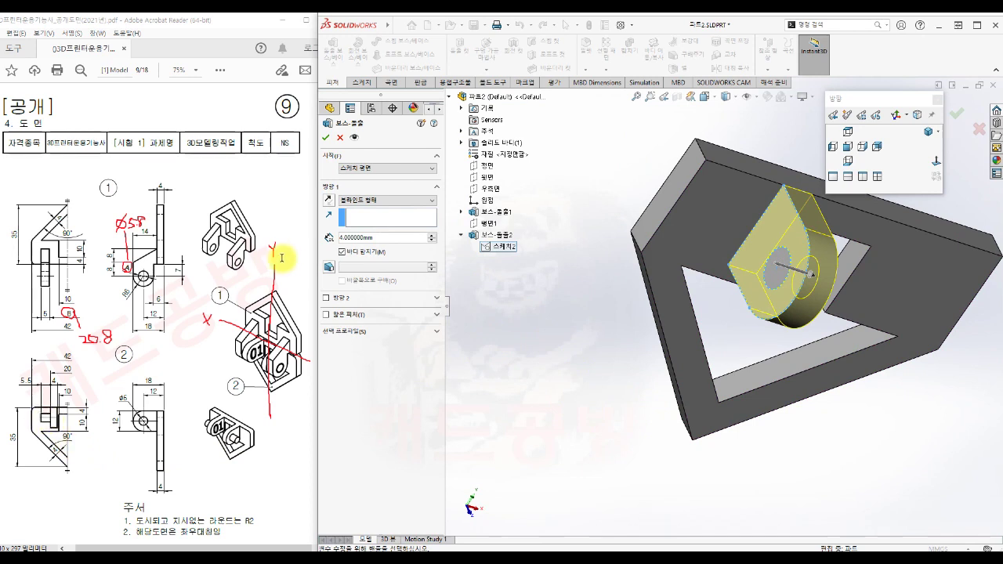
double_click(374, 238)
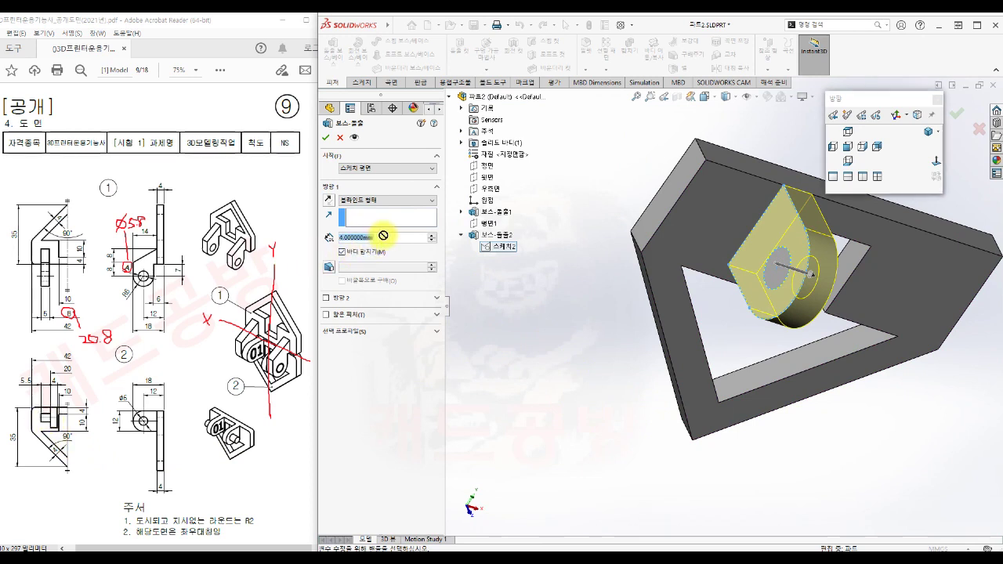
text(5.5)
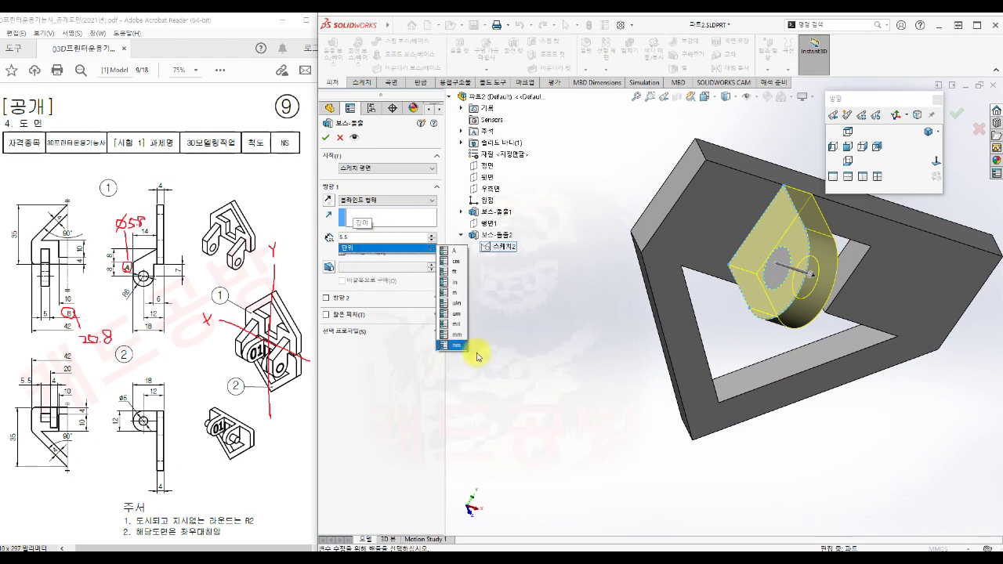
click(356, 332)
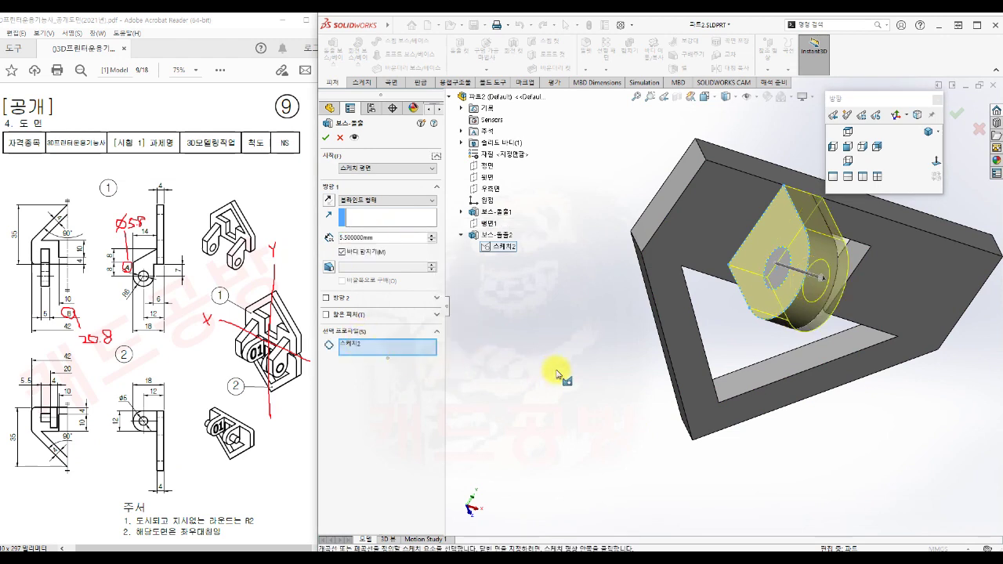
click(778, 274)
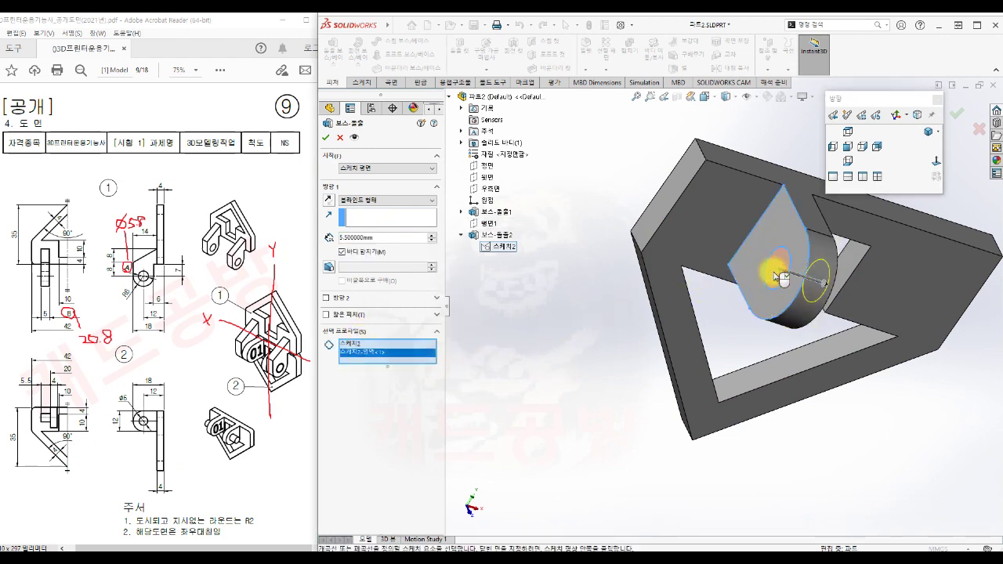
click(328, 199)
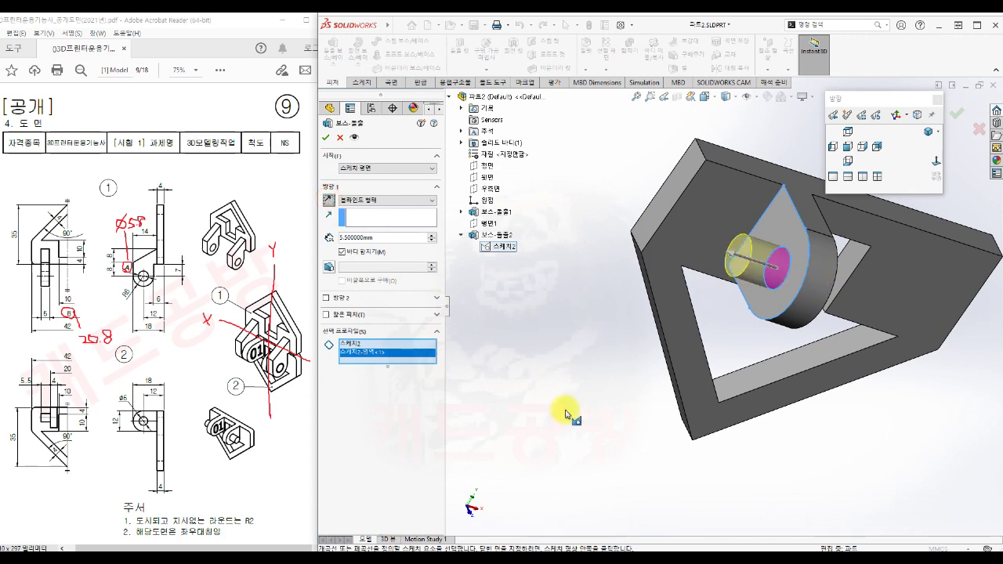
middle_drag(571, 420, 551, 467)
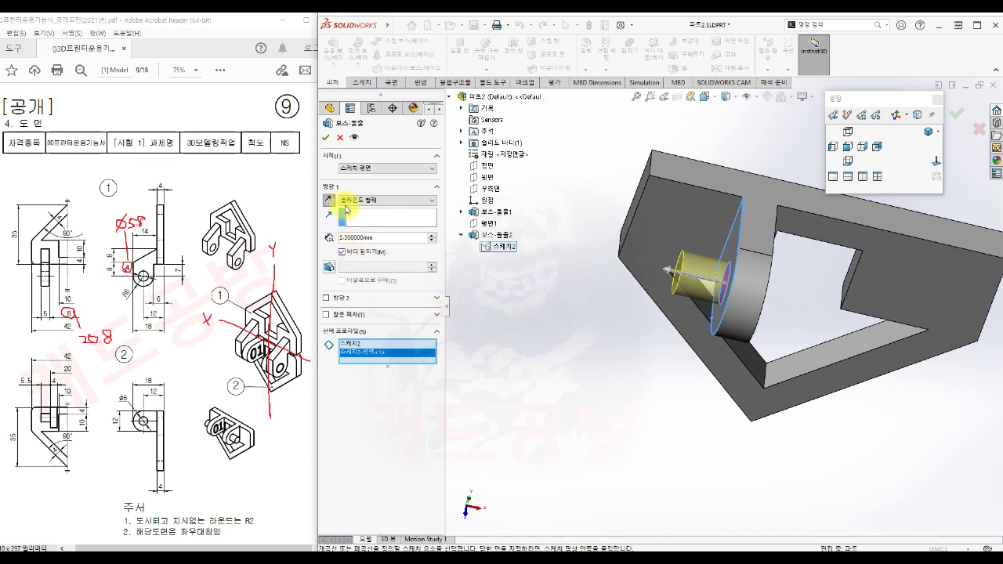
click(326, 139)
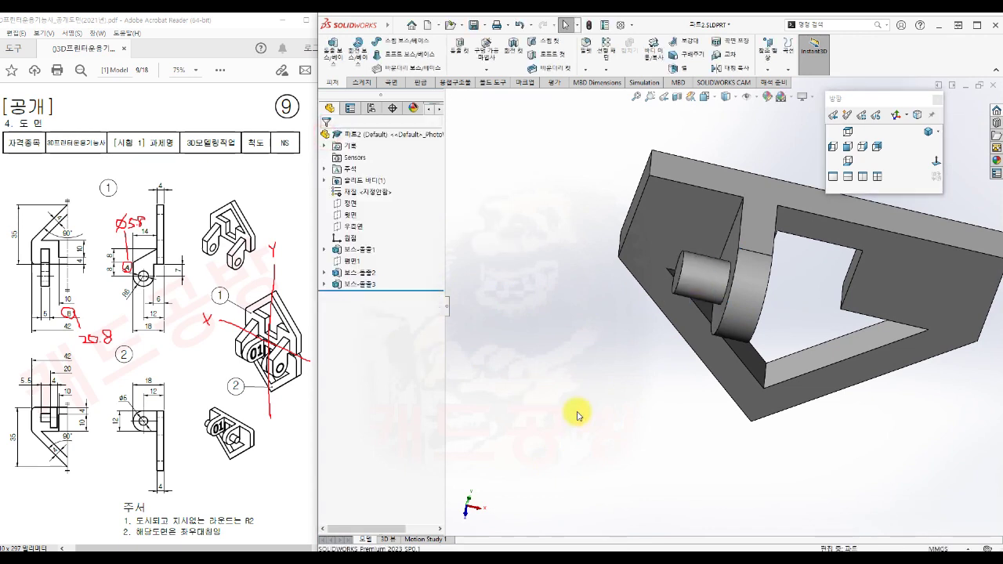
Mirror the pin and lug extrusions about the right plane to the plate's other half
scroll(574, 415, up, 3)
middle_drag(803, 437, 788, 405)
scroll(776, 262, down, 2)
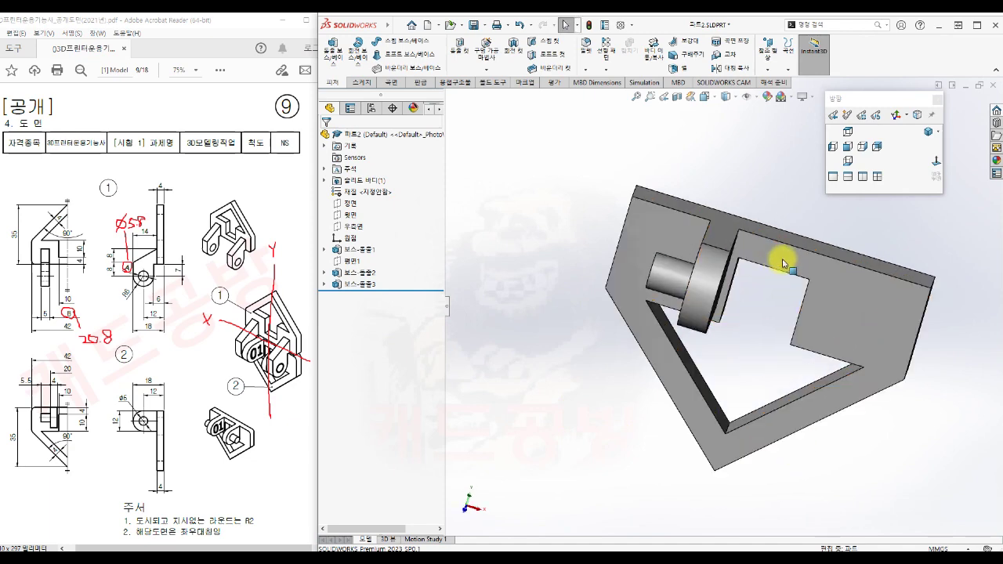
mouse_move(707, 407)
middle_down()
mouse_move(723, 409)
mouse_move(676, 399)
mouse_move(710, 389)
middle_up()
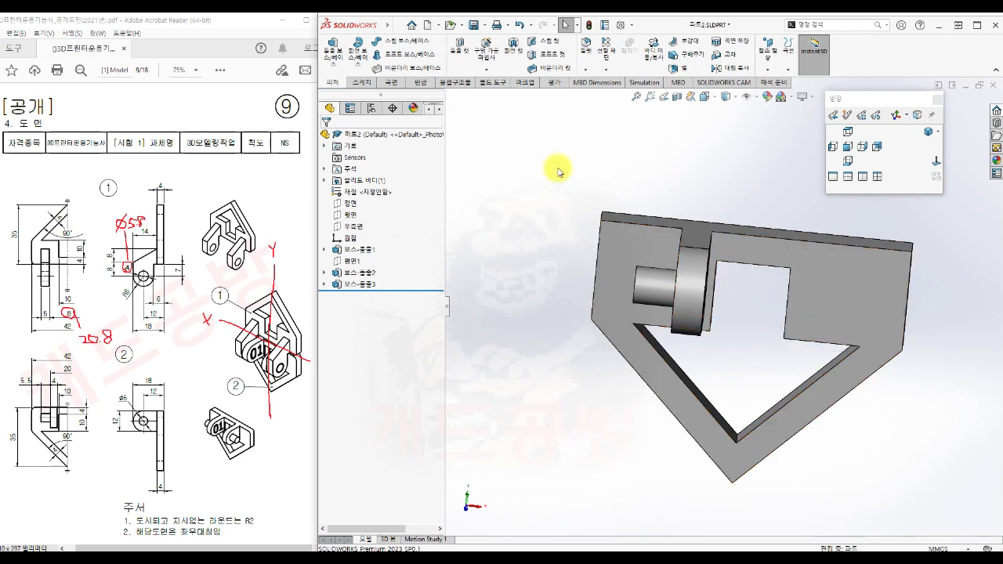
click(606, 69)
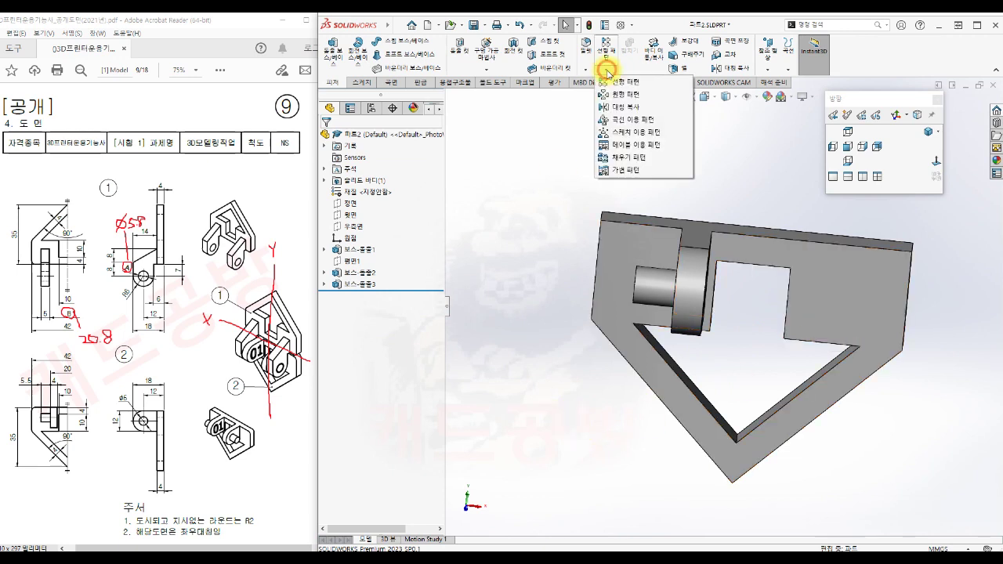
click(627, 108)
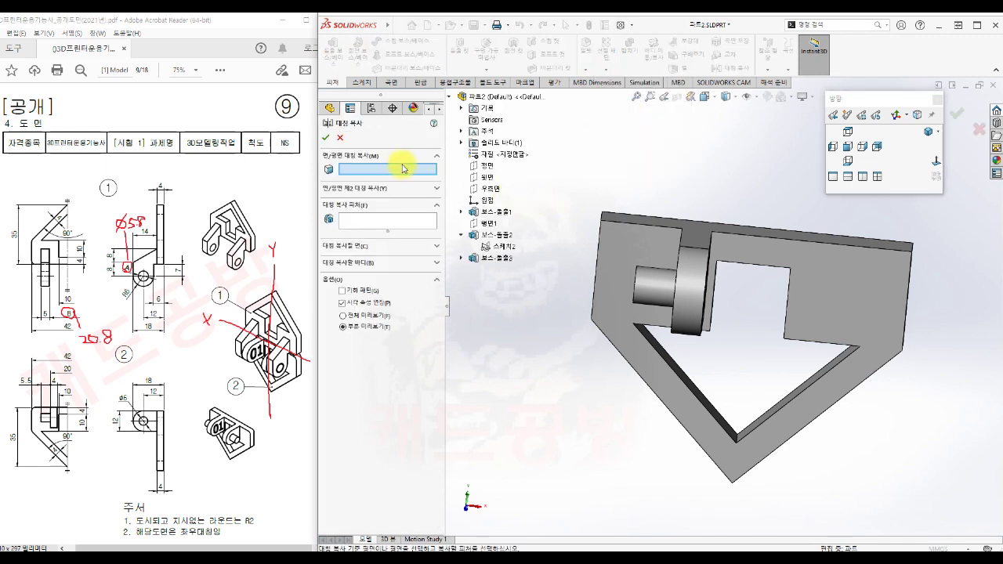
click(486, 190)
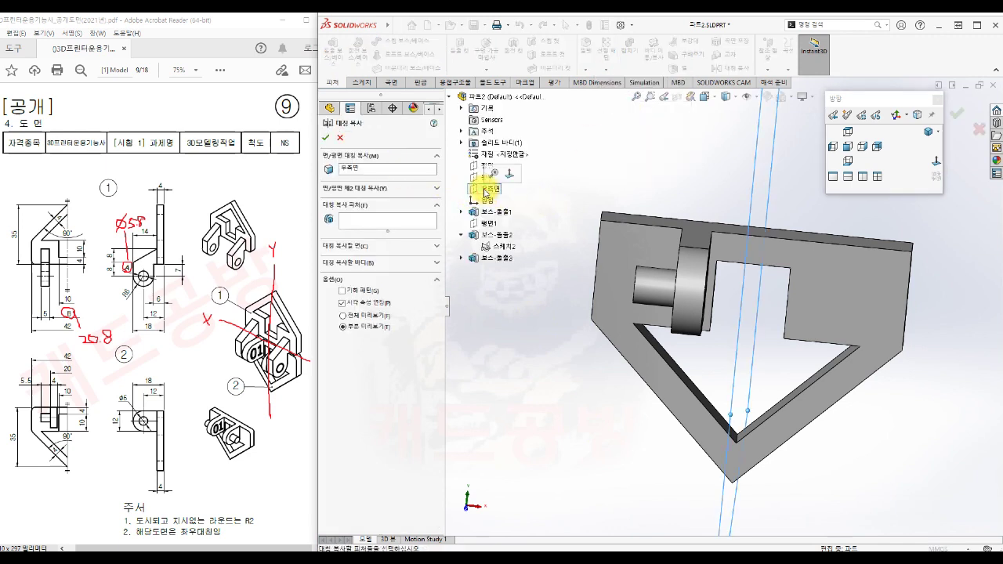
click(407, 223)
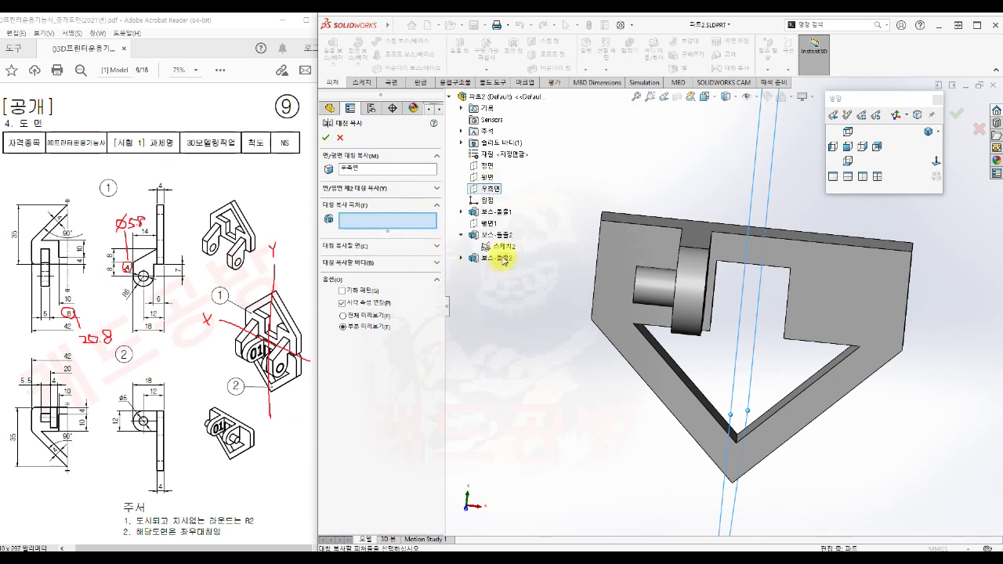
click(502, 259)
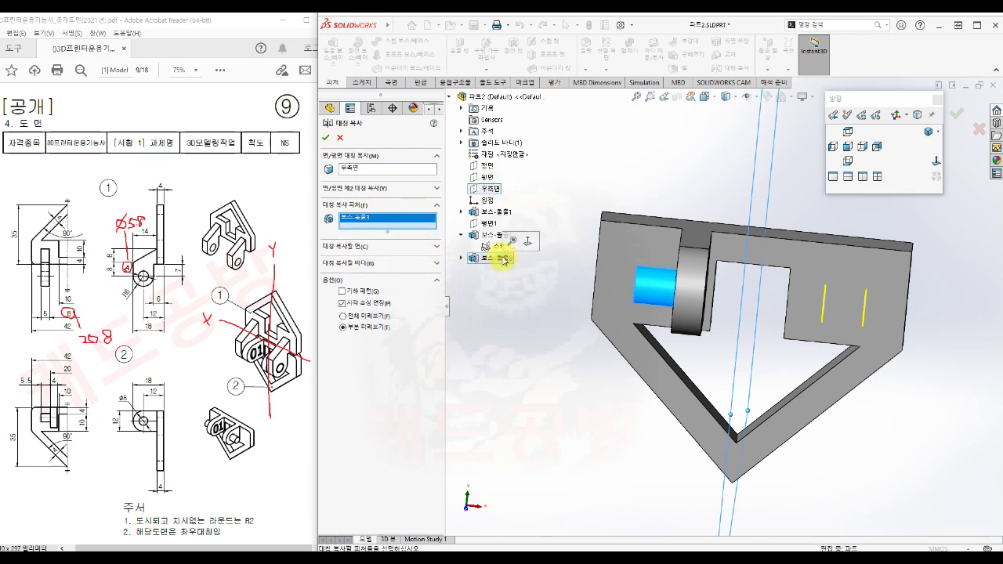
click(489, 235)
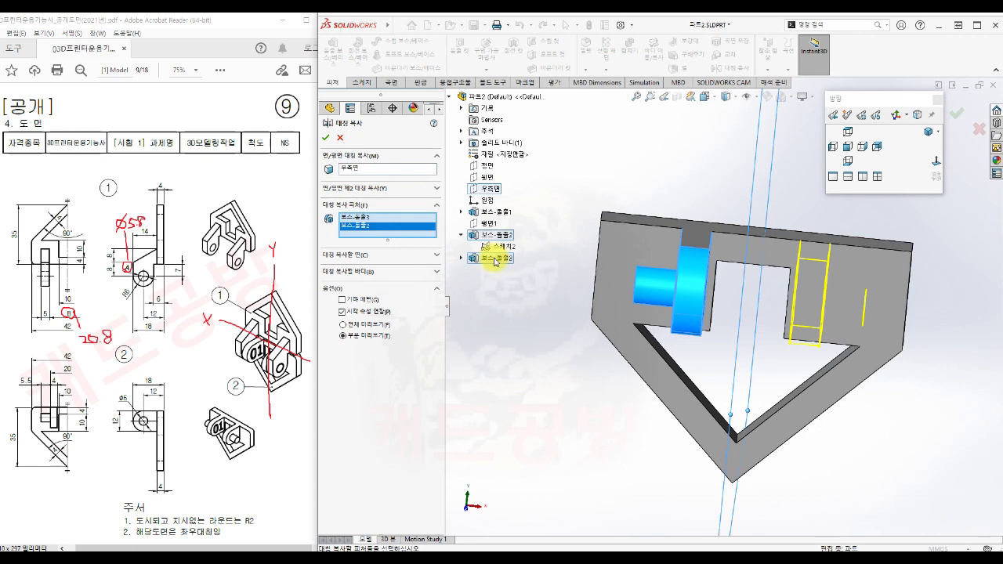
click(326, 137)
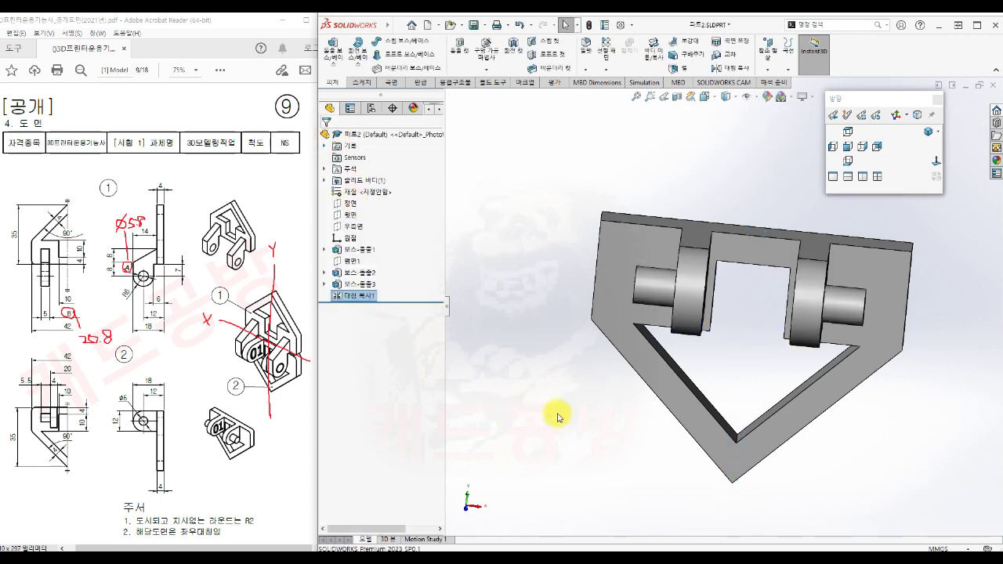
Fillet the plate's four outer corner edges, two on each side, with a 2 mm radius
middle_drag(898, 431, 889, 410)
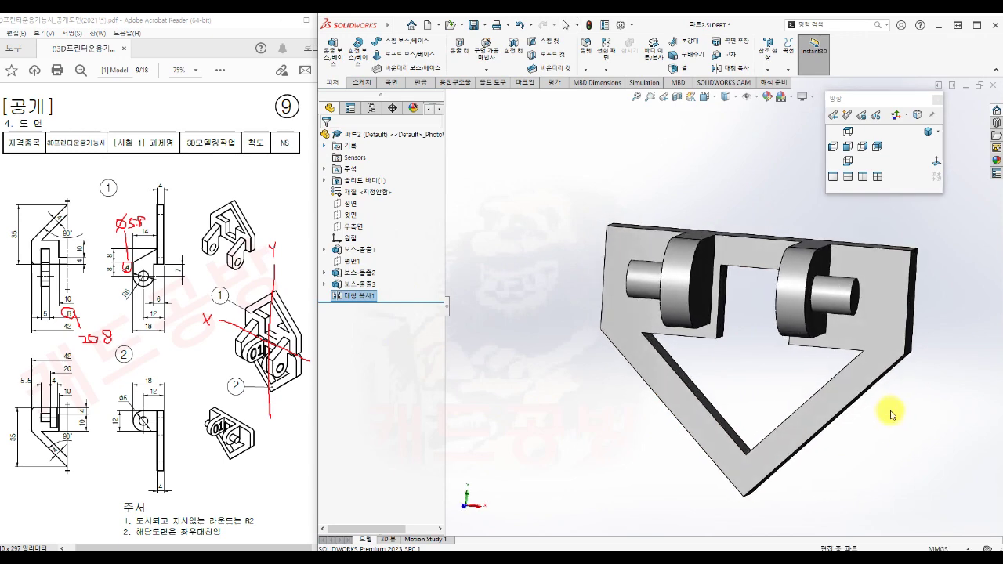
click(927, 132)
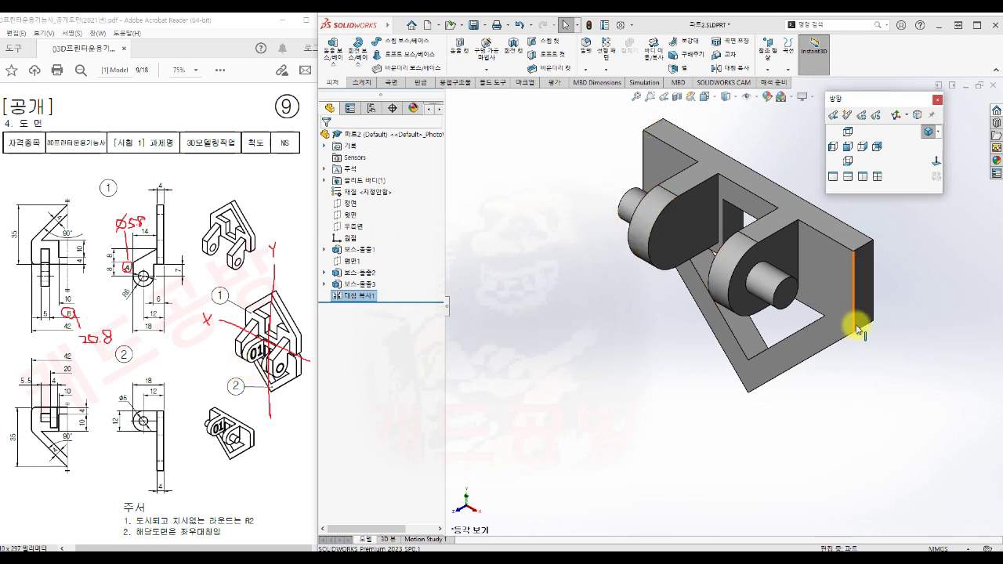
key(s)
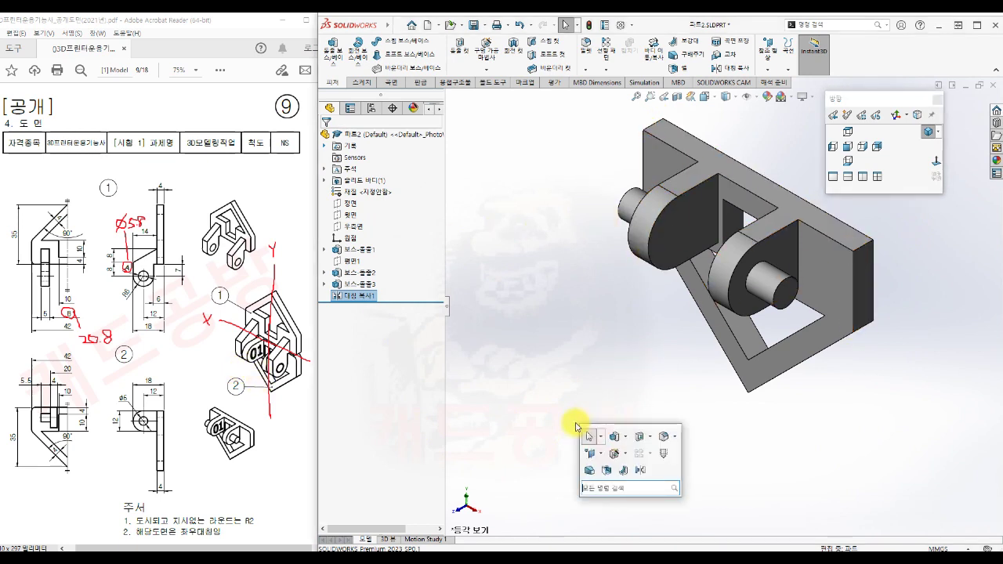
click(664, 437)
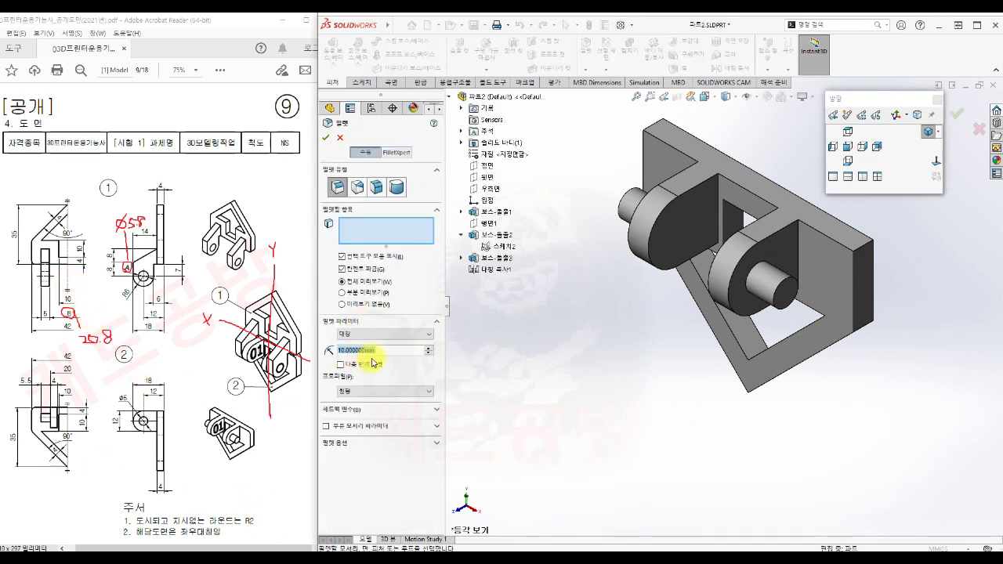
text(2)
key(Return)
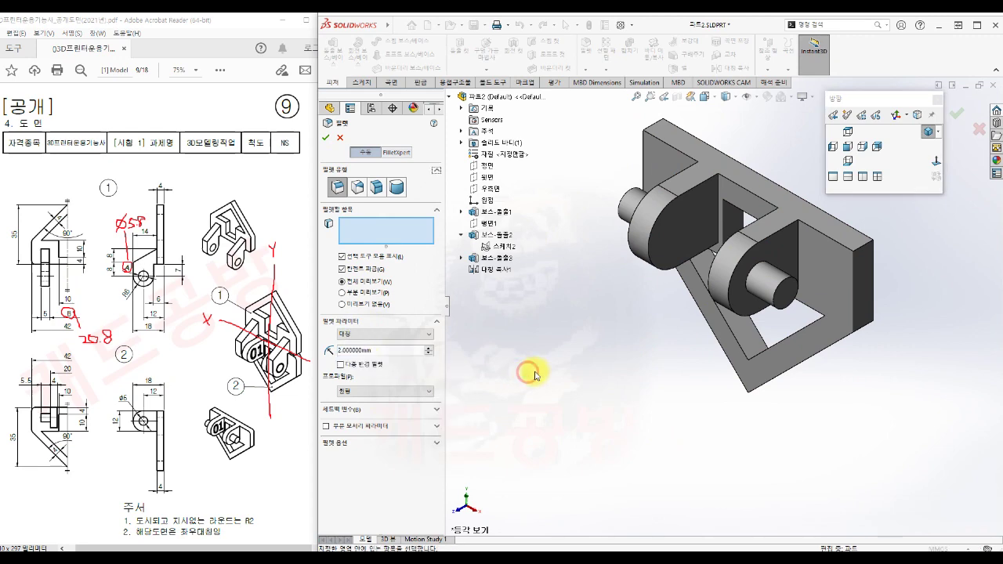
click(864, 249)
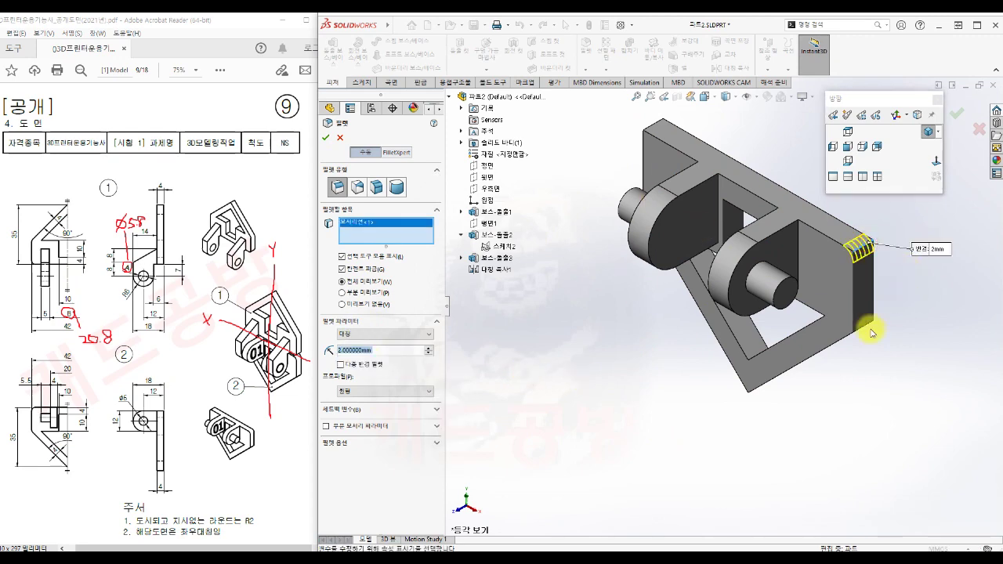
click(868, 325)
middle_drag(620, 381, 726, 395)
click(608, 185)
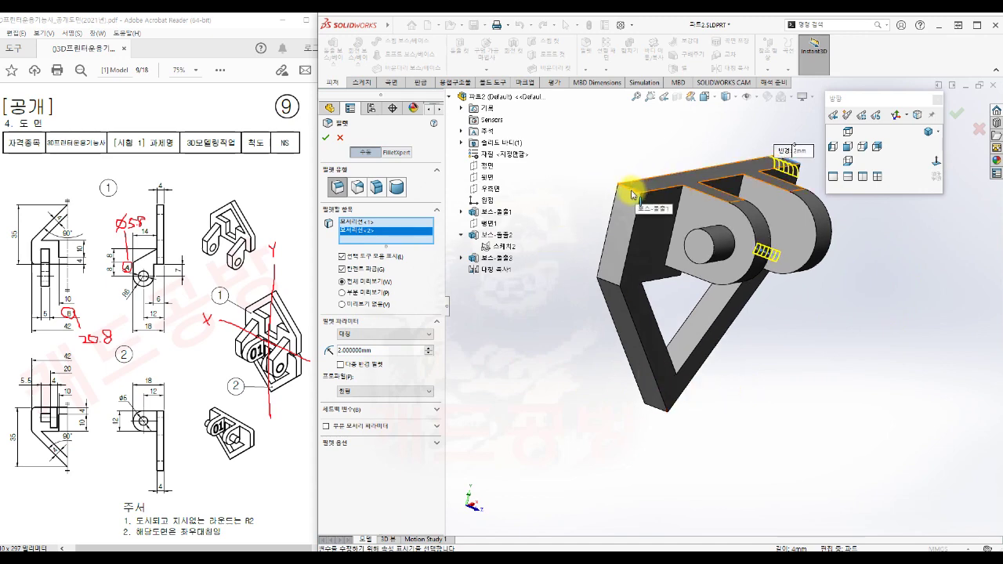
click(603, 278)
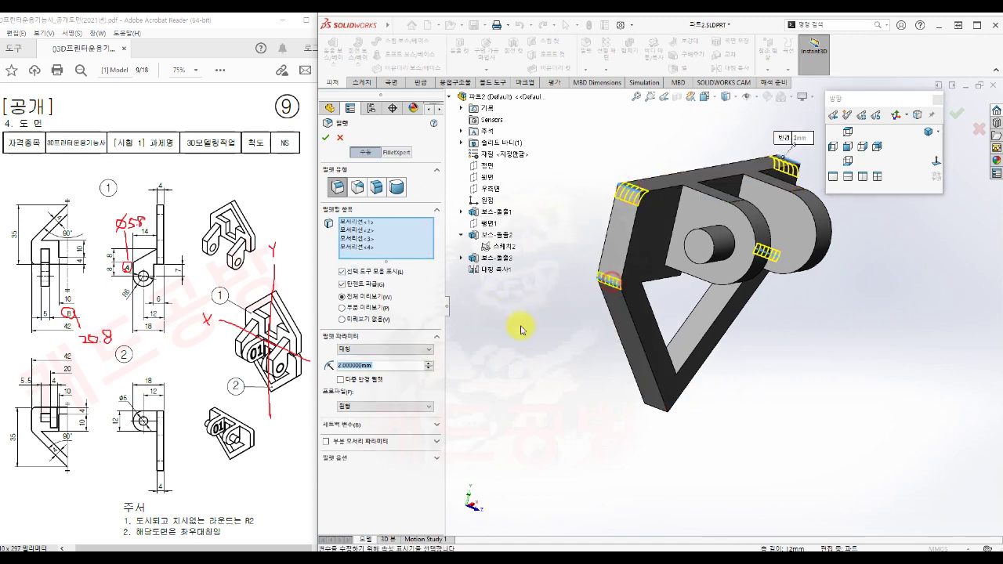
middle_drag(864, 393, 811, 379)
click(326, 136)
Start a sketch on the inner face of one lug and add the sketch text 01
middle_drag(921, 431, 846, 419)
middle_drag(752, 168, 673, 237)
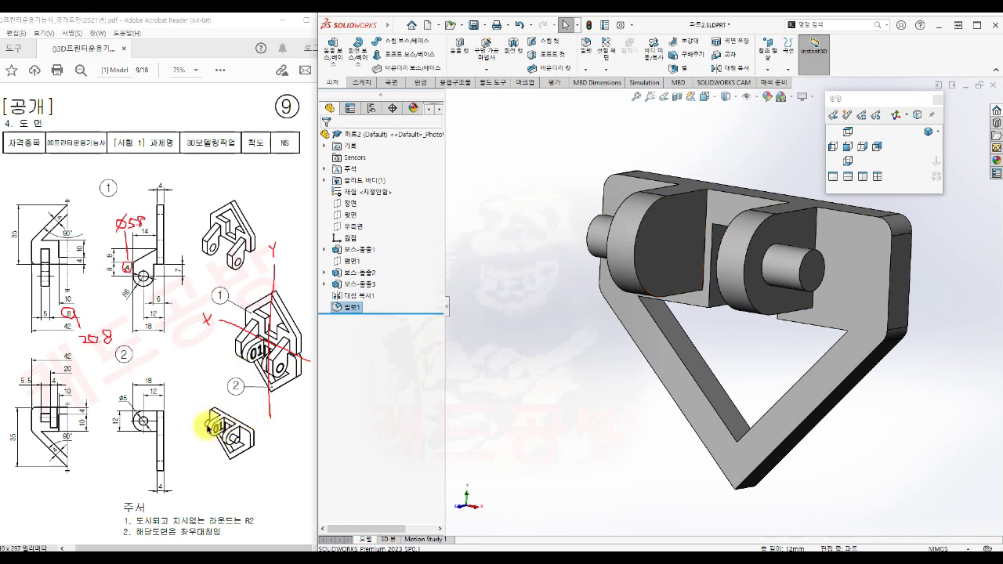
click(673, 253)
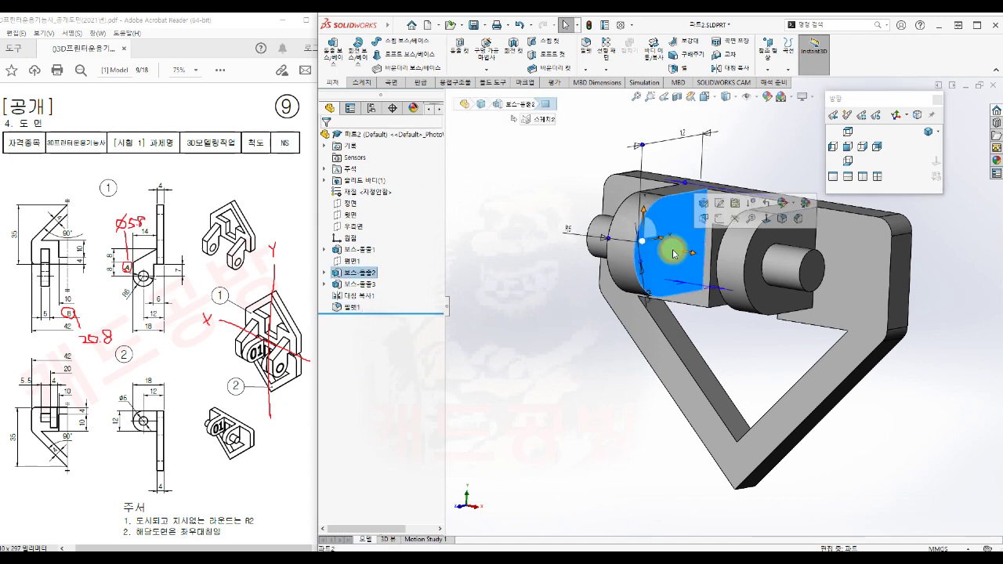
click(717, 219)
scroll(678, 322, up, 1)
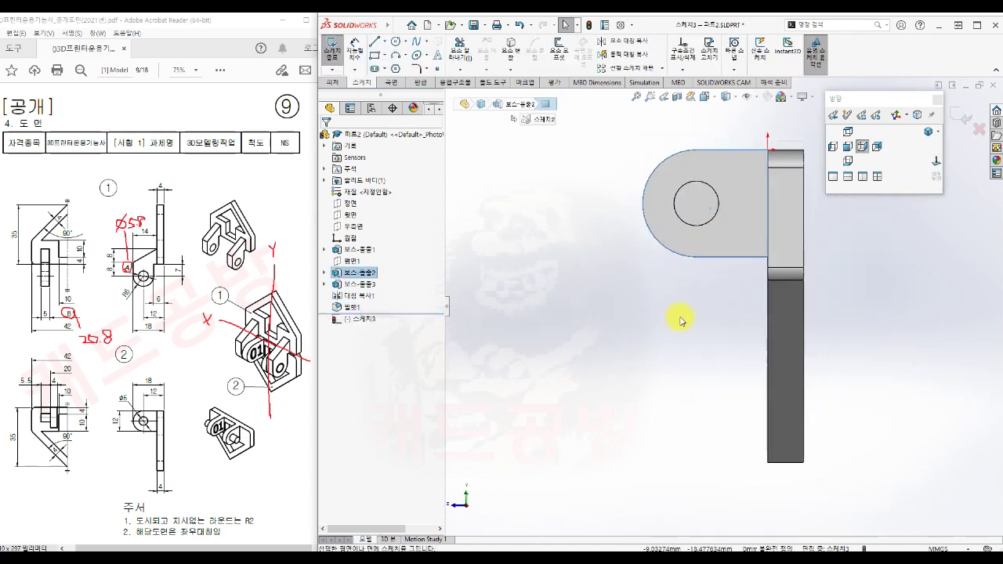
scroll(787, 127, down, 1)
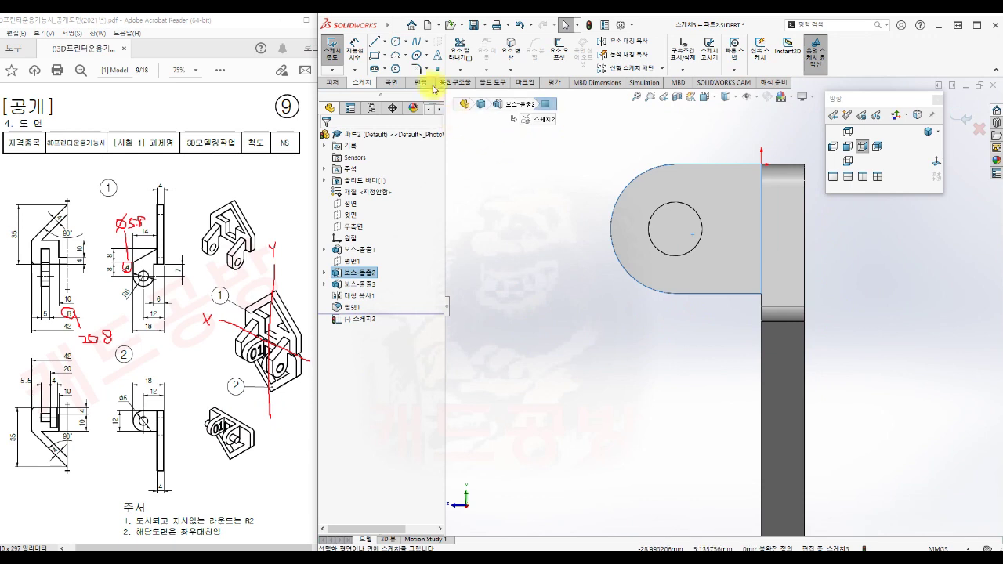
click(439, 58)
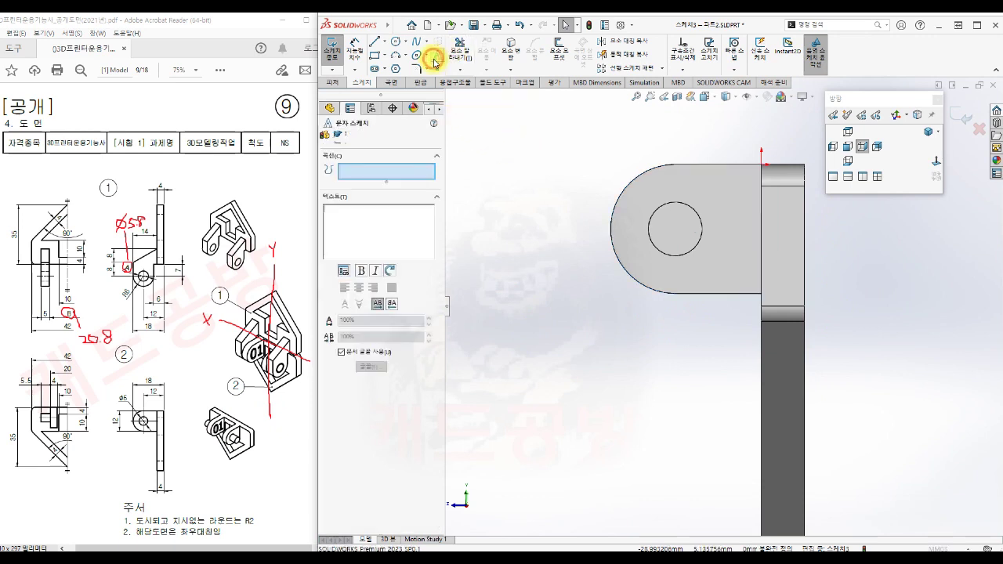
click(401, 231)
text(01)
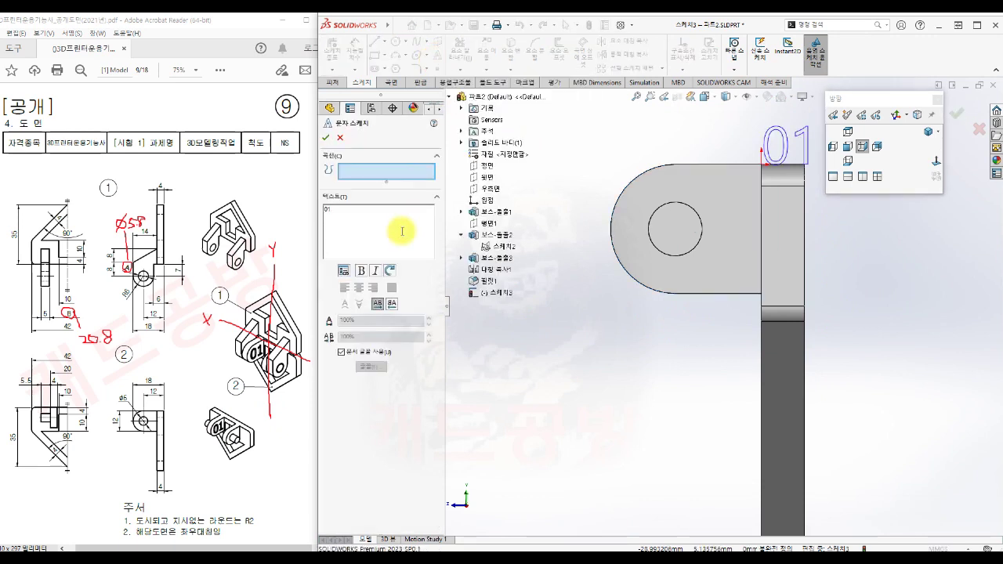
Stop using the document font for the 01 text and choose a larger point size for it
drag(343, 213, 319, 215)
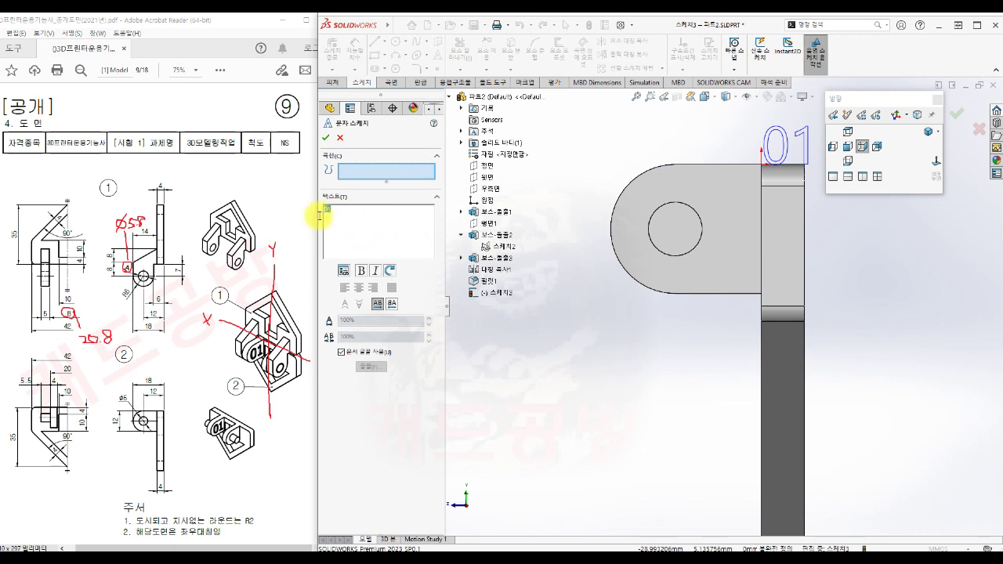
click(341, 352)
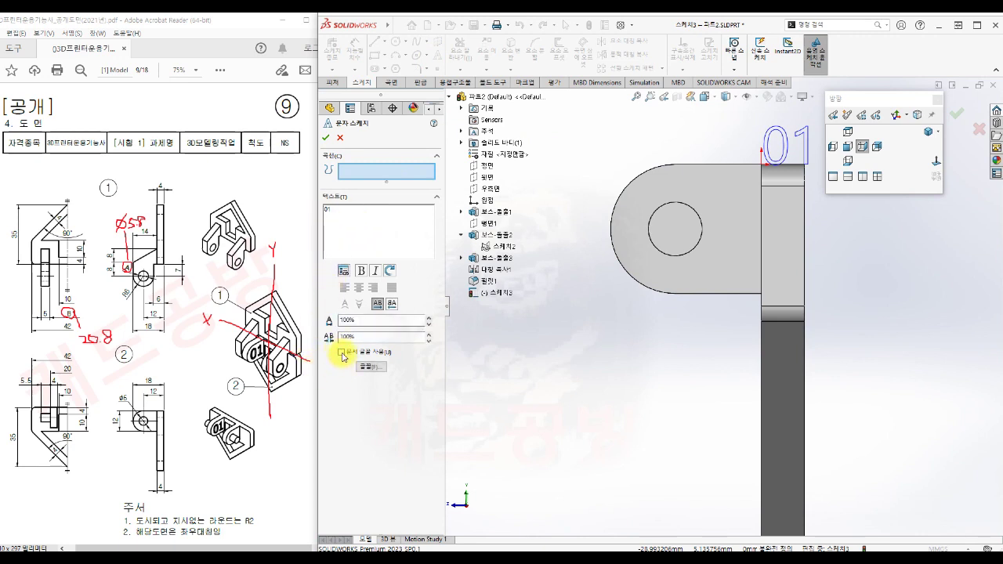
click(366, 366)
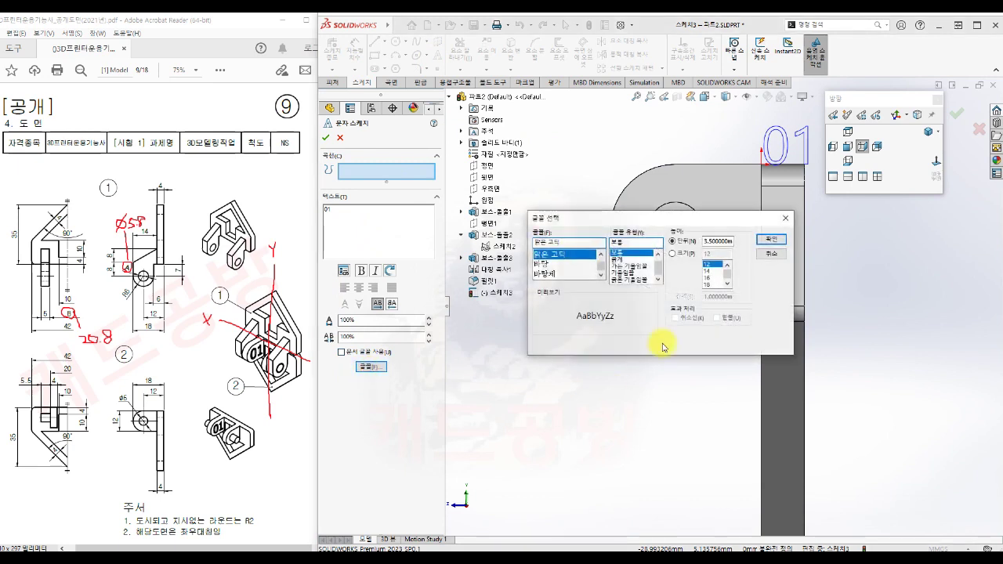
click(677, 253)
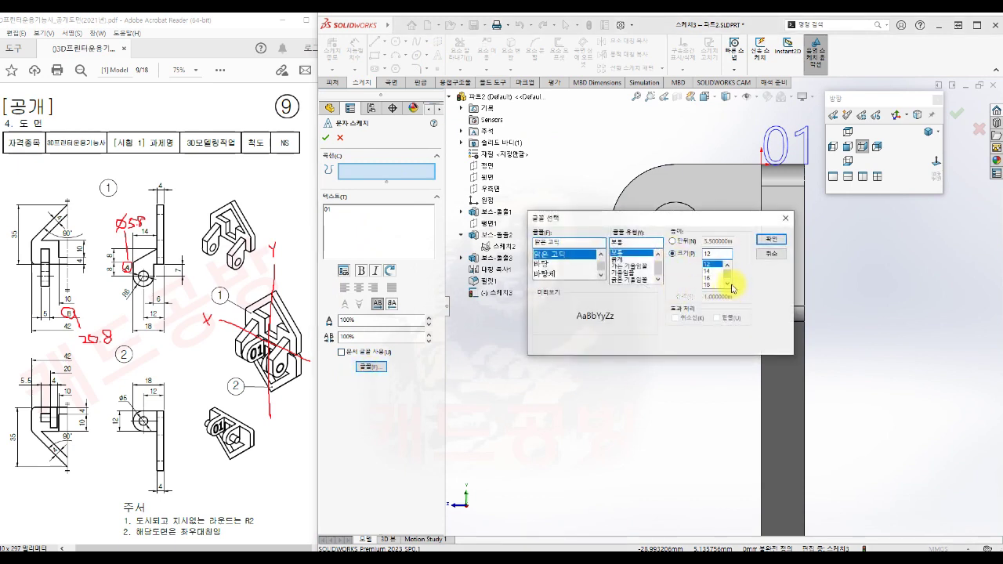
click(728, 286)
click(708, 277)
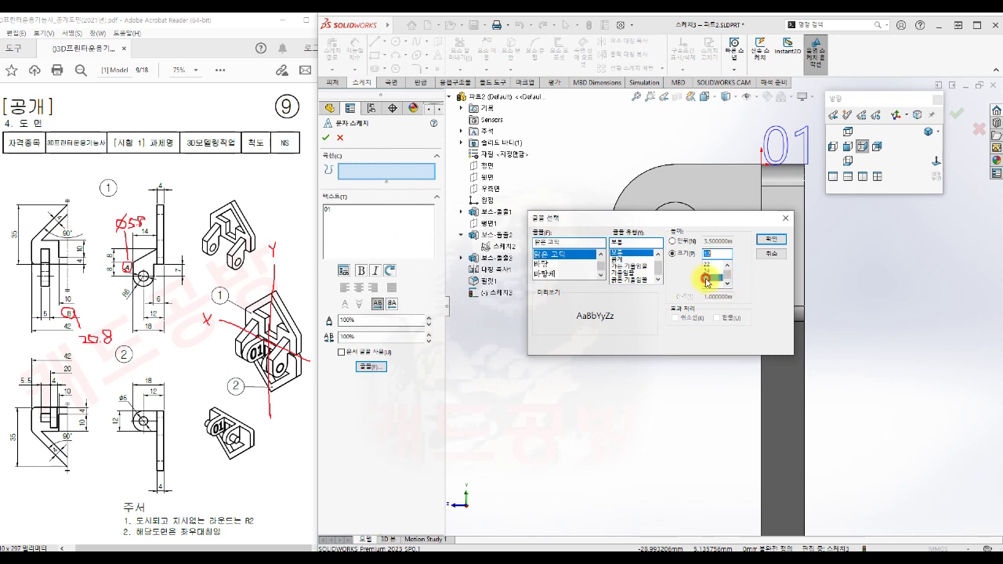
click(772, 241)
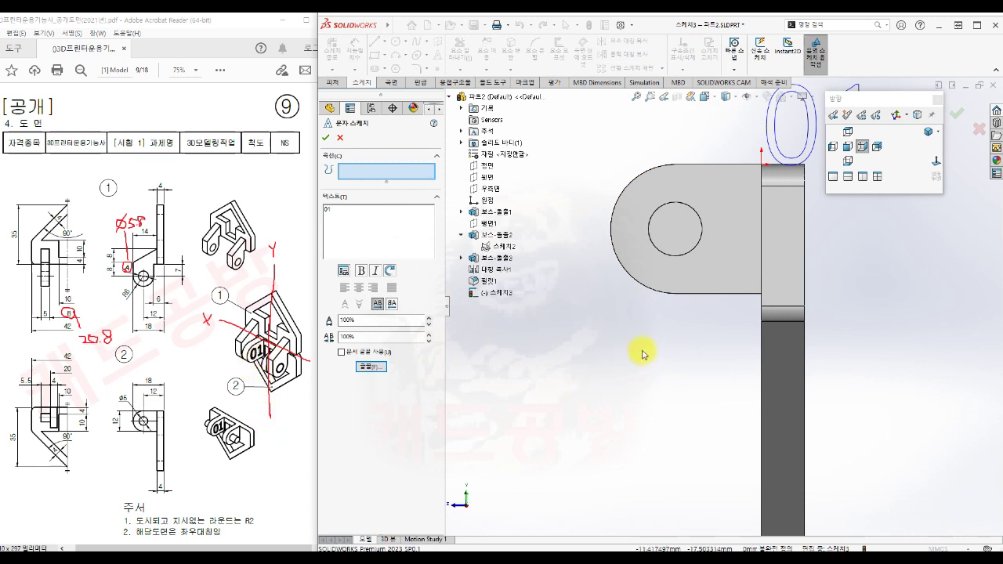
Position the 01 text so it sits centred on the lug's inner face and accept it
click(654, 277)
click(651, 271)
click(649, 268)
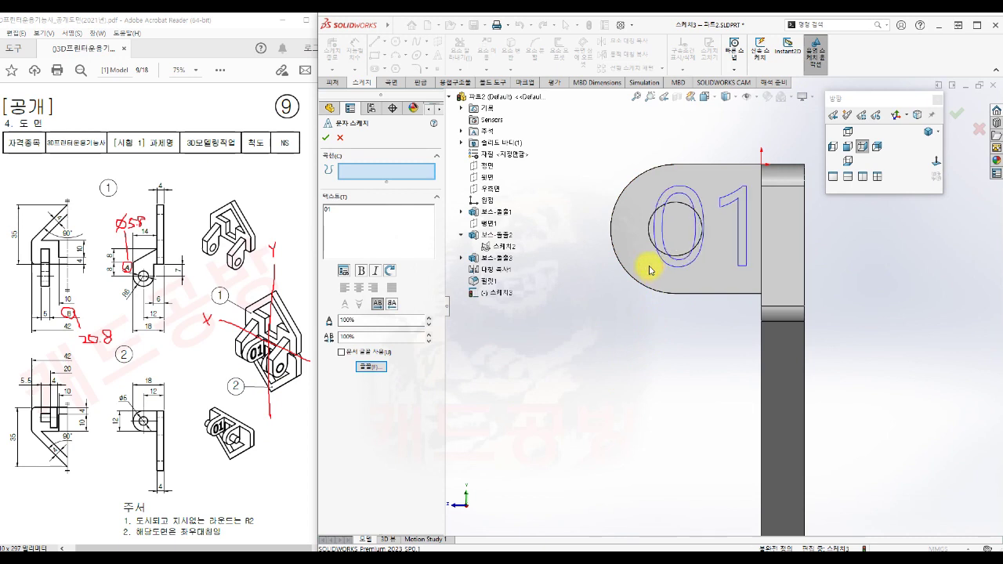
click(643, 265)
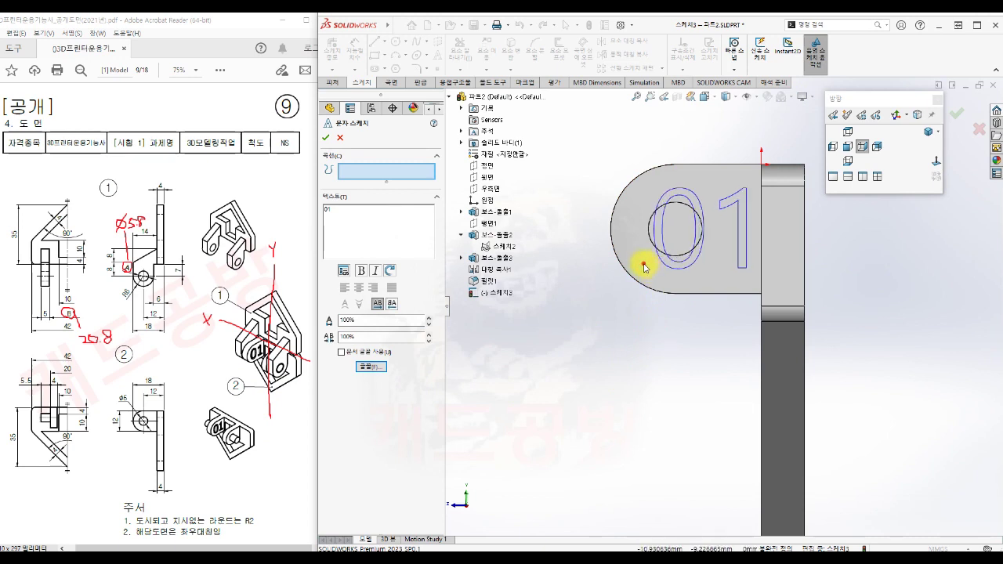
click(645, 270)
click(646, 270)
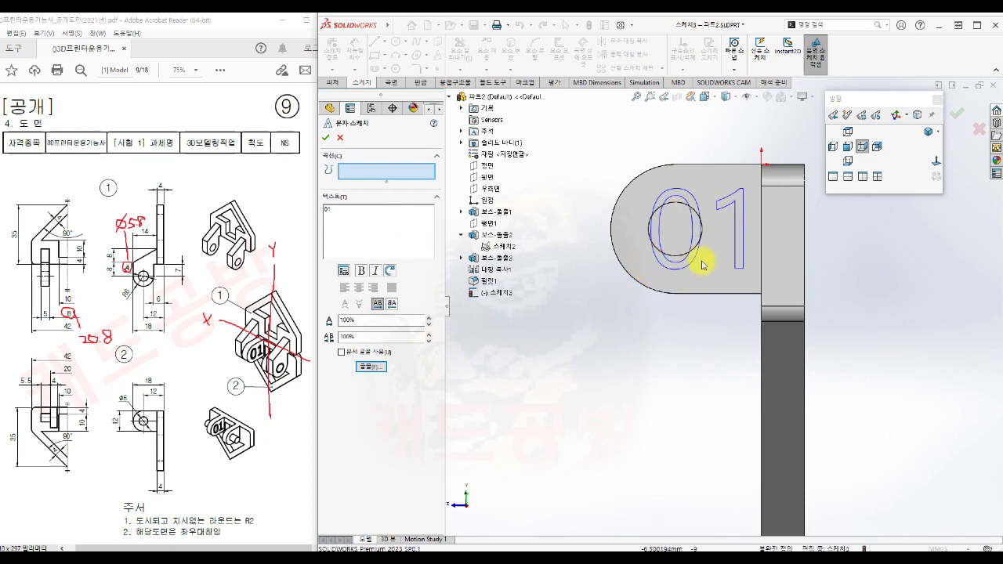
click(325, 138)
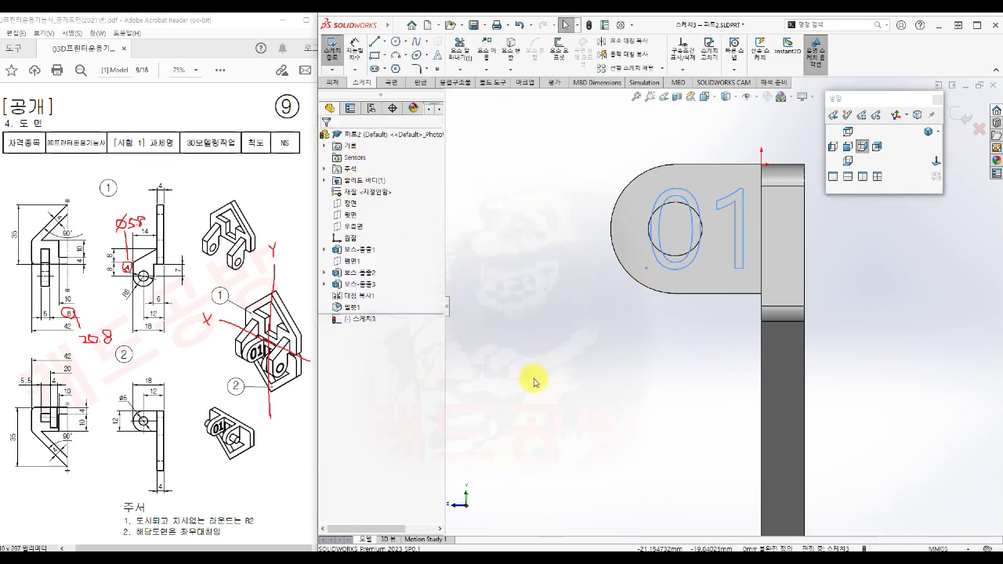
Close the text sketch and engrave the 01 text into the lug with a 1 mm deep blind extruded cut
key(s)
click(624, 390)
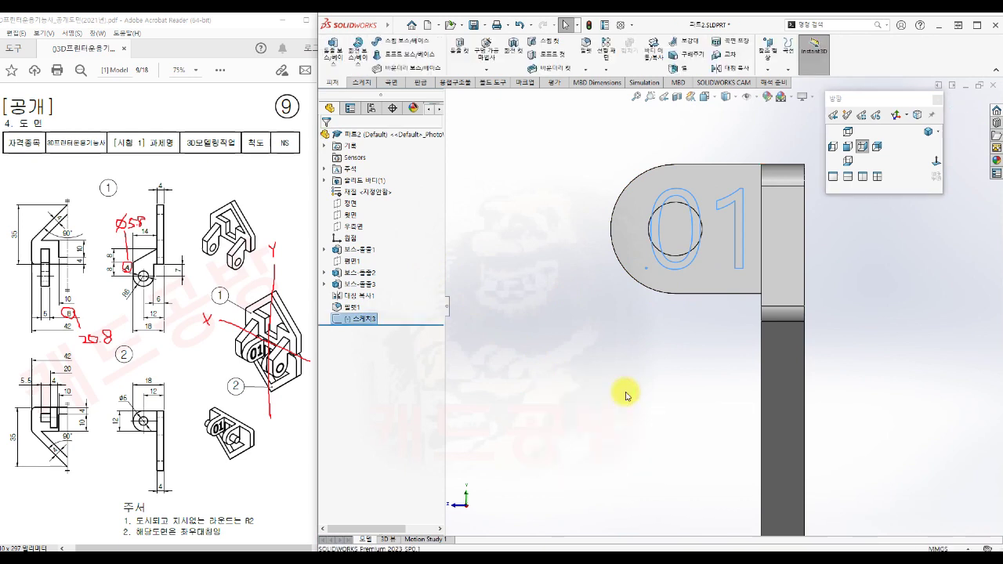
key(s)
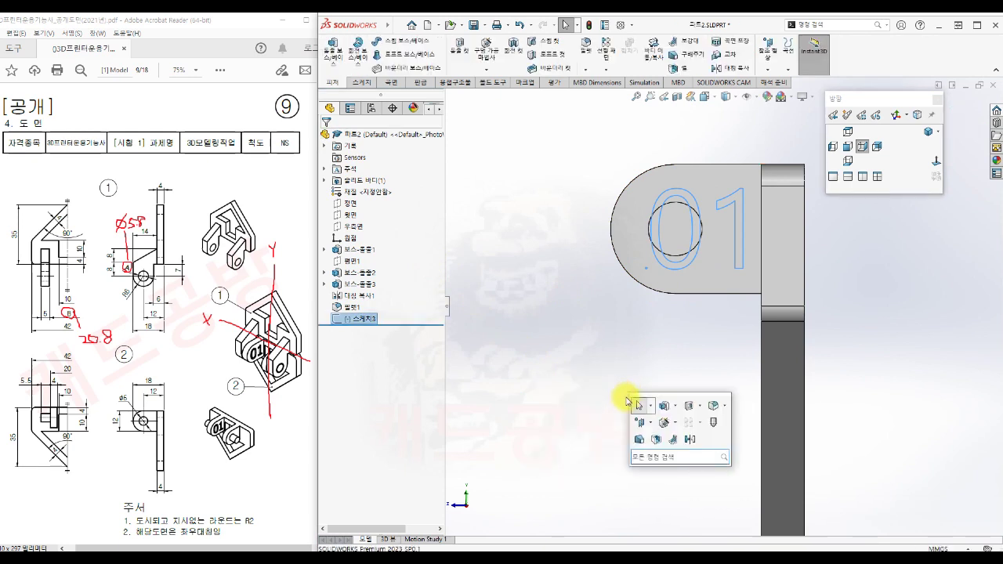
click(689, 408)
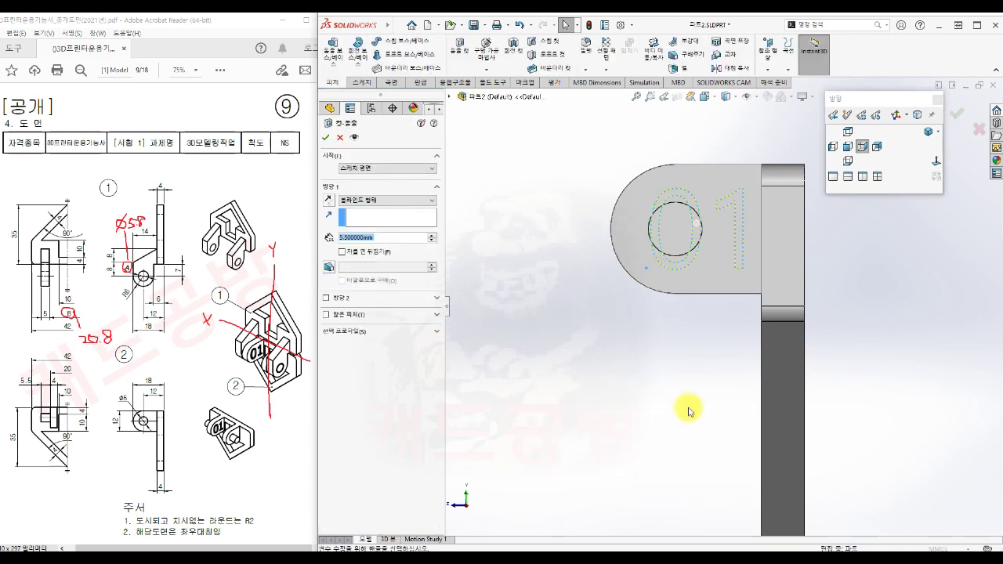
click(927, 132)
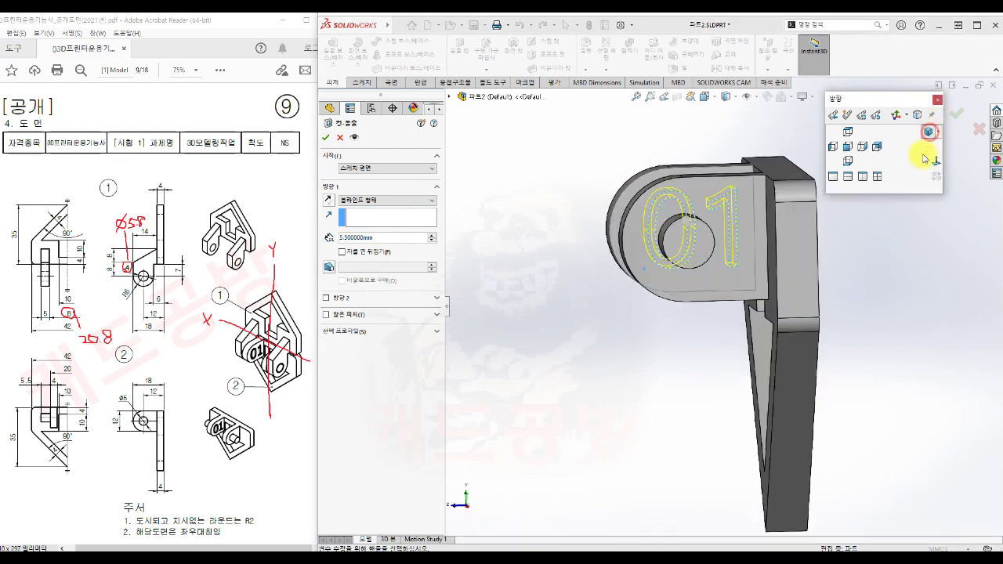
scroll(731, 211, down, 2)
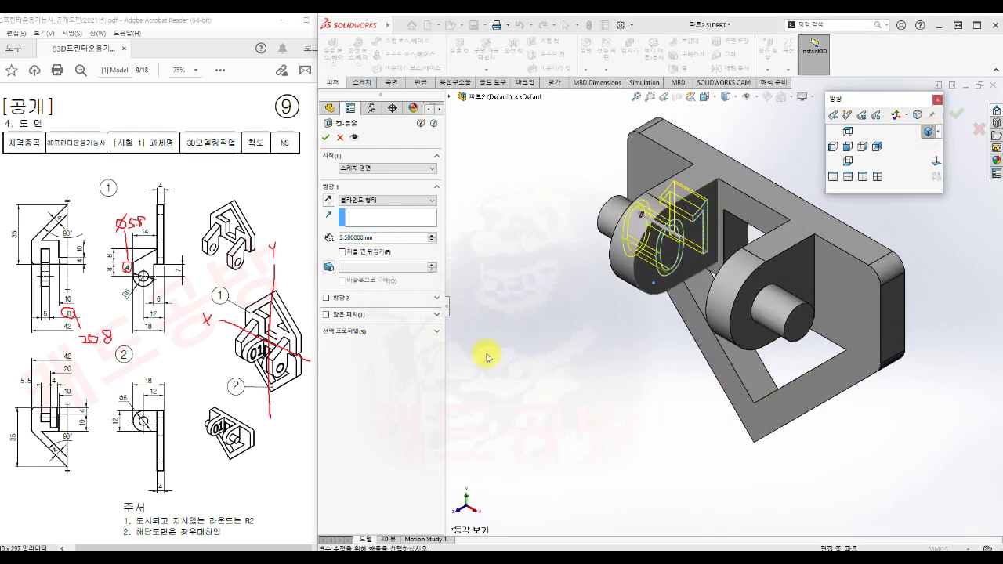
double_click(377, 238)
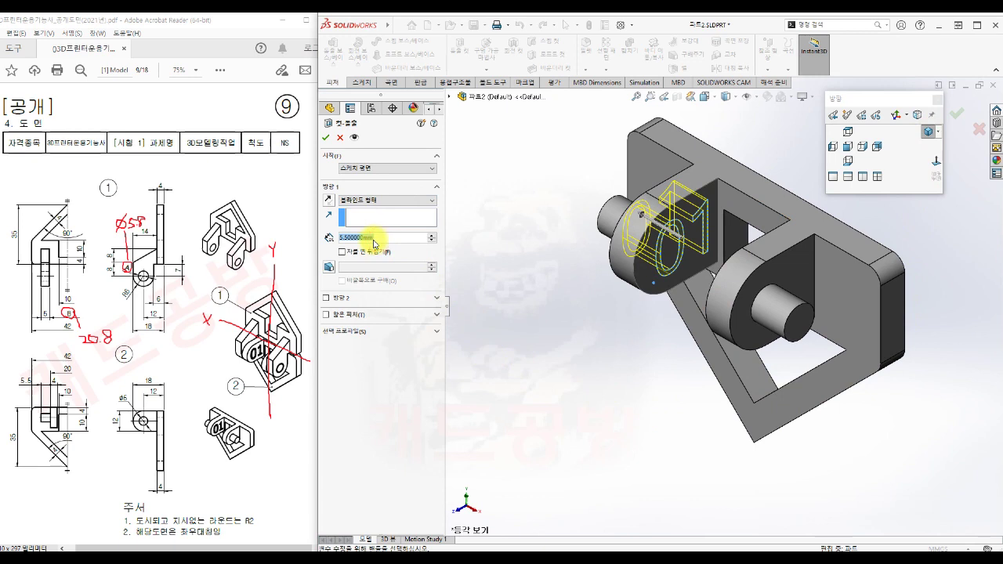
text(1)
key(Return)
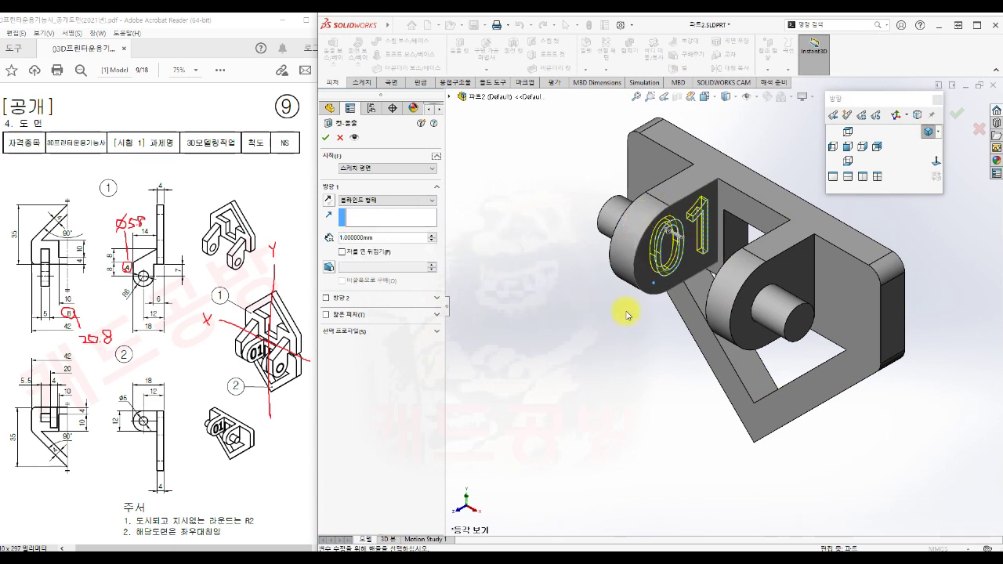
click(325, 137)
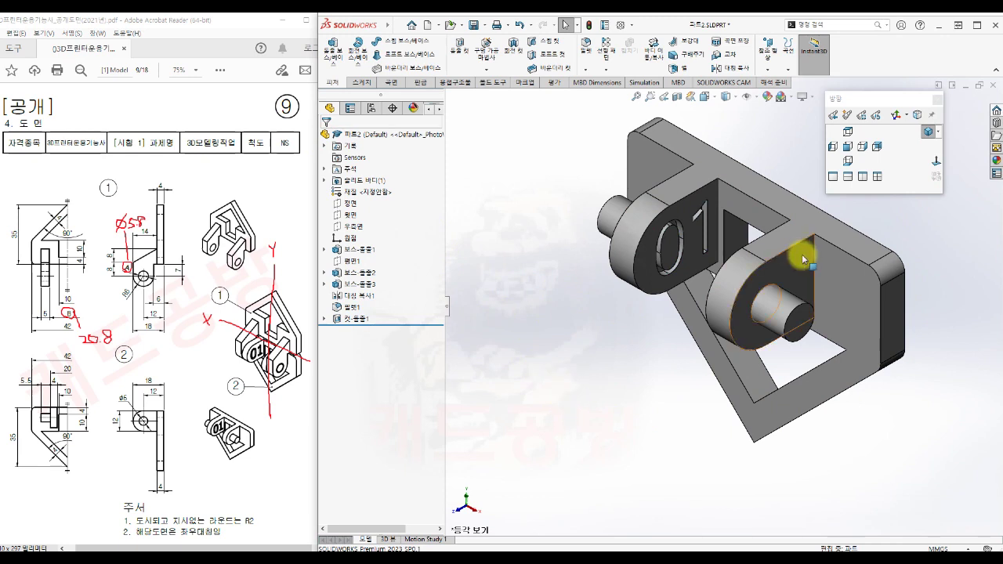
Save the finished part and close it
key(f)
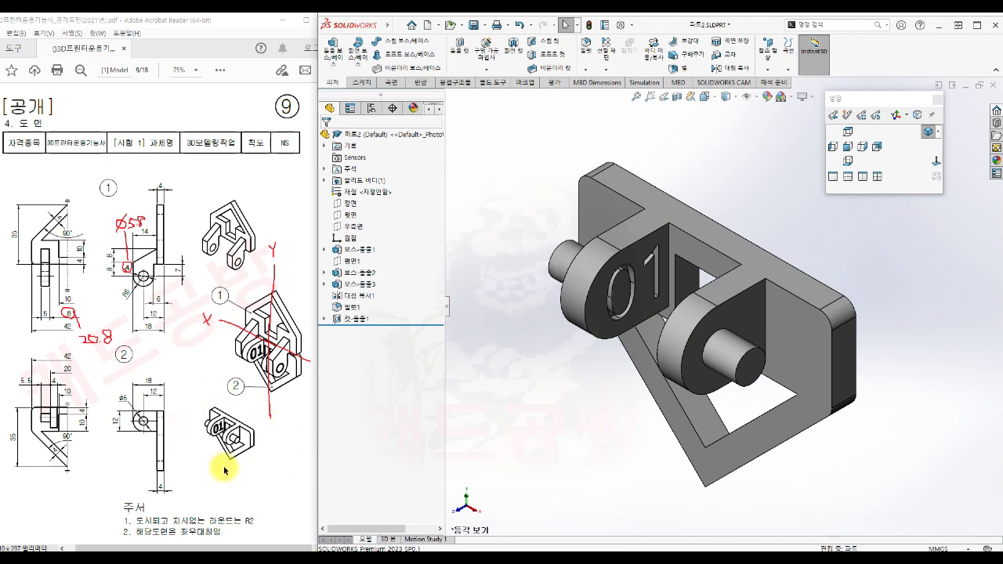
click(474, 25)
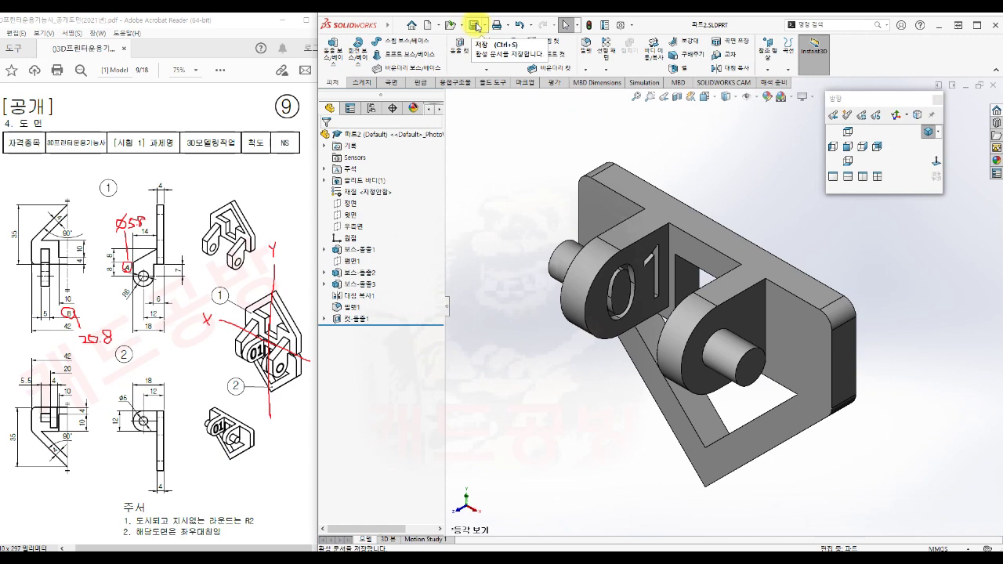
click(993, 84)
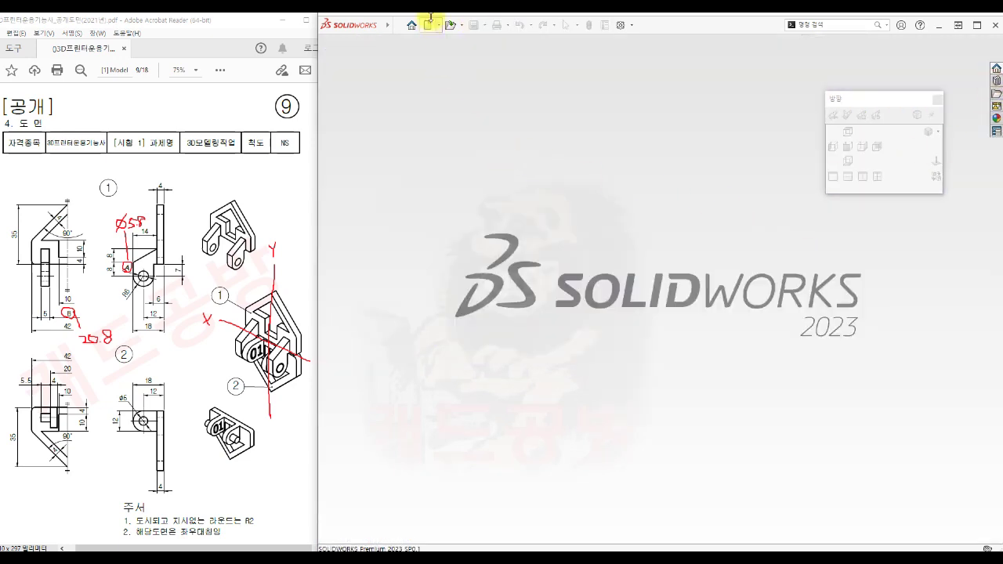
Create a new assembly from the custom assembly template and insert 파트1.SLDPRT fixed at the origin
click(429, 24)
click(526, 166)
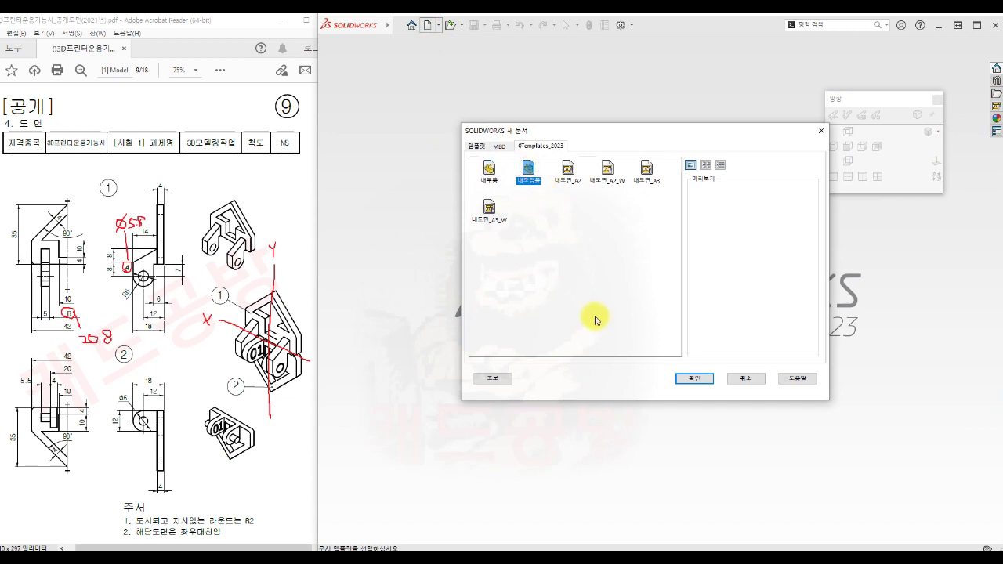
click(700, 379)
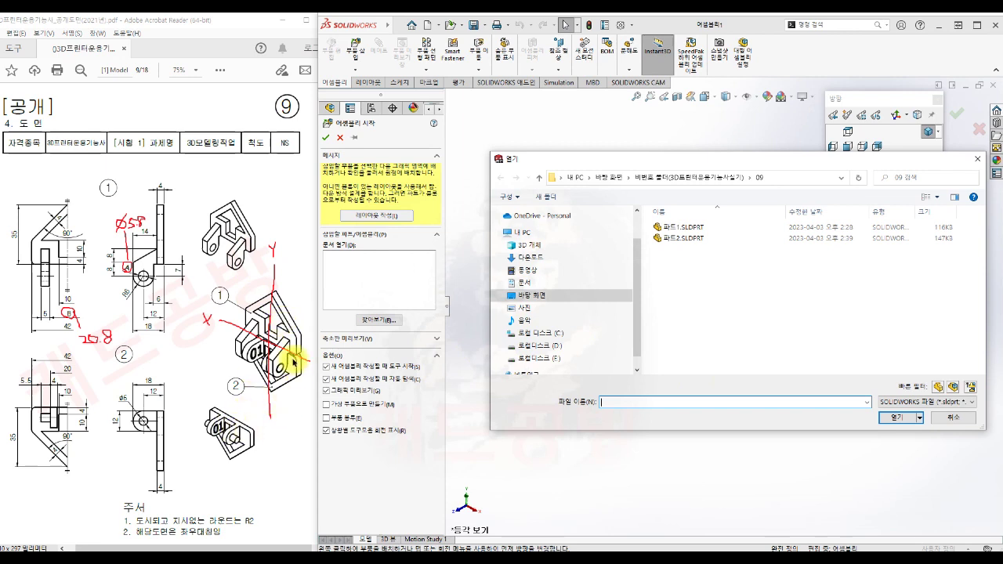
click(690, 227)
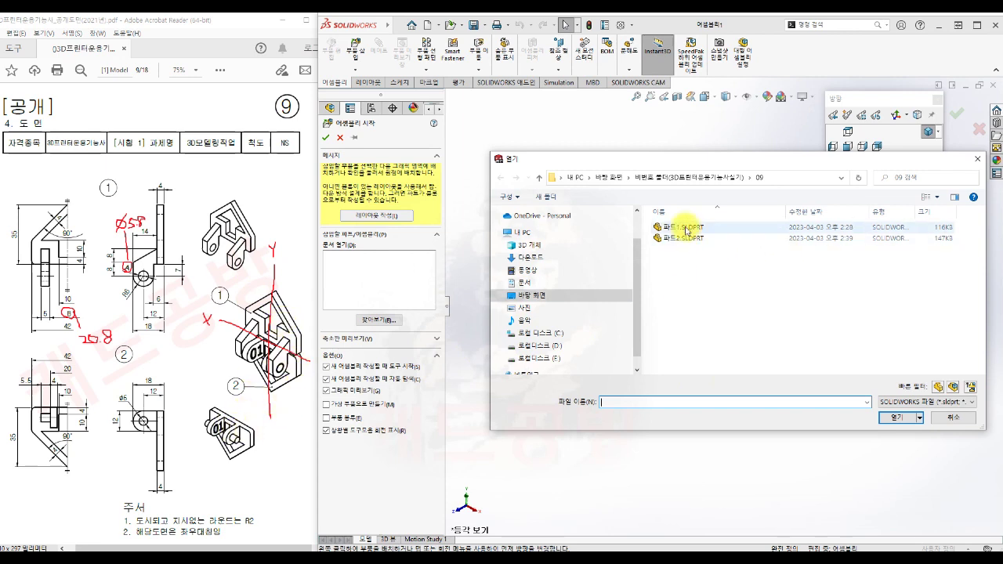
click(898, 418)
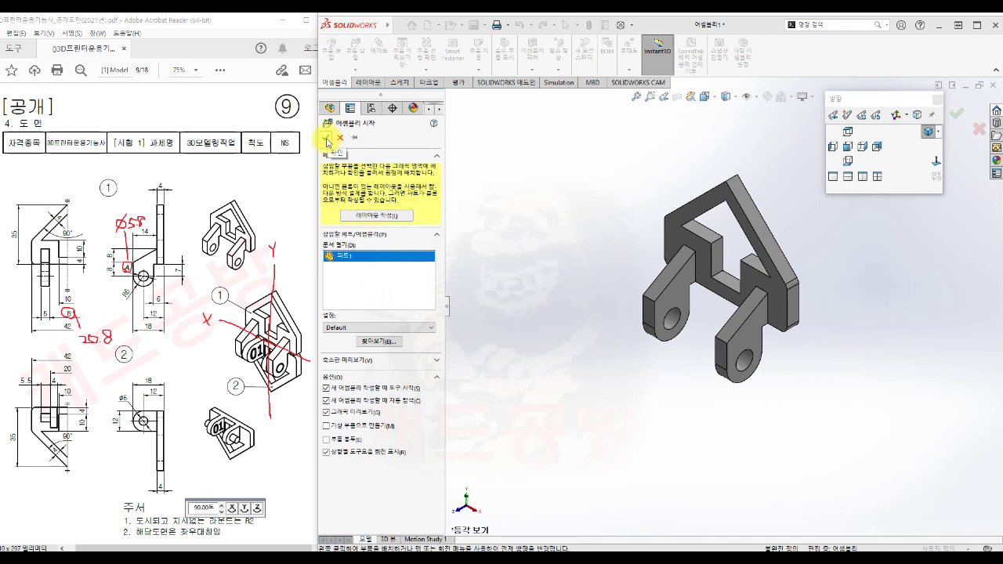
click(326, 138)
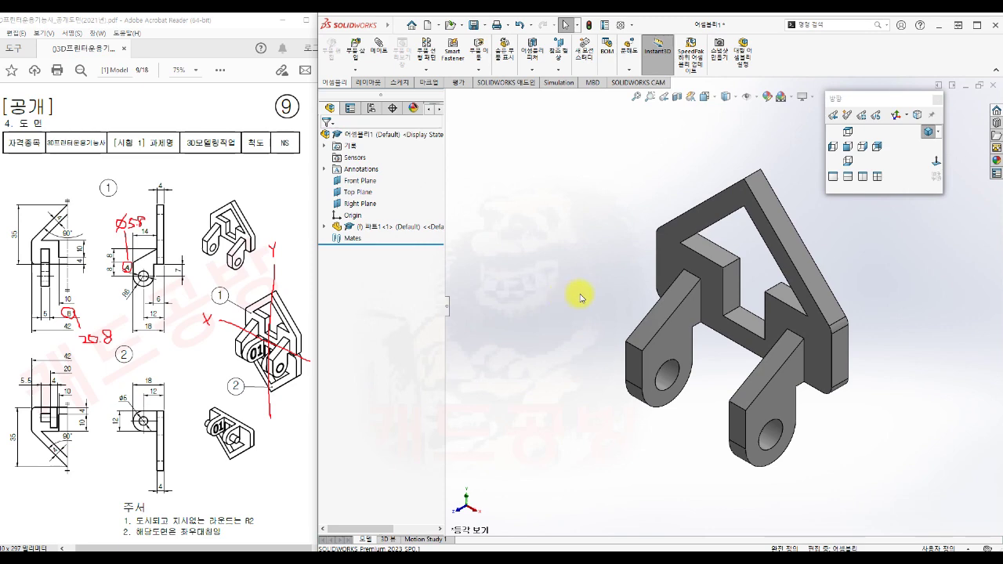
Insert 파트2.SLDPRT into the assembly and place it freely just below part 1
click(584, 293)
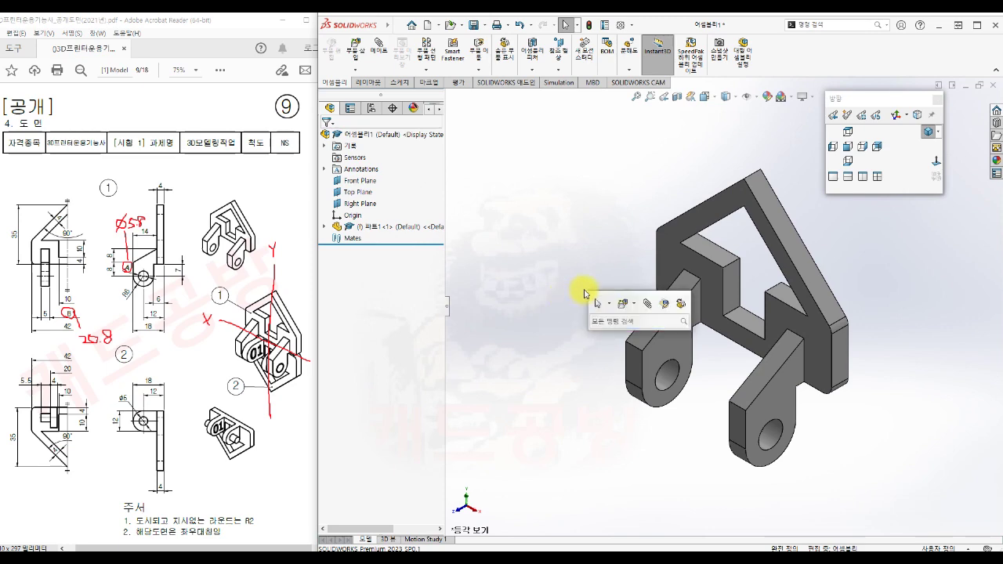
click(623, 305)
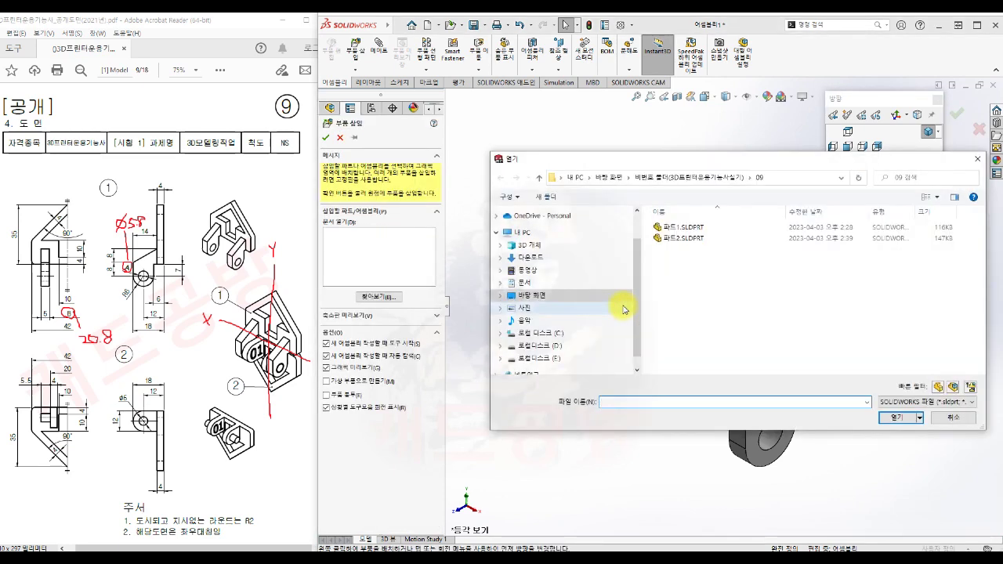
click(680, 239)
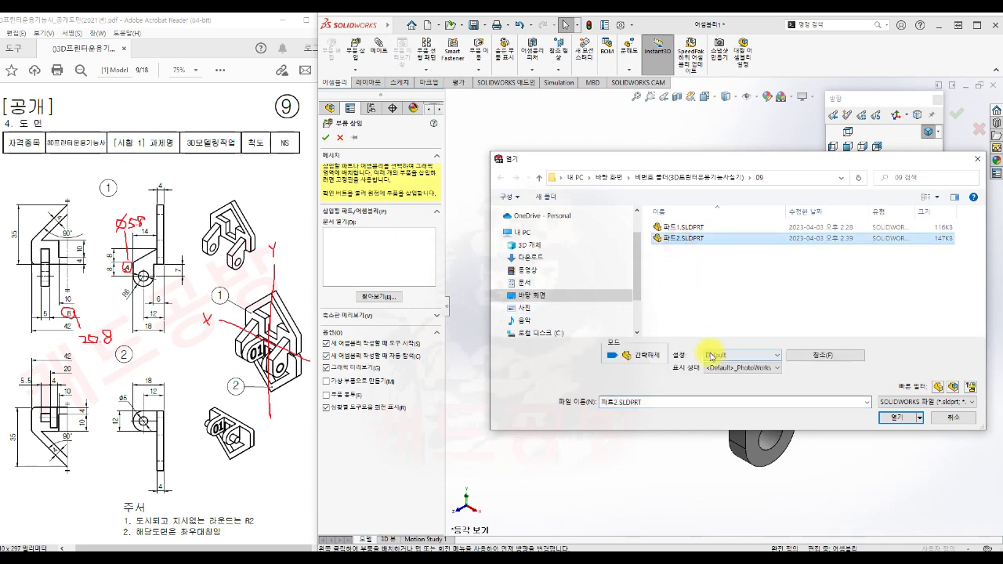
click(899, 417)
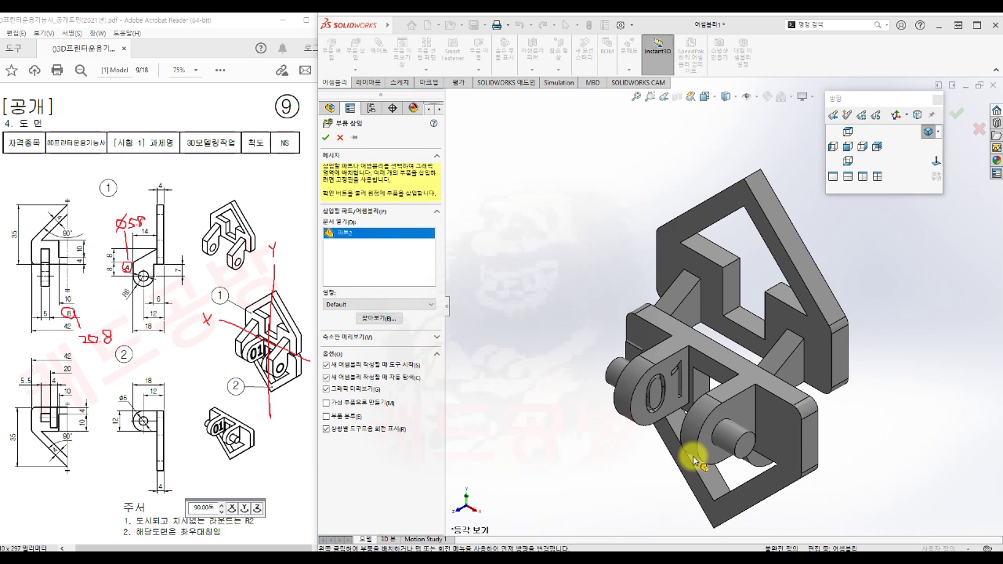
scroll(708, 462, up, 3)
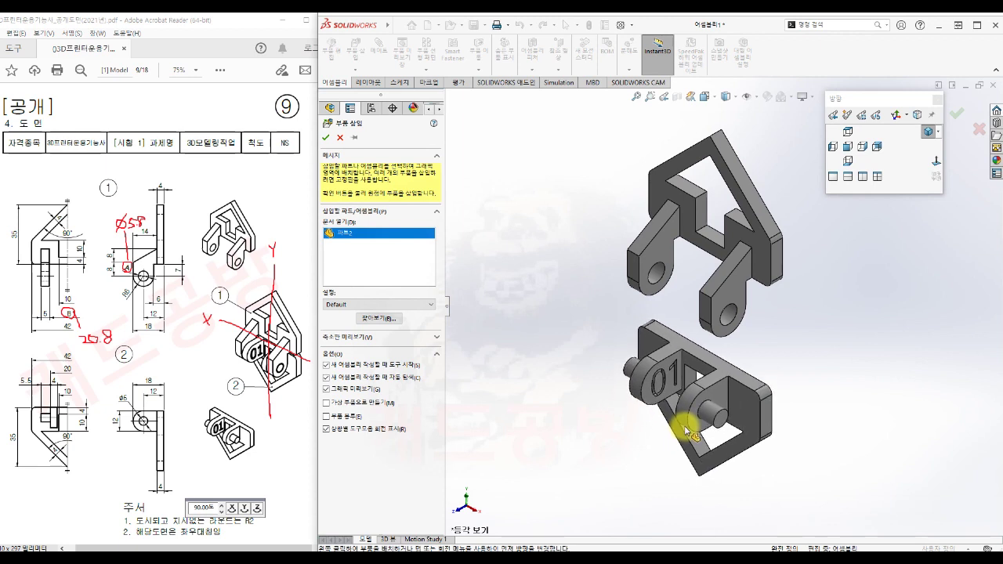
click(688, 427)
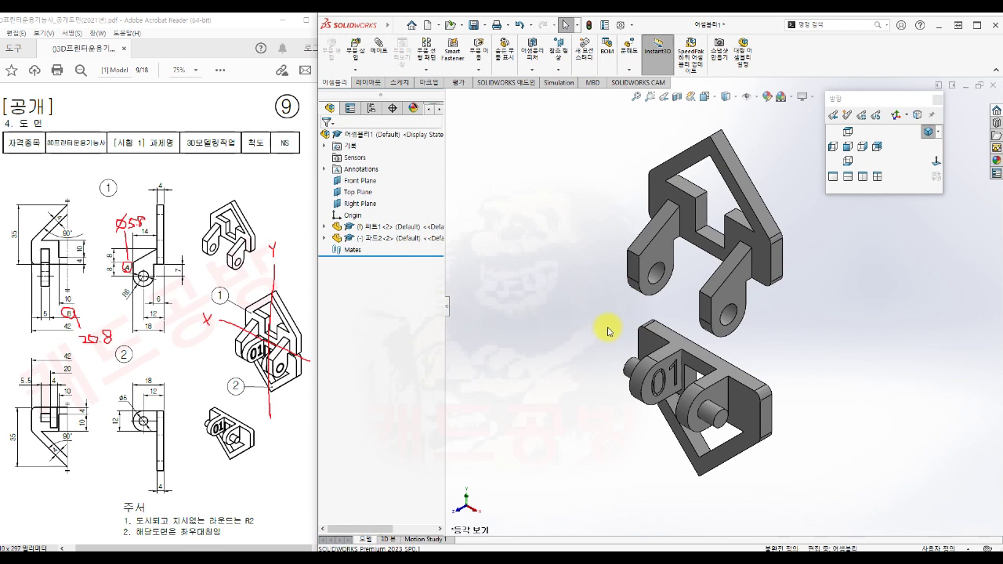
Add a concentric mate between the hole in part 1's lug and the pin on part 2
click(609, 331)
key(m)
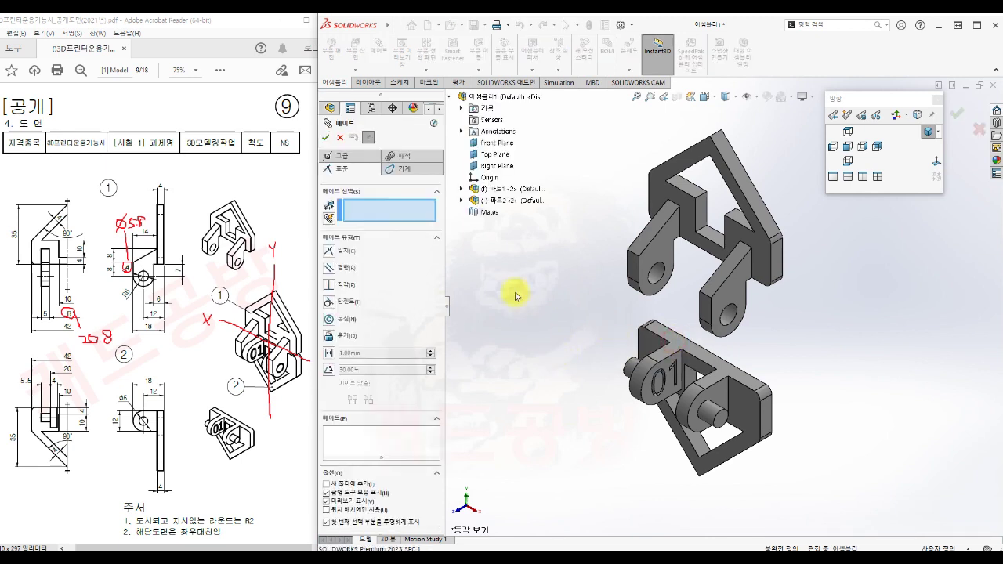
click(460, 201)
click(461, 189)
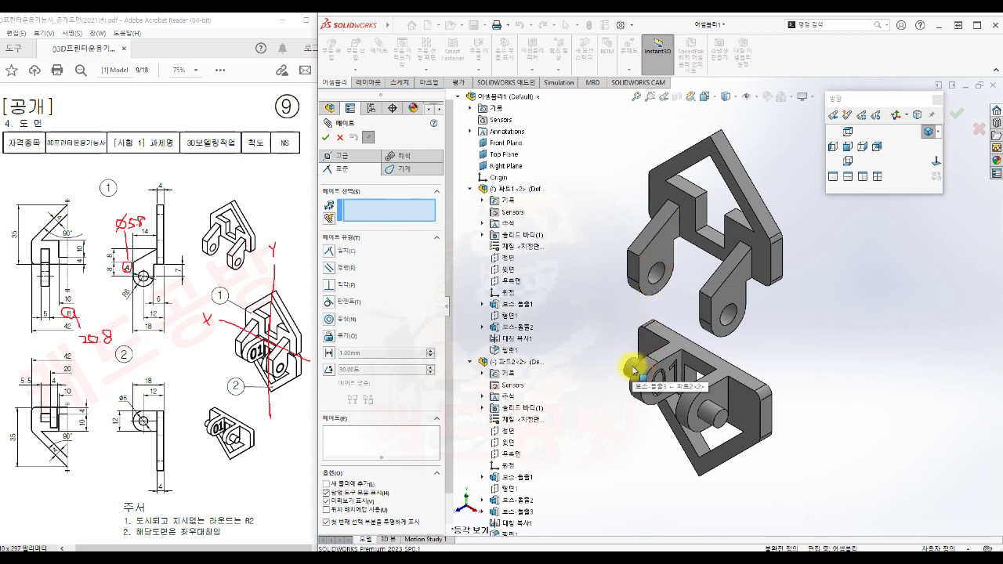
click(659, 277)
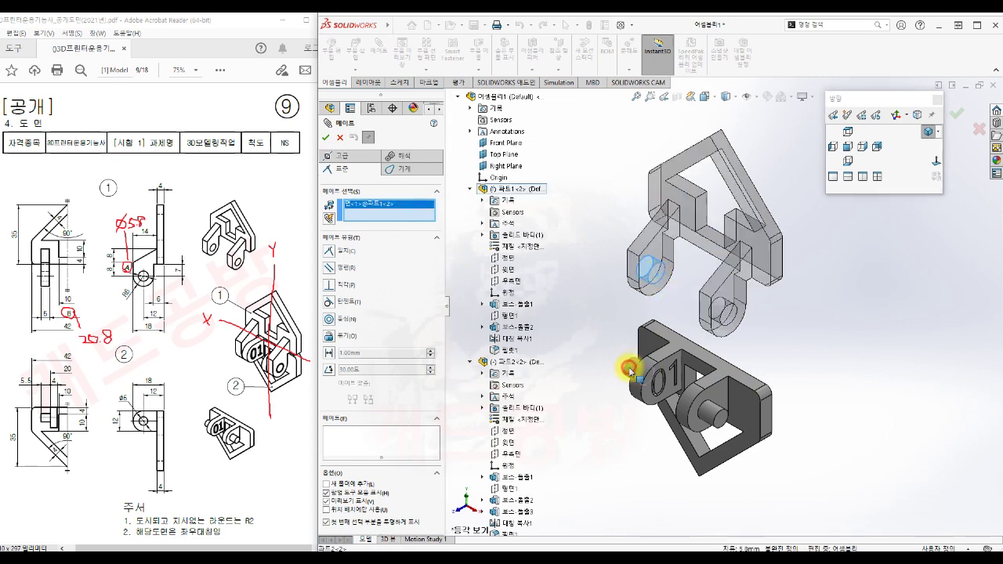
click(629, 370)
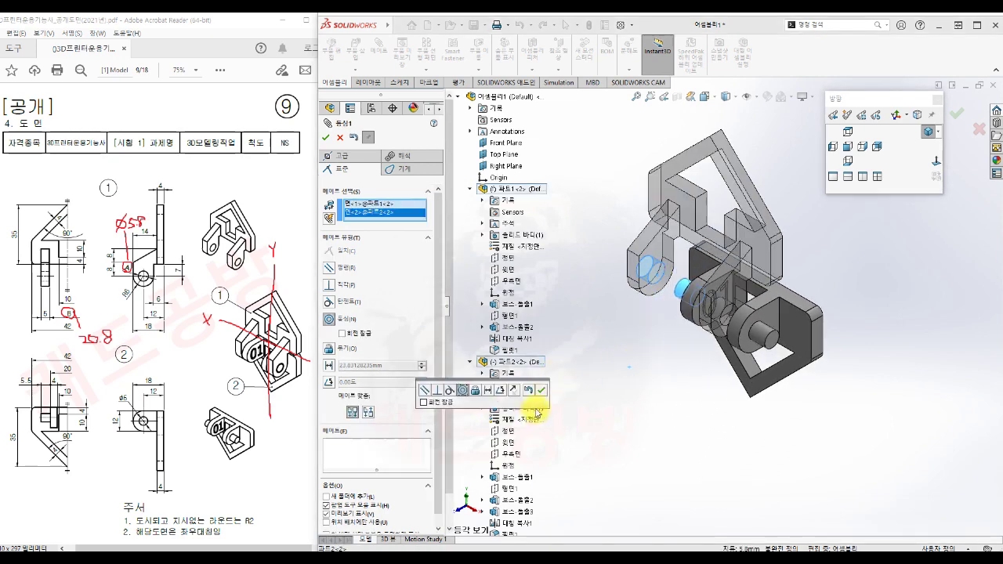
click(540, 389)
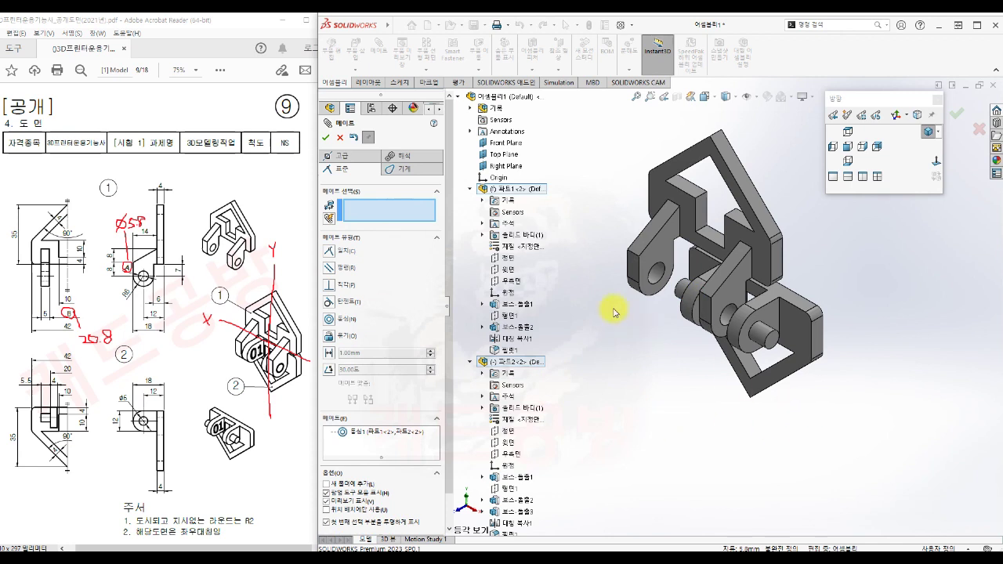
Add a coincident mate between the right planes (우측면) of part 1 and part 2
click(512, 280)
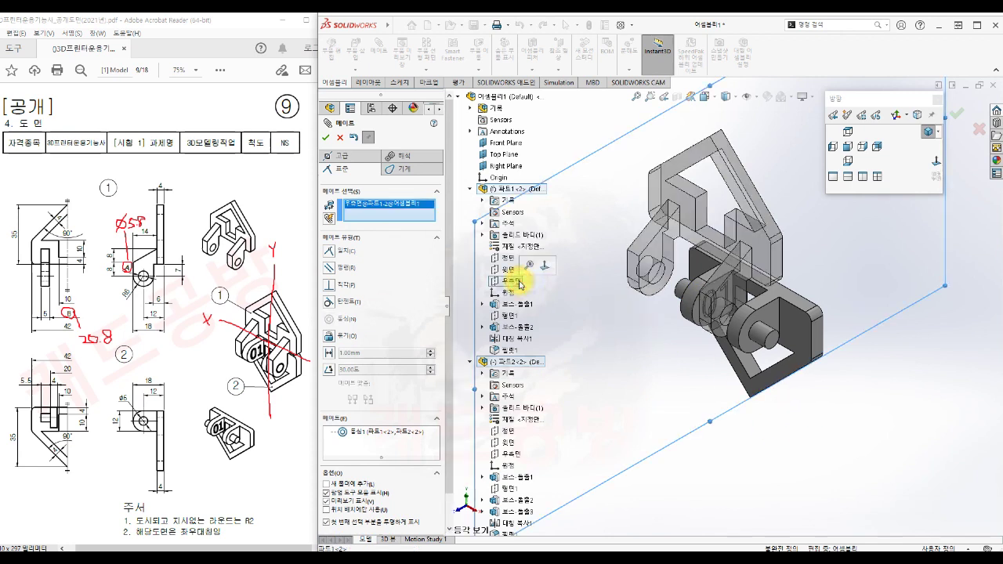
click(520, 455)
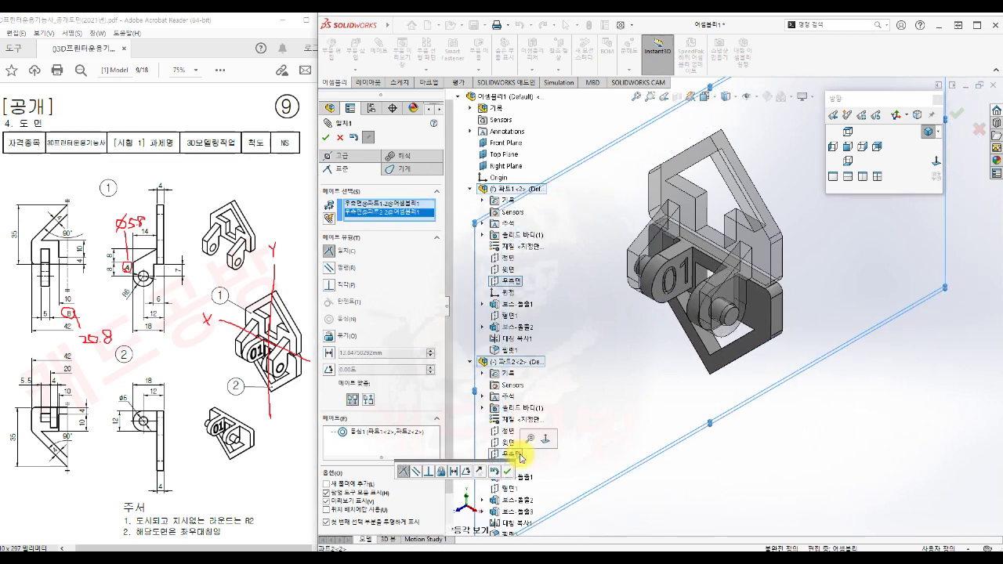
click(507, 471)
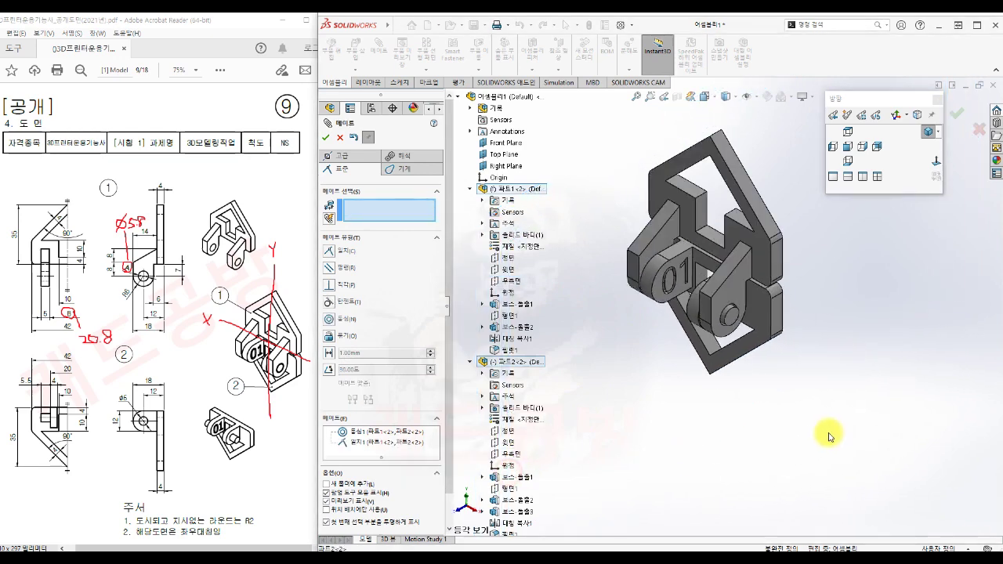
Add a coincident mate between the front planes (정면) of part 1 and part 2, and finish mating
click(847, 147)
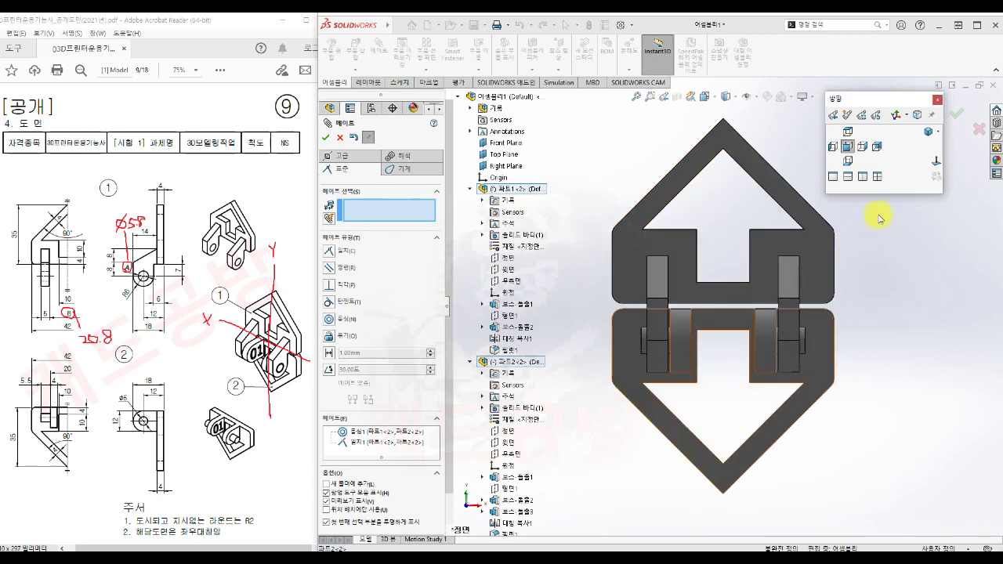
click(862, 146)
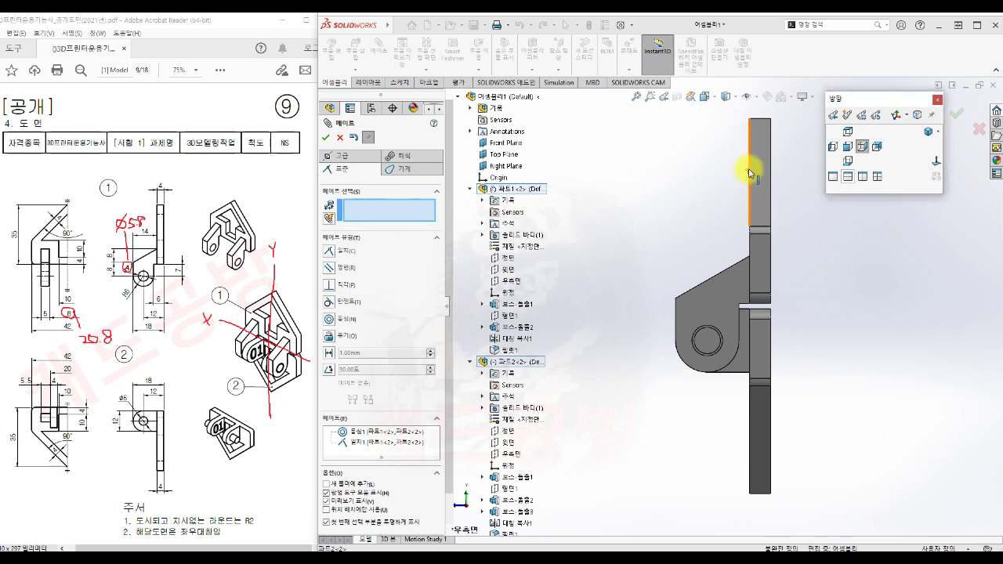
middle_drag(832, 371, 861, 374)
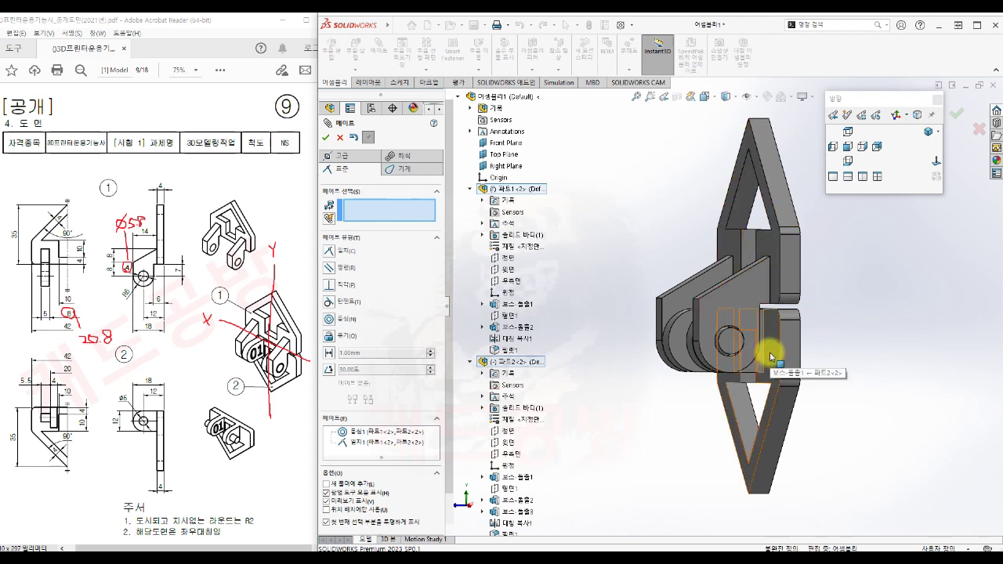
click(509, 259)
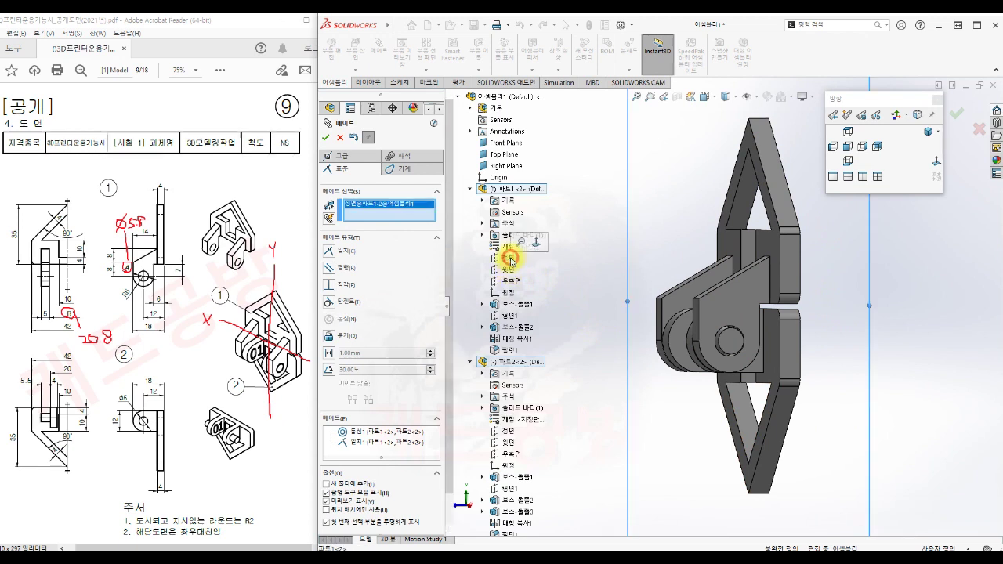
click(509, 431)
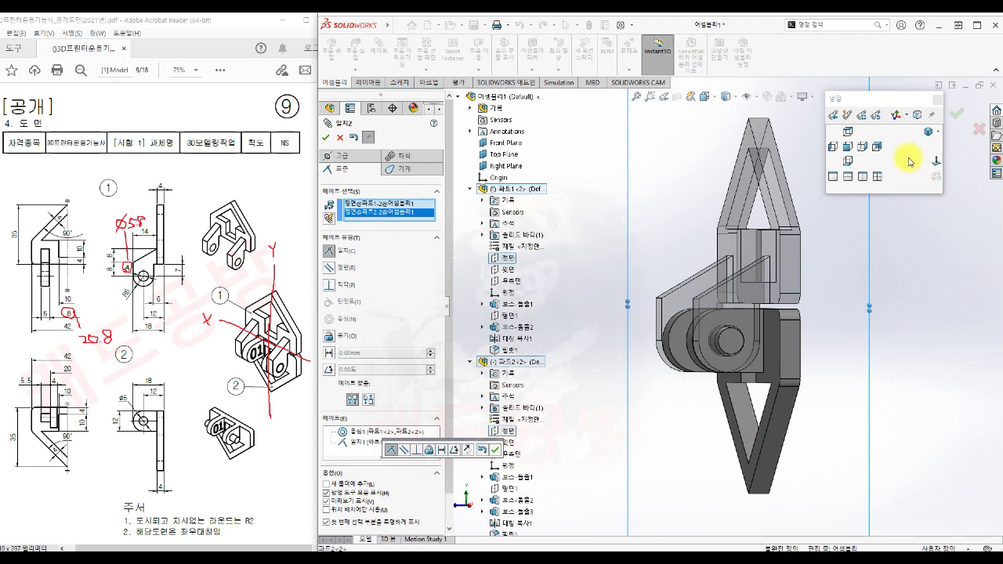
click(862, 147)
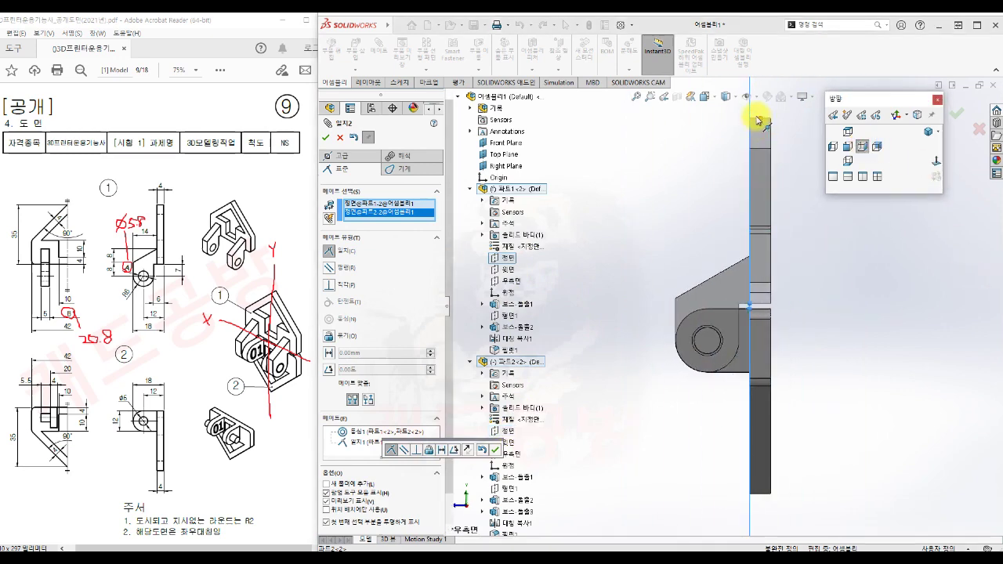
click(494, 450)
middle_drag(632, 439, 703, 438)
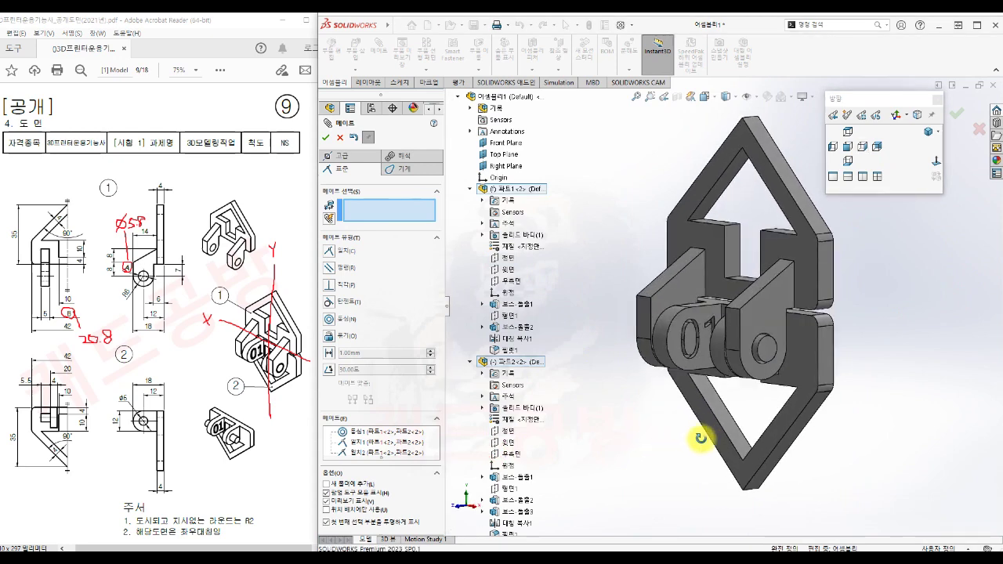
click(325, 137)
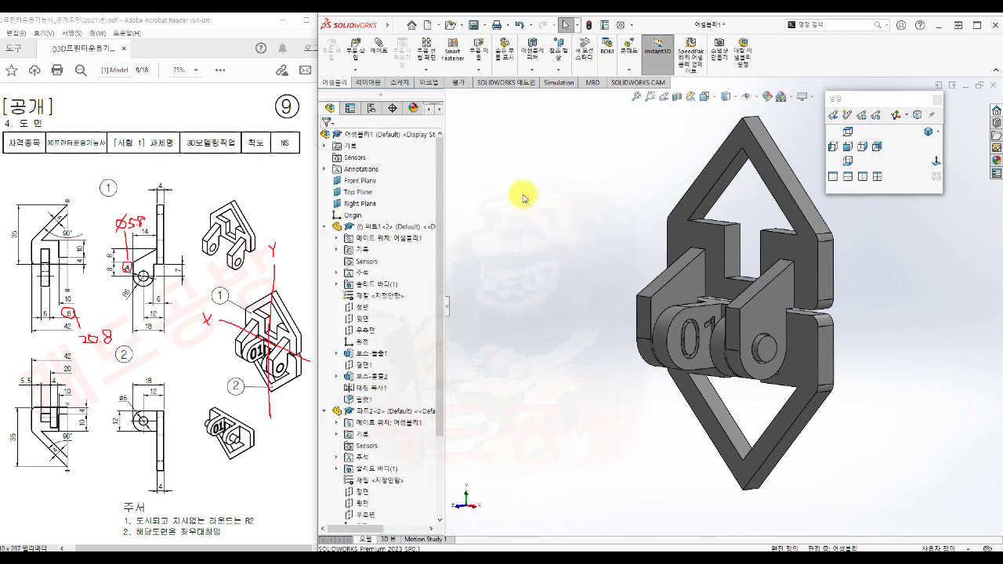
Save the assembly under the name 비번호_09 in folder 09
click(485, 28)
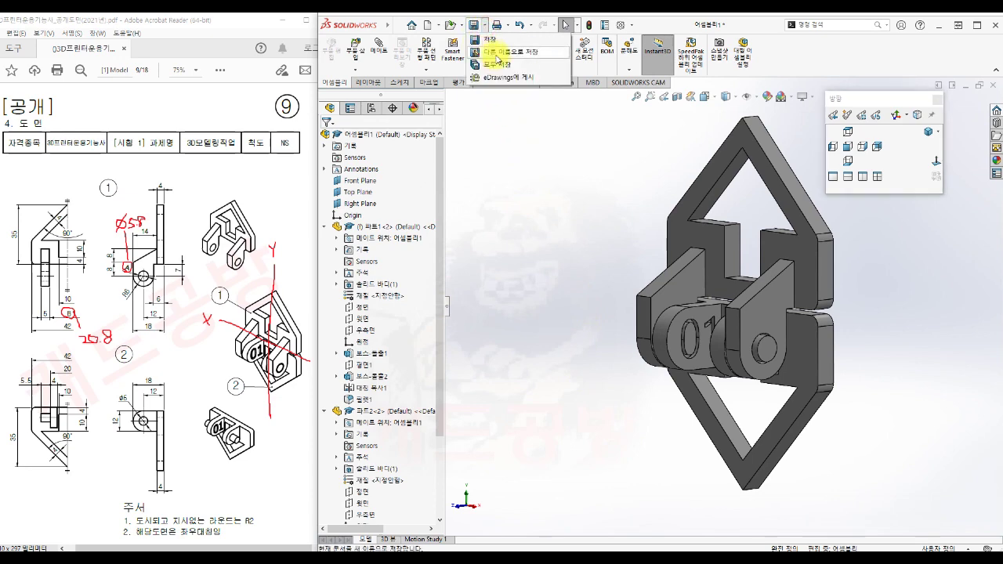
click(492, 51)
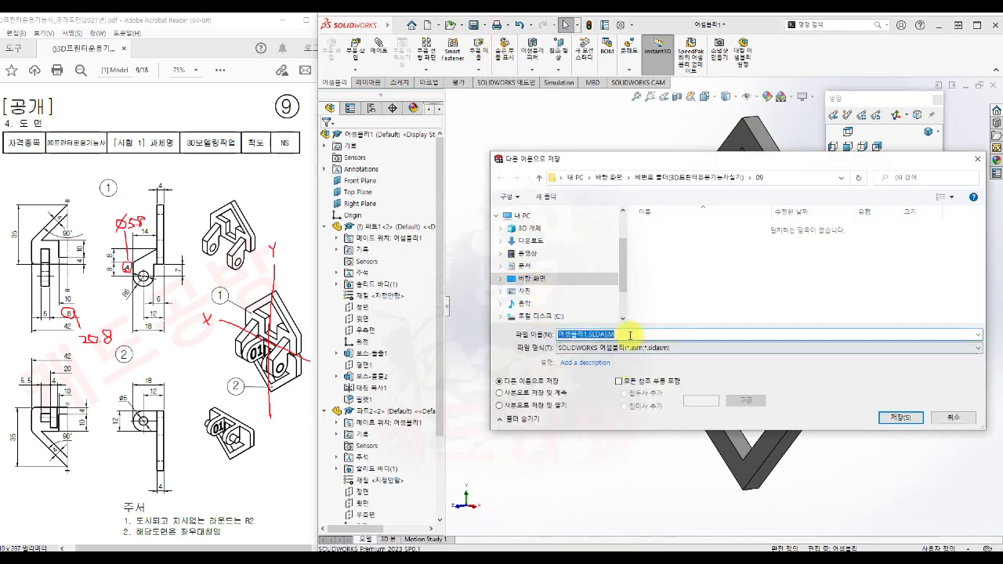
text(비번호_09)
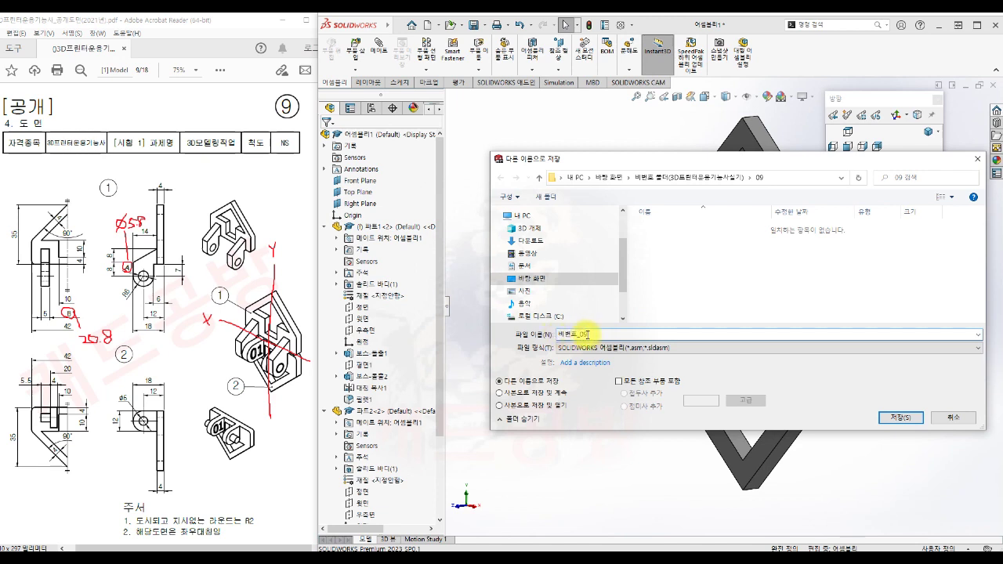
click(901, 417)
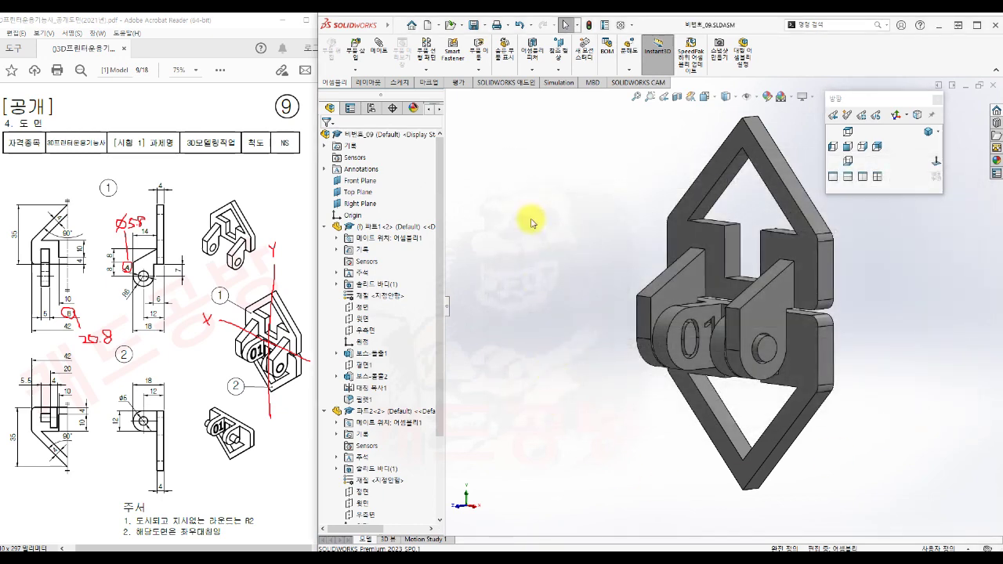
Export the assembly in STEP AP214 format as 비번호_09.STEP in folder 09, accepting the STEP export options with solid/surface geometry output
click(486, 27)
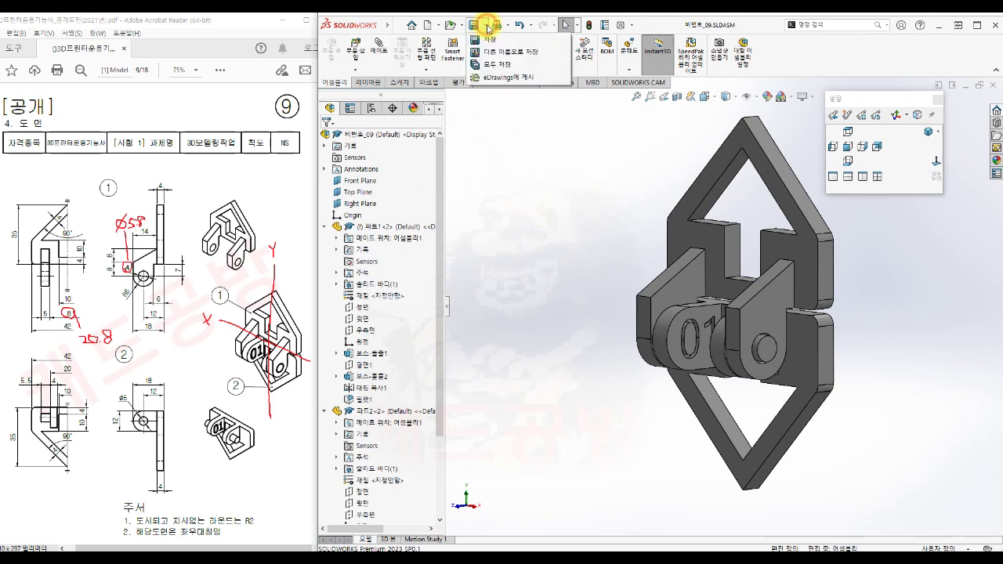
click(503, 51)
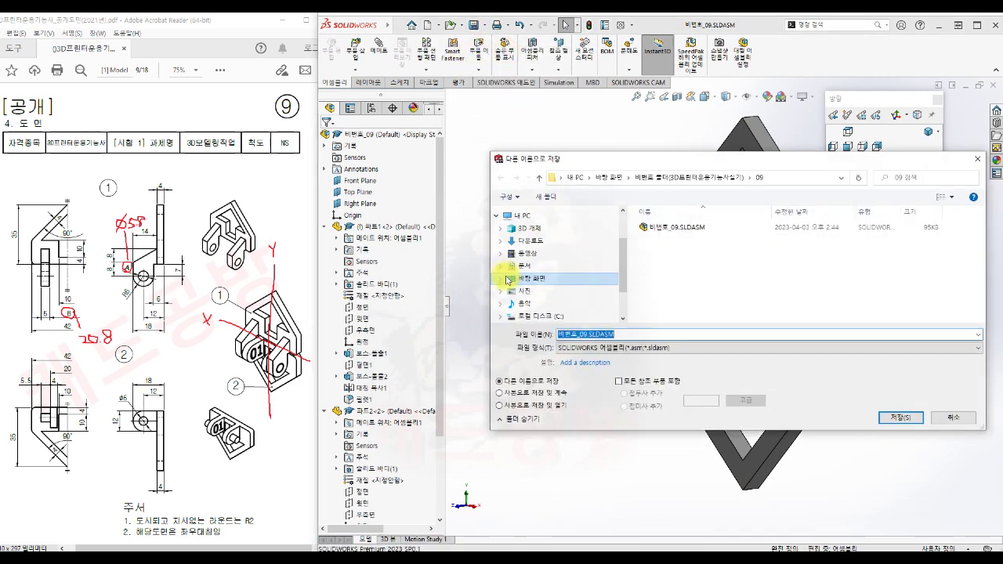
click(842, 350)
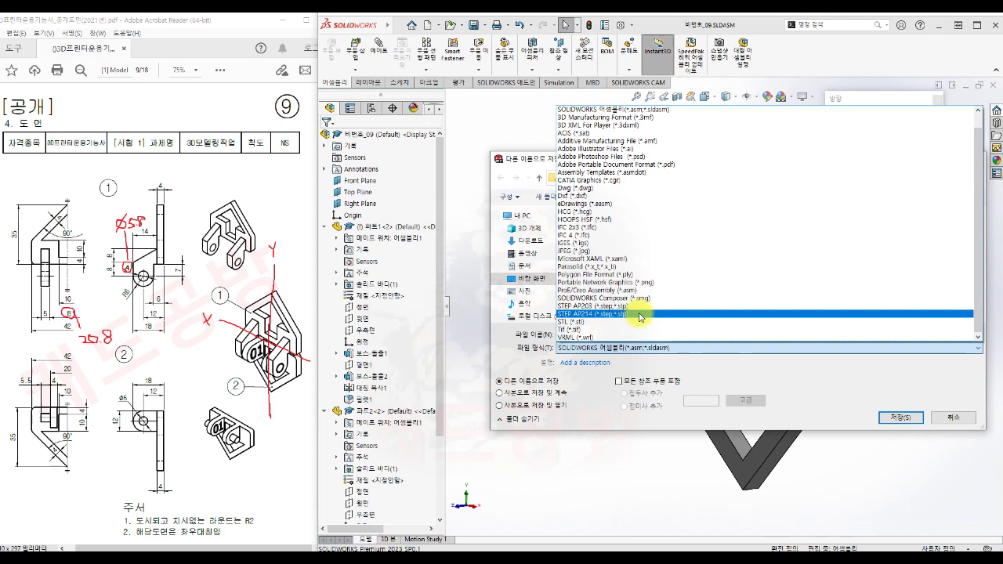
click(641, 314)
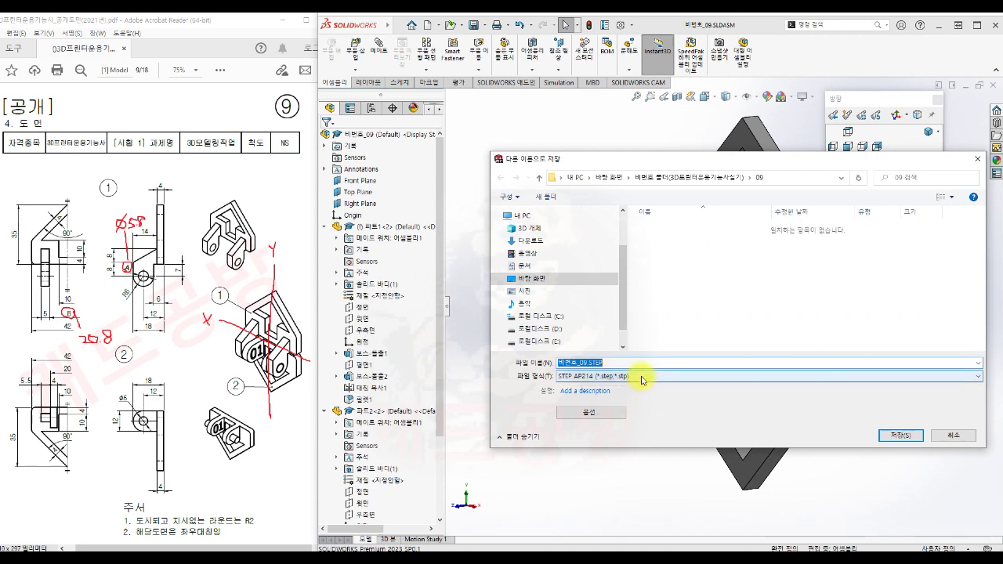
click(590, 413)
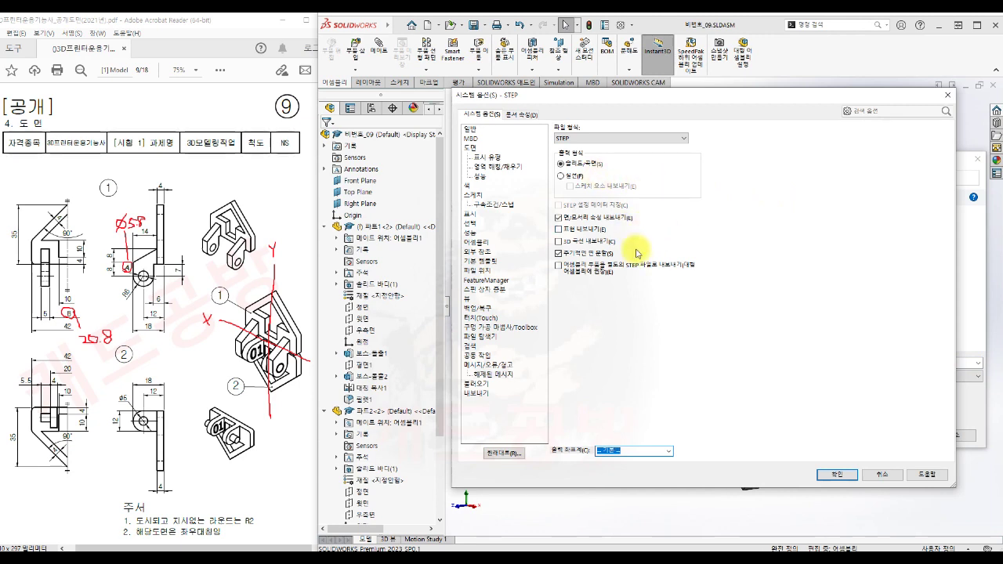
click(834, 476)
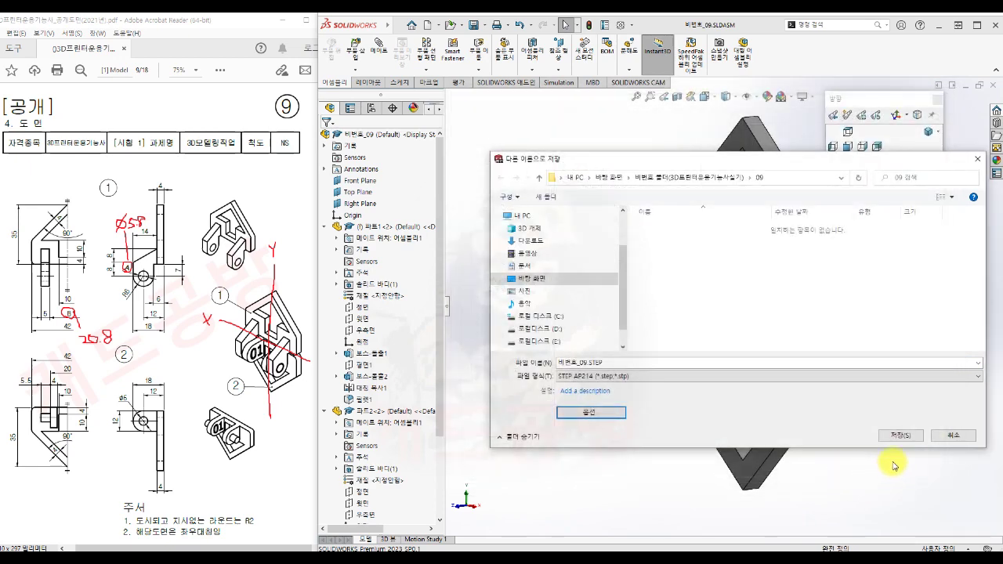
click(898, 437)
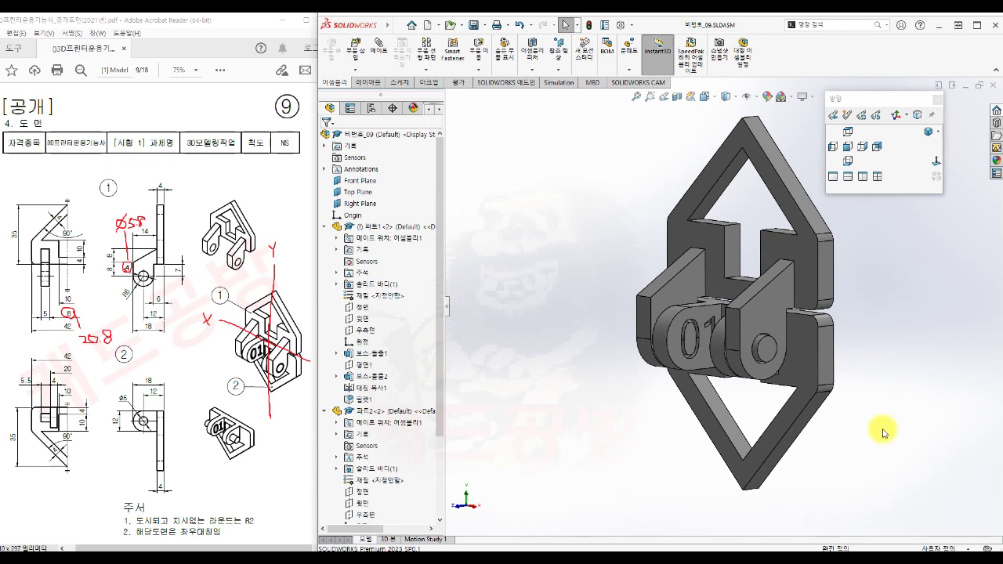
Examine the assembly from the standard orthographic directions and with its plates lying flat, ending in the front view (정면)
key(ctrl+1)
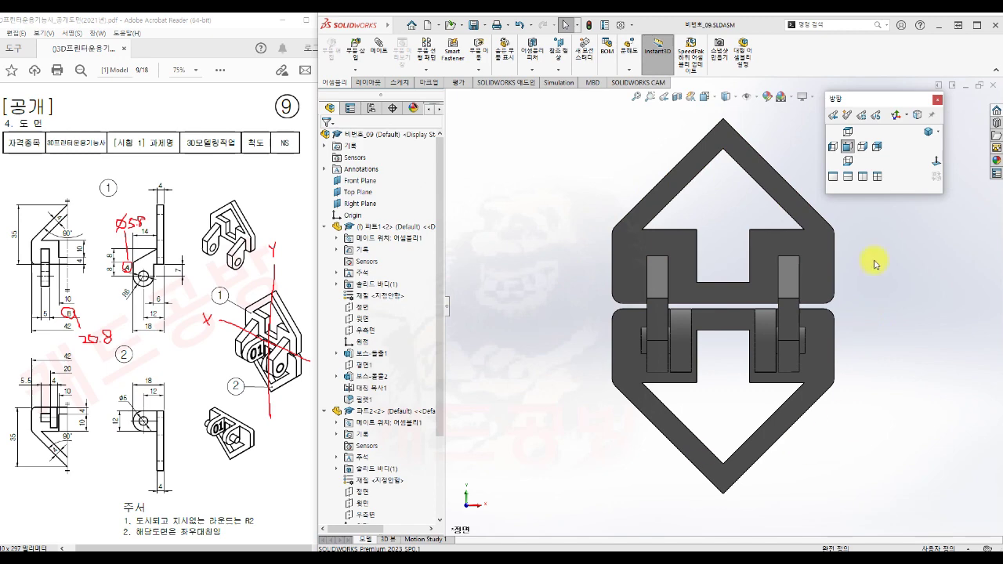
click(862, 147)
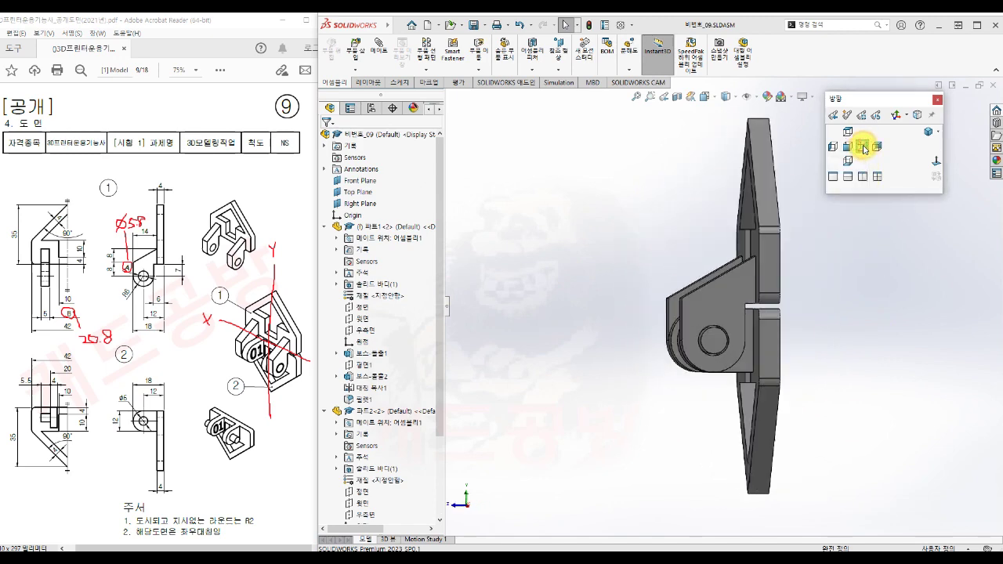
click(847, 159)
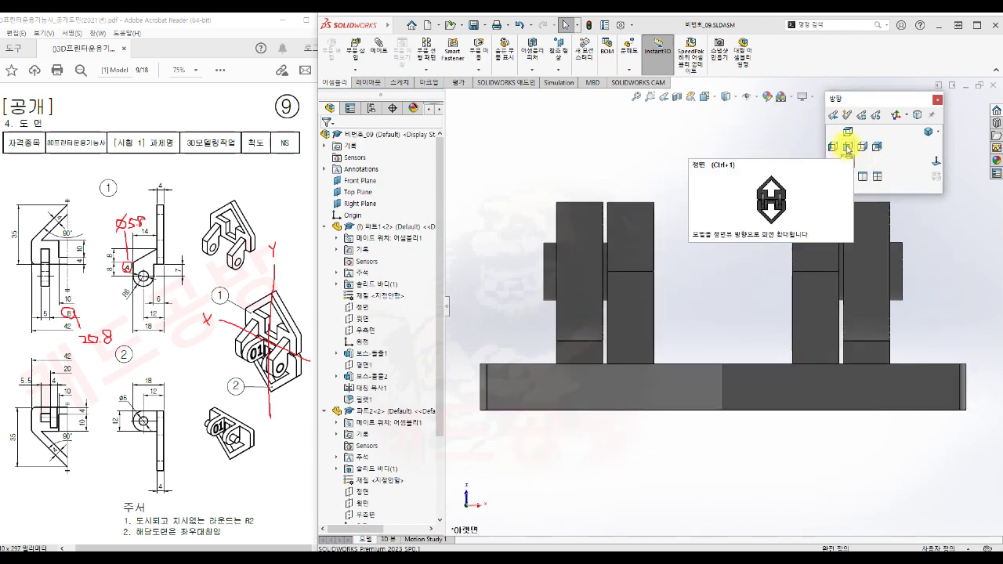
click(847, 132)
click(877, 146)
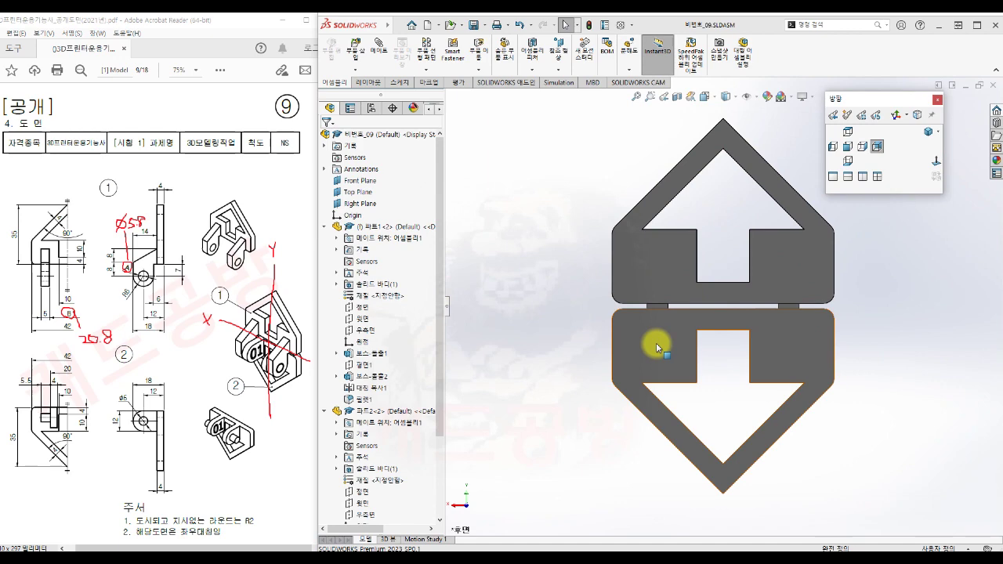
click(847, 146)
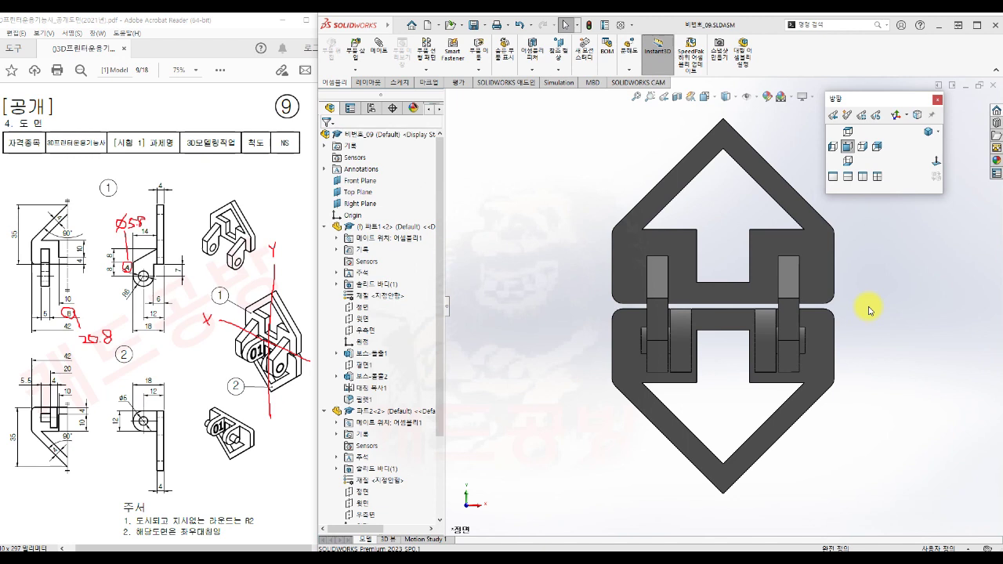
middle_drag(861, 347, 774, 346)
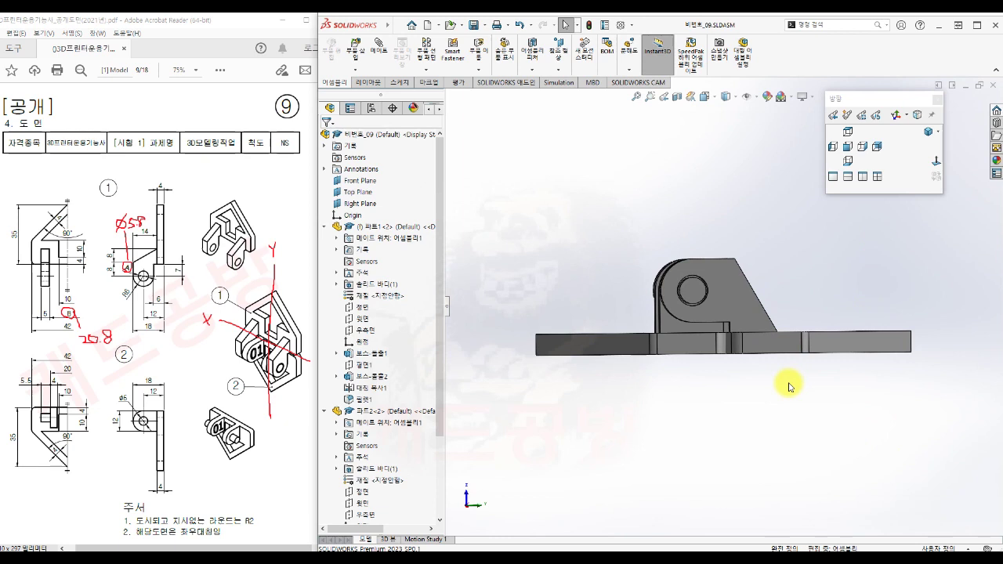
mouse_move(653, 380)
middle_down()
mouse_move(691, 373)
mouse_move(741, 385)
mouse_move(749, 423)
mouse_move(806, 416)
mouse_move(799, 405)
mouse_move(662, 383)
middle_up()
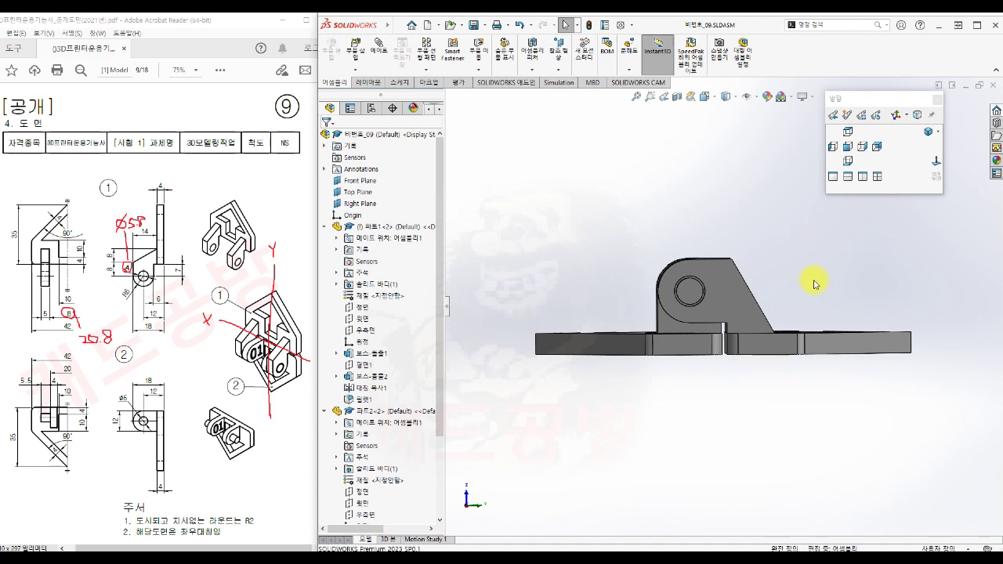
click(847, 146)
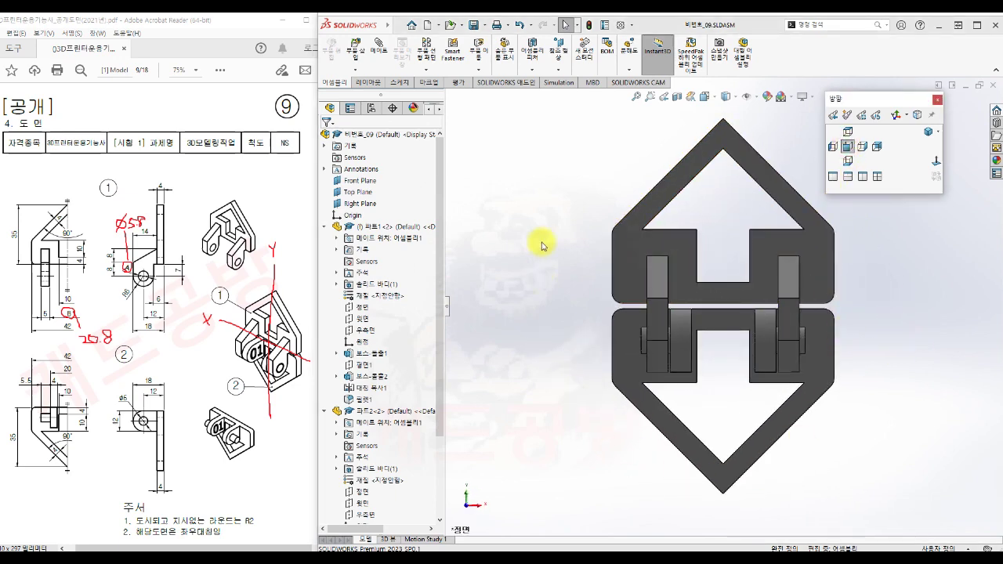
Export the assembly as 비번호_09.STL in folder 09, using binary output, mm units and a single file for all components
click(483, 27)
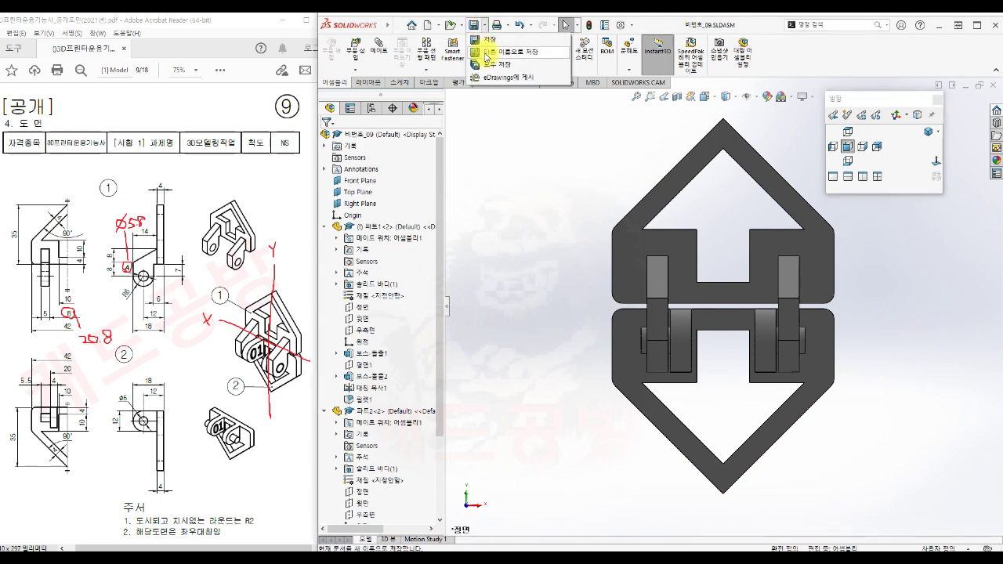
click(502, 52)
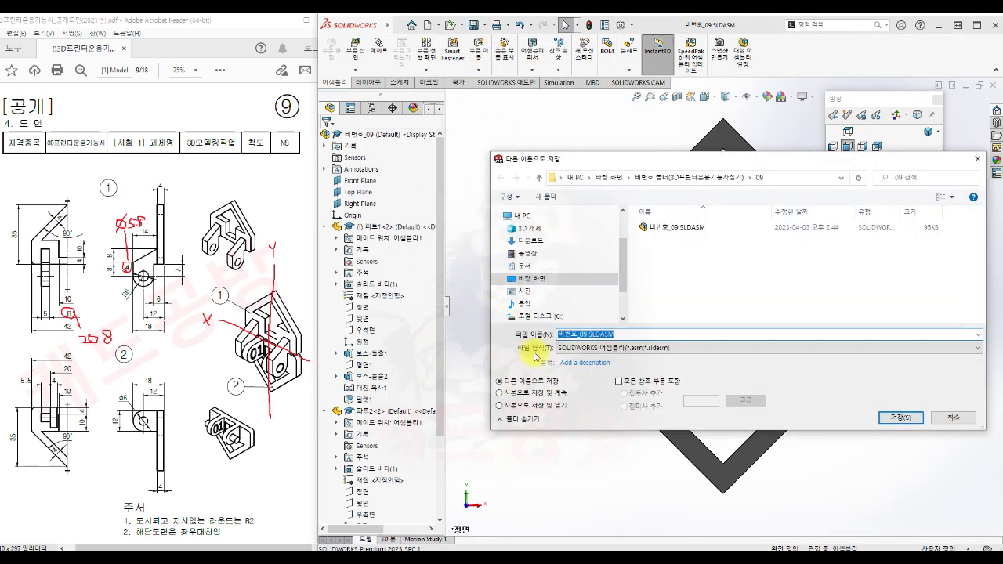
click(634, 347)
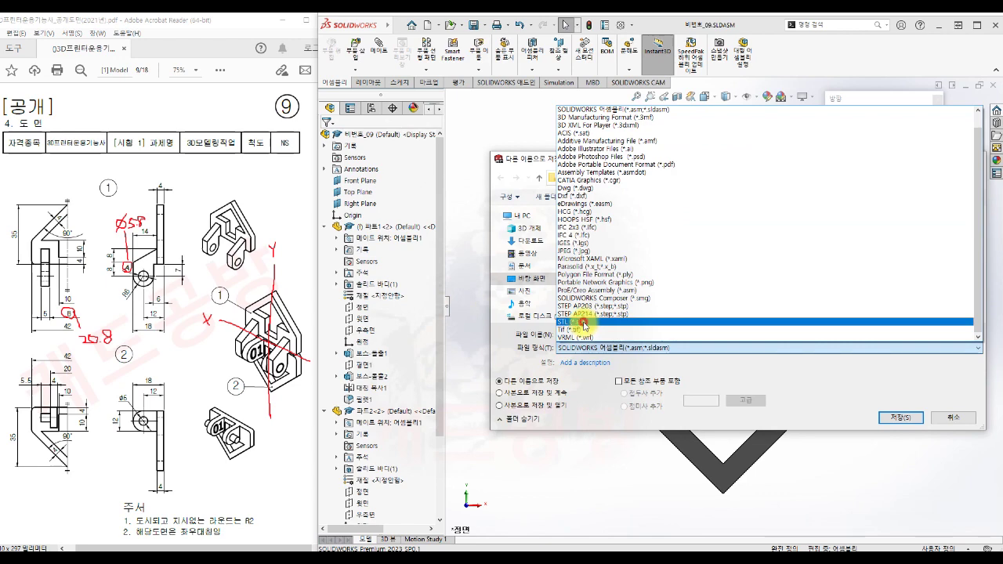
click(580, 321)
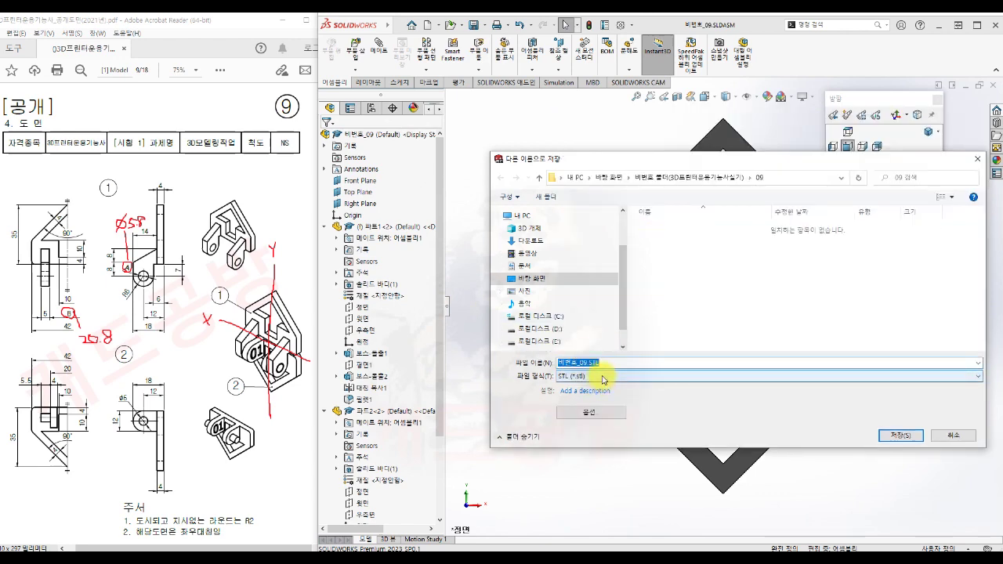
click(591, 412)
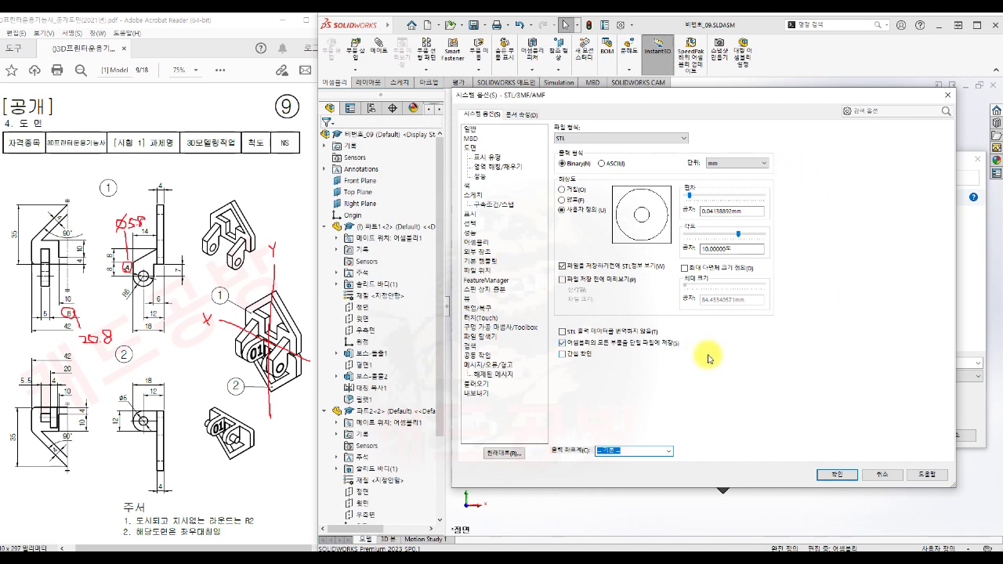
click(837, 475)
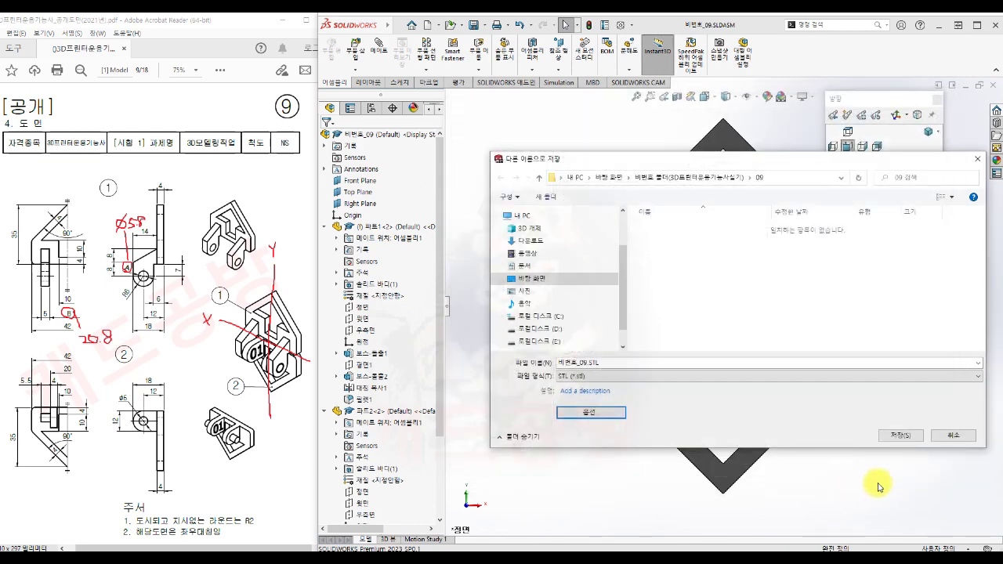
click(899, 435)
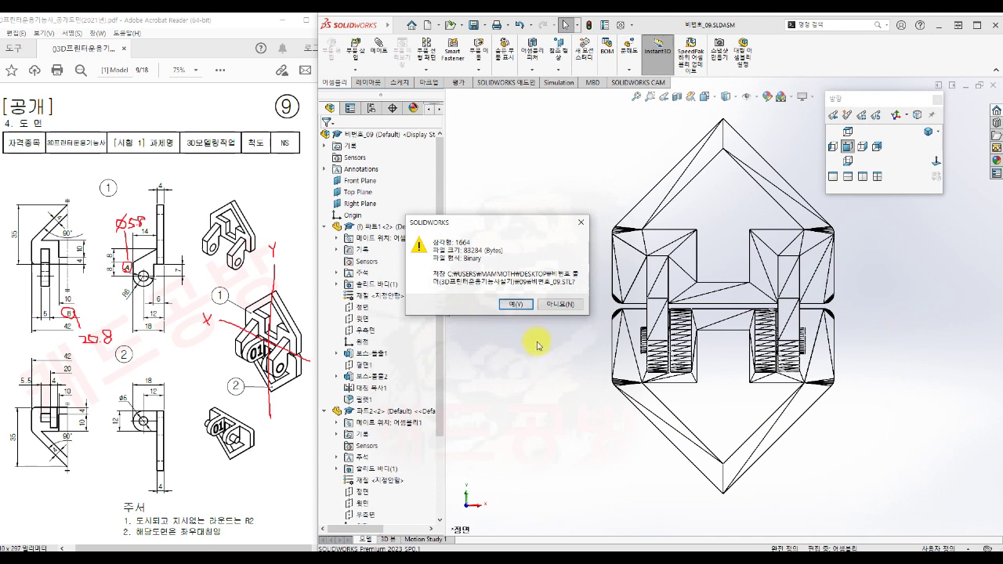
click(513, 305)
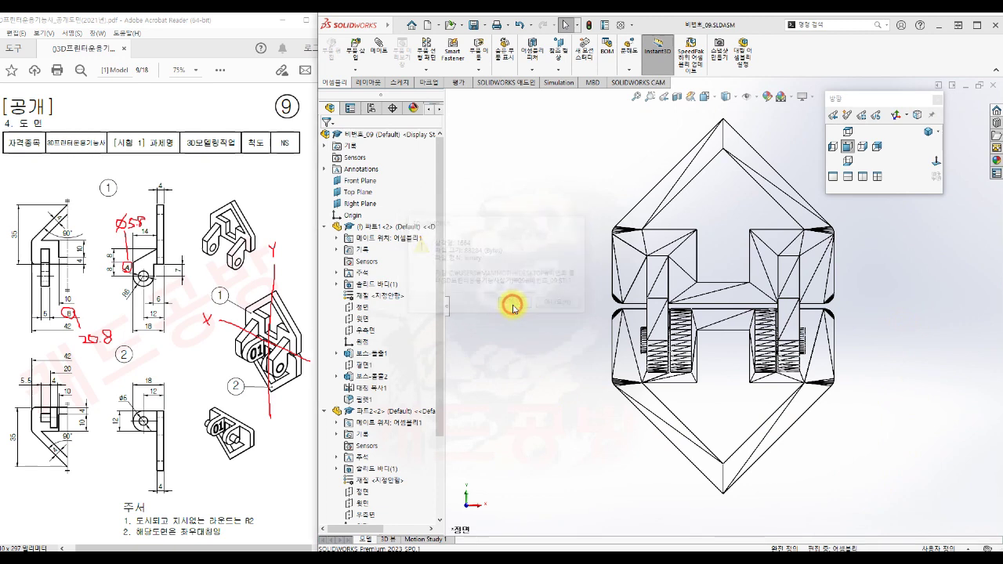